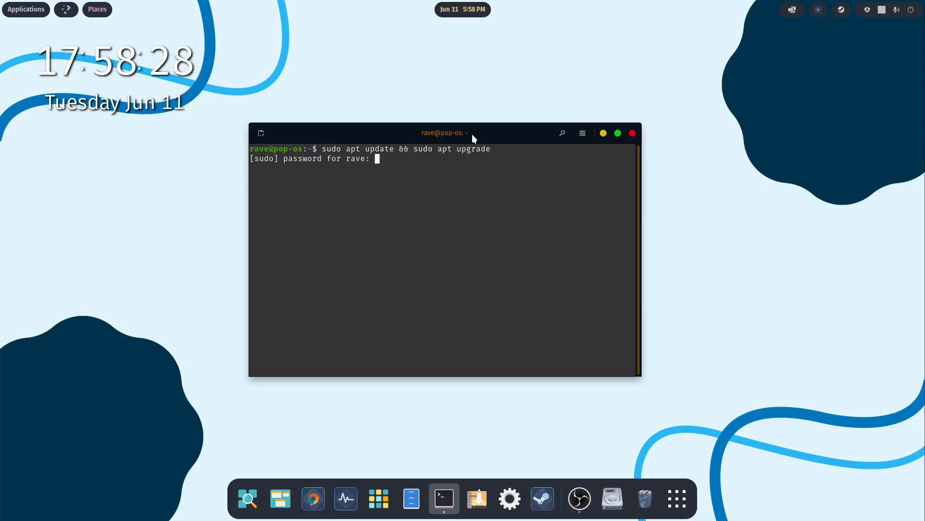
- Submit the sudo password to run the apt update and upgrade, and close the terminal once it finishes
{"action": "key", "text": "Return"}
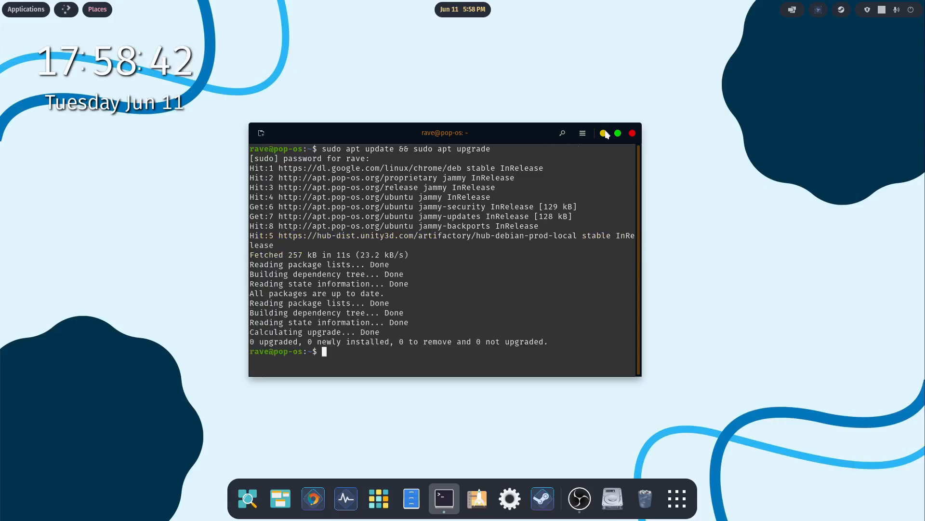
{"action": "left_click", "coordinate": [633, 133]}
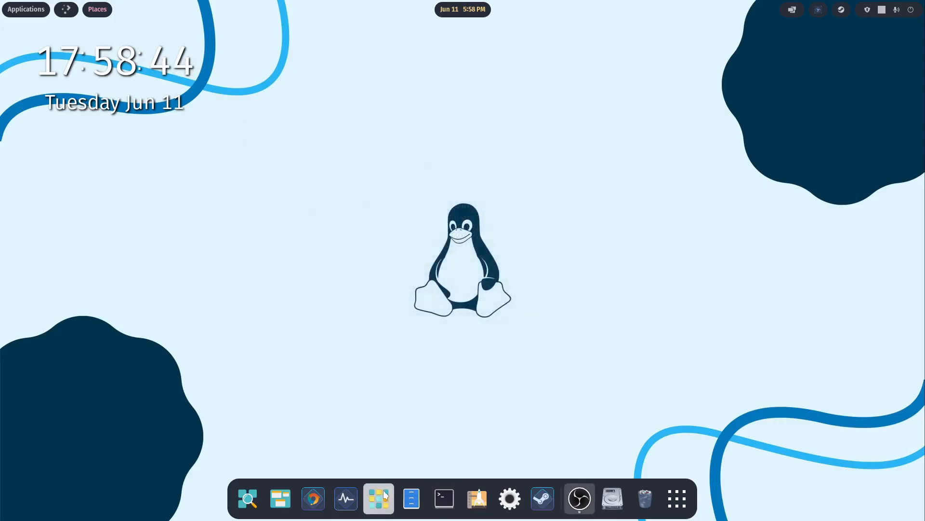
- View the applications in the Content Creation folder of the application library and close the library
{"action": "left_click", "coordinate": [379, 498]}
{"action": "left_click", "coordinate": [335, 376]}
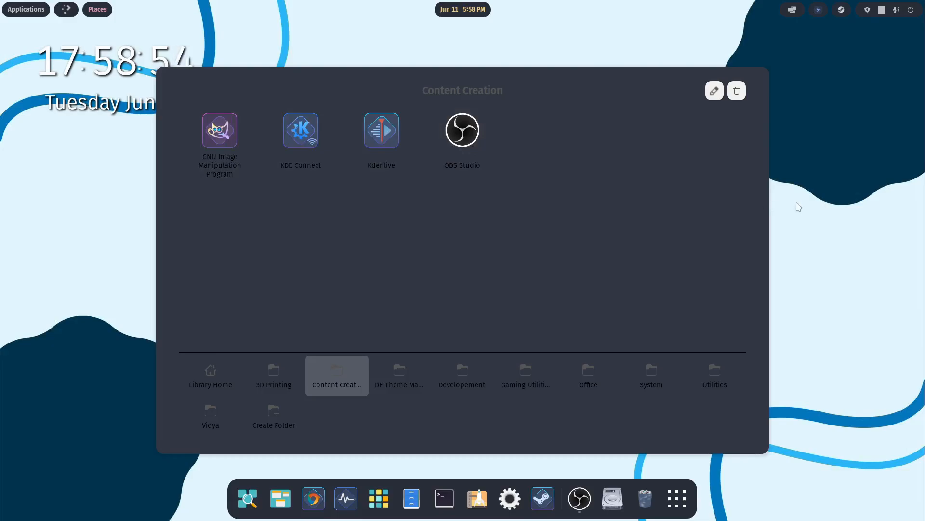
{"action": "left_click", "coordinate": [775, 318]}
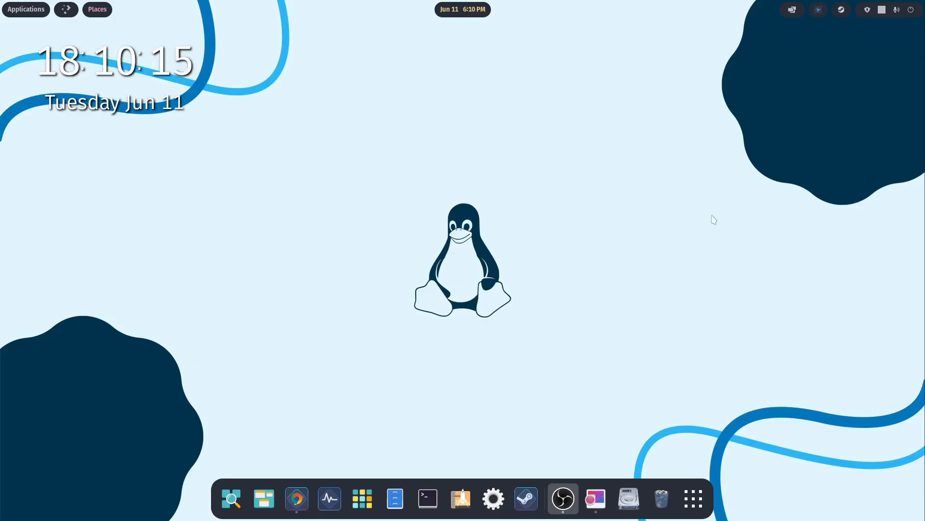
- Examine the Content Creation Video chapter plan and the video script images, and close both image windows
{"action": "left_click", "coordinate": [596, 498]}
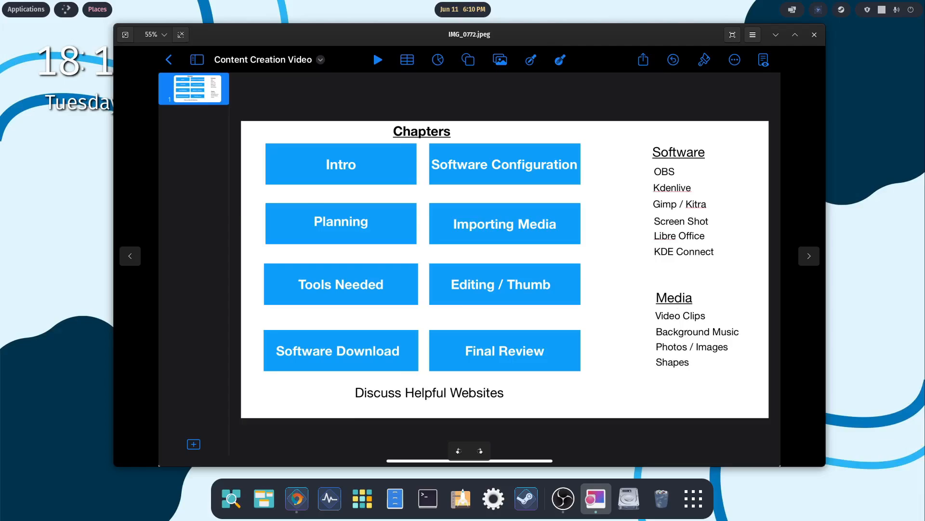
{"action": "left_click_drag", "start_coordinate": [924, 58], "coordinate": [493, 32]}
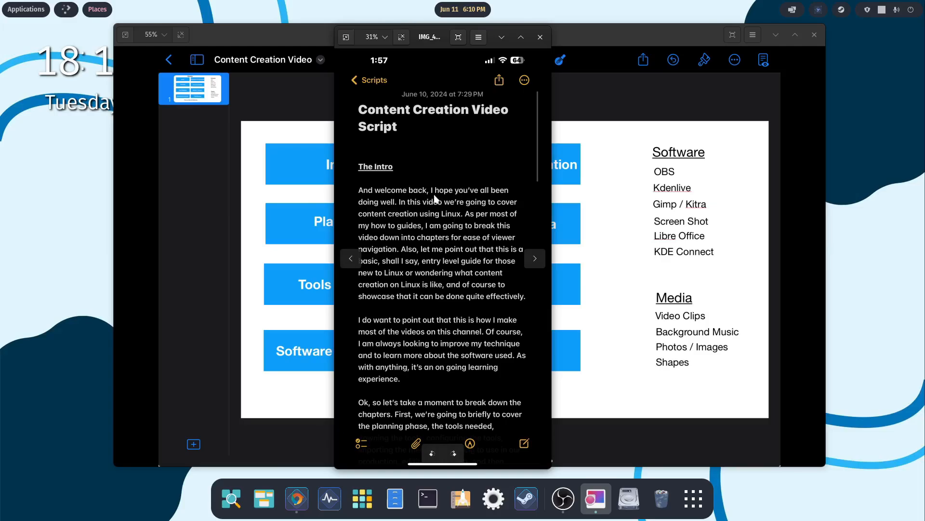
{"action": "scroll", "coordinate": [458, 274], "scroll_direction": "down", "scroll_amount": 1}
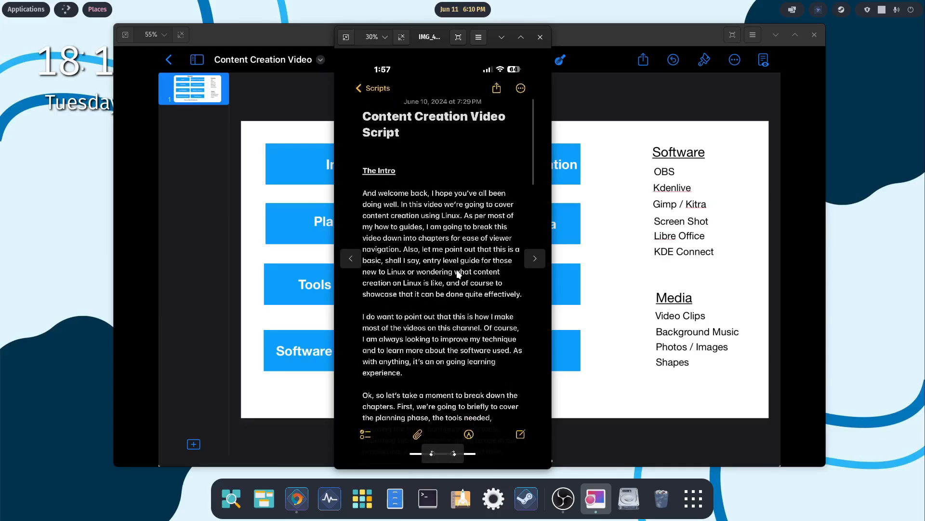
{"action": "scroll", "coordinate": [458, 274], "scroll_direction": "up", "scroll_amount": 3}
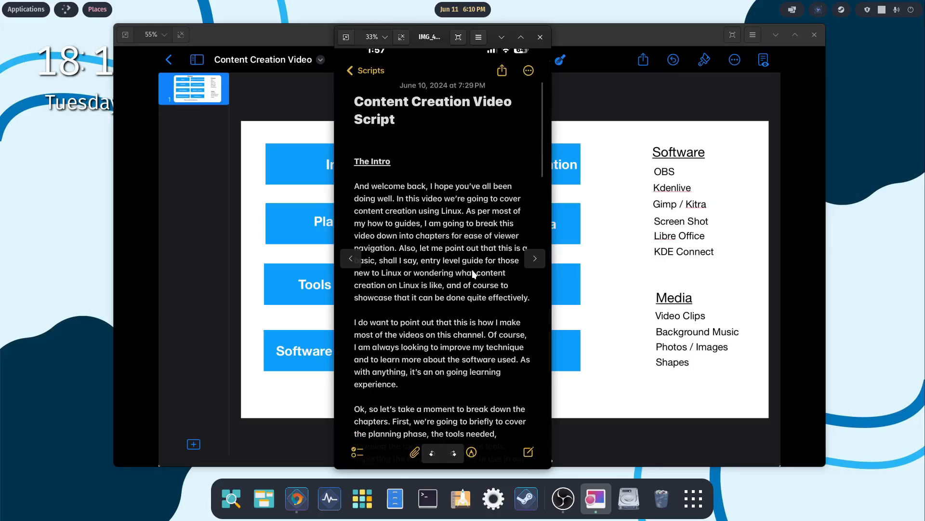
{"action": "left_click", "coordinate": [540, 37]}
{"action": "left_click", "coordinate": [814, 35]}
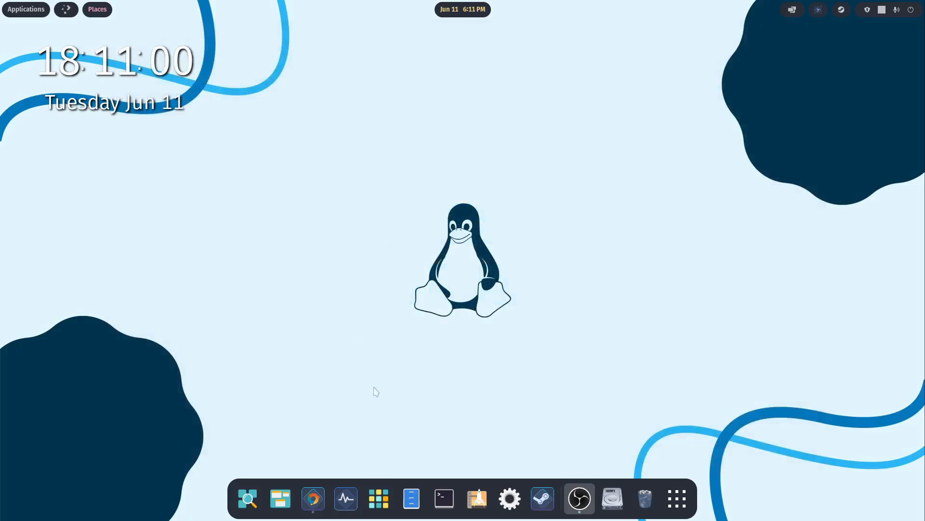
- Switch to the web browser and upload a cat photo from Linux Content Creation's Captured Media/Photos folder to remove.bg to remove its background
{"action": "left_click", "coordinate": [320, 491]}
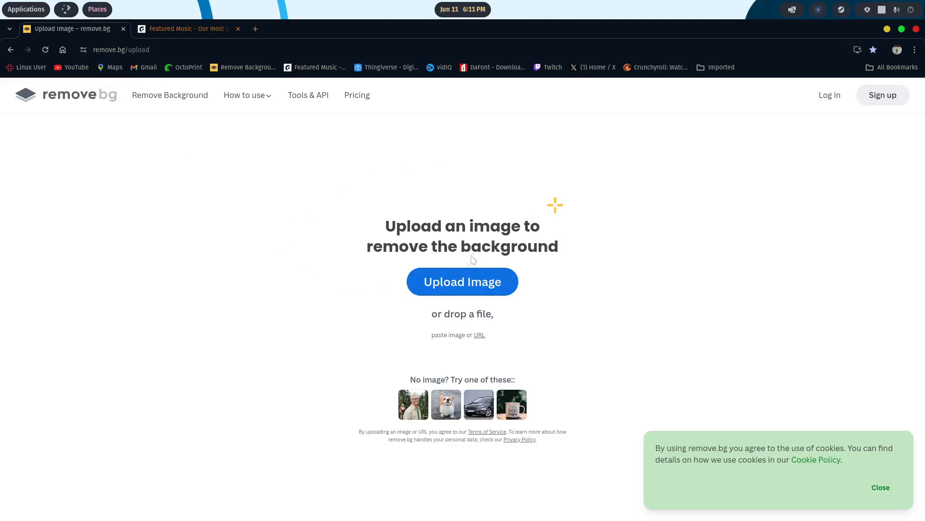
{"action": "left_click", "coordinate": [443, 284]}
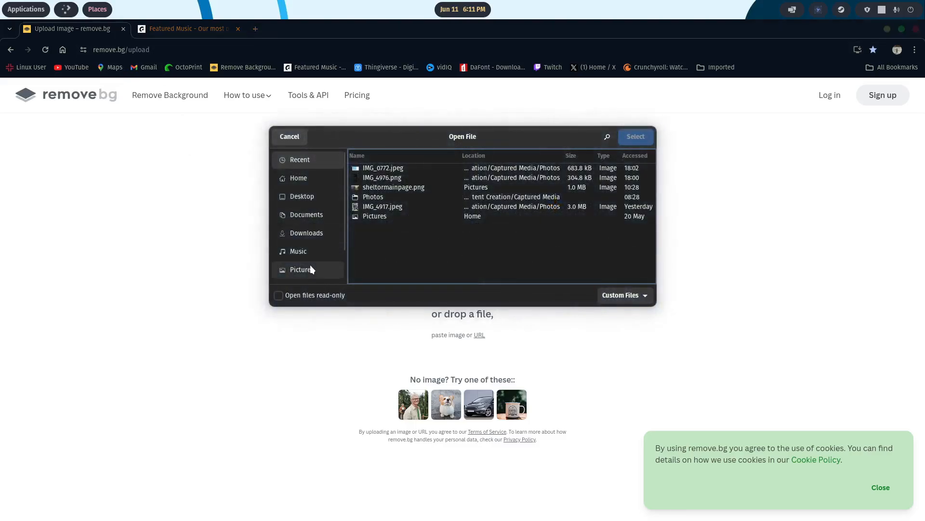
{"action": "scroll", "coordinate": [323, 262], "scroll_direction": "down", "scroll_amount": 1}
{"action": "left_click", "coordinate": [309, 263]}
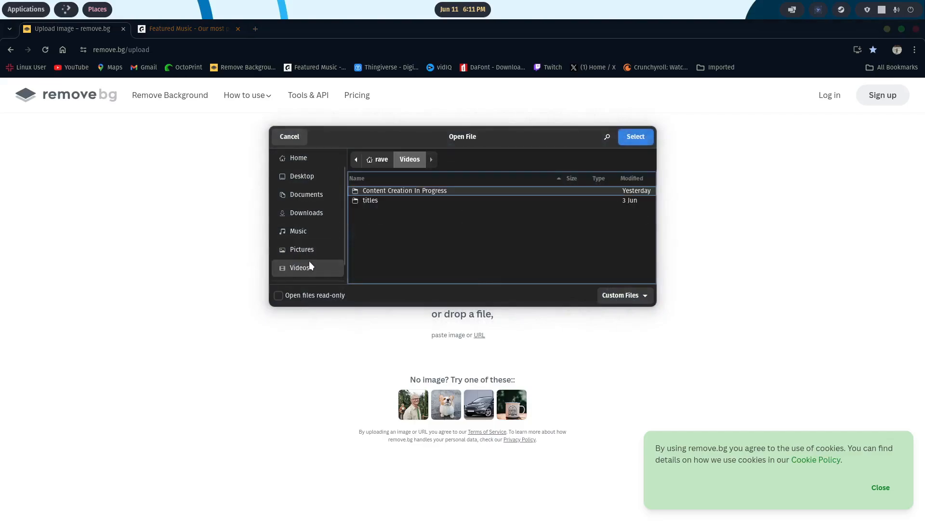
{"action": "double_click", "coordinate": [370, 190]}
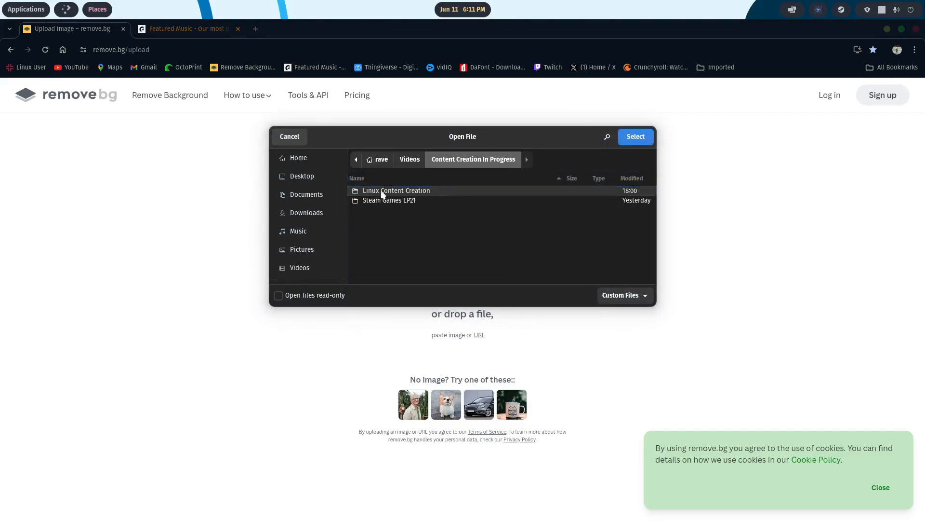
{"action": "double_click", "coordinate": [381, 190]}
{"action": "double_click", "coordinate": [392, 191]}
{"action": "double_click", "coordinate": [380, 191]}
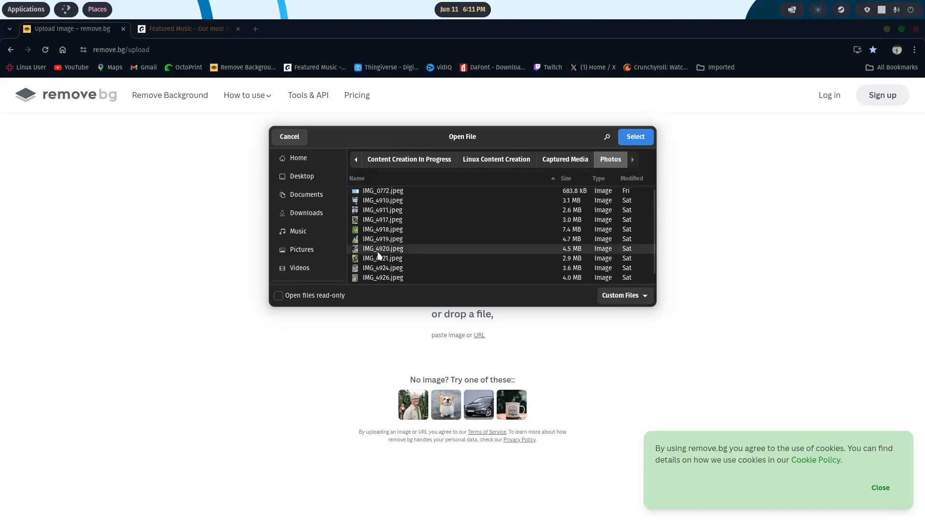
{"action": "left_click", "coordinate": [629, 143]}
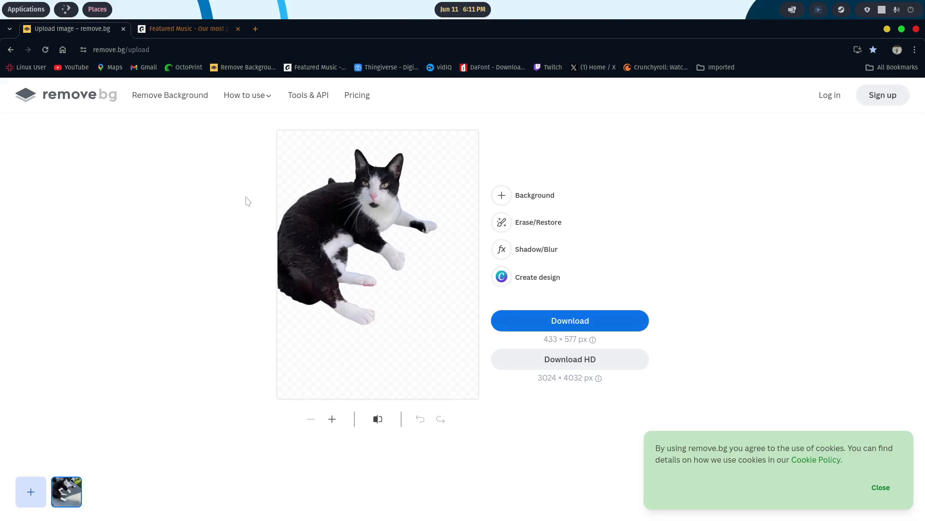
- Look through the recommended tracks and featured playlists on the Epidemic Sound featured music page
{"action": "left_click", "coordinate": [183, 29]}
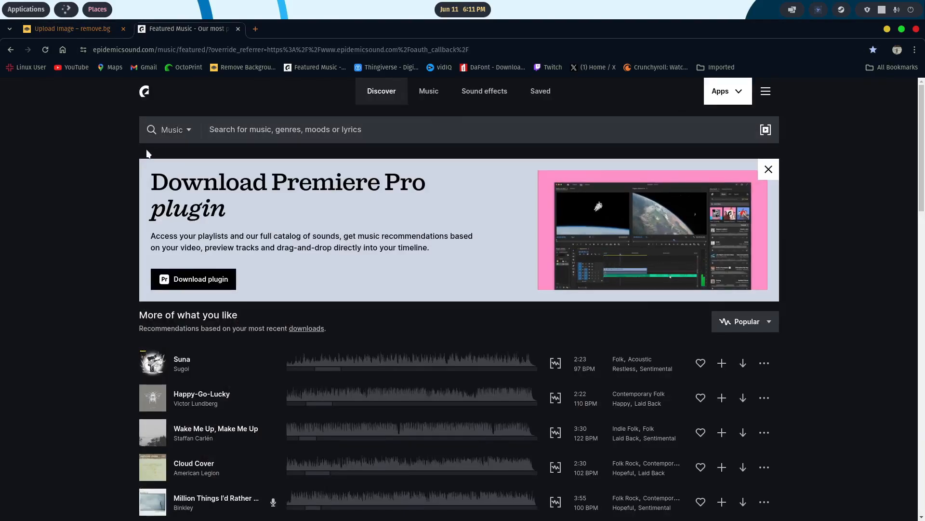
{"action": "scroll", "coordinate": [381, 253], "scroll_direction": "down", "scroll_amount": 1}
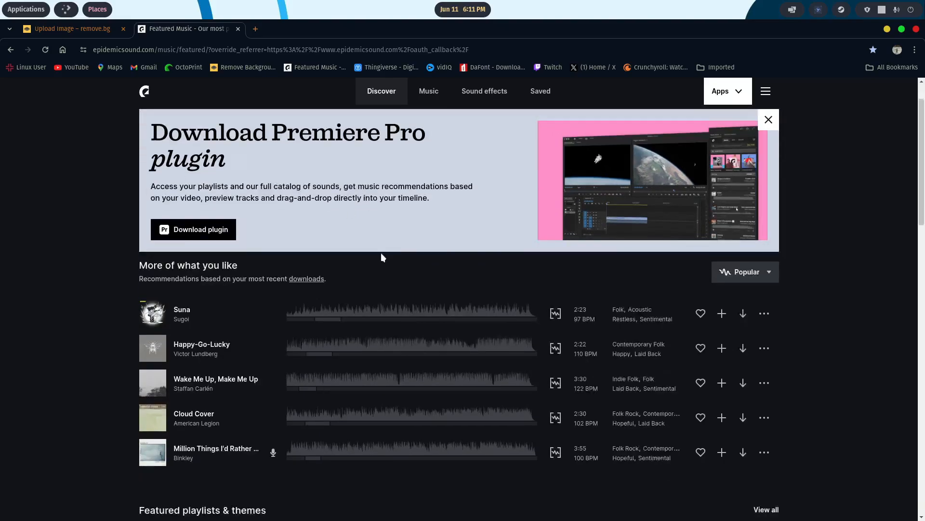
{"action": "scroll", "coordinate": [383, 254], "scroll_direction": "up", "scroll_amount": 1}
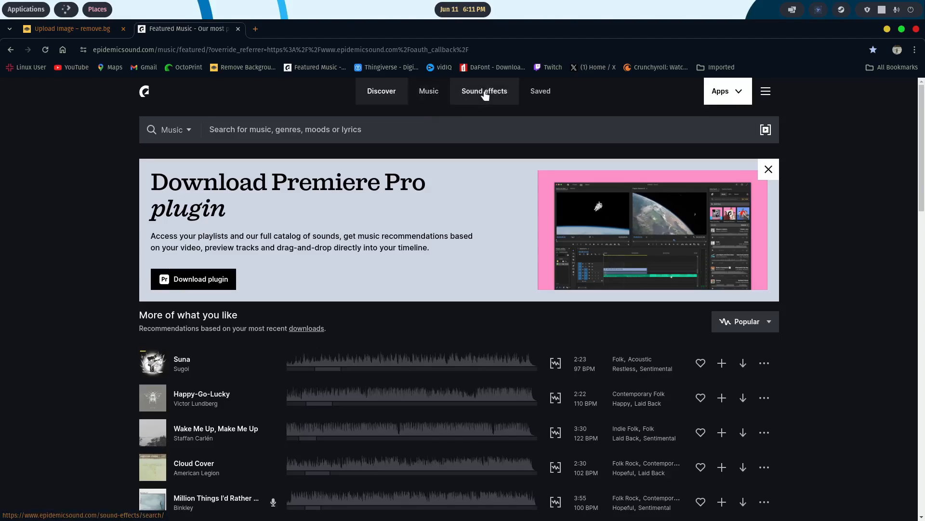
{"action": "scroll", "coordinate": [376, 232], "scroll_direction": "down", "scroll_amount": 3}
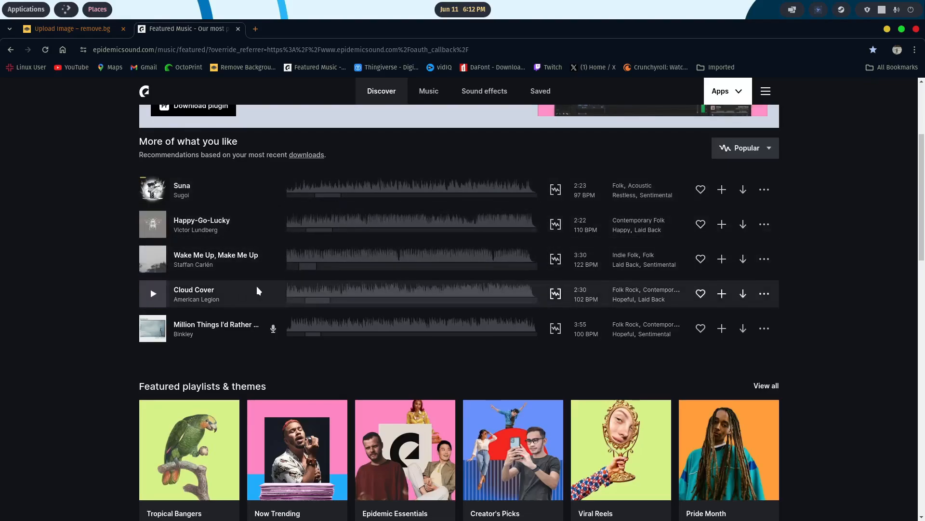
{"action": "scroll", "coordinate": [257, 290], "scroll_direction": "up", "scroll_amount": 3}
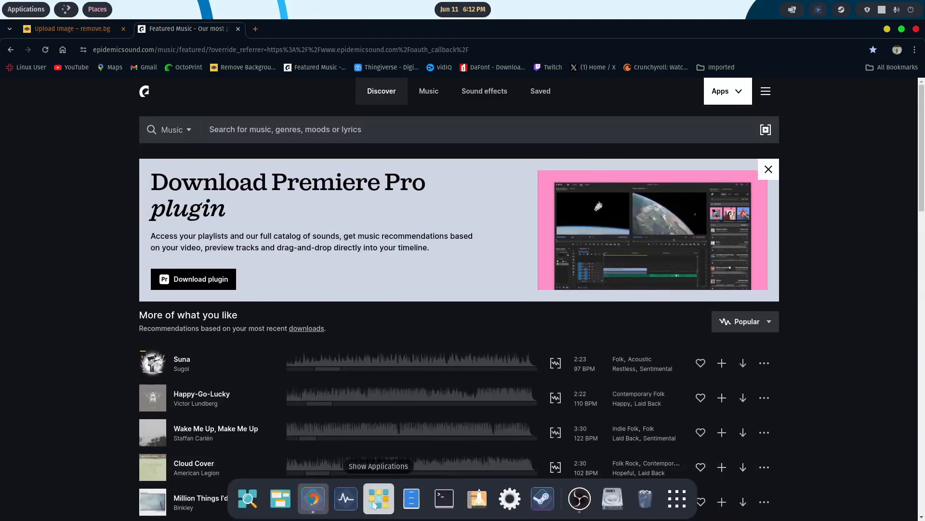
- Review the Chill, Upbeat and Vocals folders in Music/Background Music for Content using the file manager, and close it and the browser
{"action": "left_click", "coordinate": [411, 498]}
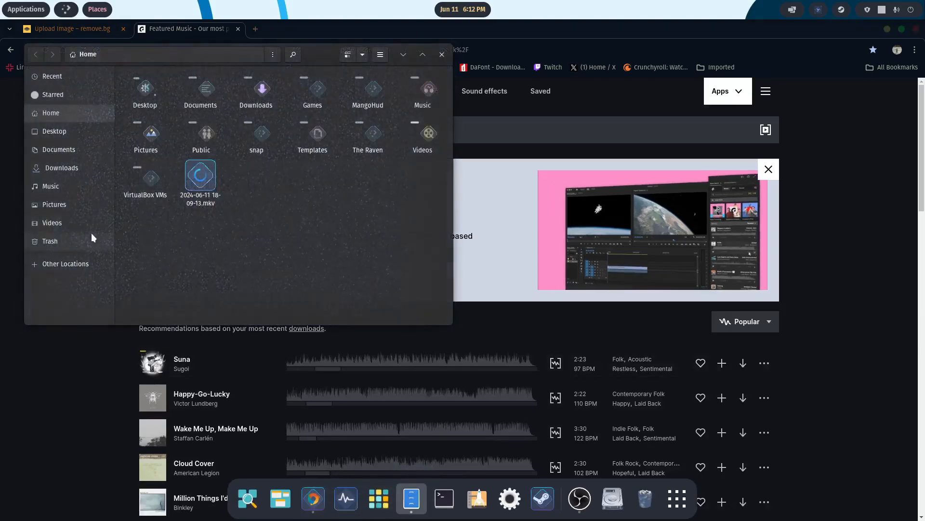
{"action": "left_click", "coordinate": [57, 187]}
{"action": "double_click", "coordinate": [172, 92]}
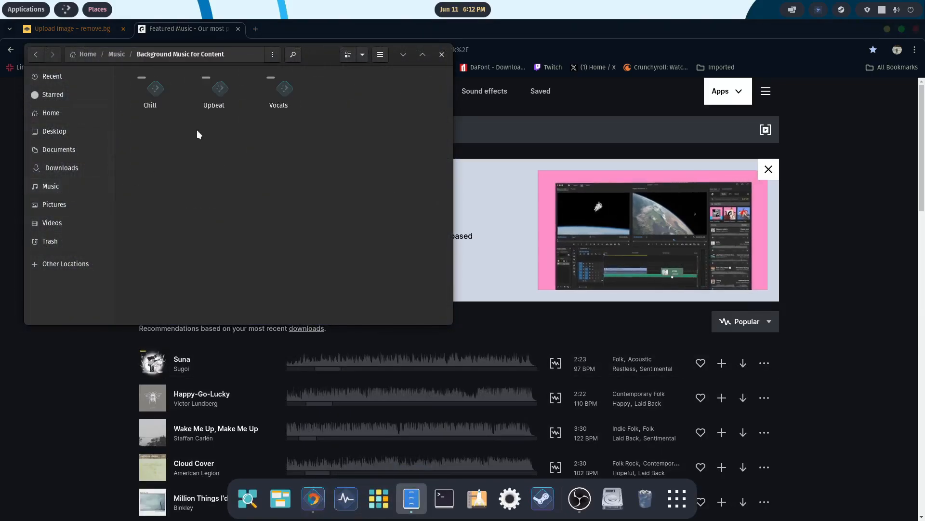
{"action": "double_click", "coordinate": [154, 91]}
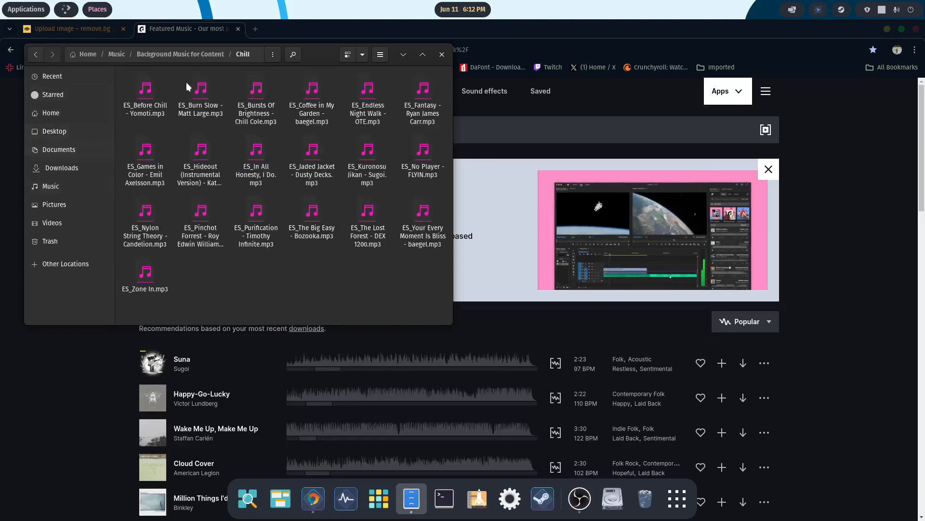
{"action": "left_click", "coordinate": [35, 54]}
{"action": "double_click", "coordinate": [222, 95]}
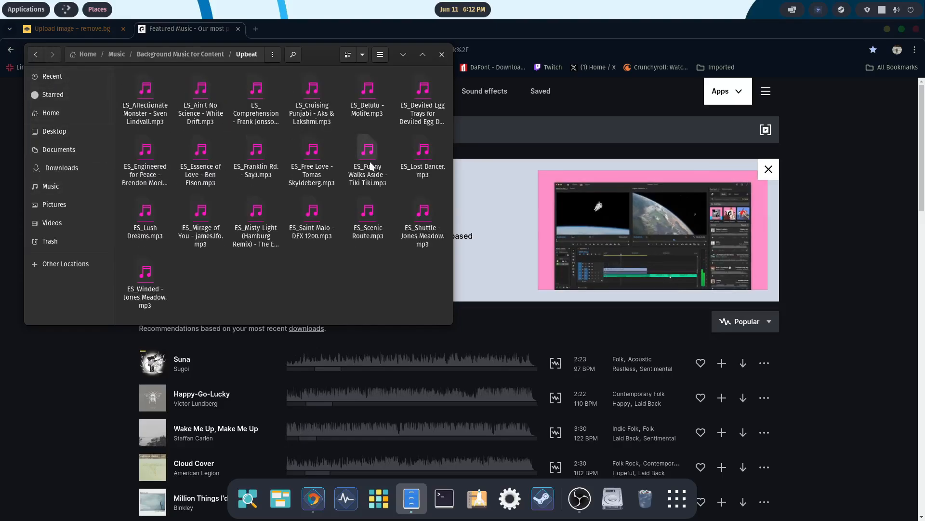
{"action": "left_click", "coordinate": [36, 54]}
{"action": "double_click", "coordinate": [283, 89]}
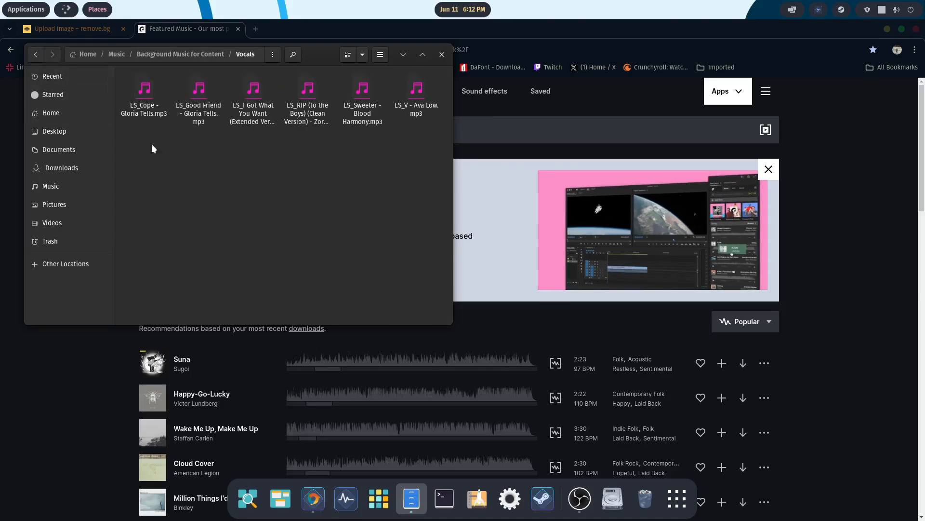
{"action": "left_click", "coordinate": [35, 54]}
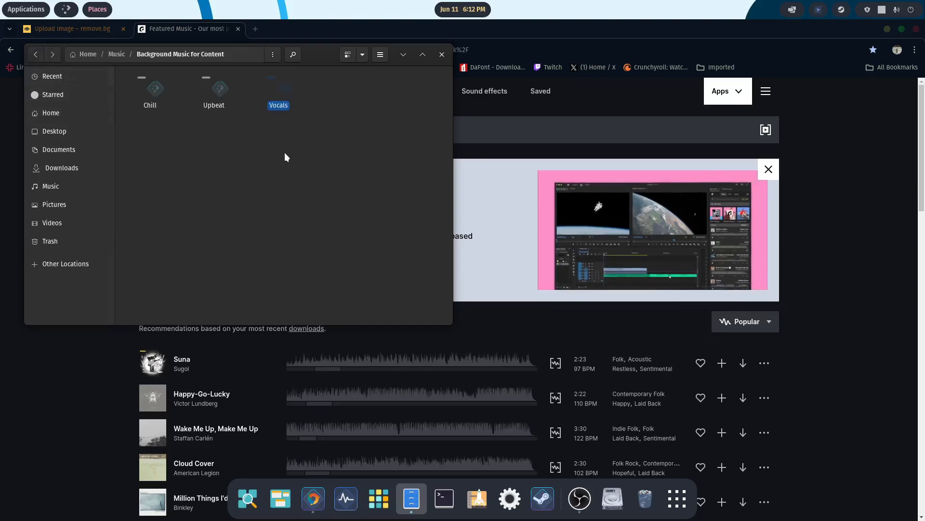
{"action": "left_click", "coordinate": [441, 54]}
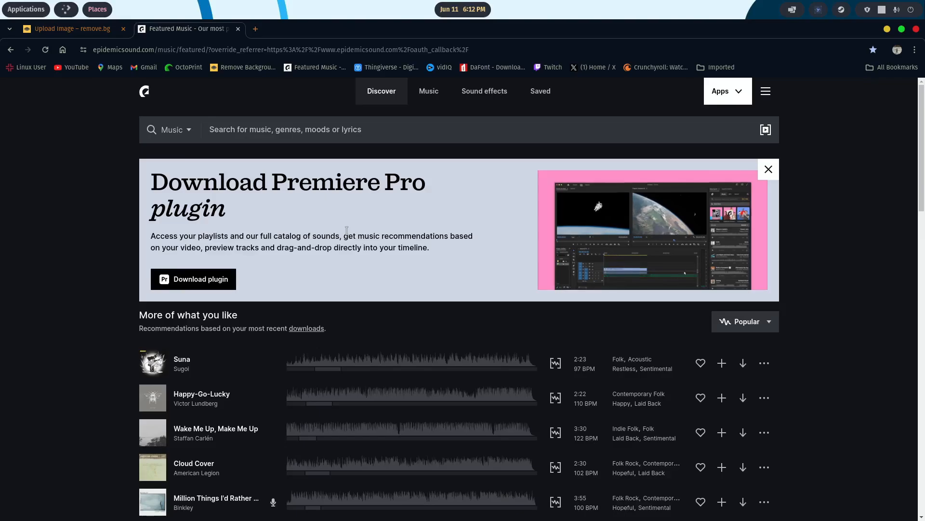
{"action": "left_click", "coordinate": [917, 30]}
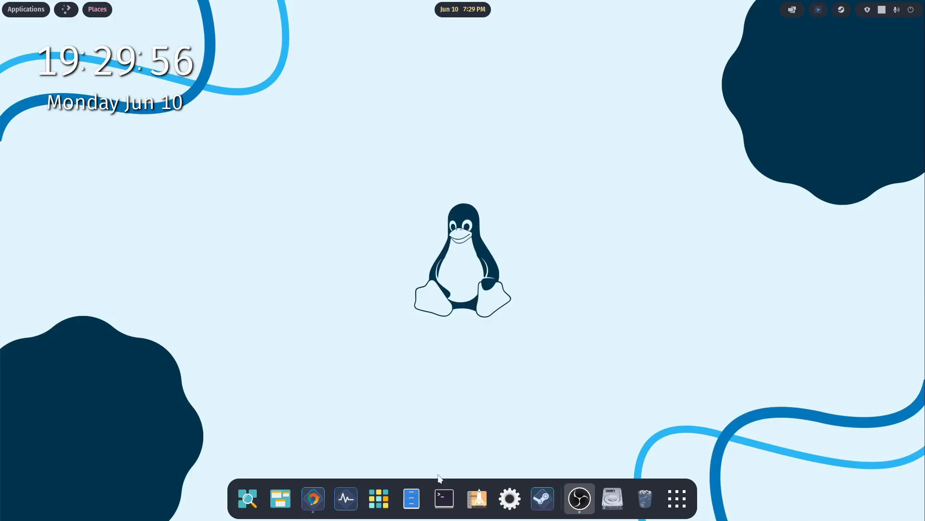
- Switch to VirtualBox, start the PopOS LAB virtual machine and reposition its window on the desktop
{"action": "left_click", "coordinate": [344, 497]}
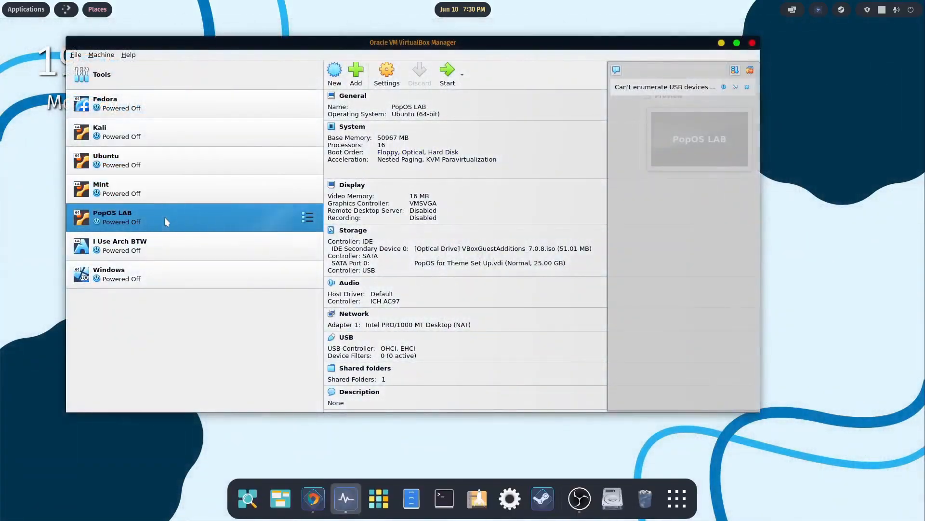
{"action": "left_click", "coordinate": [446, 71]}
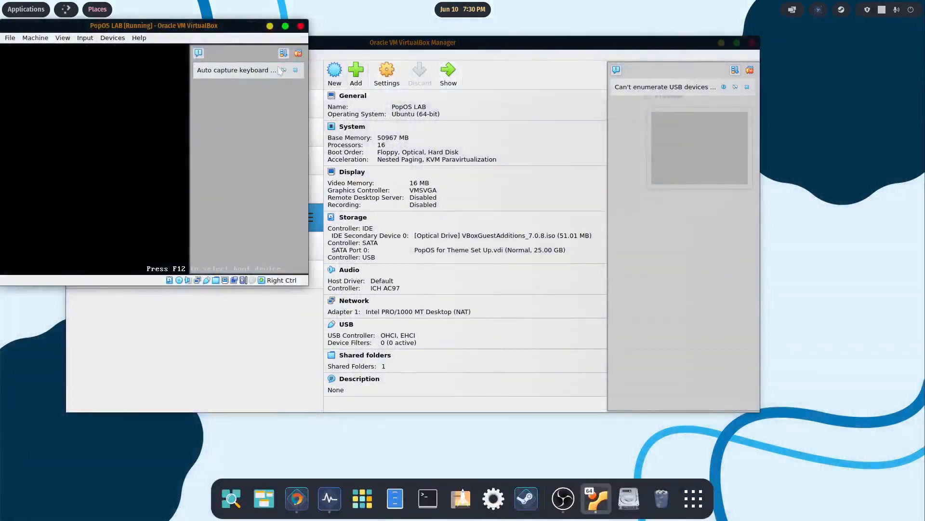
{"action": "left_click", "coordinate": [296, 70]}
{"action": "left_click_drag", "start_coordinate": [240, 26], "coordinate": [539, 81]}
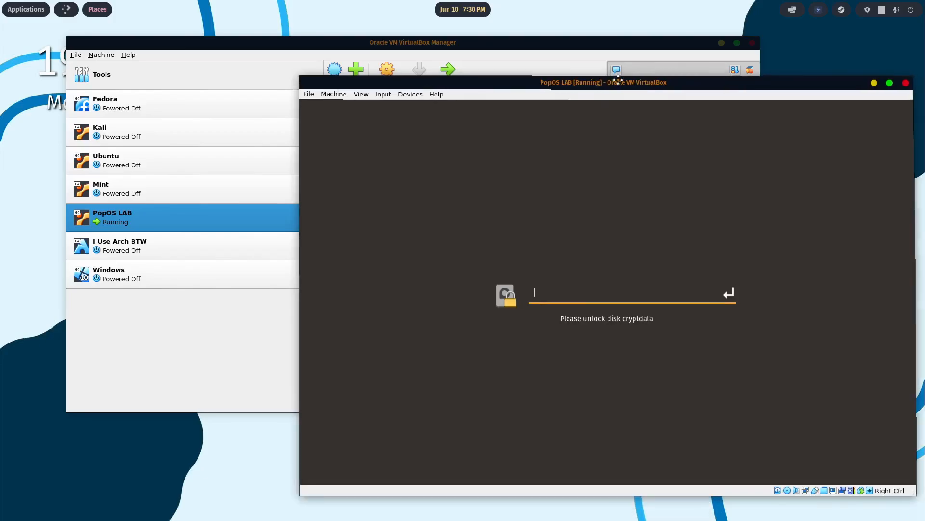
{"action": "left_click_drag", "start_coordinate": [657, 85], "coordinate": [541, 37]}
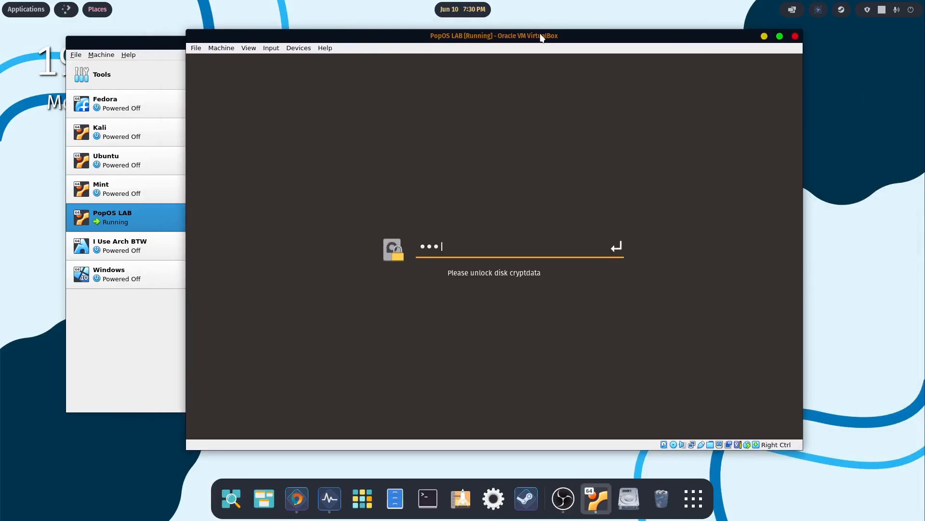
- Unlock the virtual machine's encrypted disk with its password and log in to the listed user account with the account password
{"action": "key", "text": "Return"}
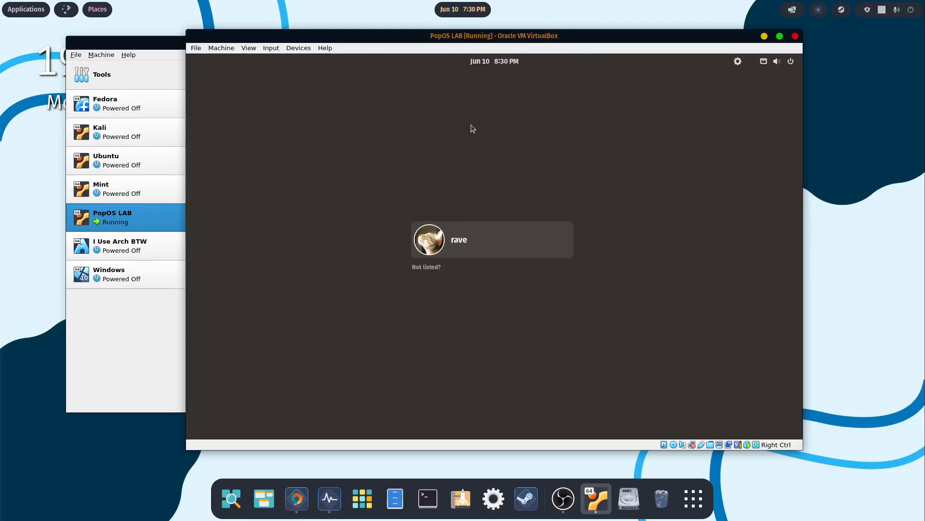
{"action": "left_click", "coordinate": [433, 235]}
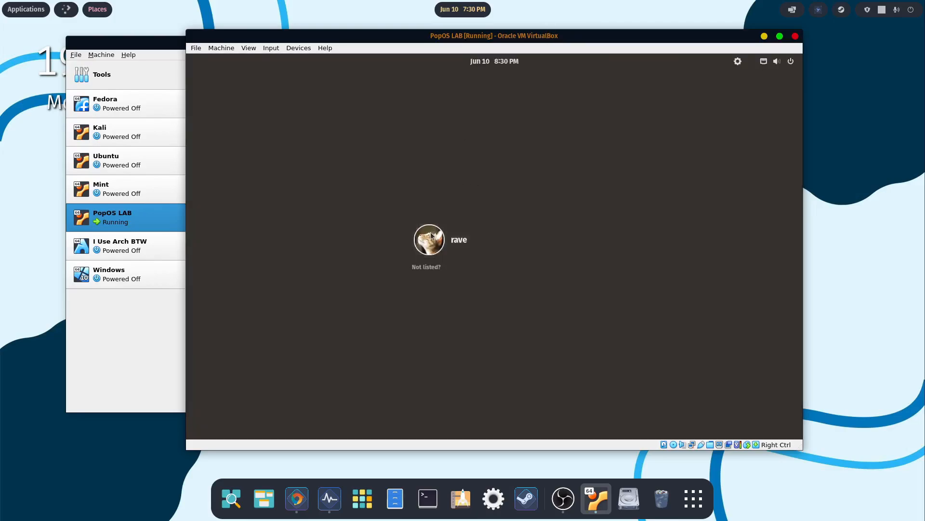
{"action": "type", "text": "****"}
{"action": "key", "text": "Return"}
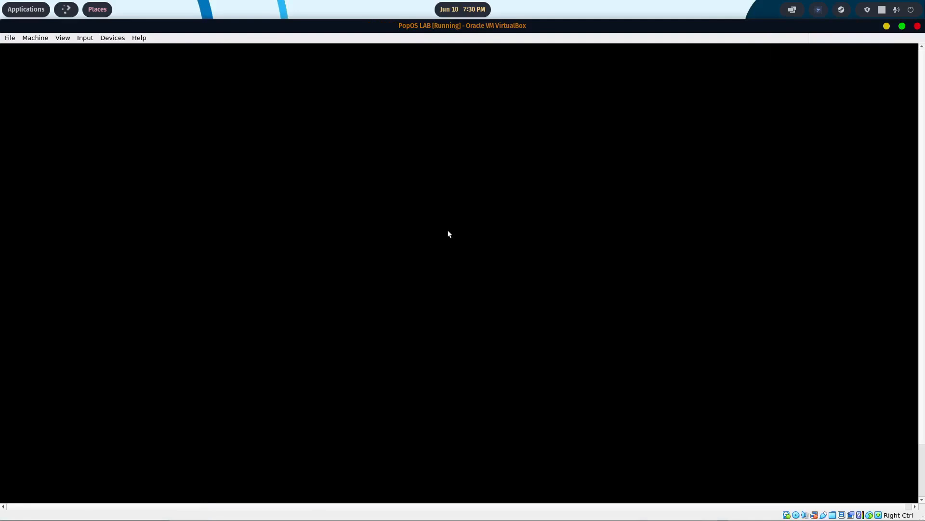
- Open a terminal in the virtual machine and move its window to the middle of the desktop
{"action": "left_click", "coordinate": [103, 54]}
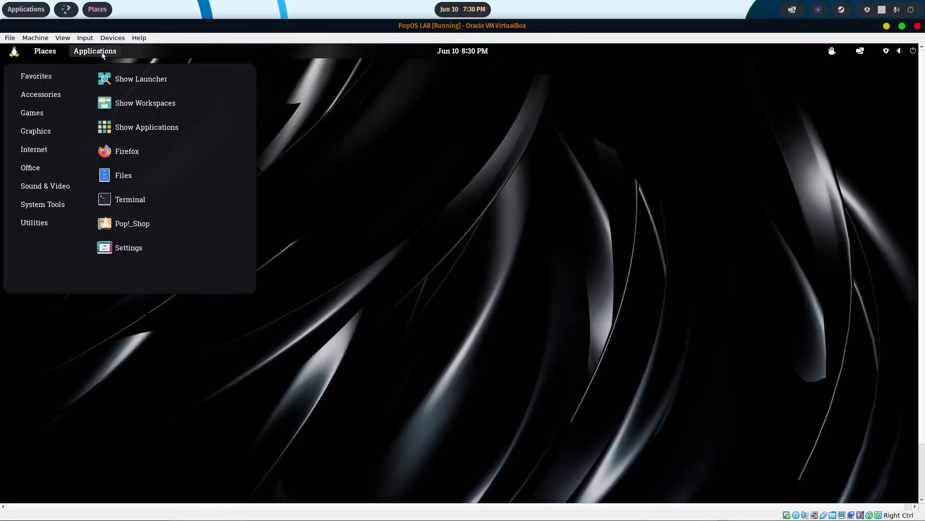
{"action": "left_click", "coordinate": [132, 197]}
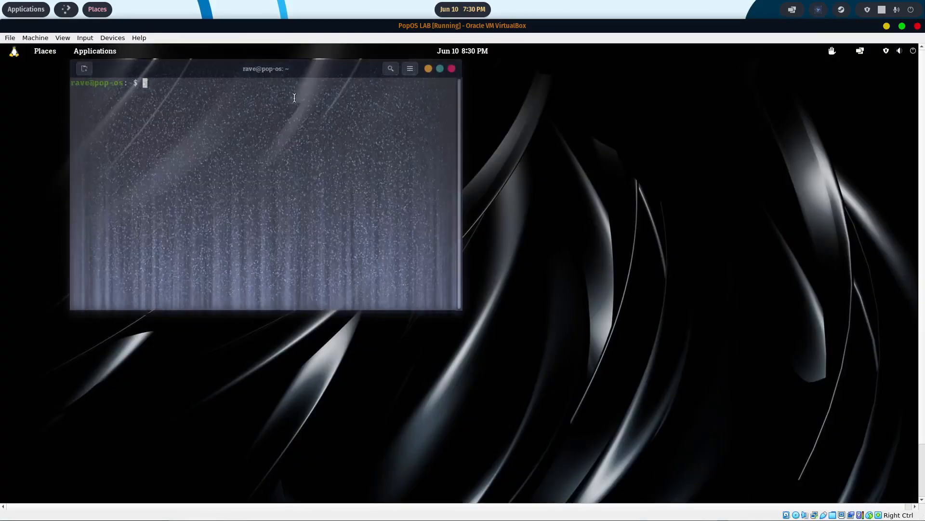
{"action": "left_click_drag", "start_coordinate": [292, 77], "coordinate": [523, 118]}
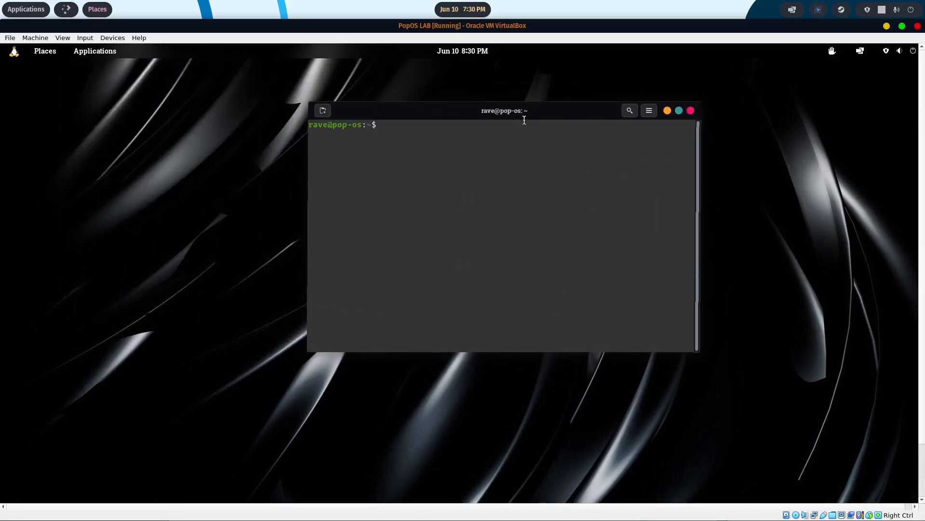
- Run sudo apt update && sudo apt upgrade, authorising it with the account password
{"action": "type", "text": "sudo a"}
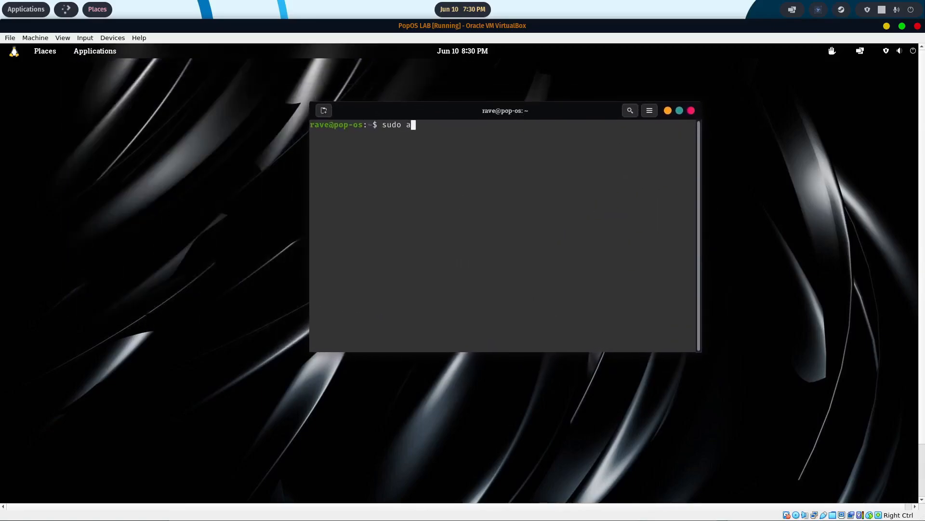
{"action": "type", "text": "pt update && sudo apt upgrade"}
{"action": "key", "text": "Return"}
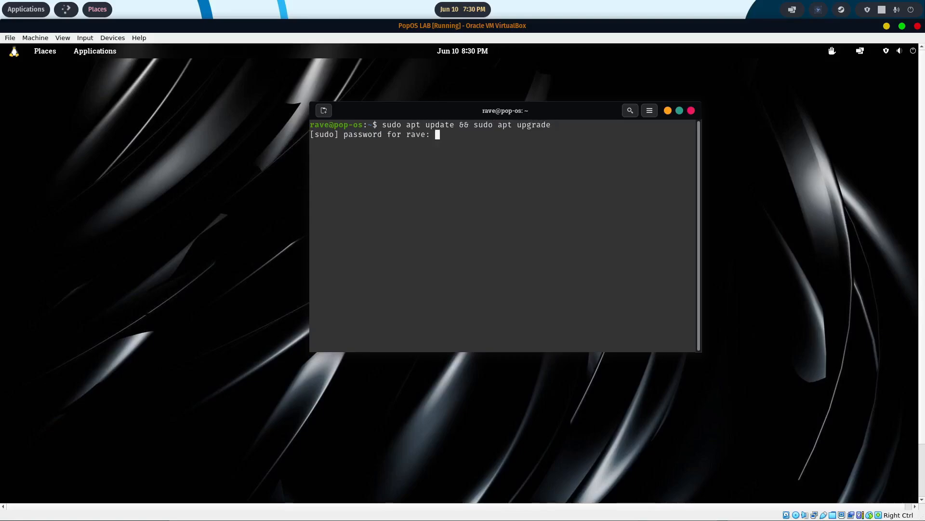
{"action": "key", "text": "Return"}
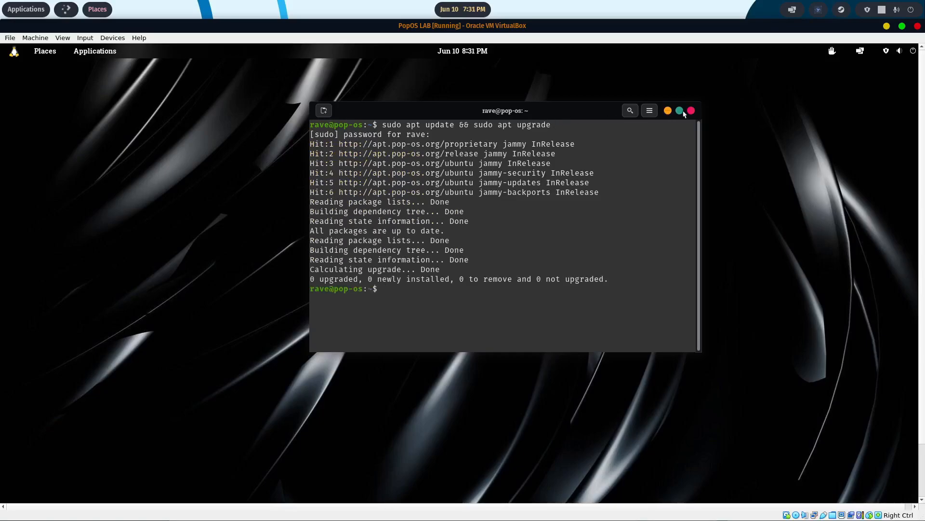
- Clear the update output from the terminal with the clear command
{"action": "type", "text": "cler"}
{"action": "key", "text": "Return"}
{"action": "type", "text": "clear"}
{"action": "key", "text": "Return"}
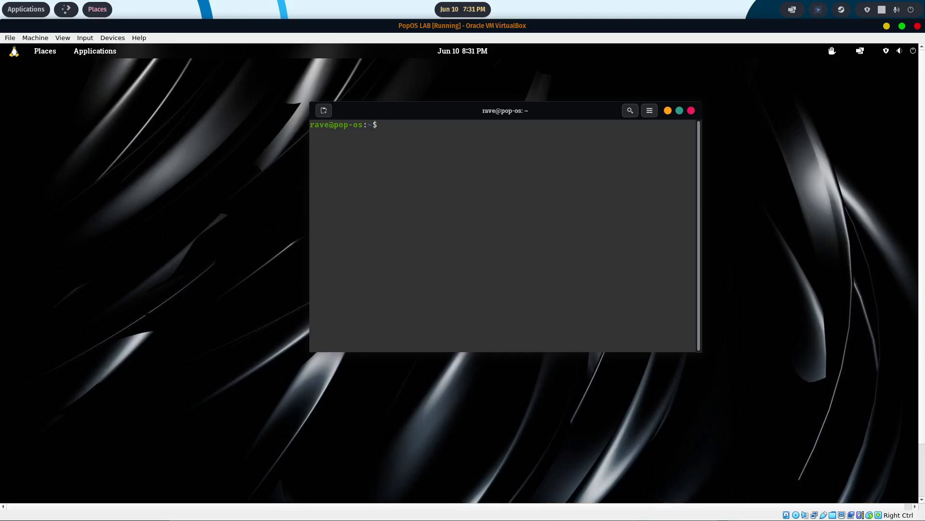
- Install the obs-studio package with sudo apt install and accept the installation
{"action": "type", "text": "sudo apt install obs-studio"}
{"action": "key", "text": "Return"}
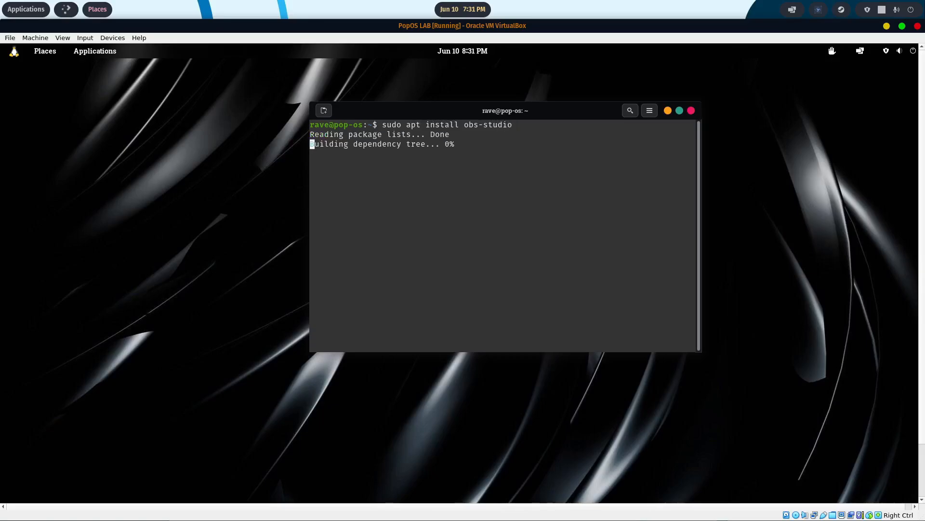
{"action": "type", "text": "y"}
{"action": "key", "text": "Return"}
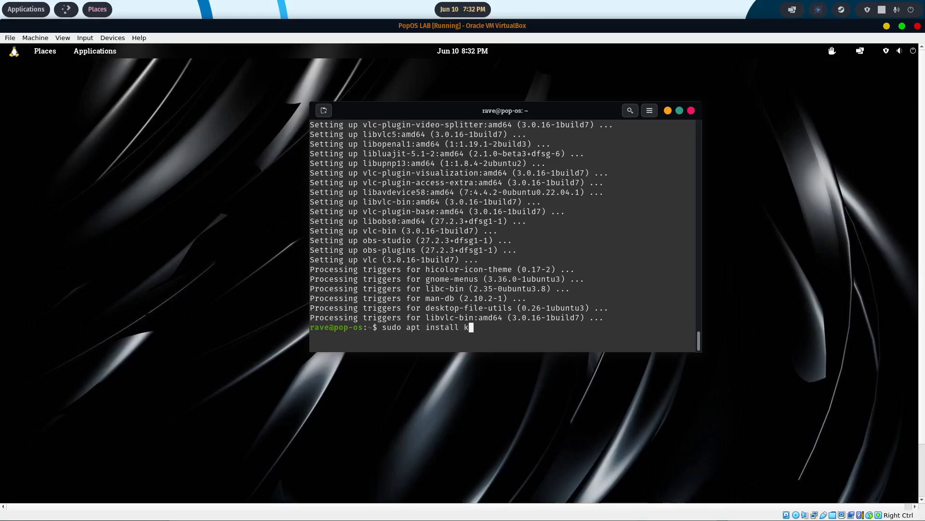
- Install the kdenlive package with sudo apt install and accept its additional packages
{"action": "type", "text": "denlive"}
{"action": "key", "text": "Return"}
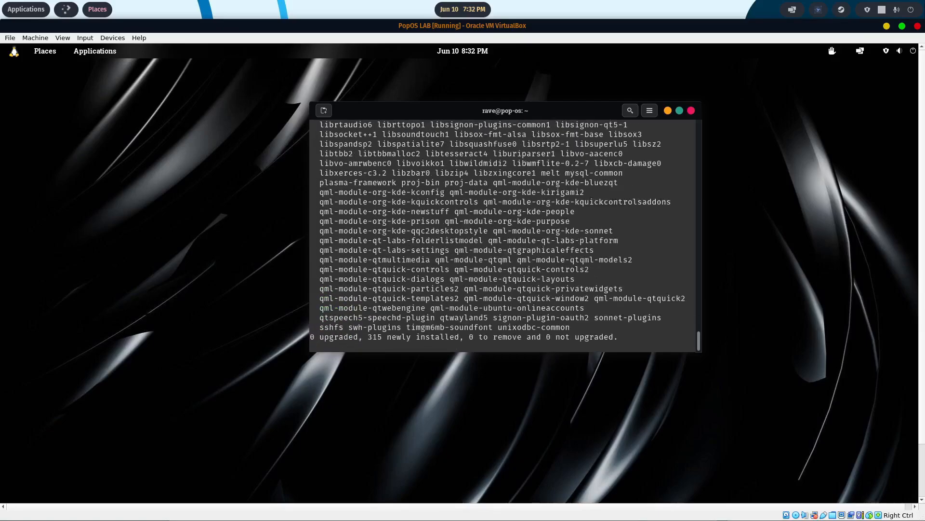
{"action": "type", "text": "y"}
{"action": "key", "text": "Return"}
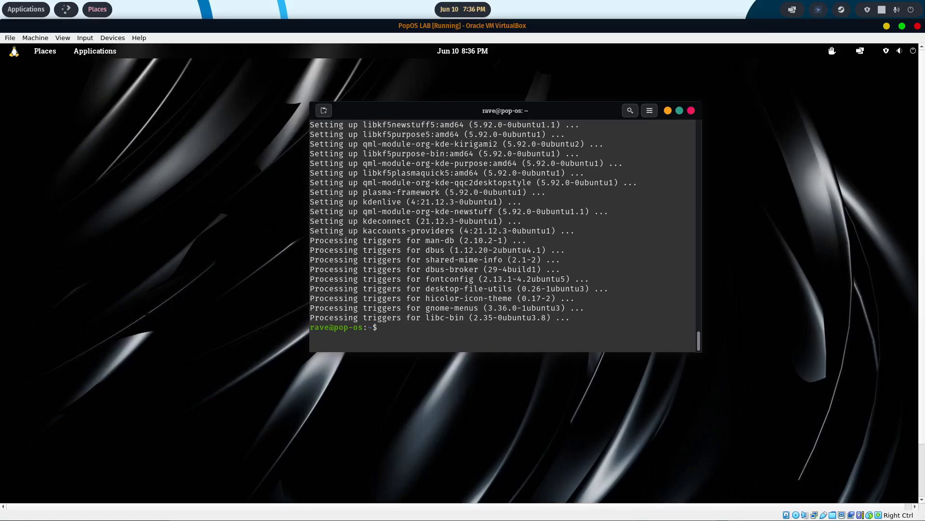
- Try to install KDE Connect with apt under the package name kde-connect
{"action": "type", "text": "sudo apt install kde-connect"}
{"action": "key", "text": "Return"}
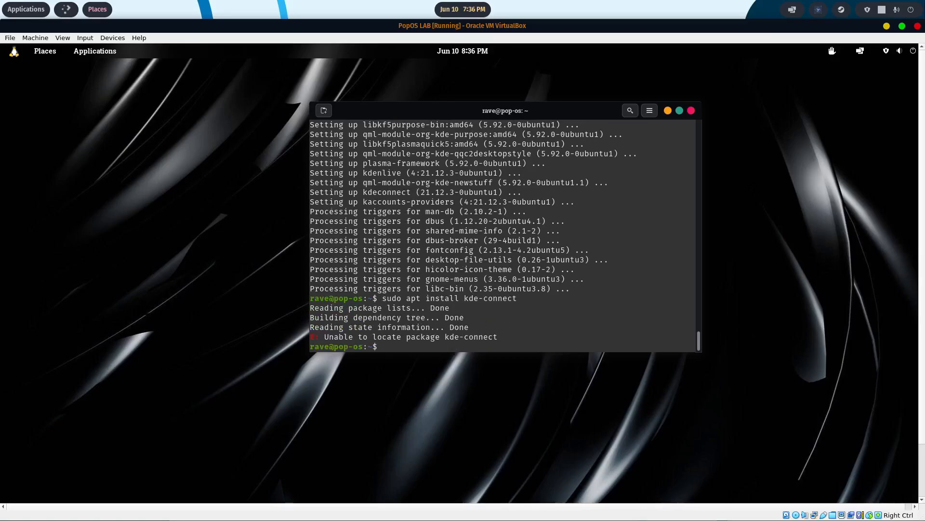
- Run sudo apt install kdeconnect, and exit the terminal
{"action": "type", "text": "sudo apt install"}
{"action": "key", "text": "BackSpace"}
{"action": "key", "text": "BackSpace"}
{"action": "key", "text": "BackSpace"}
{"action": "key", "text": "BackSpace"}
{"action": "key", "text": "BackSpace"}
{"action": "type", "text": "tall"}
{"action": "key", "text": "BackSpace"}
{"action": "key", "text": "BackSpace"}
{"action": "key", "text": "BackSpace"}
{"action": "key", "text": "BackSpace"}
{"action": "type", "text": "stall ke"}
{"action": "key", "text": "BackSpace"}
{"action": "type", "text": "deconnect"}
{"action": "key", "text": "Return"}
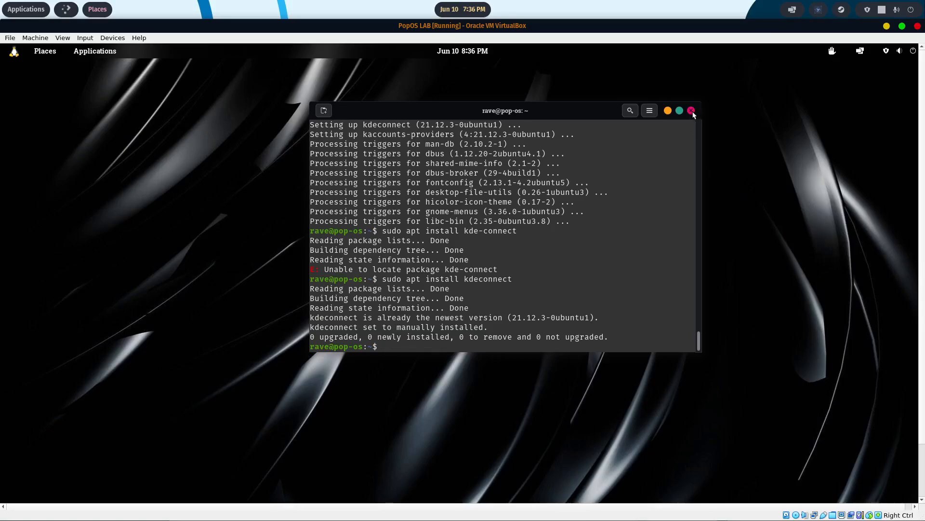
{"action": "type", "text": "exit"}
{"action": "key", "text": "Return"}
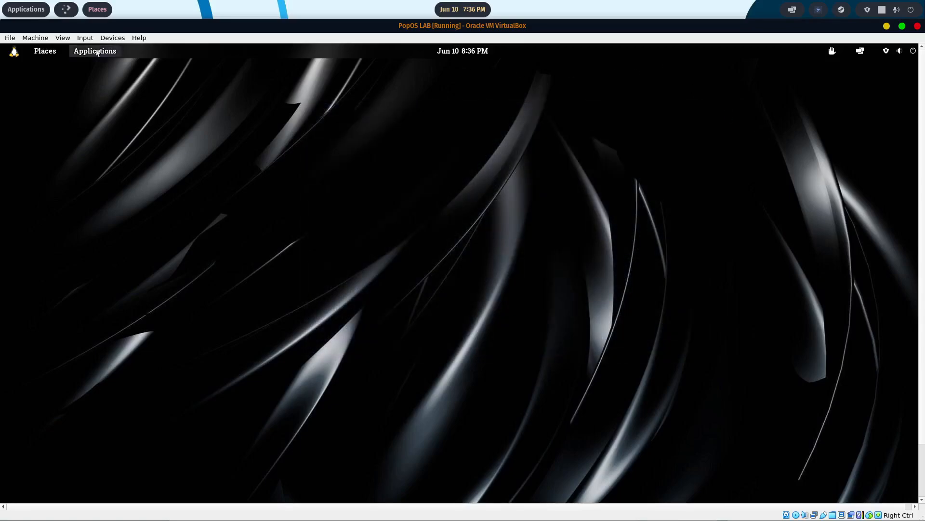
- Open Pop!_Shop and search for "screenshot"
{"action": "left_click", "coordinate": [95, 51]}
{"action": "left_click", "coordinate": [133, 223]}
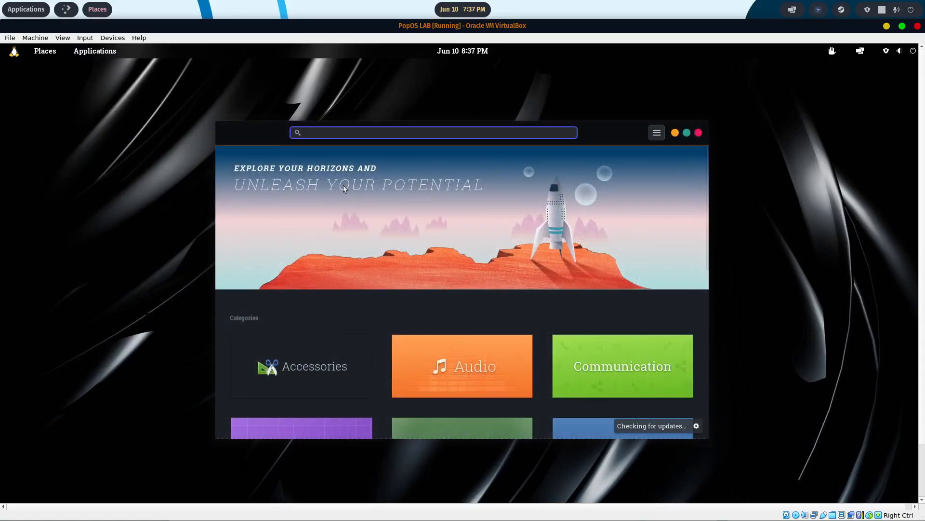
{"action": "type", "text": "scr"}
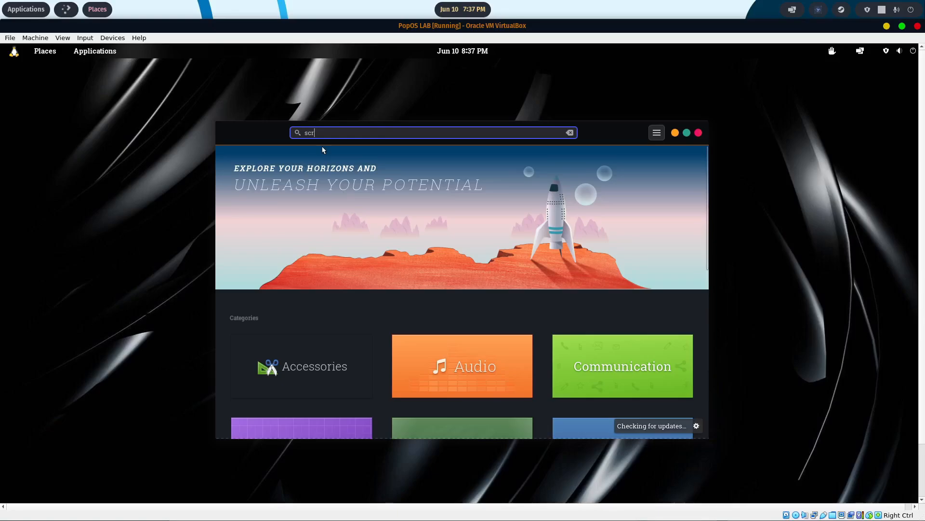
{"action": "type", "text": "eenshot"}
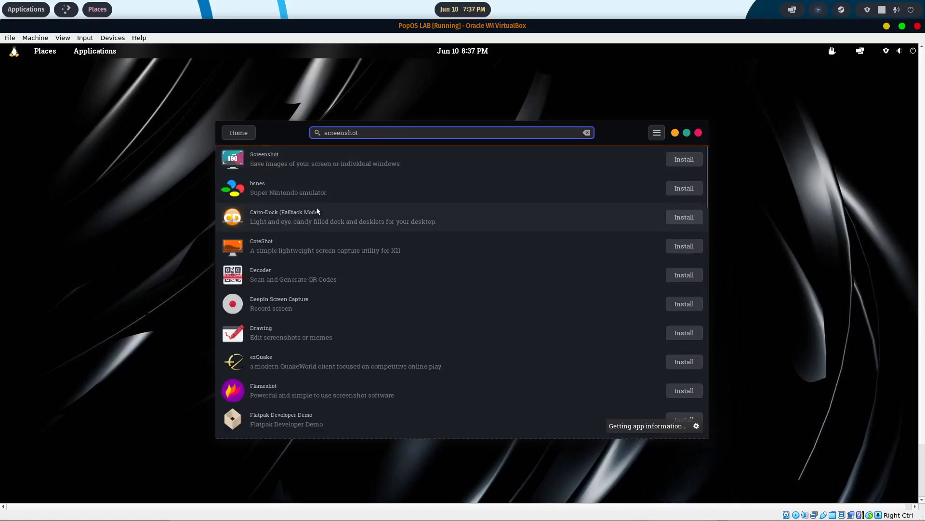
- Browse the search results, install the Screenshot app by authenticating with the account password, and close Pop!_Shop
{"action": "scroll", "coordinate": [318, 217], "scroll_direction": "down", "scroll_amount": 1}
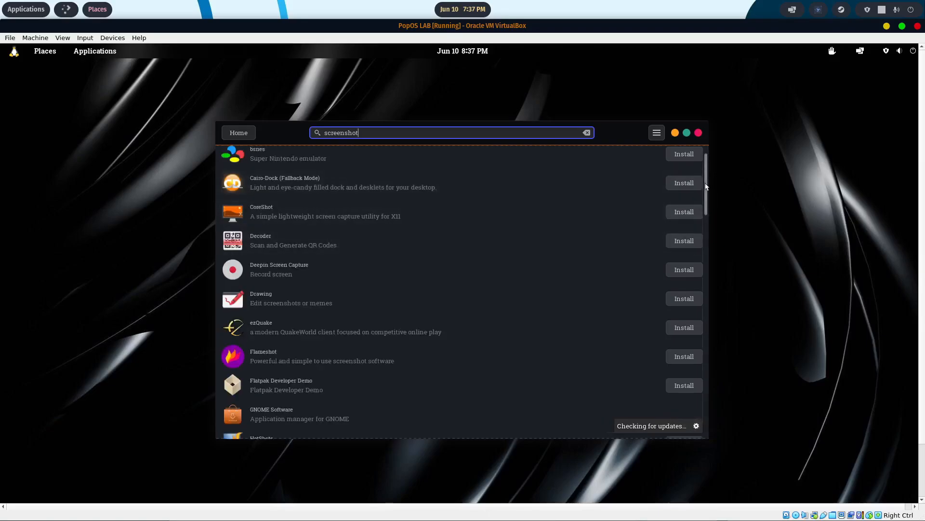
{"action": "scroll", "coordinate": [706, 187], "scroll_direction": "down", "scroll_amount": 10}
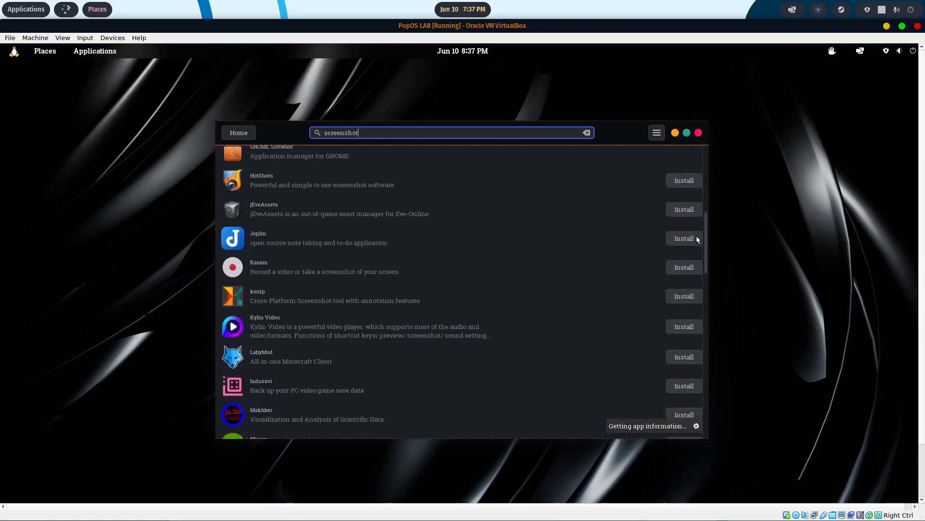
{"action": "scroll", "coordinate": [695, 260], "scroll_direction": "down", "scroll_amount": 12}
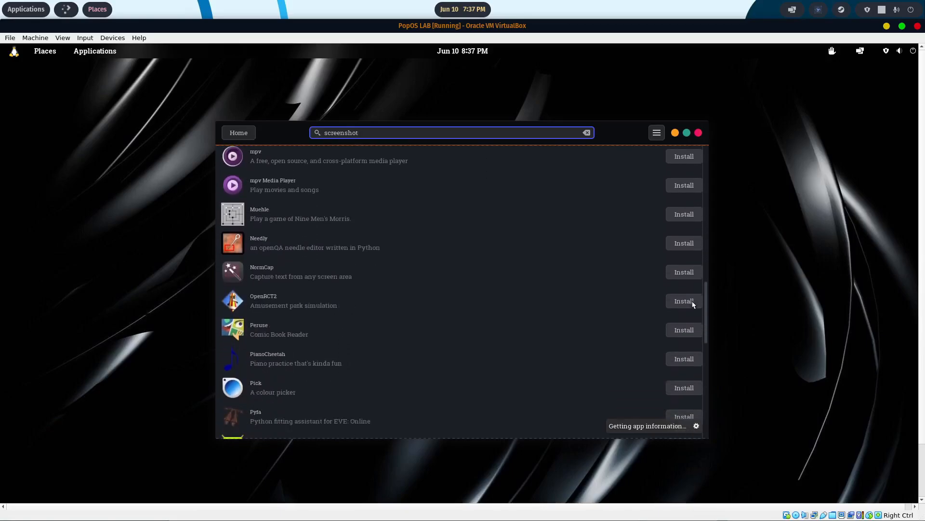
{"action": "scroll", "coordinate": [692, 318], "scroll_direction": "down", "scroll_amount": 5}
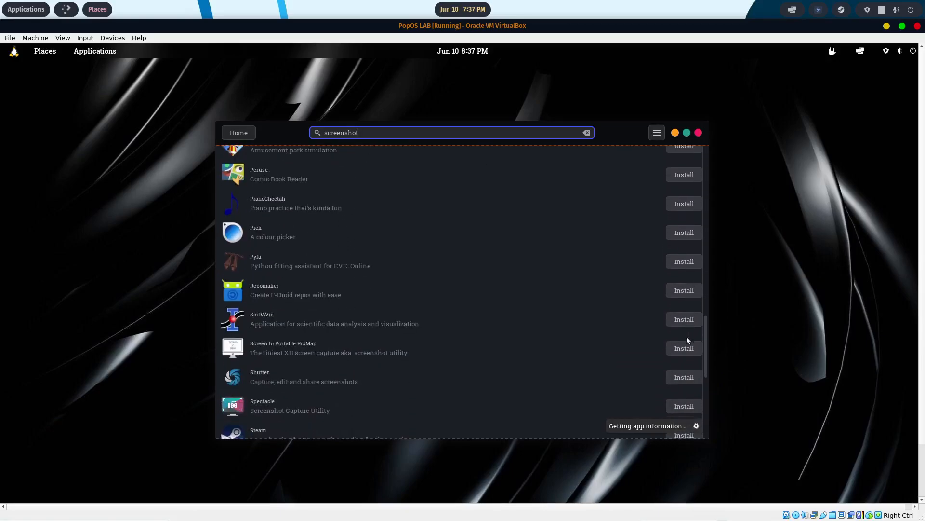
{"action": "scroll", "coordinate": [685, 347], "scroll_direction": "down", "scroll_amount": 3}
{"action": "scroll", "coordinate": [684, 337], "scroll_direction": "up", "scroll_amount": 20}
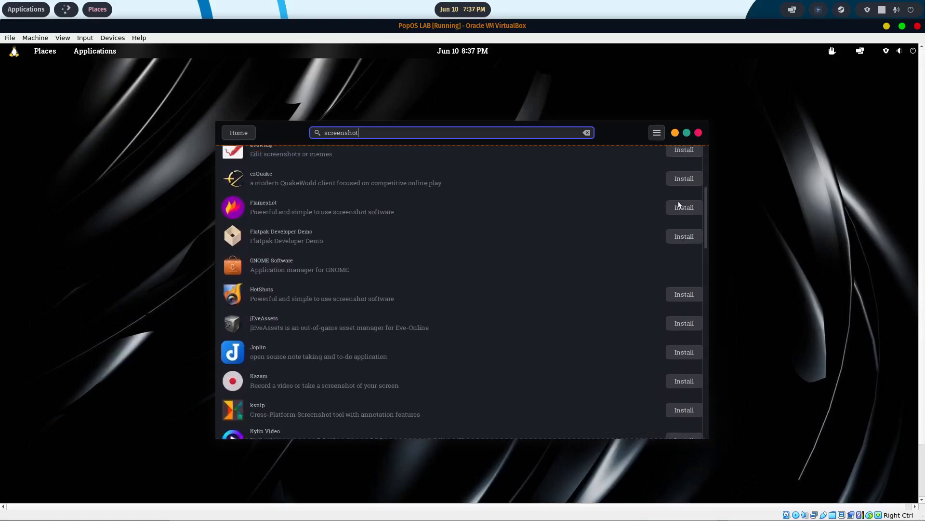
{"action": "scroll", "coordinate": [680, 202], "scroll_direction": "up", "scroll_amount": 6}
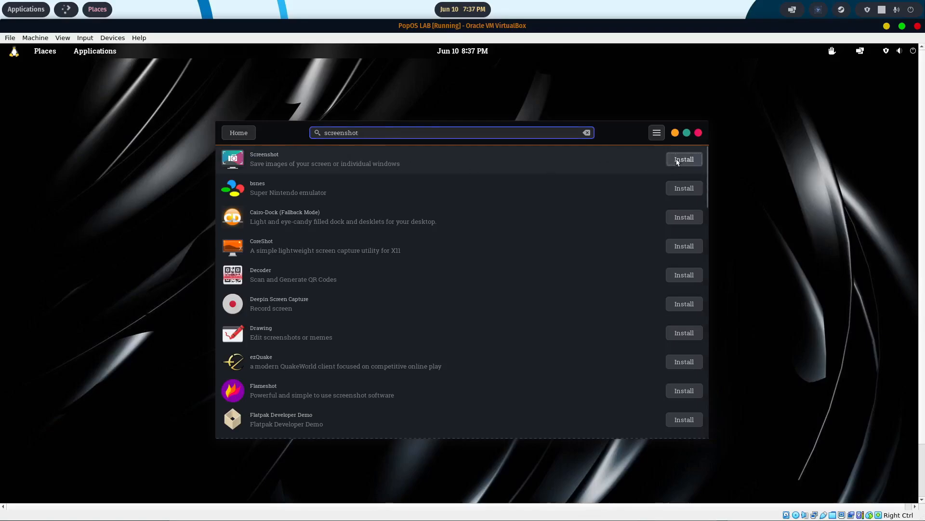
{"action": "left_click", "coordinate": [682, 160]}
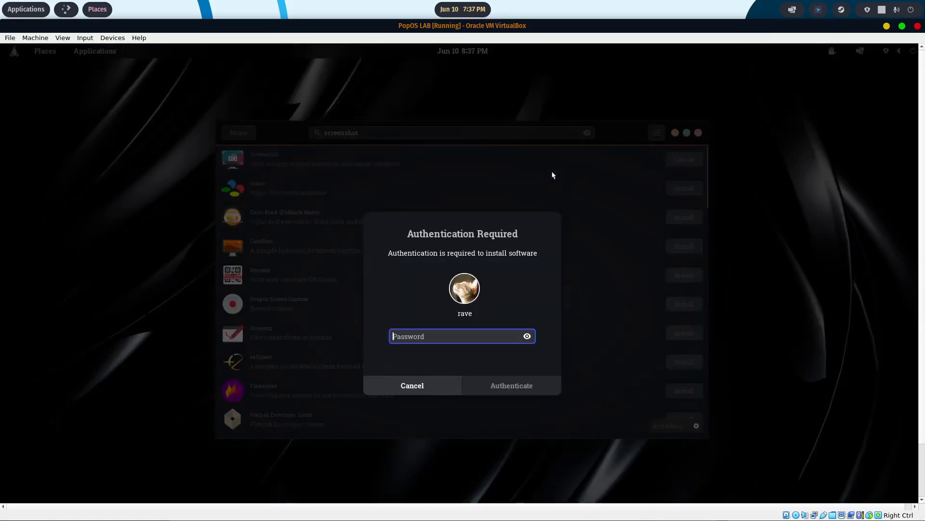
{"action": "type", "text": "*****"}
{"action": "key", "text": "Return"}
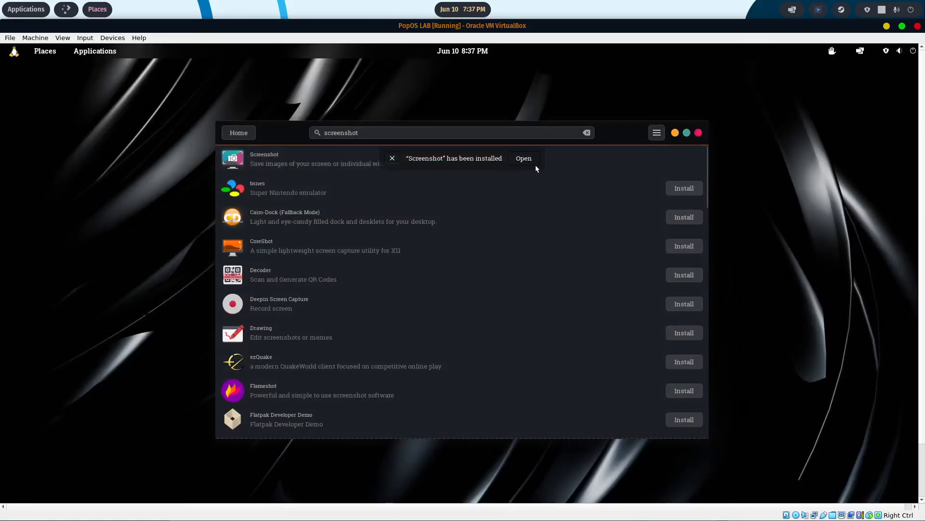
{"action": "left_click", "coordinate": [698, 133]}
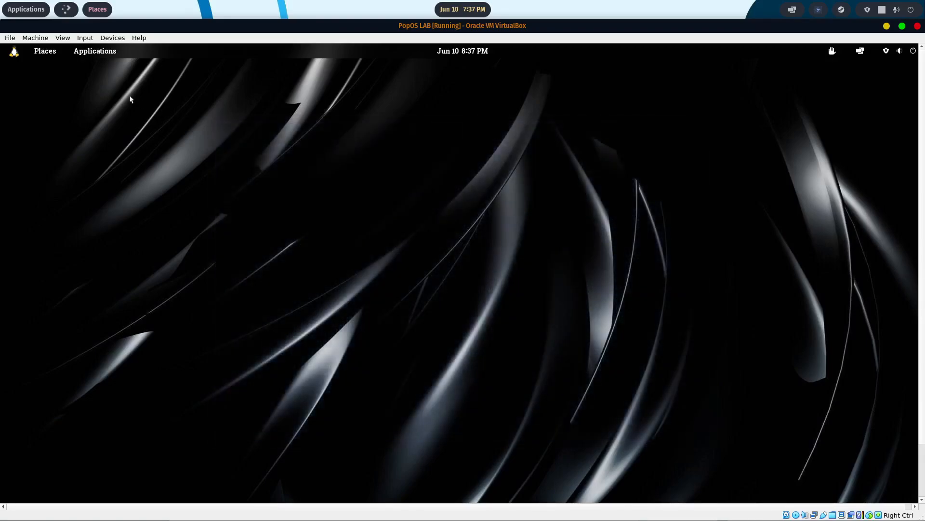
{"action": "left_click", "coordinate": [80, 56]}
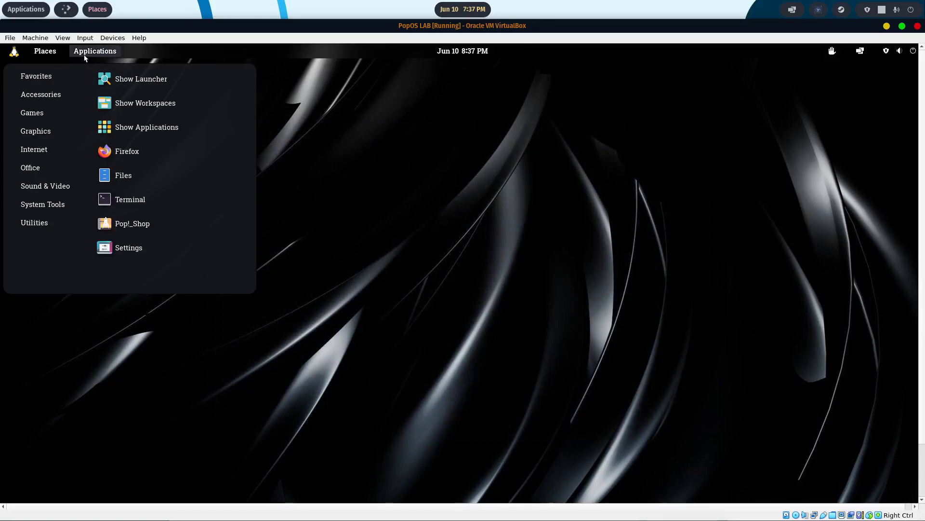
{"action": "left_click", "coordinate": [136, 78]}
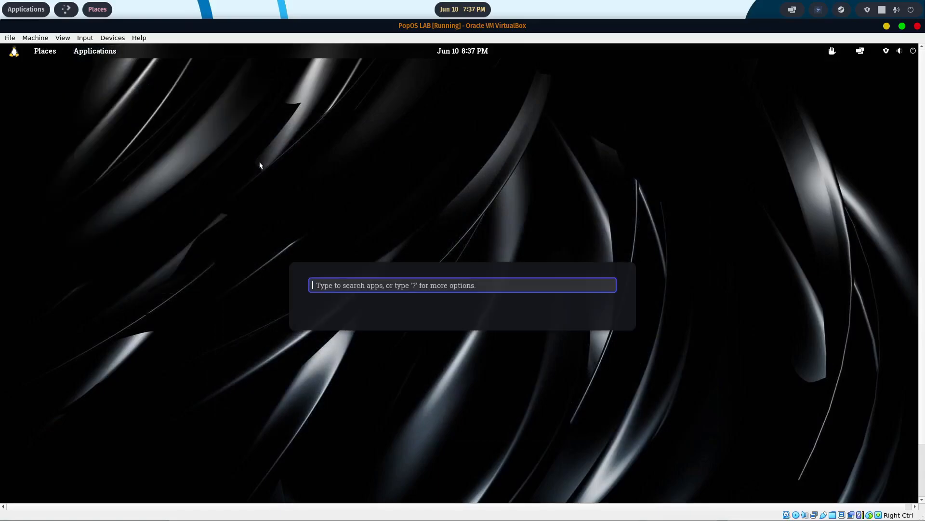
{"action": "key", "text": "Escape"}
- Show all applications and look through the library for OBS Studio, Kdenlive, KDE Connect and Screenshot
{"action": "left_click", "coordinate": [95, 52]}
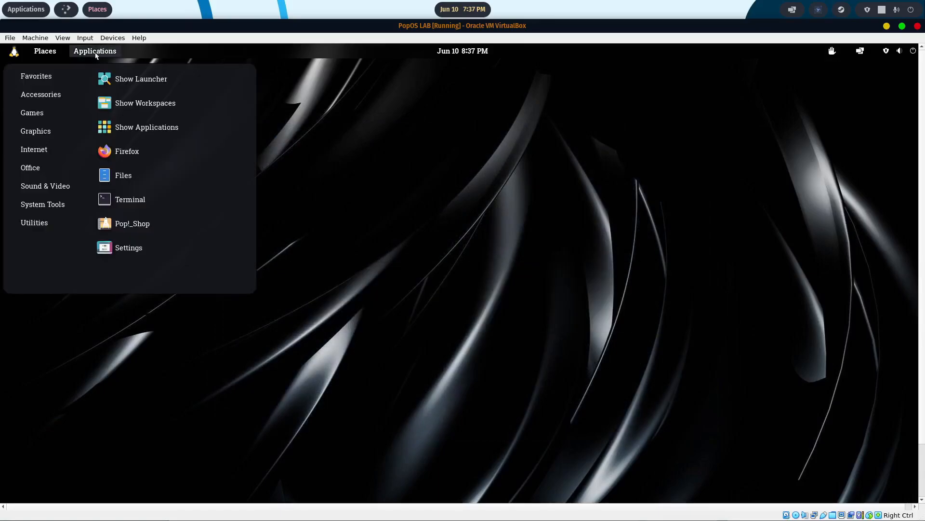
{"action": "left_click", "coordinate": [141, 127]}
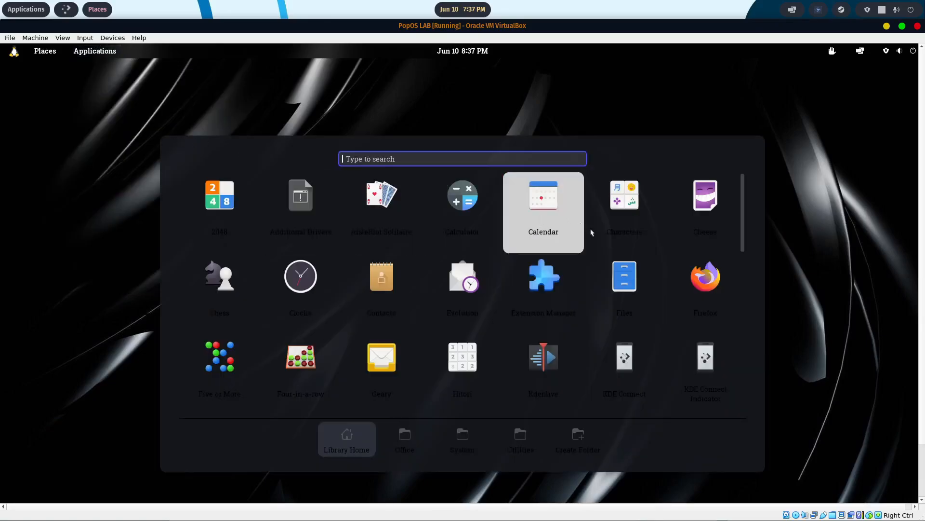
{"action": "scroll", "coordinate": [591, 231], "scroll_direction": "down", "scroll_amount": 2}
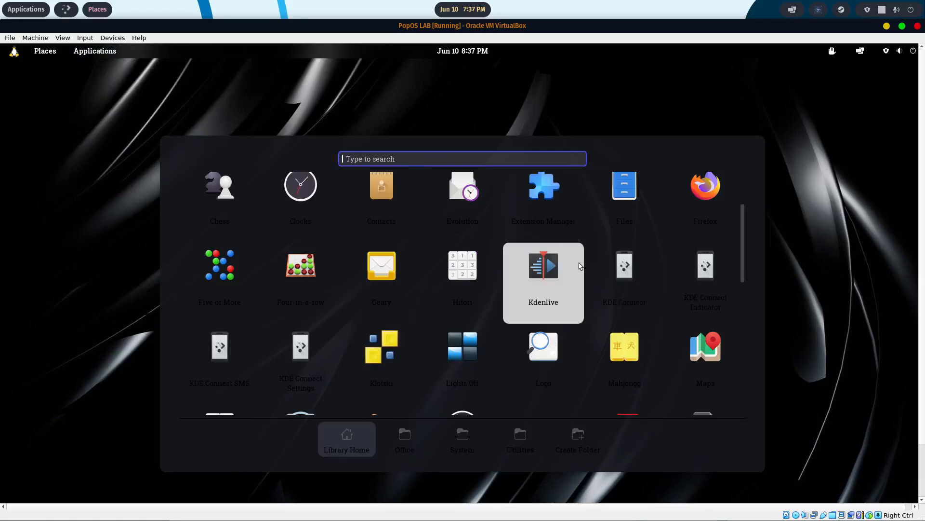
{"action": "scroll", "coordinate": [539, 289], "scroll_direction": "down", "scroll_amount": 3}
{"action": "scroll", "coordinate": [491, 308], "scroll_direction": "down", "scroll_amount": 2}
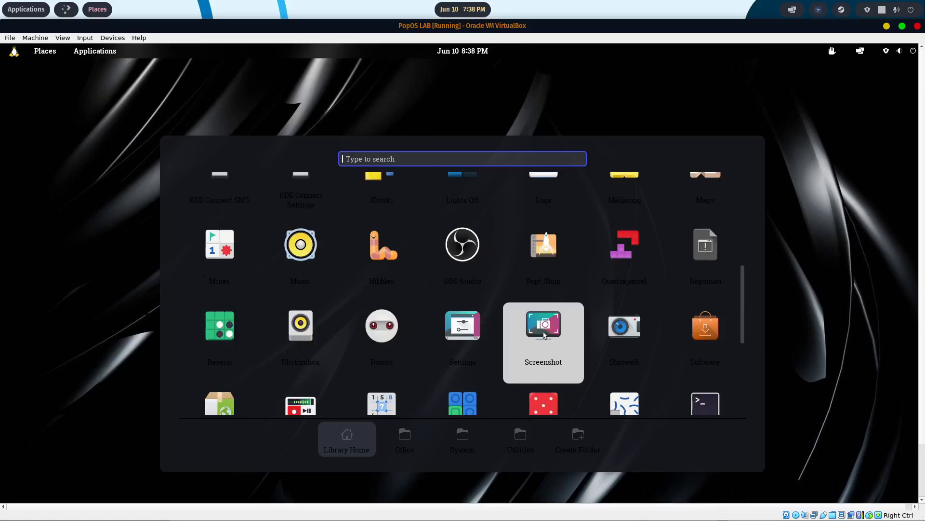
{"action": "scroll", "coordinate": [467, 282], "scroll_direction": "down", "scroll_amount": 2}
{"action": "scroll", "coordinate": [466, 281], "scroll_direction": "down", "scroll_amount": 2}
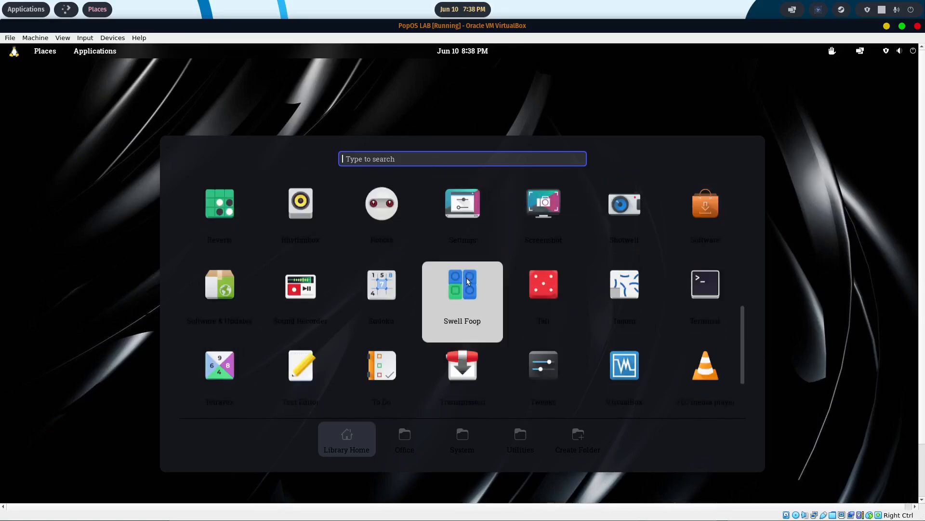
{"action": "scroll", "coordinate": [523, 276], "scroll_direction": "up", "scroll_amount": 3}
{"action": "scroll", "coordinate": [526, 272], "scroll_direction": "up", "scroll_amount": 1}
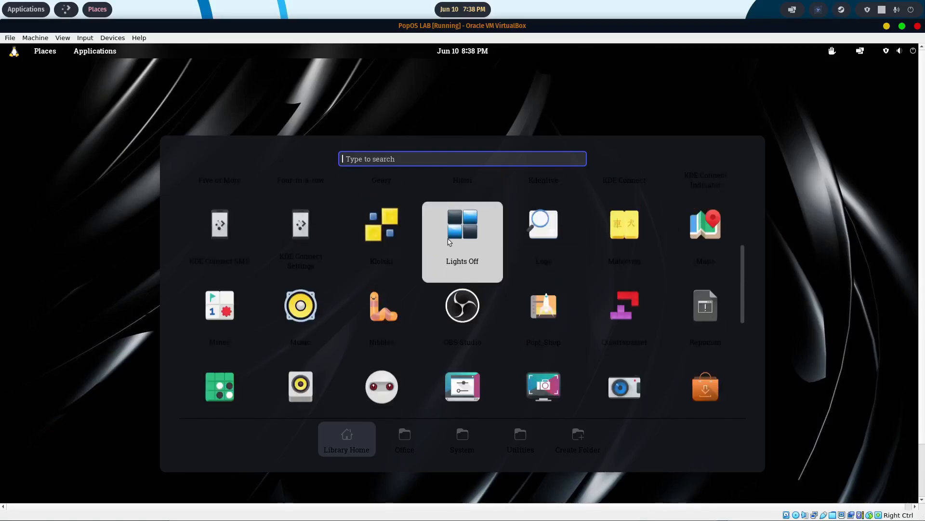
{"action": "scroll", "coordinate": [461, 232], "scroll_direction": "up", "scroll_amount": 2}
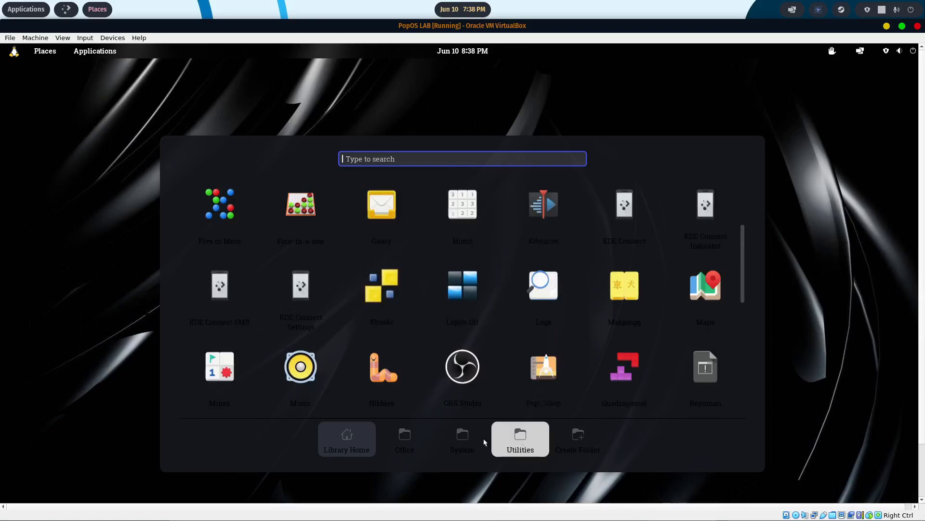
- Look for the Screenshot app in the virtual machine's application library, view the Office folder, close the library and open the system menu
{"action": "scroll", "coordinate": [580, 337], "scroll_direction": "down", "scroll_amount": 3}
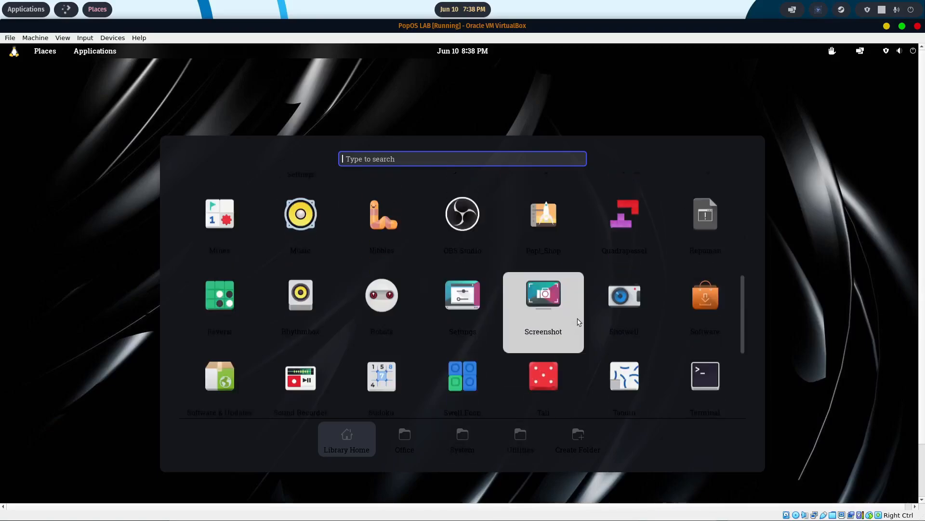
{"action": "left_click", "coordinate": [405, 436]}
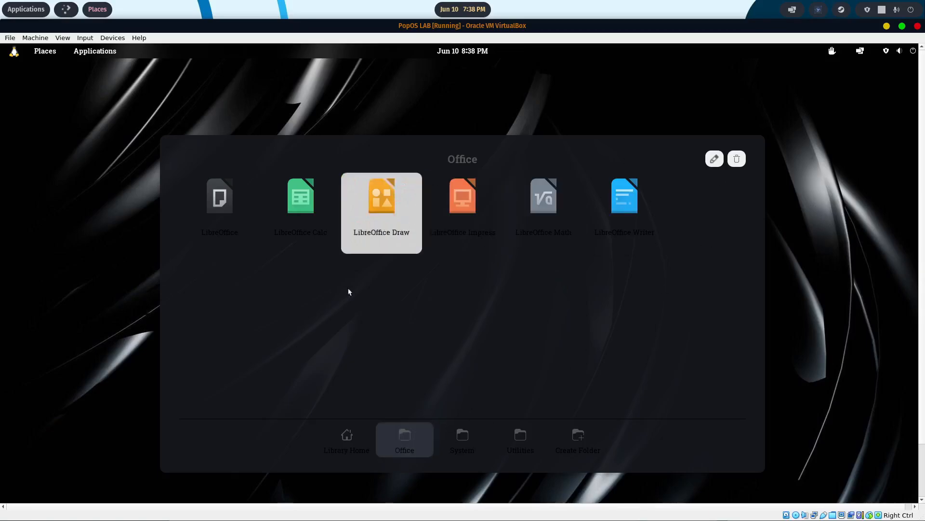
{"action": "left_click", "coordinate": [488, 116]}
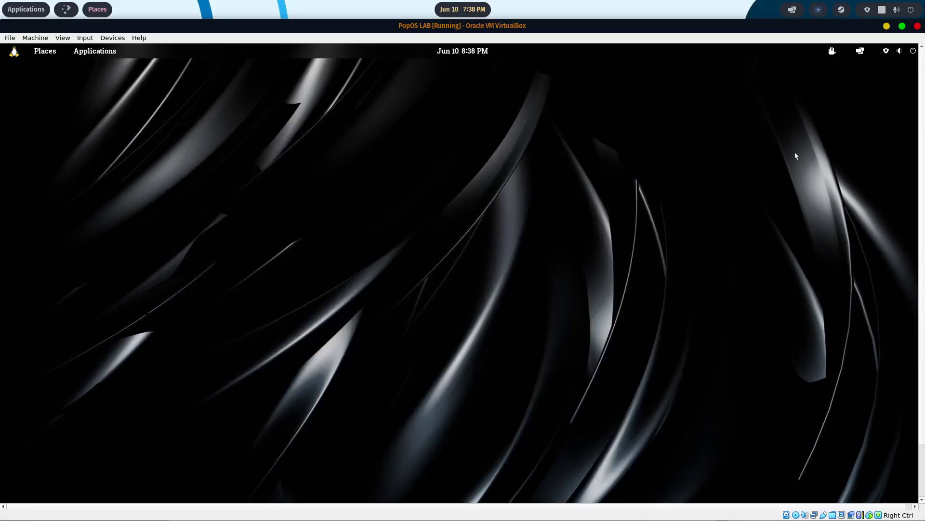
{"action": "left_click", "coordinate": [912, 51]}
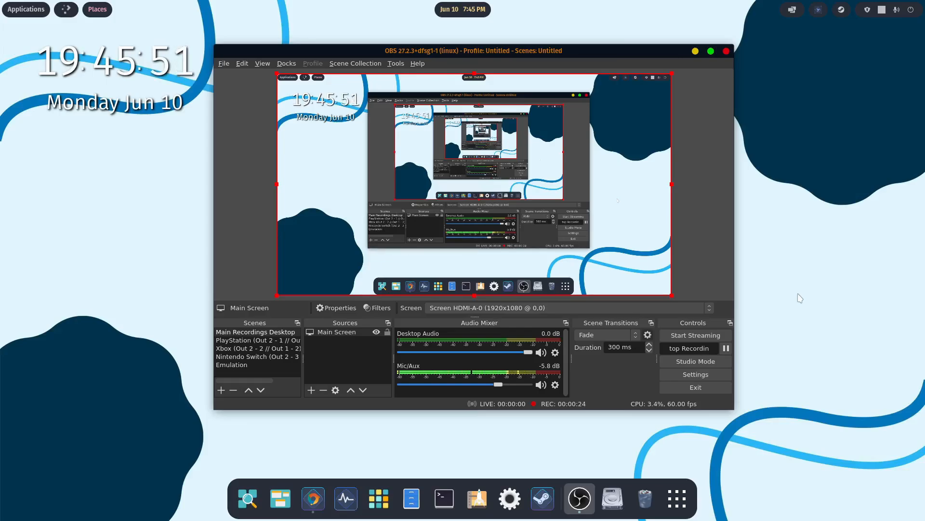
- Open the host's sound settings, review the volume levels and the output and input devices, and close the settings
{"action": "left_click", "coordinate": [898, 15]}
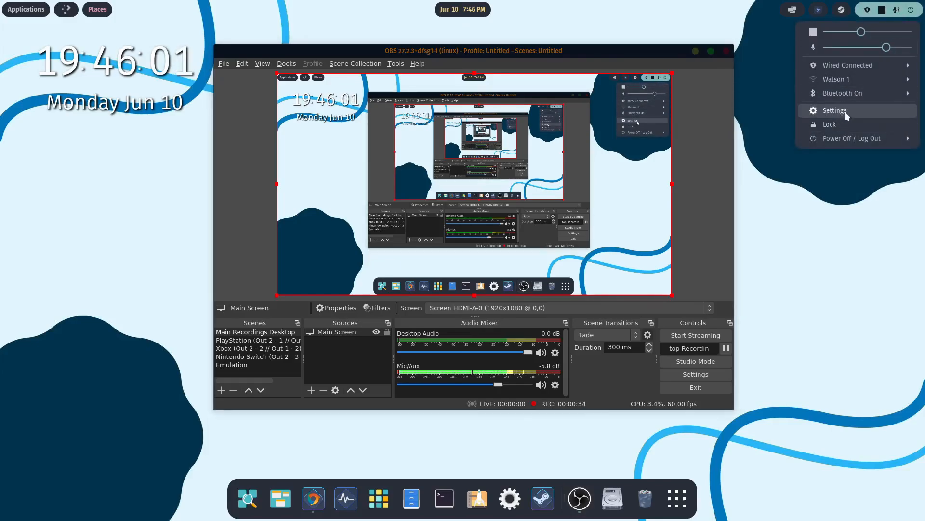
{"action": "left_click", "coordinate": [832, 112]}
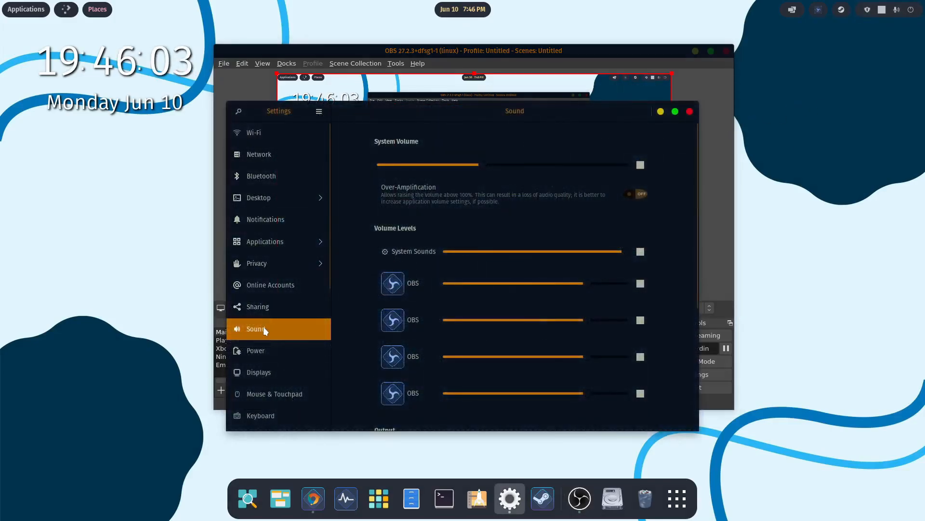
{"action": "left_click_drag", "start_coordinate": [693, 147], "coordinate": [684, 262]}
{"action": "scroll", "coordinate": [456, 349], "scroll_direction": "down", "scroll_amount": 1}
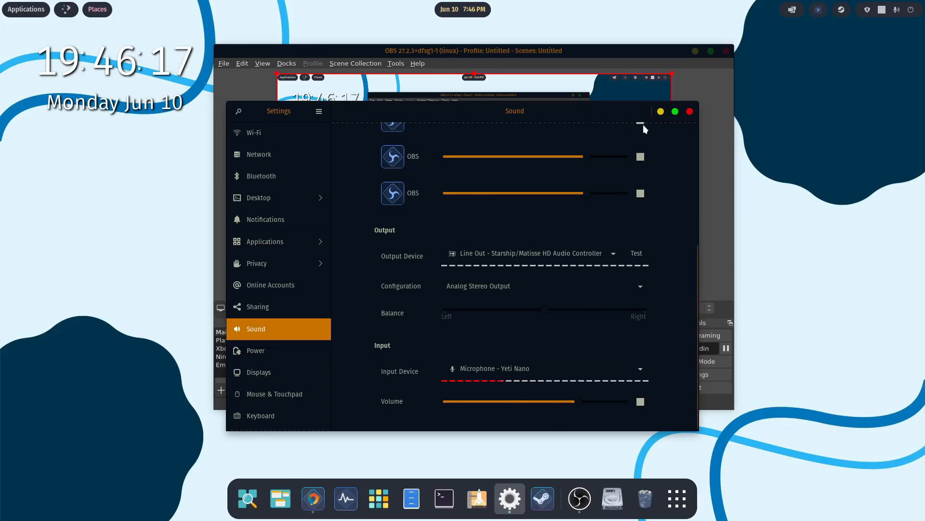
{"action": "left_click", "coordinate": [689, 112]}
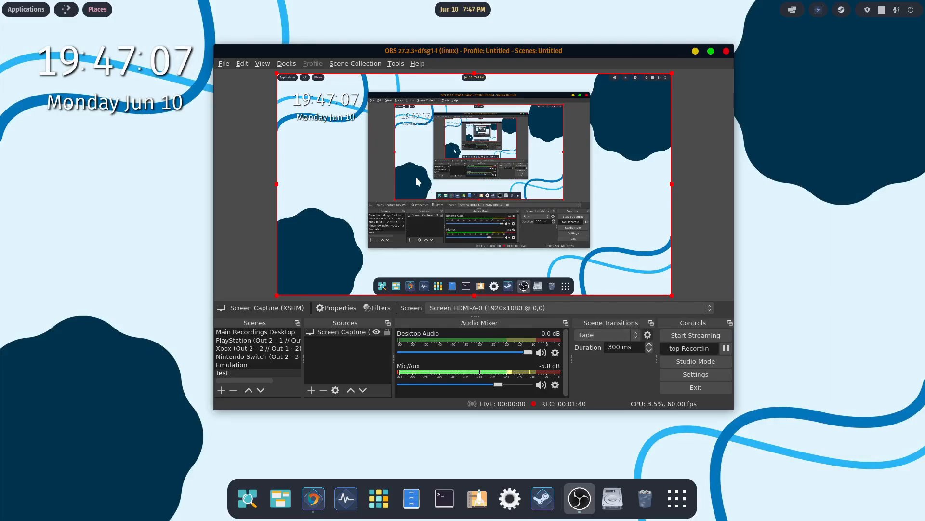
- Open the OBS settings and review the Output and Audio settings, including the devices available for Mic/Auxiliary Audio 2
{"action": "left_click", "coordinate": [225, 64]}
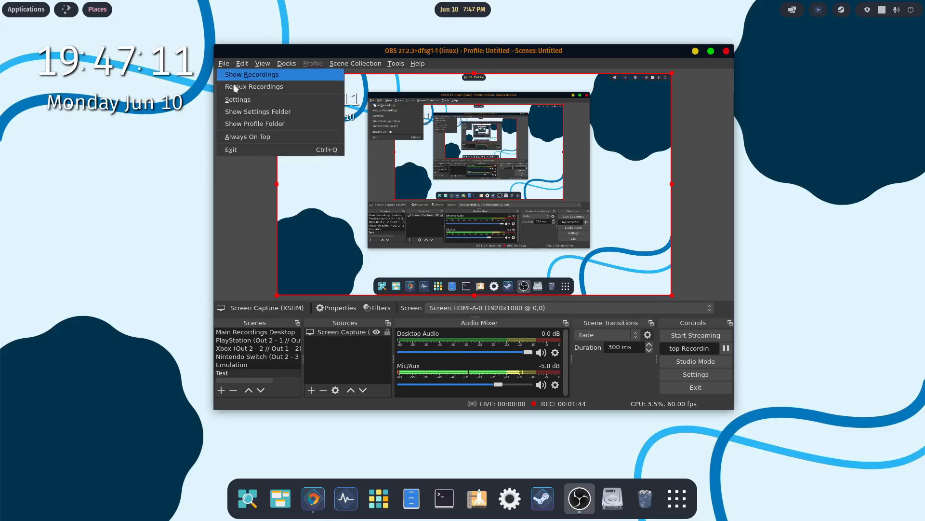
{"action": "left_click", "coordinate": [241, 100]}
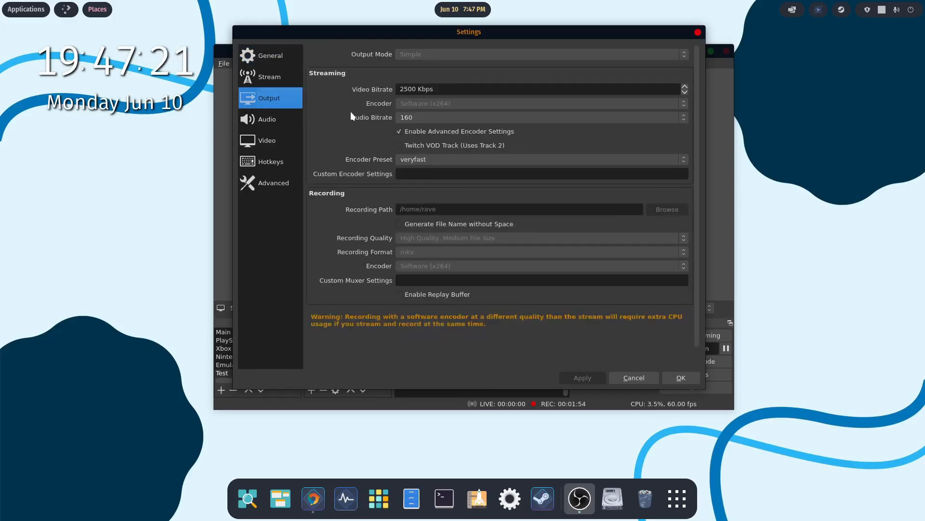
{"action": "scroll", "coordinate": [409, 149], "scroll_direction": "down", "scroll_amount": 1}
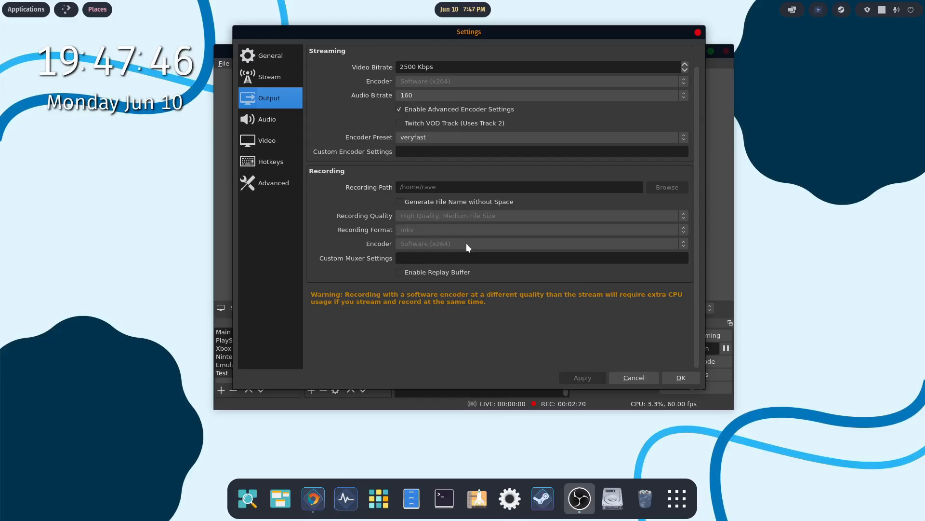
{"action": "left_click", "coordinate": [269, 120]}
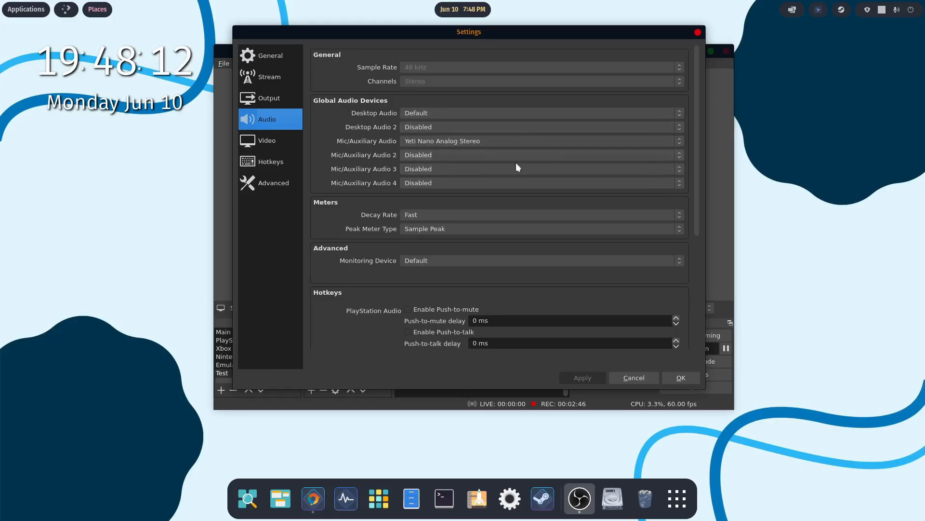
{"action": "left_click", "coordinate": [678, 155]}
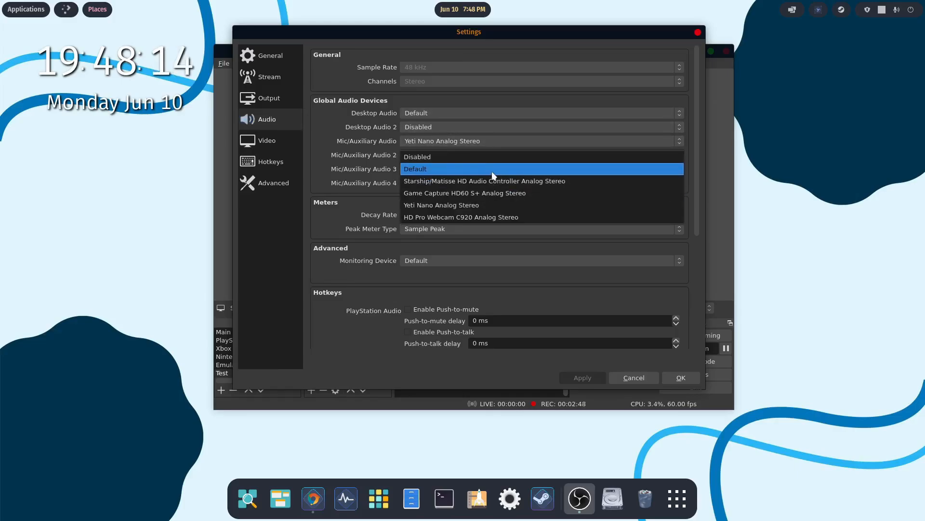
{"action": "left_click", "coordinate": [337, 202]}
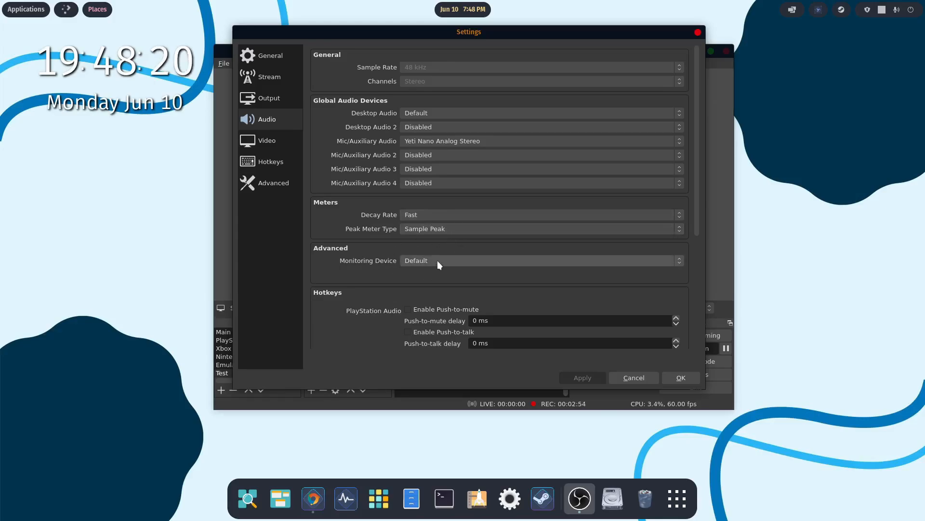
- Review the Video and Advanced settings in OBS, and leave the settings without saving
{"action": "left_click", "coordinate": [273, 142]}
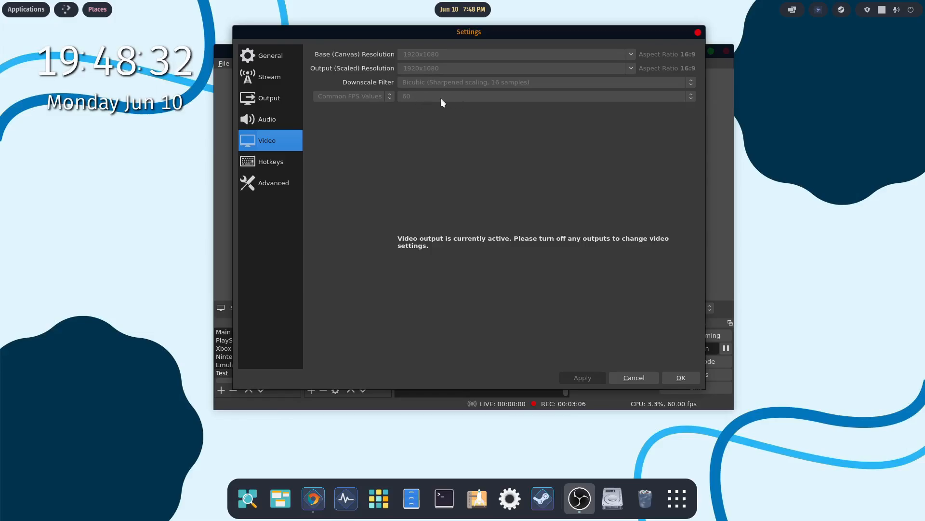
{"action": "left_click", "coordinate": [276, 182]}
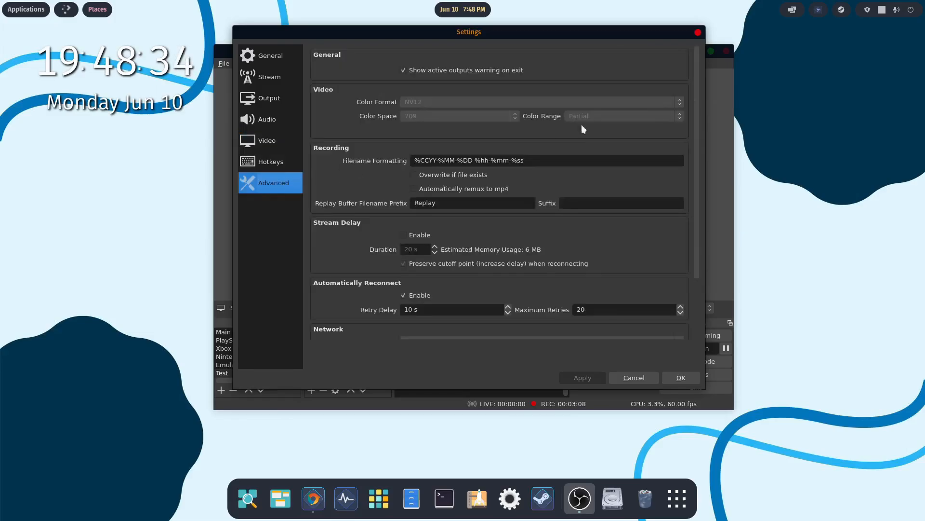
{"action": "scroll", "coordinate": [467, 217], "scroll_direction": "down", "scroll_amount": 3}
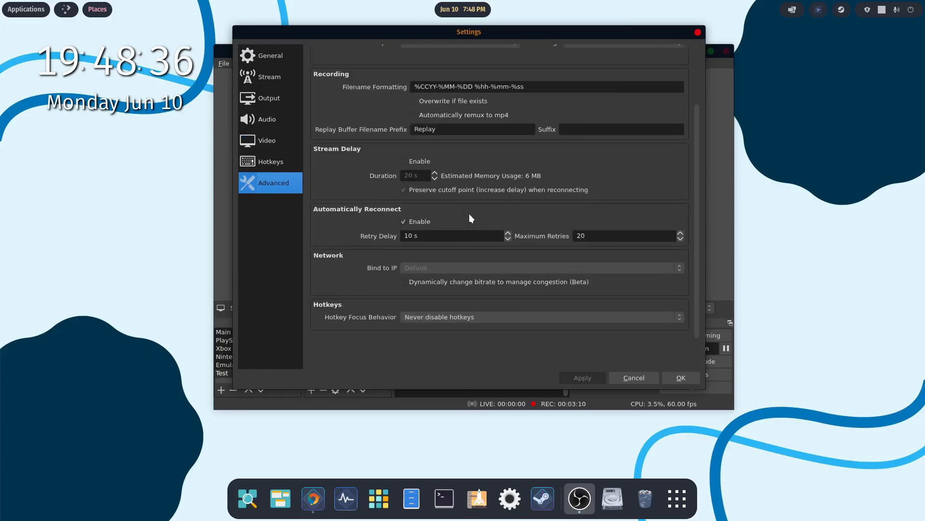
{"action": "scroll", "coordinate": [470, 213], "scroll_direction": "up", "scroll_amount": 3}
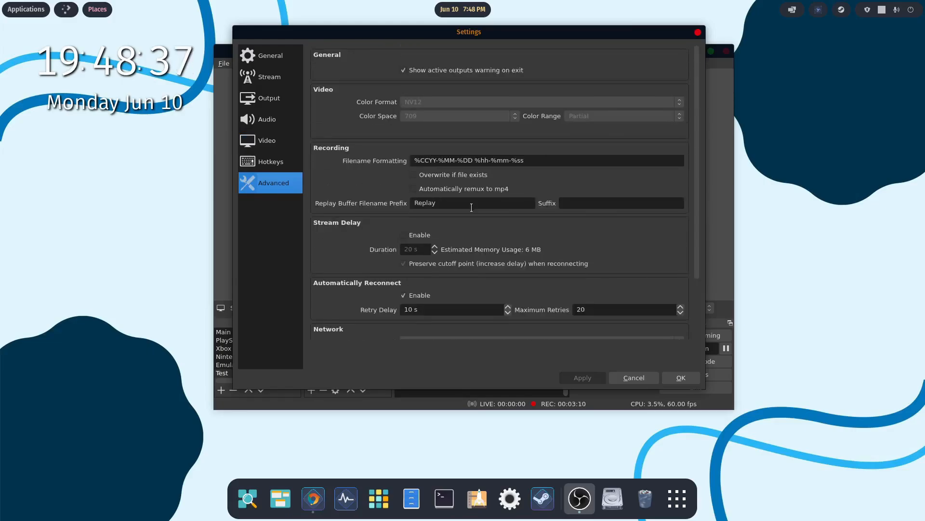
{"action": "left_click", "coordinate": [627, 377]}
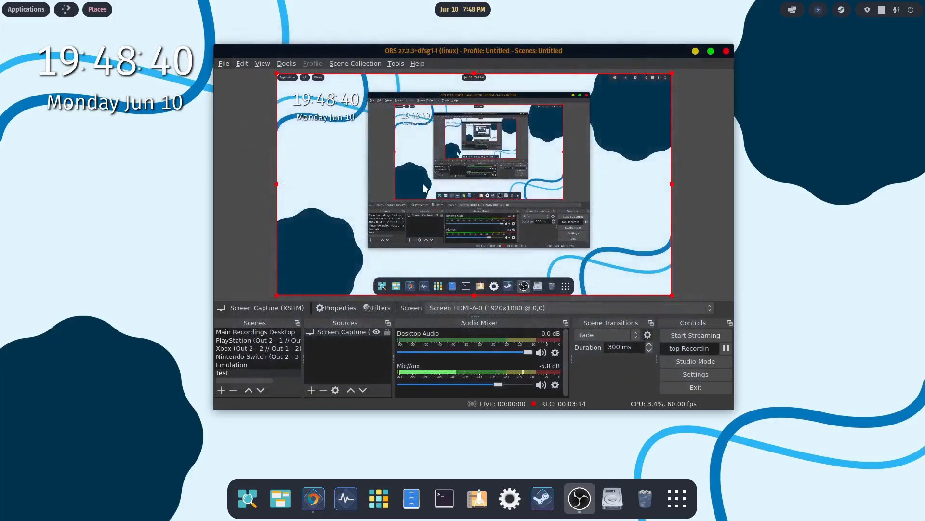
- Examine the Compressor and Expander filters of the Mic/Aux source, close the filters and minimize OBS
{"action": "left_click", "coordinate": [556, 385]}
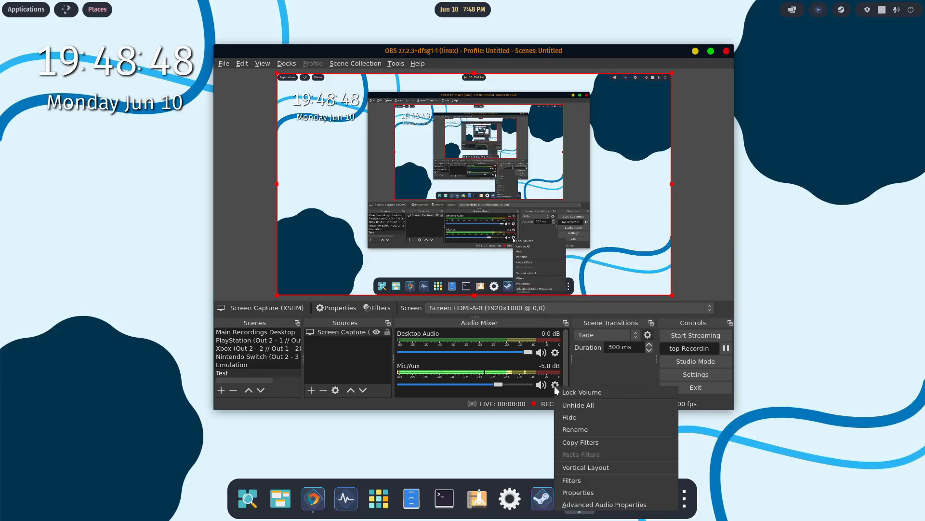
{"action": "left_click", "coordinate": [571, 477]}
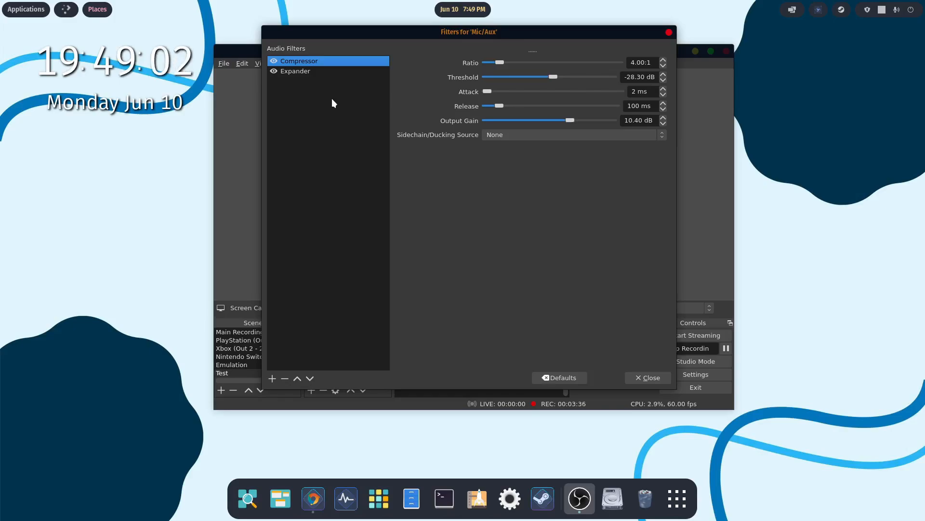
{"action": "left_click", "coordinate": [303, 71]}
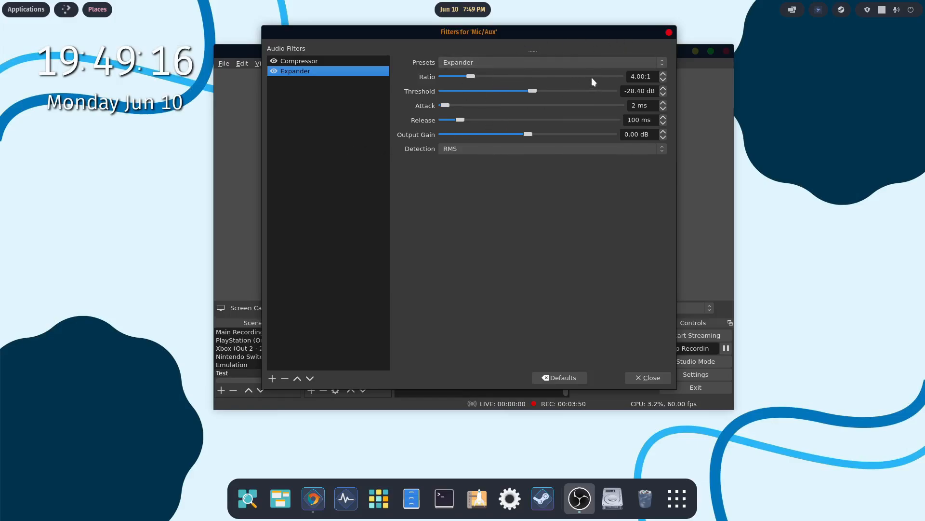
{"action": "left_click", "coordinate": [668, 32]}
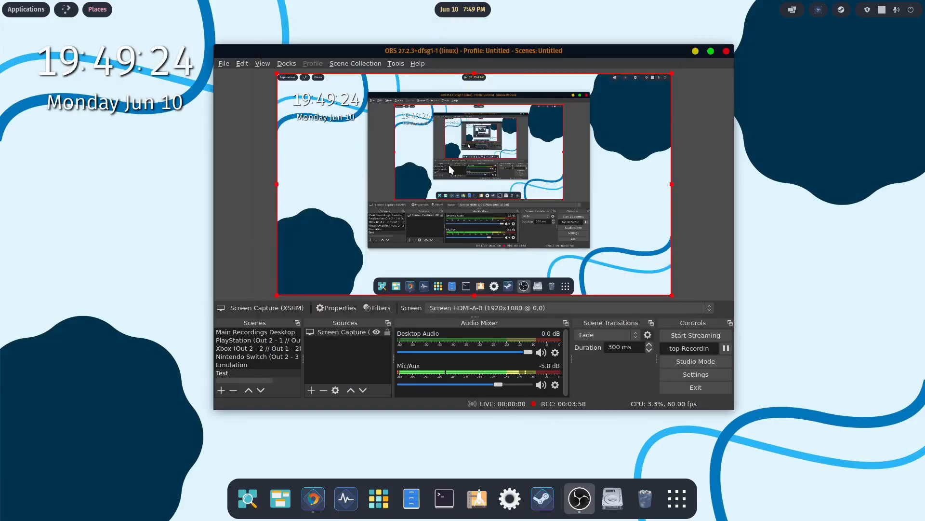
{"action": "left_click", "coordinate": [696, 51]}
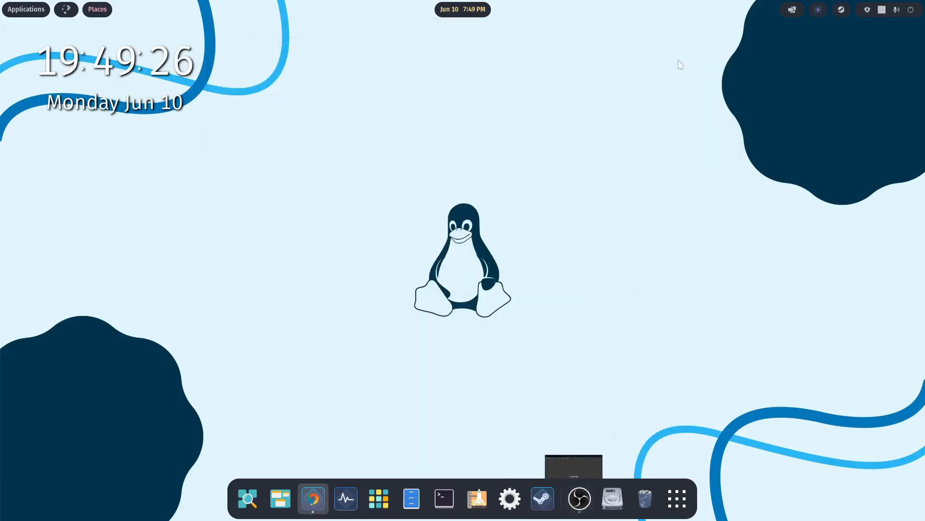
- Launch Kdenlive from the Content Creation folder of the application library
{"action": "left_click", "coordinate": [378, 498]}
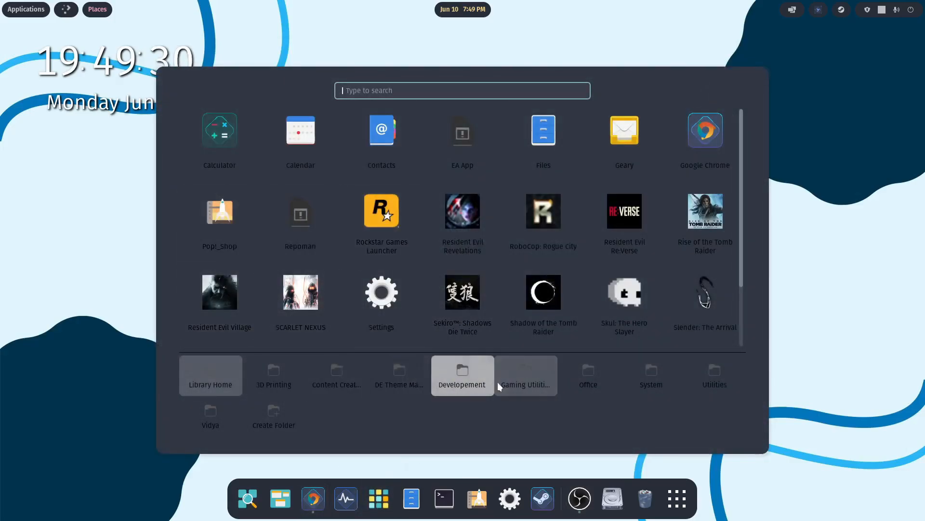
{"action": "left_click", "coordinate": [361, 366]}
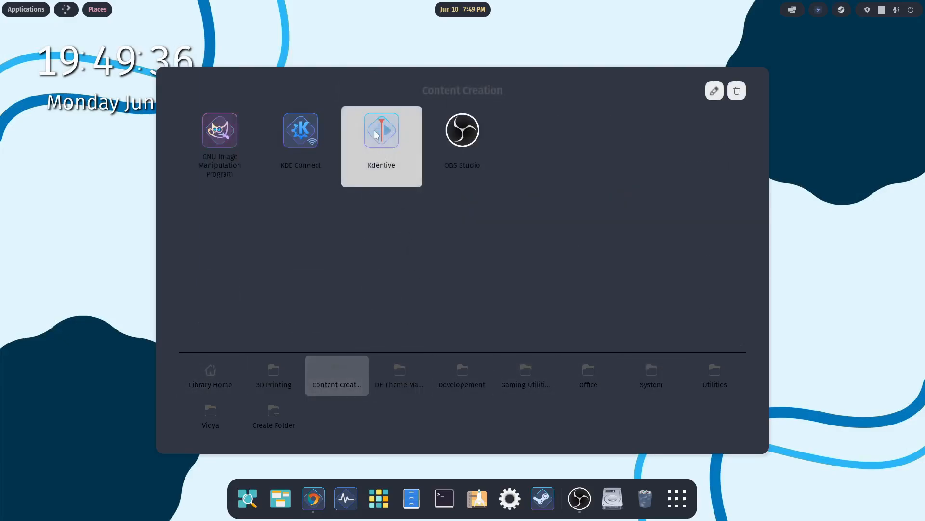
{"action": "left_click", "coordinate": [377, 134]}
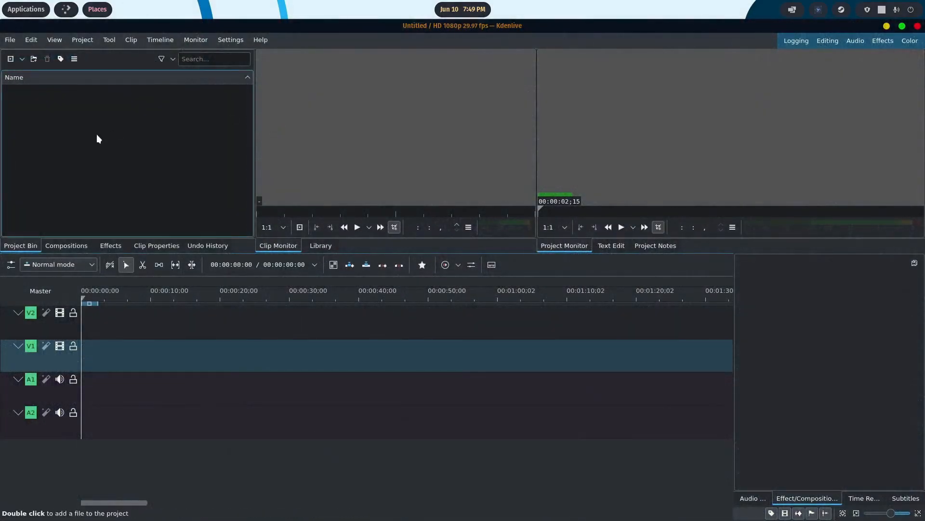
- Look through Kdenlive's File and Settings commands and its Misc configuration options, cancel the configuration and close Kdenlive
{"action": "left_click", "coordinate": [9, 41]}
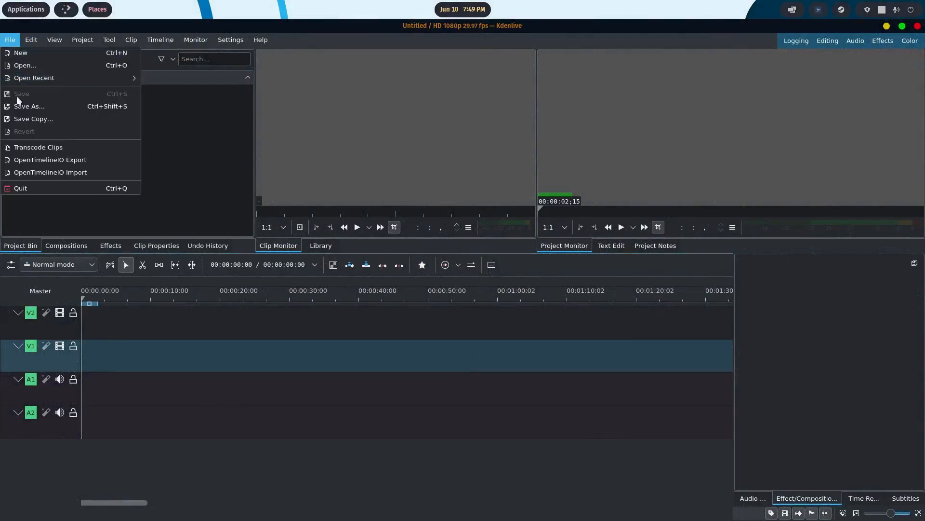
{"action": "mouse_move", "coordinate": [209, 39]}
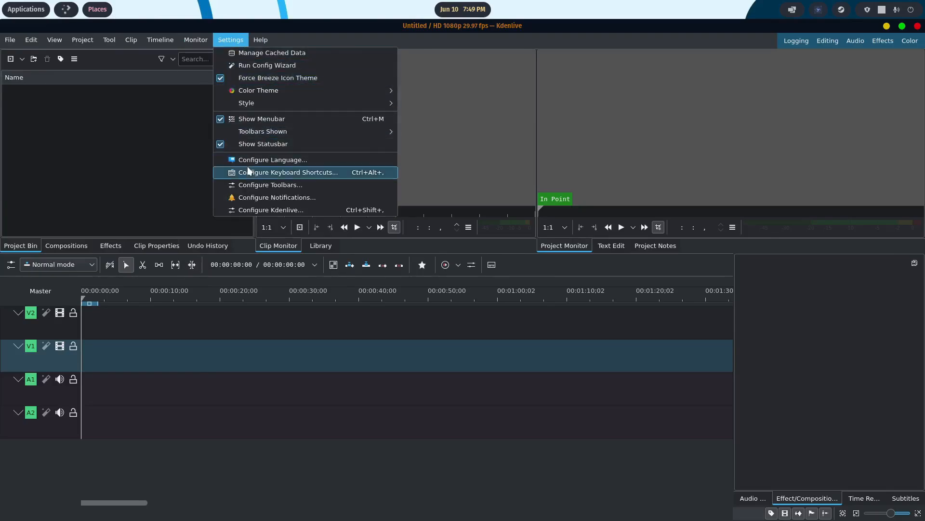
{"action": "left_click", "coordinate": [250, 211]}
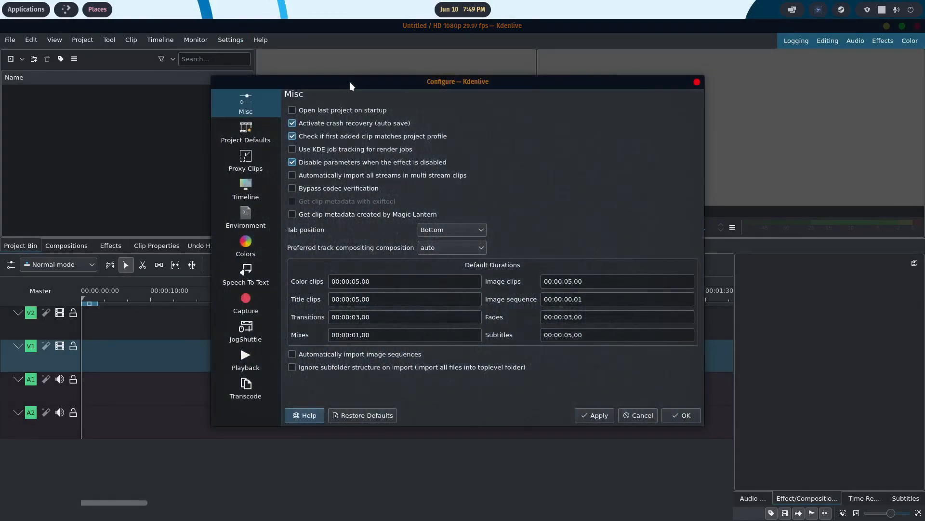
{"action": "left_click_drag", "start_coordinate": [350, 84], "coordinate": [366, 65]}
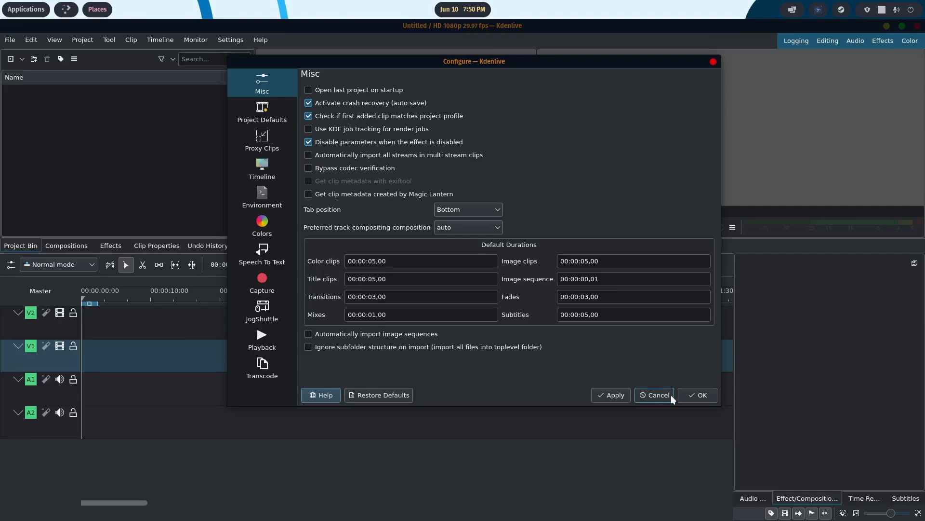
{"action": "left_click", "coordinate": [659, 395]}
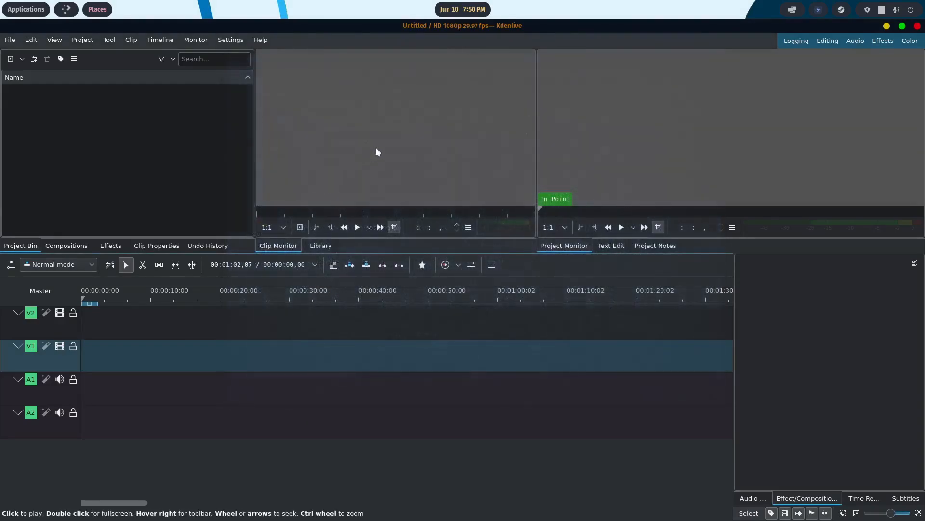
{"action": "left_click", "coordinate": [917, 26]}
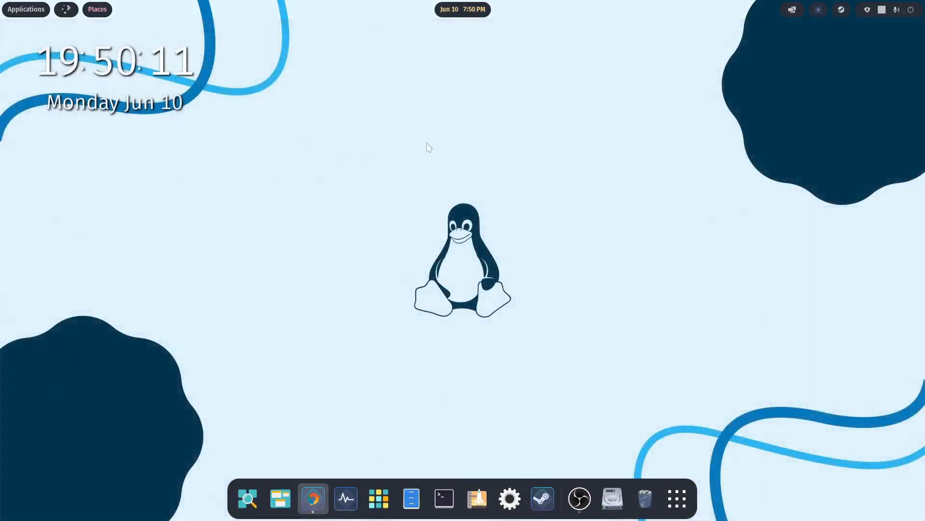
- Switch back to OBS Studio and select the Main Recordings Desktop scene
{"action": "left_click", "coordinate": [578, 497]}
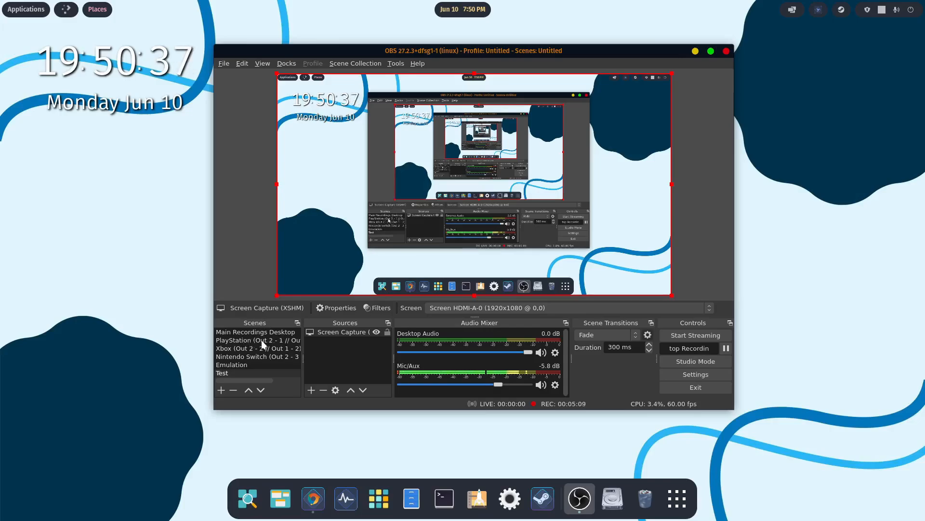
{"action": "left_click", "coordinate": [256, 332]}
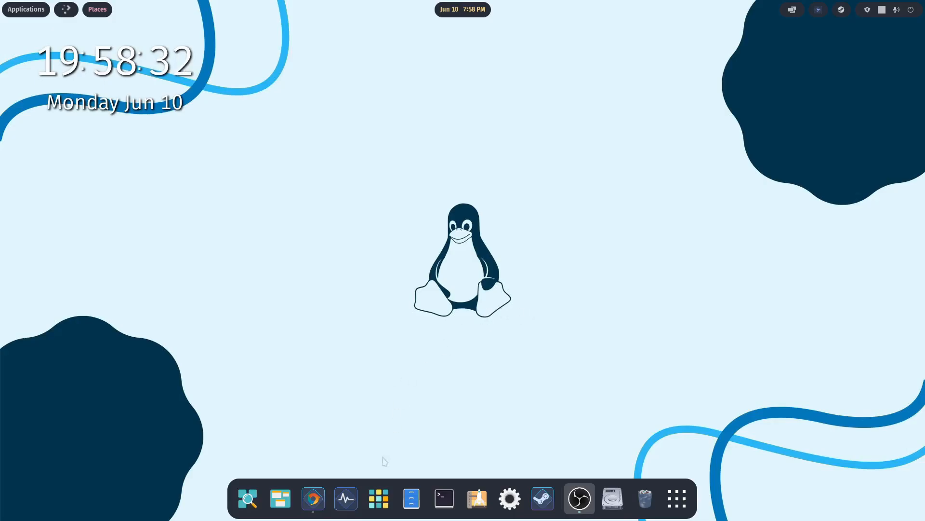
- Launch KDE Connect from the Content Creation folder of the application library, view the paired devices and close it
{"action": "left_click", "coordinate": [378, 497]}
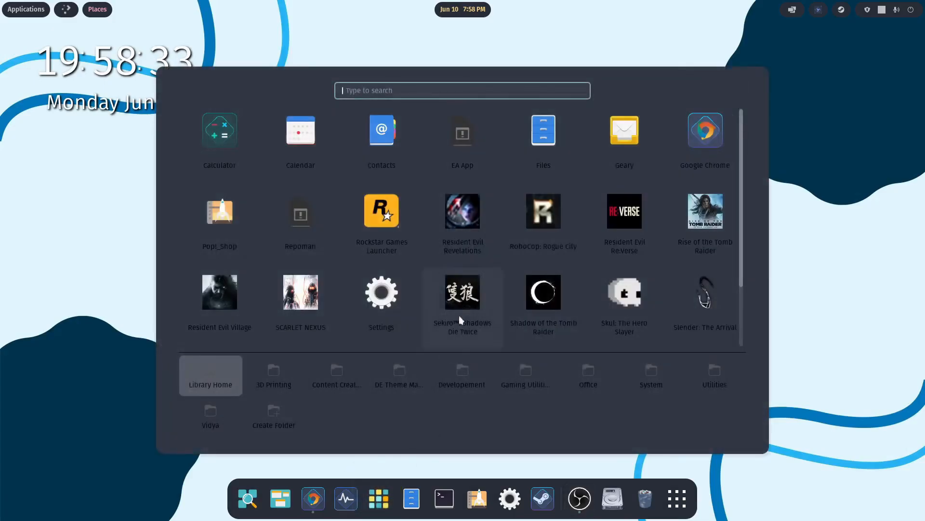
{"action": "left_click", "coordinate": [337, 369]}
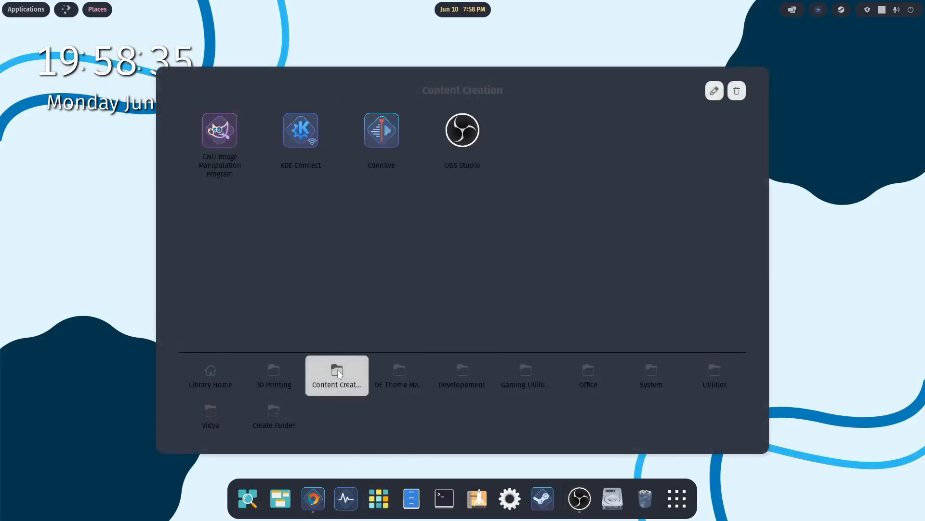
{"action": "left_click", "coordinate": [311, 128]}
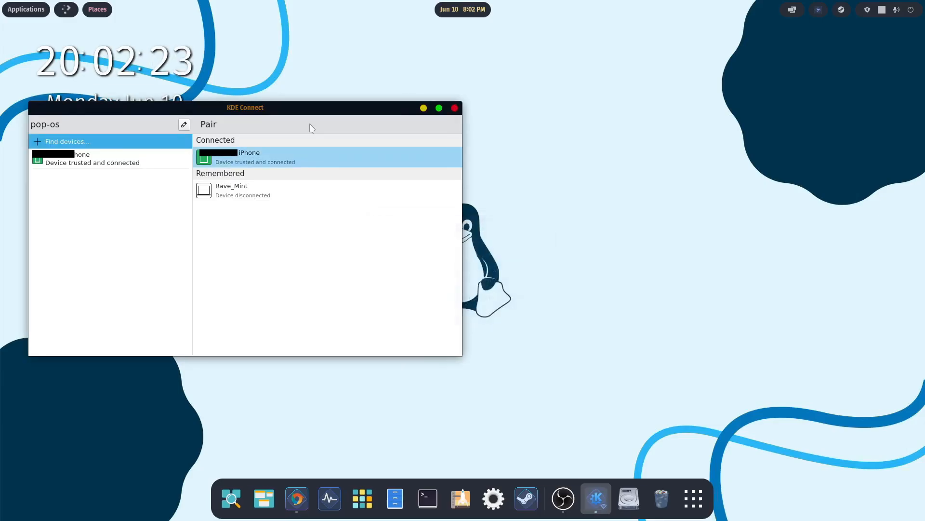
{"action": "left_click", "coordinate": [455, 108]}
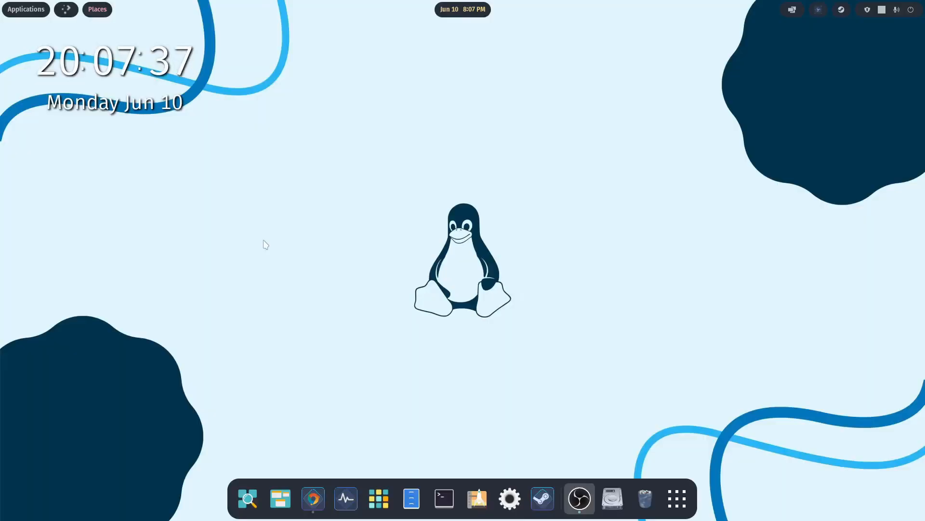
- Open the file manager and look through the media files in the Downloads folder
{"action": "left_click", "coordinate": [411, 497]}
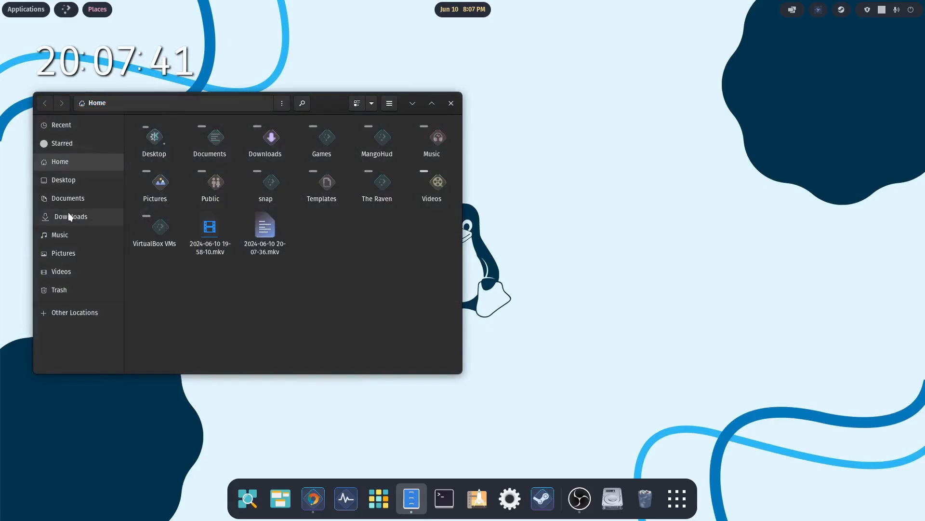
{"action": "left_click", "coordinate": [72, 215]}
{"action": "scroll", "coordinate": [250, 193], "scroll_direction": "down", "scroll_amount": 2}
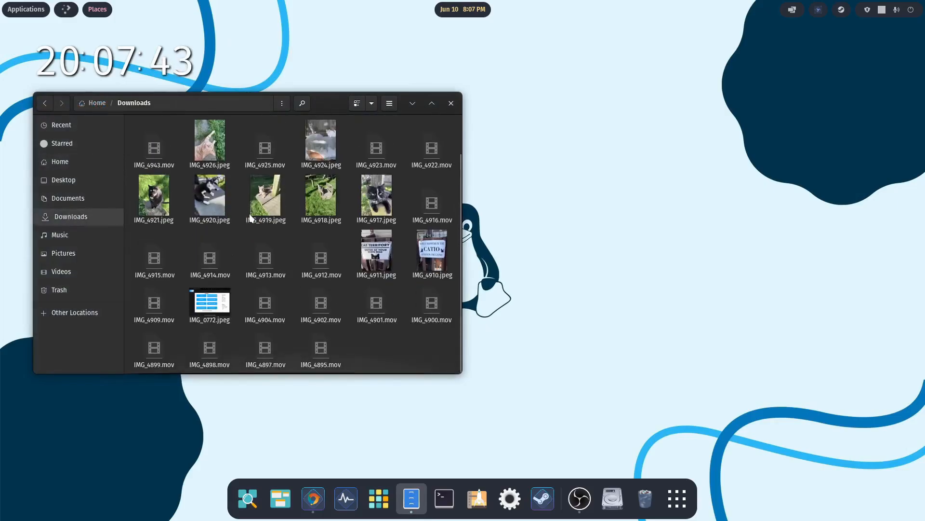
{"action": "scroll", "coordinate": [269, 227], "scroll_direction": "up", "scroll_amount": 1}
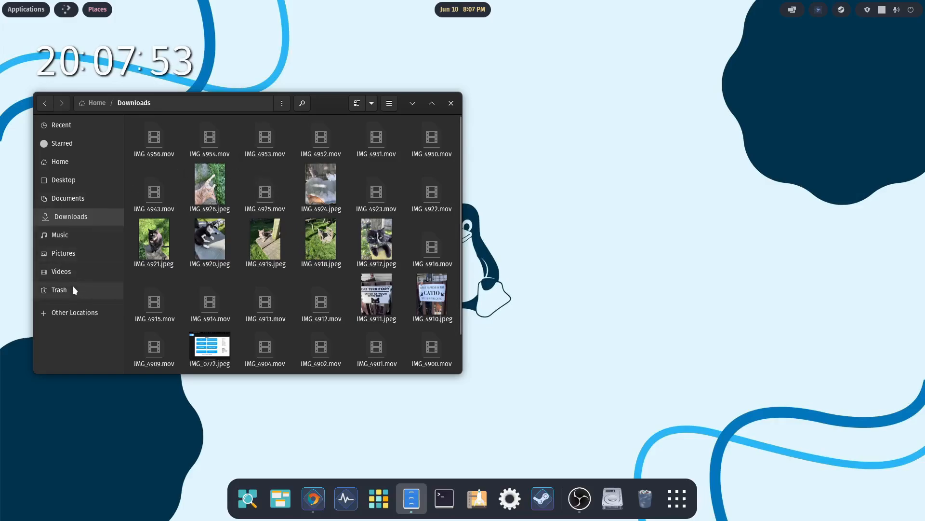
- Create a folder named Captured Media in Videos / Content Creation In Progress / Linux Content Creation
{"action": "left_click", "coordinate": [65, 271]}
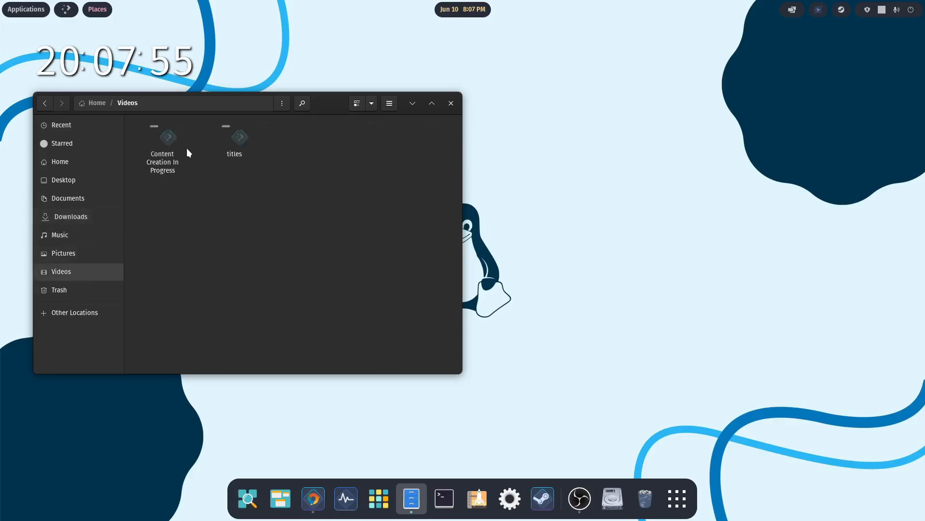
{"action": "double_click", "coordinate": [166, 138]}
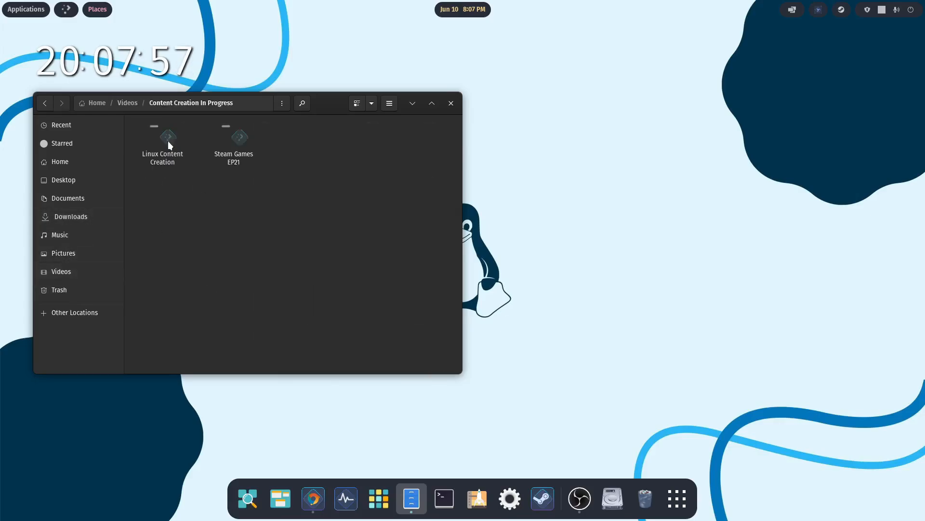
{"action": "double_click", "coordinate": [167, 140]}
{"action": "right_click", "coordinate": [274, 224]}
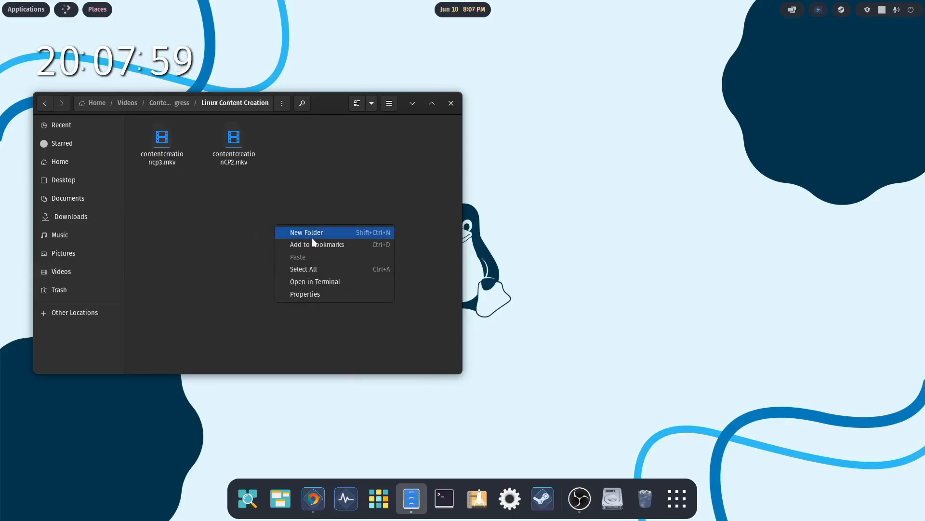
{"action": "left_click", "coordinate": [312, 234]}
{"action": "type", "text": "Captu"}
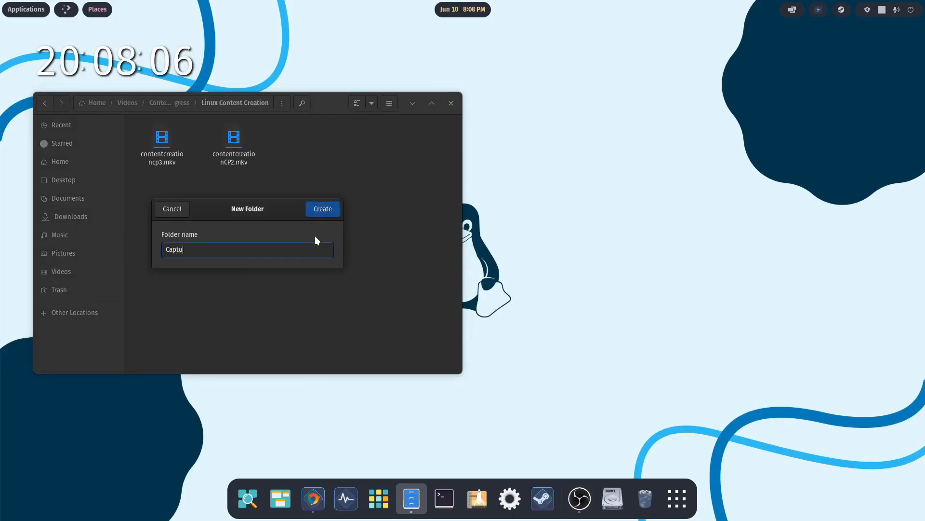
{"action": "type", "text": "red Media"}
{"action": "key", "text": "Return"}
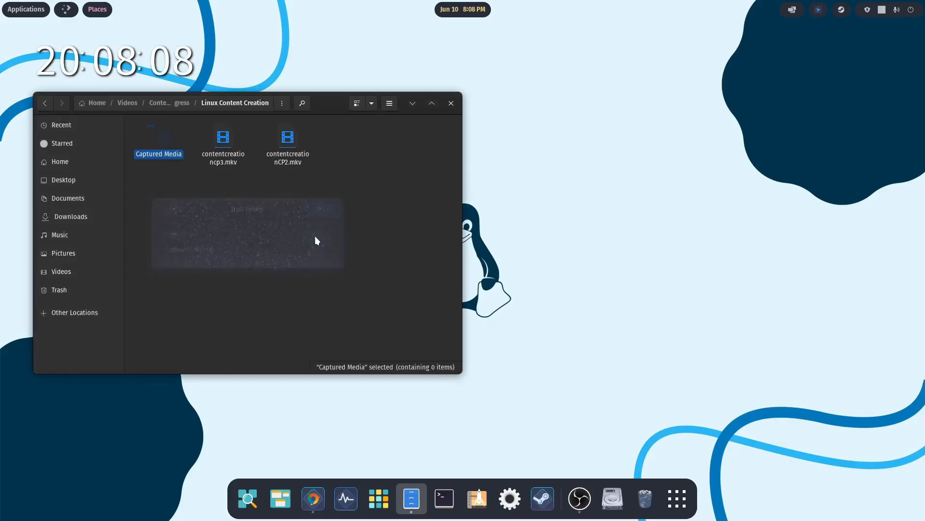
- Look over the Downloads media and the new Captured Media folder, and return to Downloads
{"action": "left_click", "coordinate": [71, 216]}
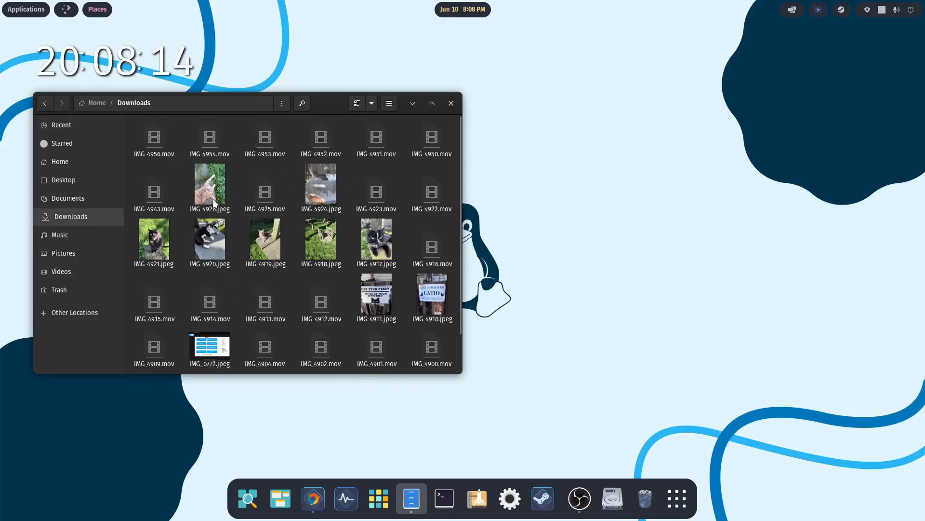
{"action": "left_click", "coordinate": [61, 272]}
{"action": "double_click", "coordinate": [169, 138]}
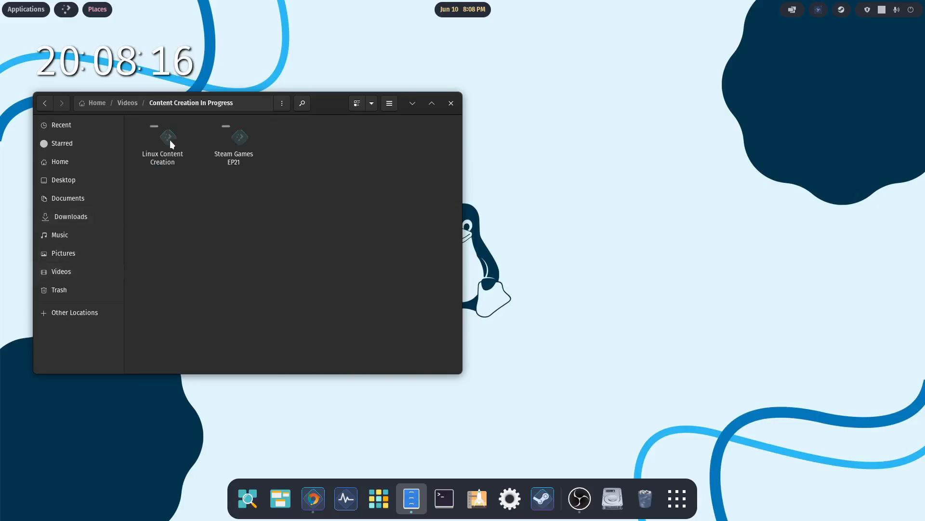
{"action": "double_click", "coordinate": [171, 140]}
{"action": "double_click", "coordinate": [165, 137]}
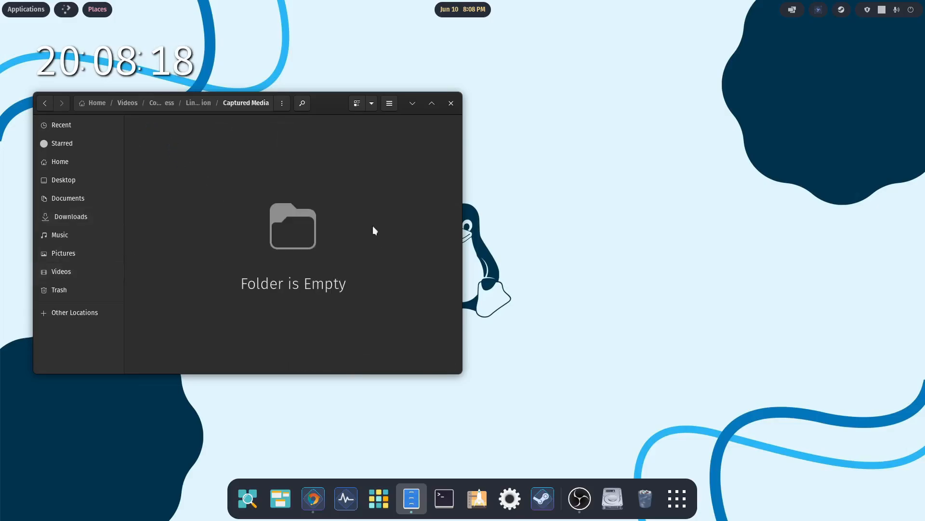
{"action": "left_click", "coordinate": [66, 218]}
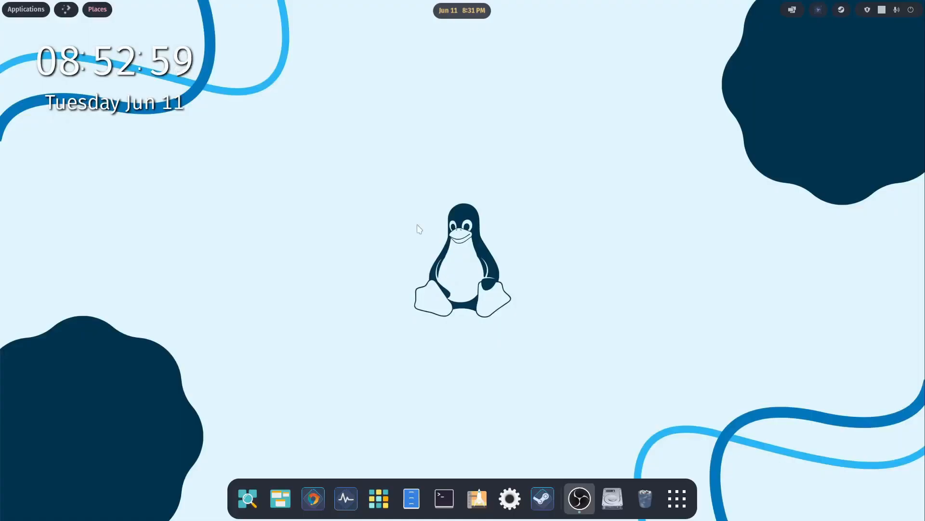
- Open the Captured Media folder of Linux Content Creation in the file manager and examine its clips and Photos subfolder
{"action": "left_click", "coordinate": [411, 499]}
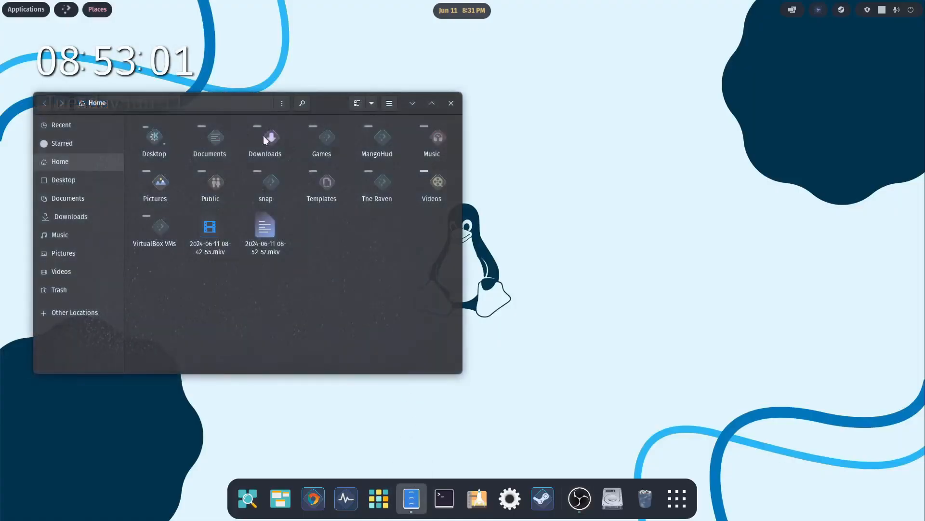
{"action": "left_click", "coordinate": [69, 268]}
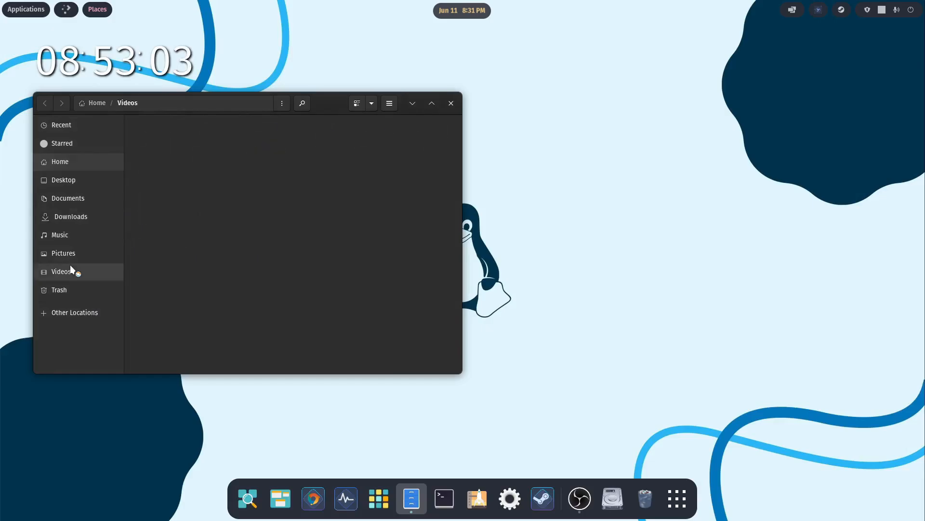
{"action": "double_click", "coordinate": [167, 137]}
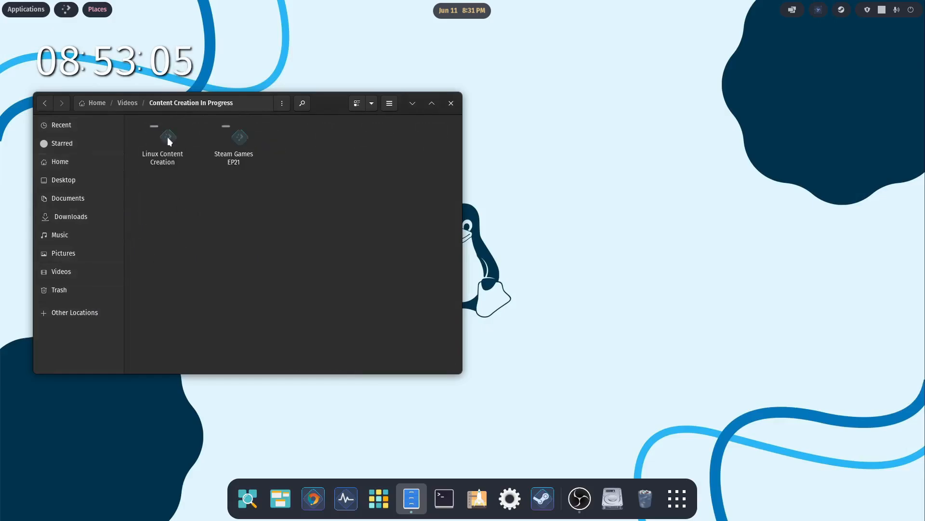
{"action": "double_click", "coordinate": [166, 137]}
{"action": "double_click", "coordinate": [166, 136]}
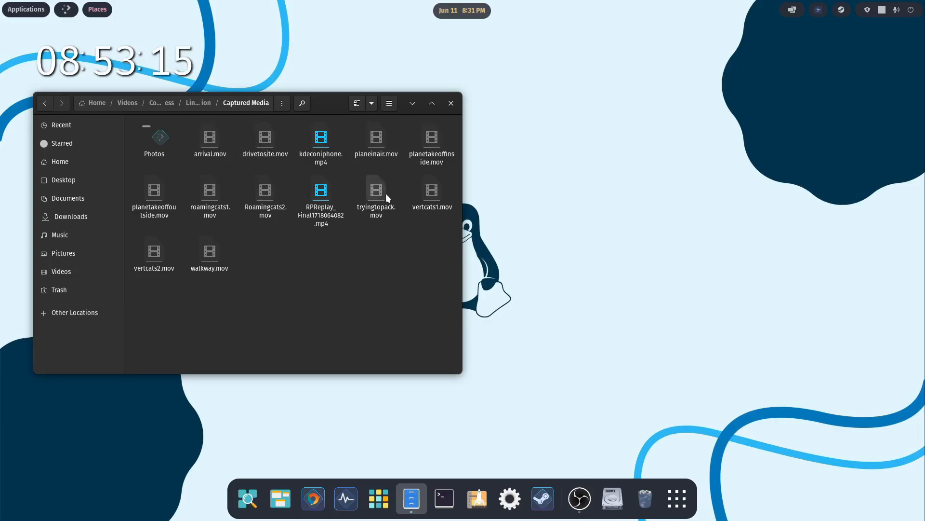
{"action": "double_click", "coordinate": [160, 140]}
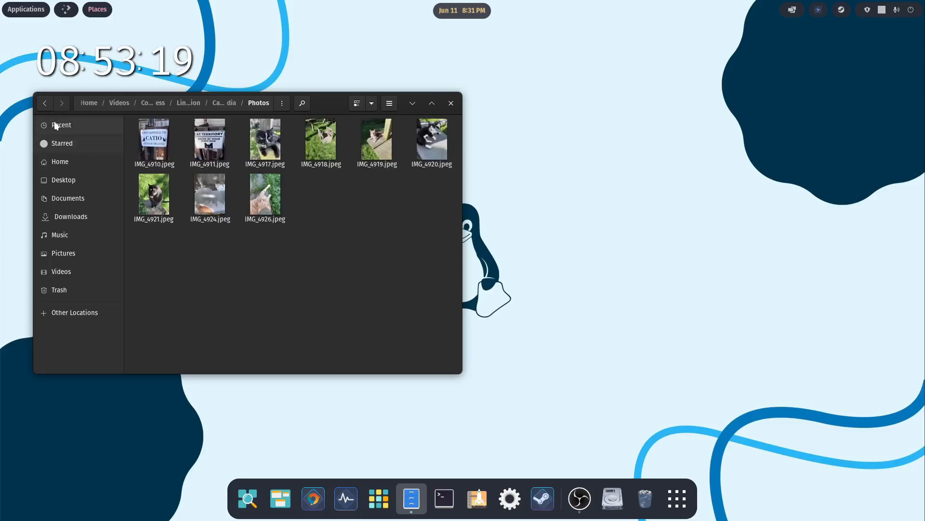
{"action": "left_click", "coordinate": [44, 103]}
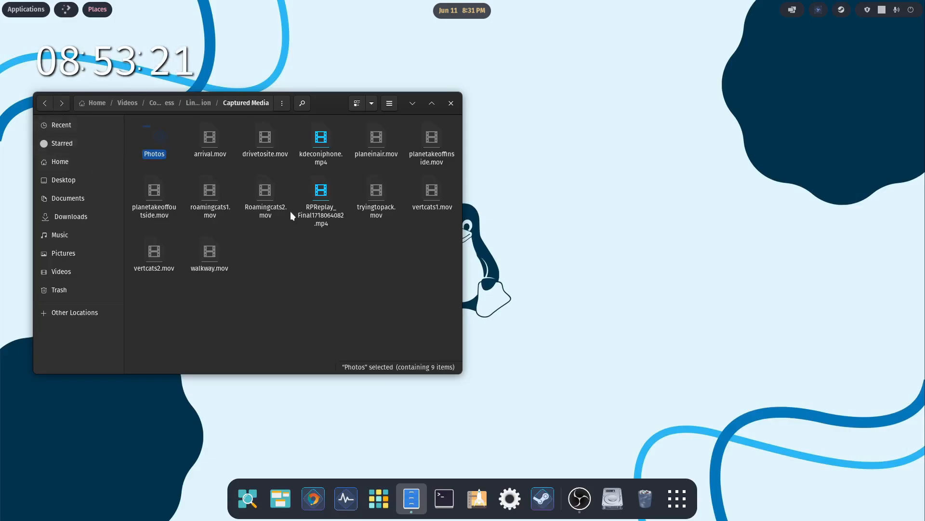
- Open the rename dialog for Roamingcats2.mov and cancel it
{"action": "right_click", "coordinate": [266, 195]}
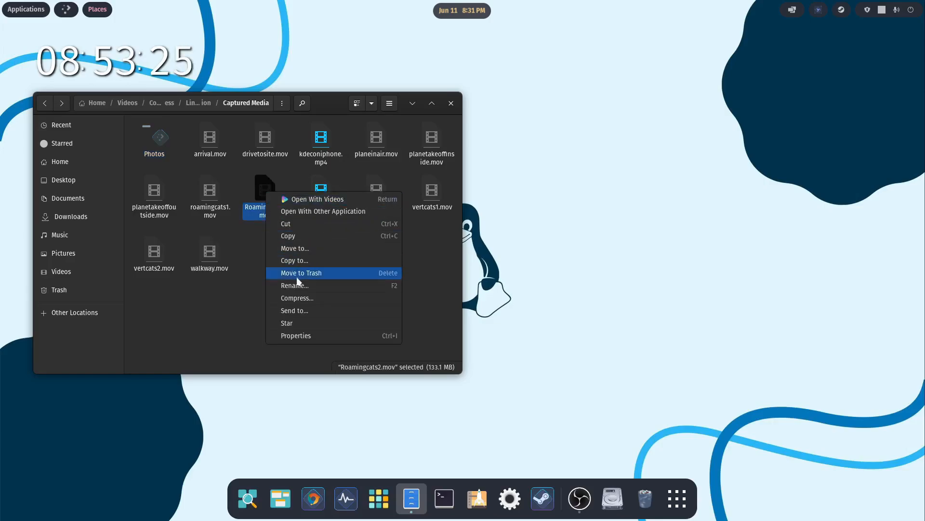
{"action": "left_click", "coordinate": [311, 285]}
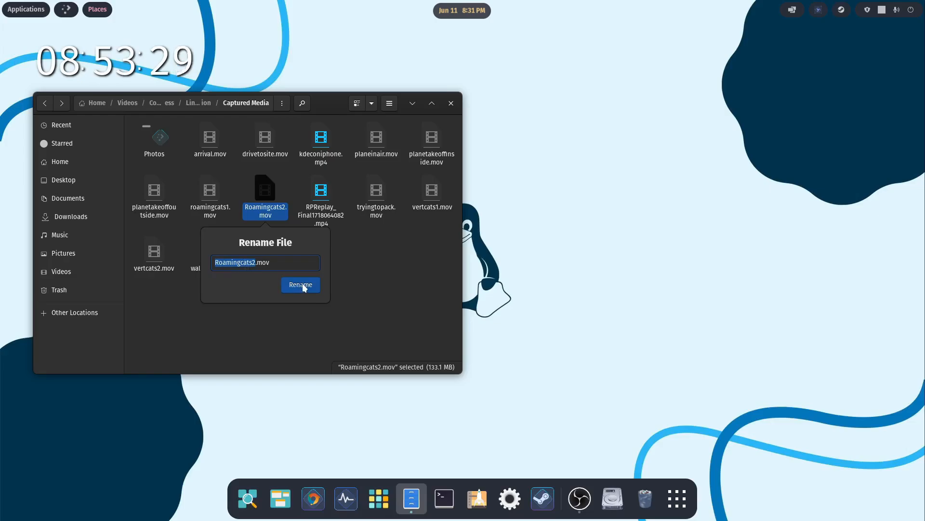
{"action": "key", "text": "Escape"}
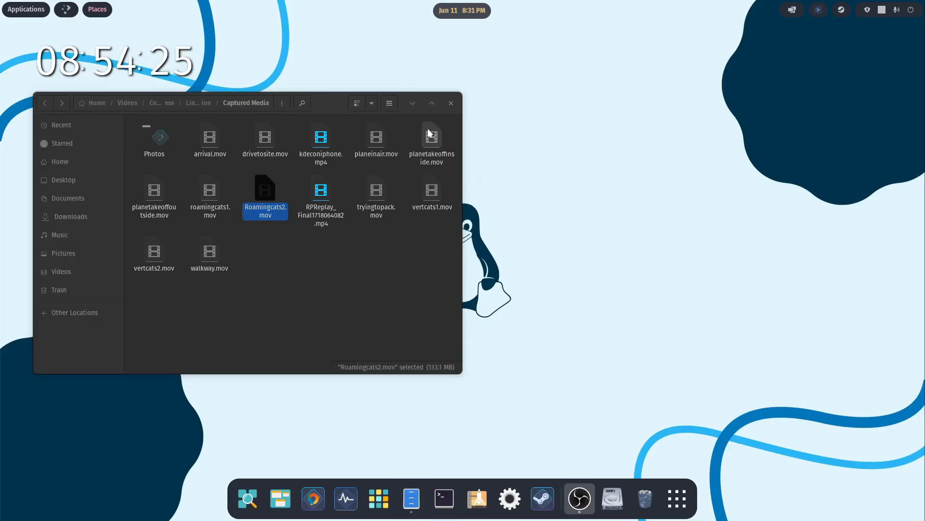
- Minimize the file manager and launch Kdenlive from the Content Creation folder of the application library
{"action": "left_click", "coordinate": [412, 104]}
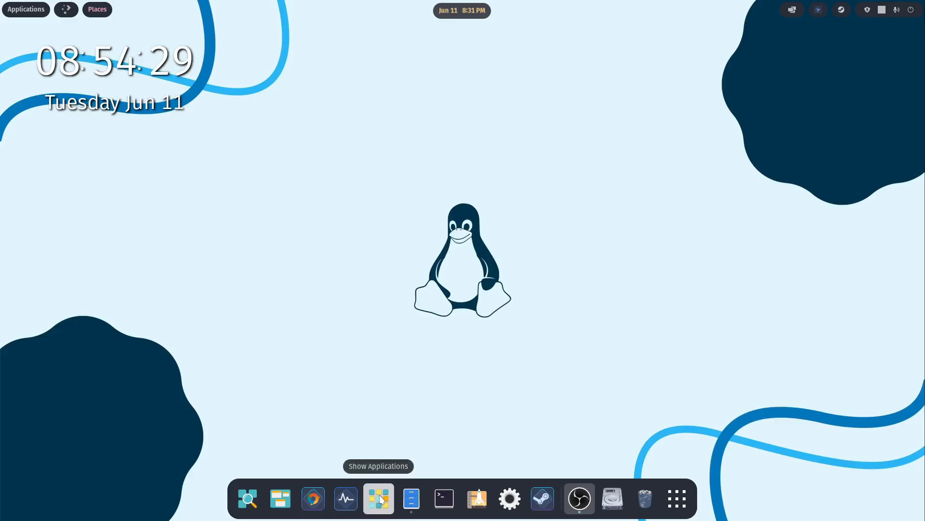
{"action": "left_click", "coordinate": [380, 499]}
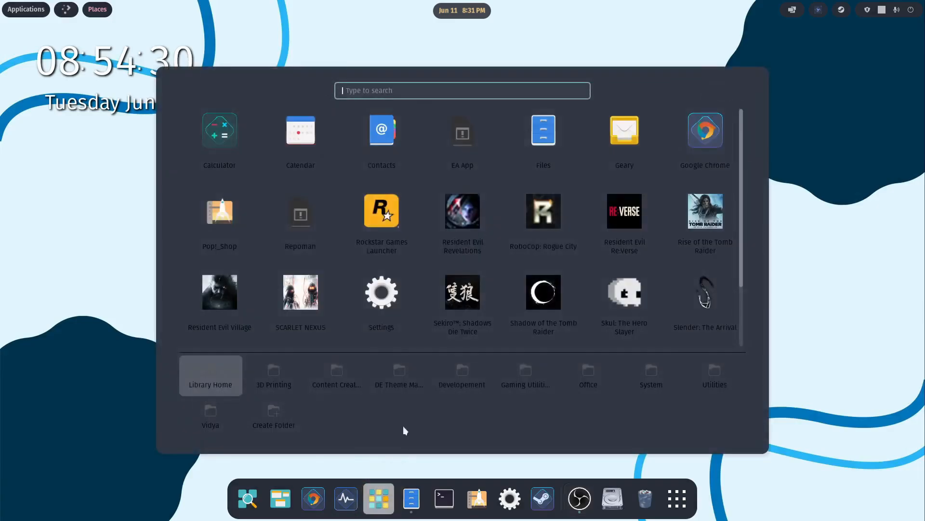
{"action": "left_click", "coordinate": [341, 372]}
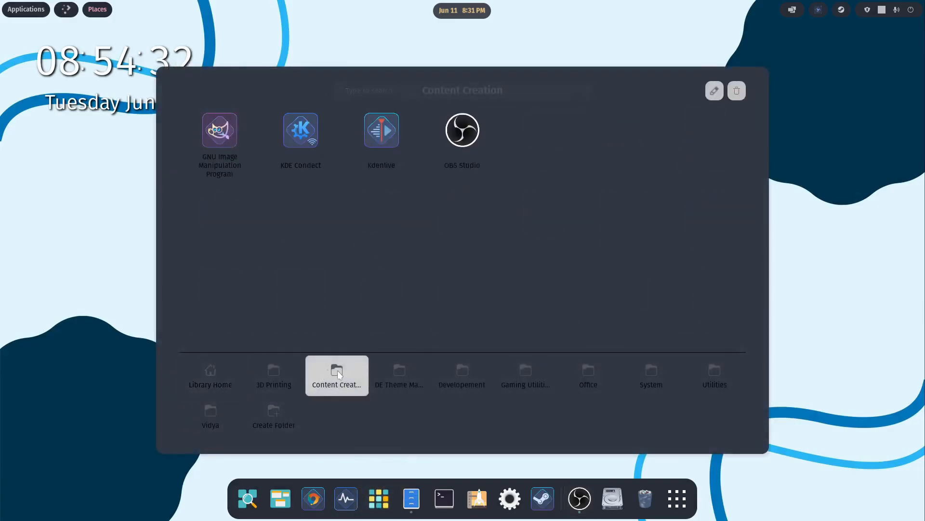
{"action": "left_click", "coordinate": [393, 139]}
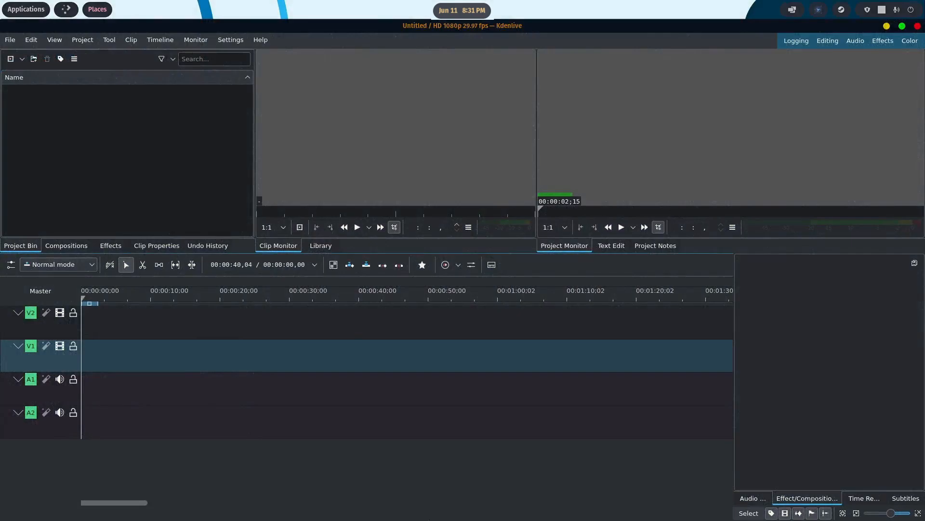
- Import all the videos from arrival.mov through walkway.mov in Captured Media into Kdenlive's project bin, and decline switching to the clip profile
{"action": "left_click", "coordinate": [395, 498]}
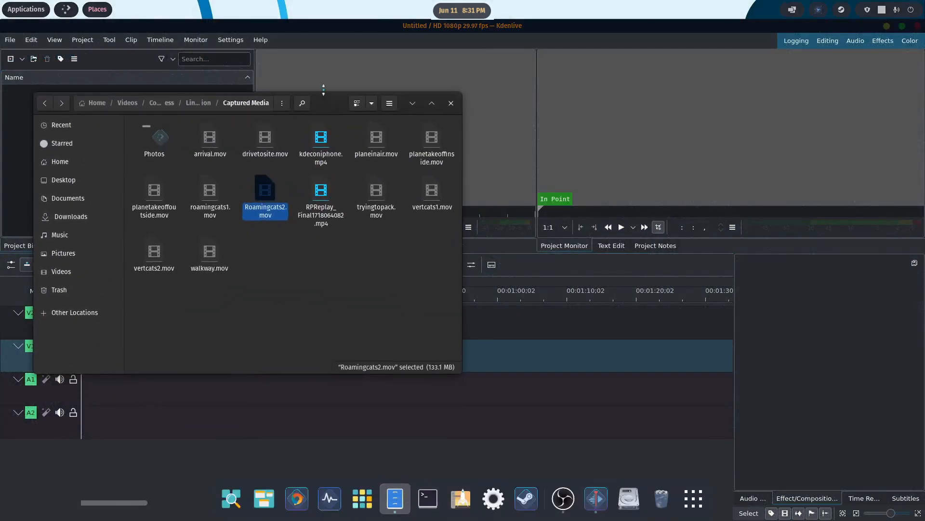
{"action": "left_click_drag", "start_coordinate": [332, 103], "coordinate": [750, 76]}
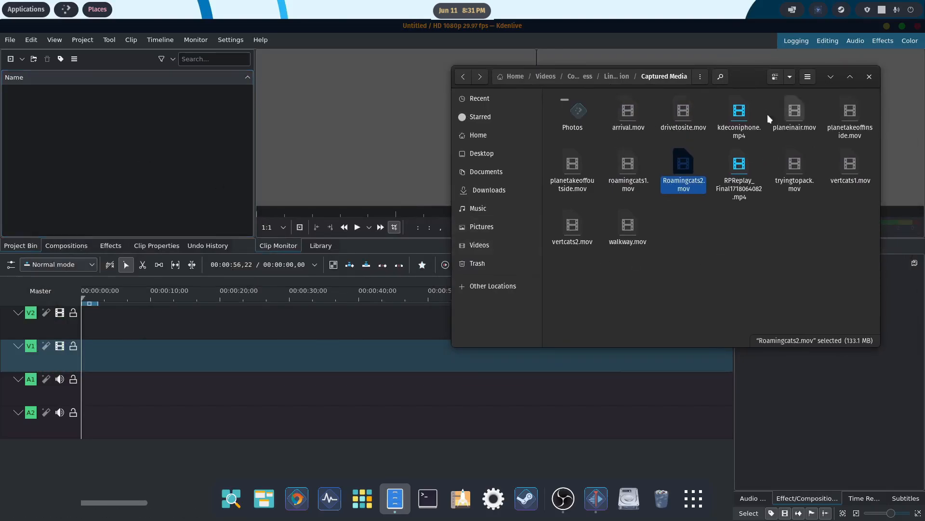
{"action": "left_click", "coordinate": [627, 118]}
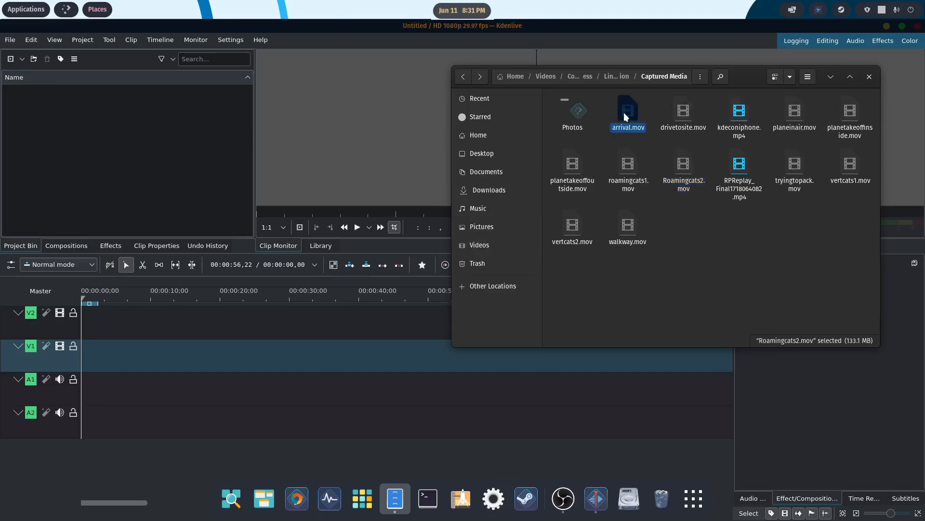
{"action": "left_click", "coordinate": [634, 225], "text": "shift"}
{"action": "left_click_drag", "start_coordinate": [632, 111], "coordinate": [140, 157]}
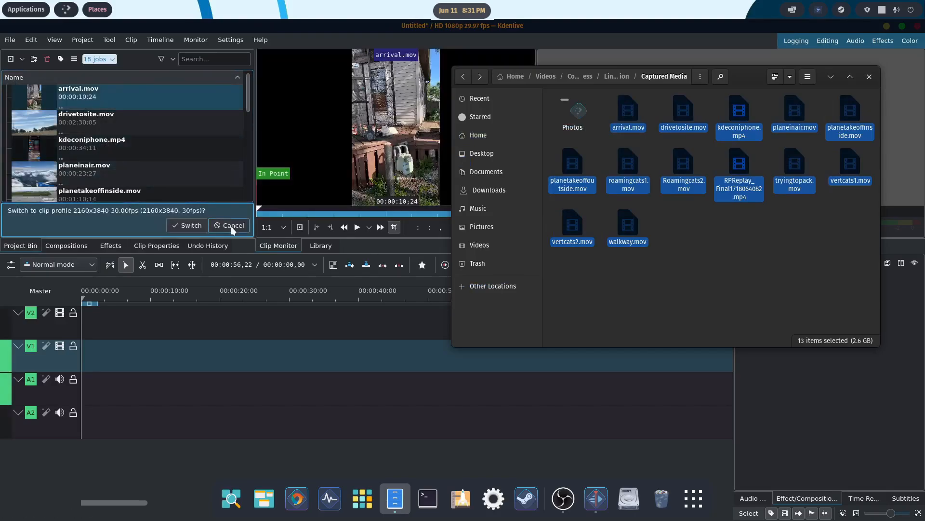
{"action": "left_click", "coordinate": [231, 226]}
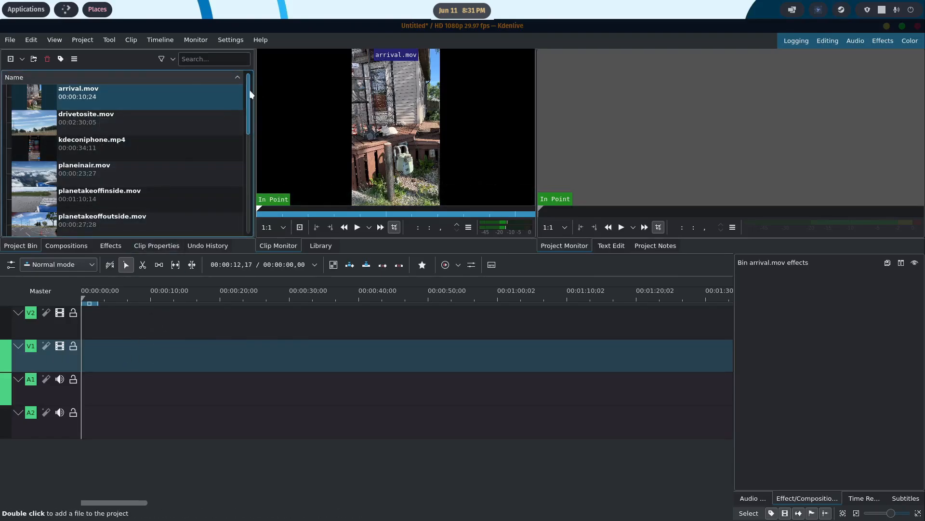
{"action": "left_click_drag", "start_coordinate": [250, 90], "coordinate": [250, 189]}
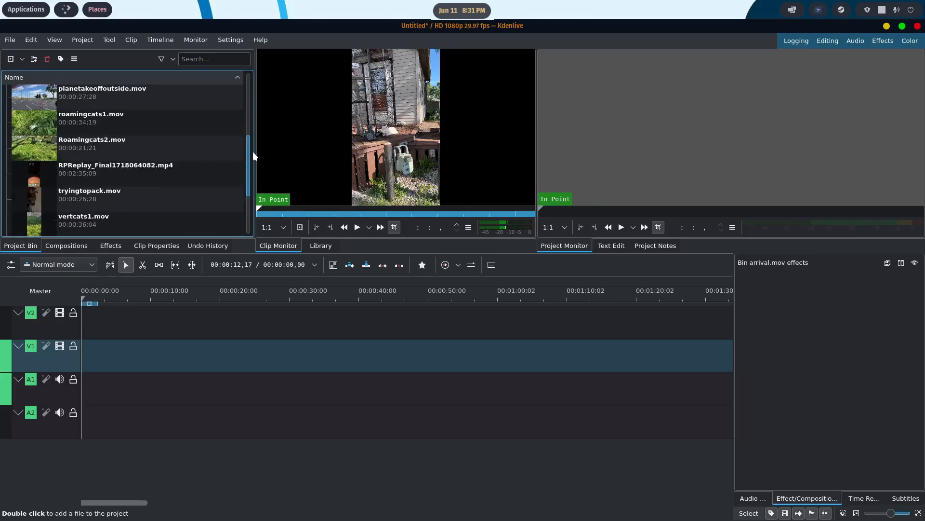
- Place tryingtopack.mov from the project bin at the start of video track V1
{"action": "left_click_drag", "start_coordinate": [40, 193], "coordinate": [79, 349]}
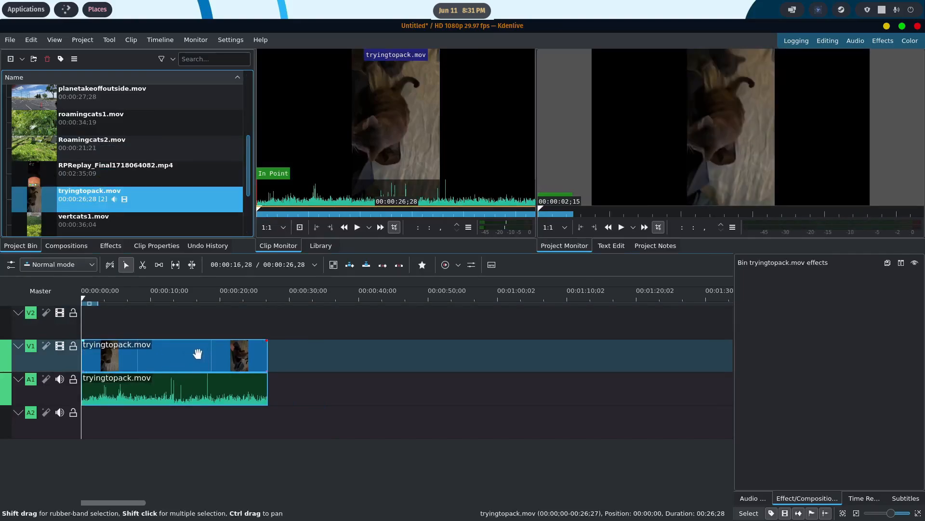
{"action": "right_click", "coordinate": [198, 354]}
{"action": "mouse_move", "coordinate": [198, 352]}
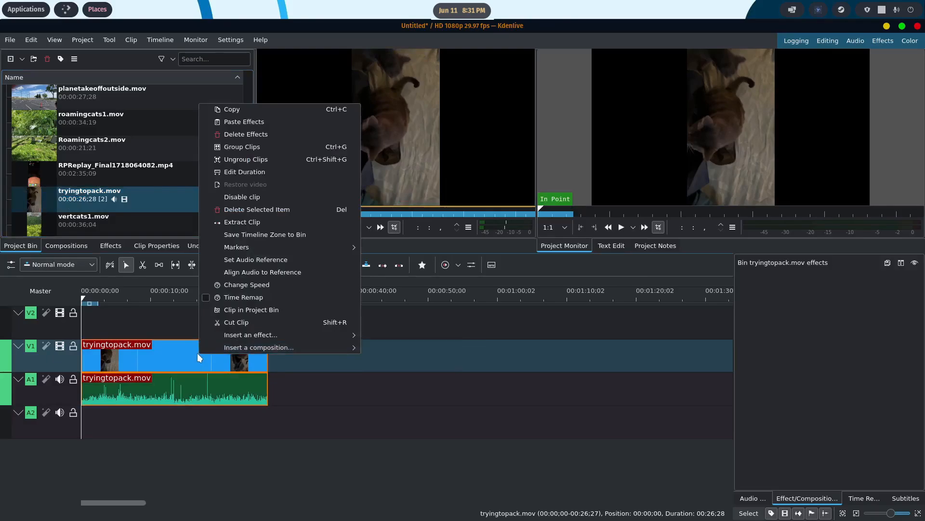
{"action": "left_click", "coordinate": [184, 352]}
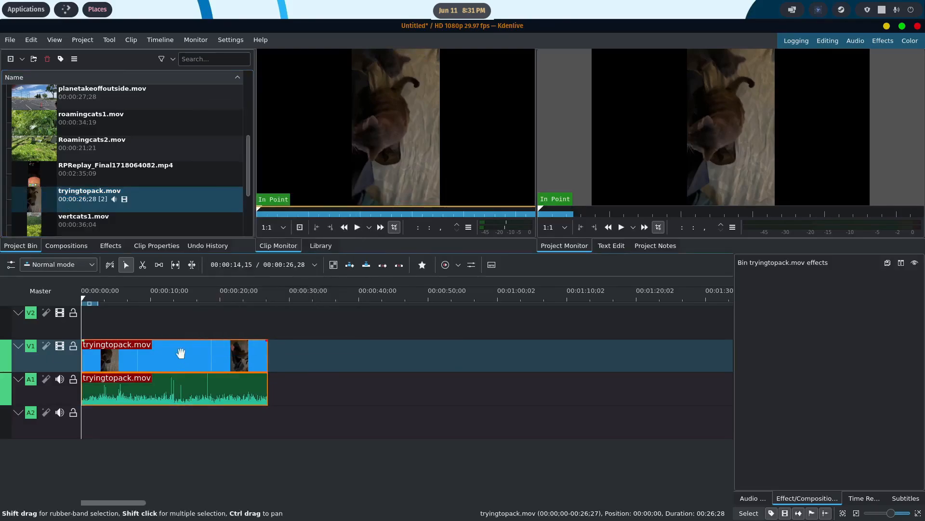
- Ungroup the tryingtopack.mov clip on the timeline and delete its audio part from track A1
{"action": "right_click", "coordinate": [181, 354]}
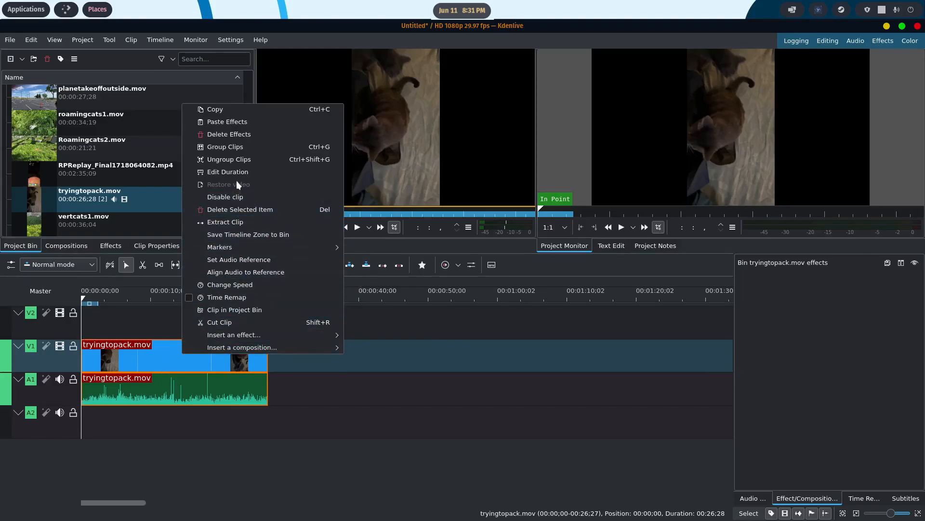
{"action": "left_click", "coordinate": [238, 158]}
{"action": "left_click", "coordinate": [170, 386]}
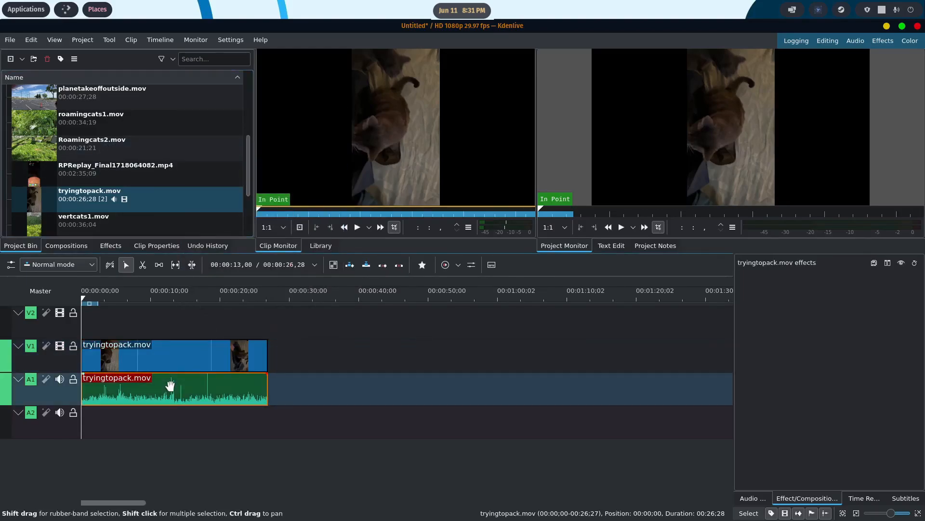
{"action": "key", "text": "Delete"}
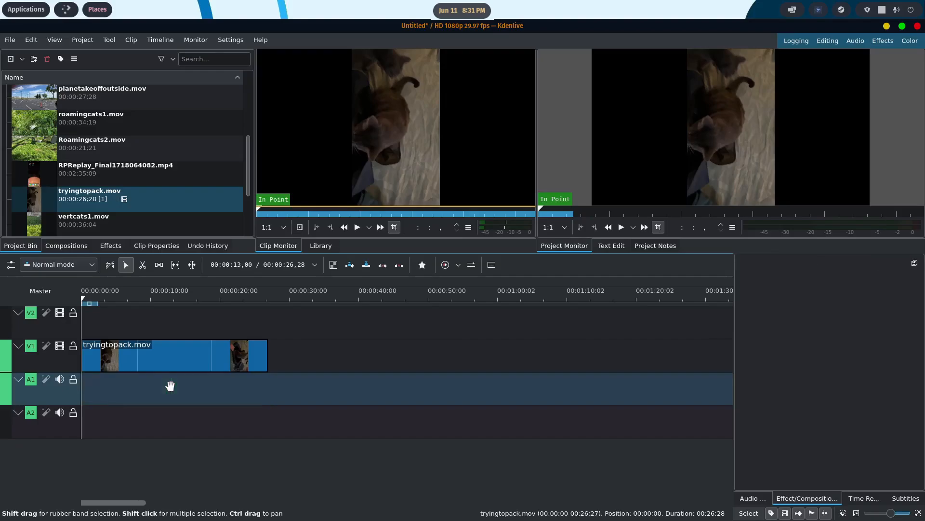
- Cut the tryingtopack.mov clip on V1 at about 10 seconds with the Razor tool and delete the part before the cut
{"action": "left_click", "coordinate": [85, 297]}
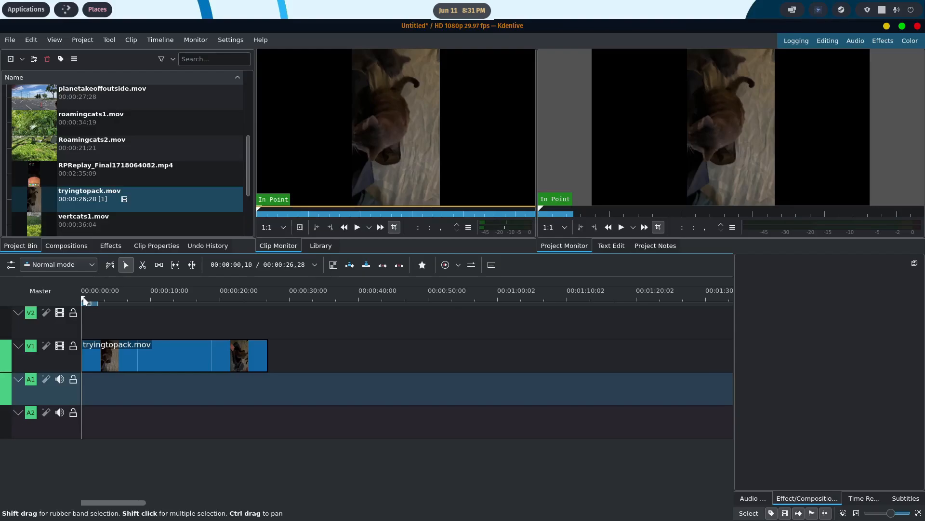
{"action": "left_click_drag", "start_coordinate": [83, 297], "coordinate": [150, 296]}
{"action": "left_click", "coordinate": [143, 265]}
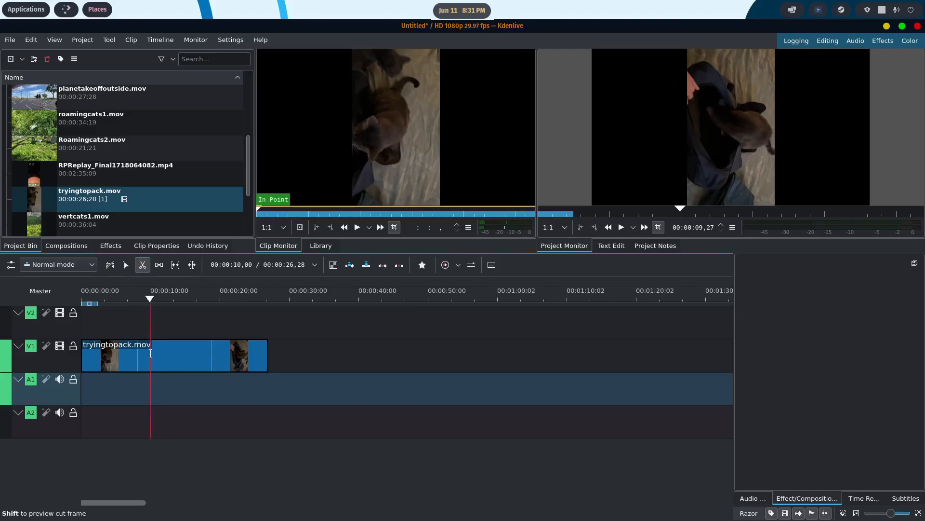
{"action": "left_click", "coordinate": [151, 353]}
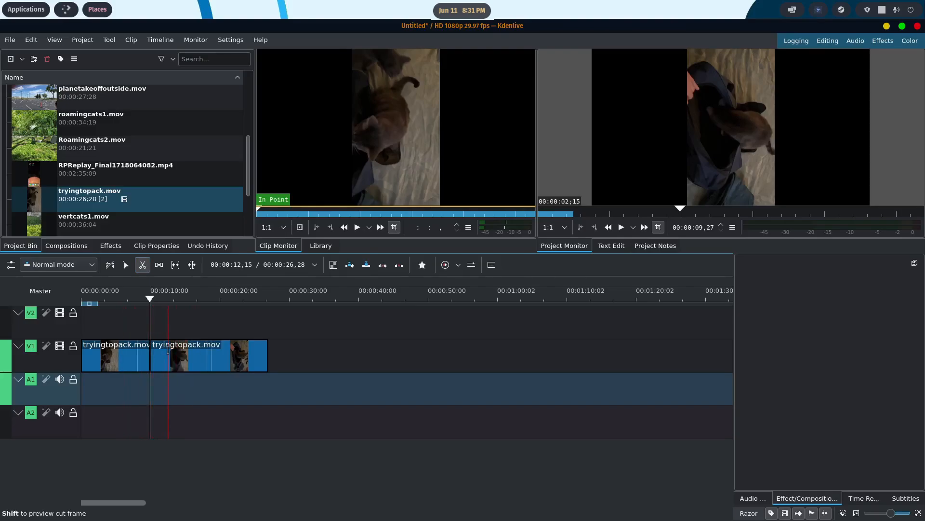
{"action": "left_click", "coordinate": [126, 265]}
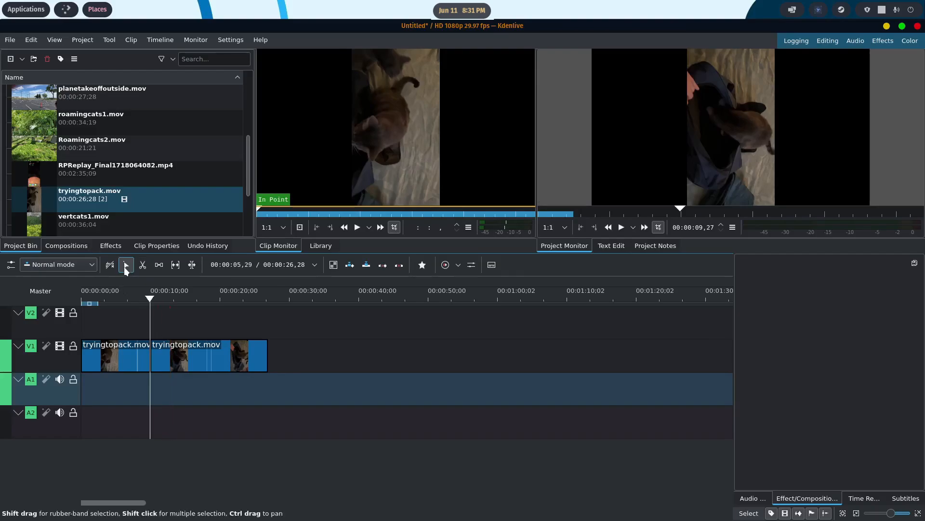
{"action": "left_click", "coordinate": [125, 357]}
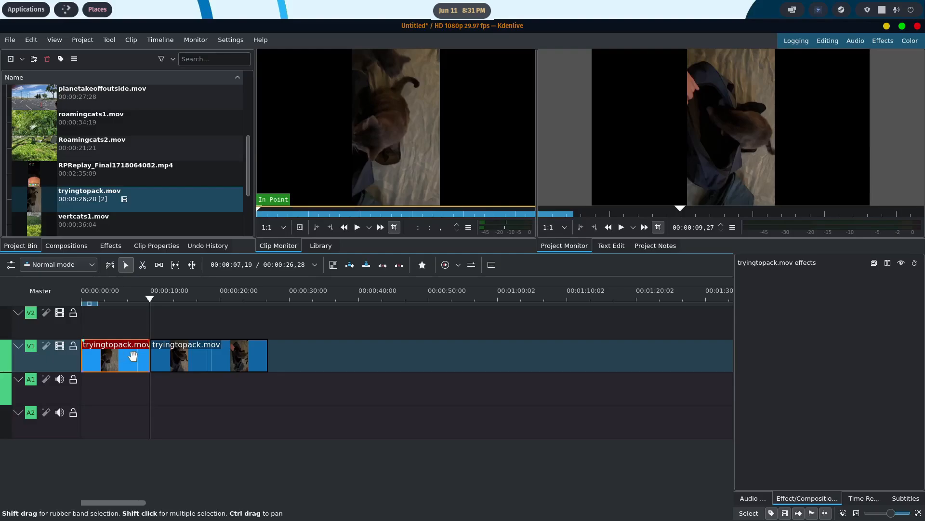
{"action": "key", "text": "Delete"}
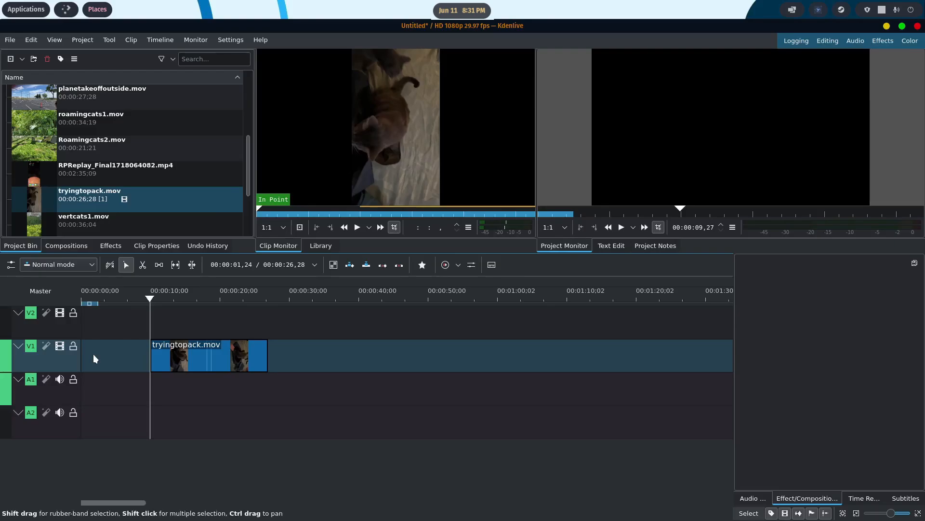
- Shift the remaining clip on V1 slightly and remove the empty space before it
{"action": "mouse_move", "coordinate": [182, 354]}
{"action": "left_mouse_down"}
{"action": "mouse_move", "coordinate": [107, 353]}
{"action": "mouse_move", "coordinate": [190, 355]}
{"action": "left_mouse_up"}
{"action": "right_click", "coordinate": [109, 356]}
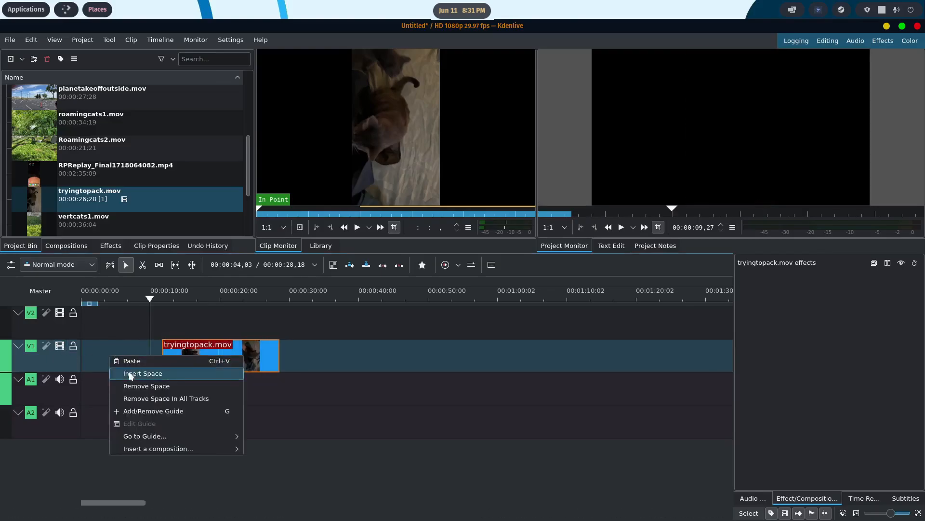
{"action": "left_click", "coordinate": [138, 387]}
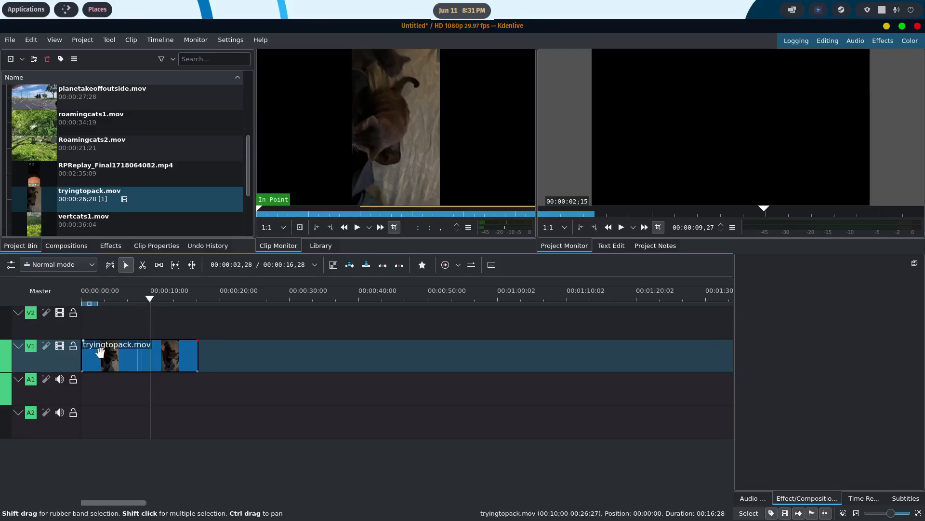
- Add a fade-in of 00:00:02,23 to the start of the tryingtopack.mov clip and try to add a fade-out at its end
{"action": "left_click_drag", "start_coordinate": [86, 345], "coordinate": [100, 347]}
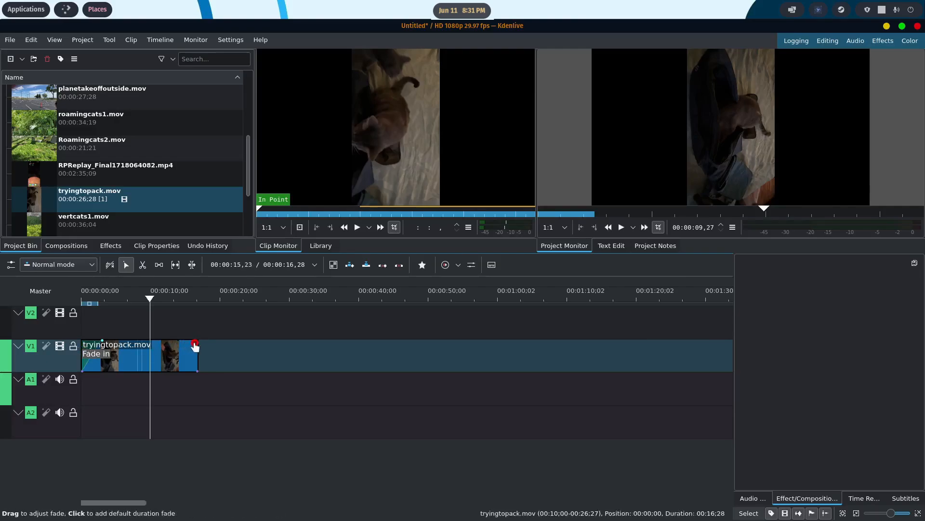
{"action": "mouse_move", "coordinate": [194, 345]}
{"action": "left_mouse_down"}
{"action": "mouse_move", "coordinate": [183, 346]}
{"action": "mouse_move", "coordinate": [196, 348]}
{"action": "left_mouse_up"}
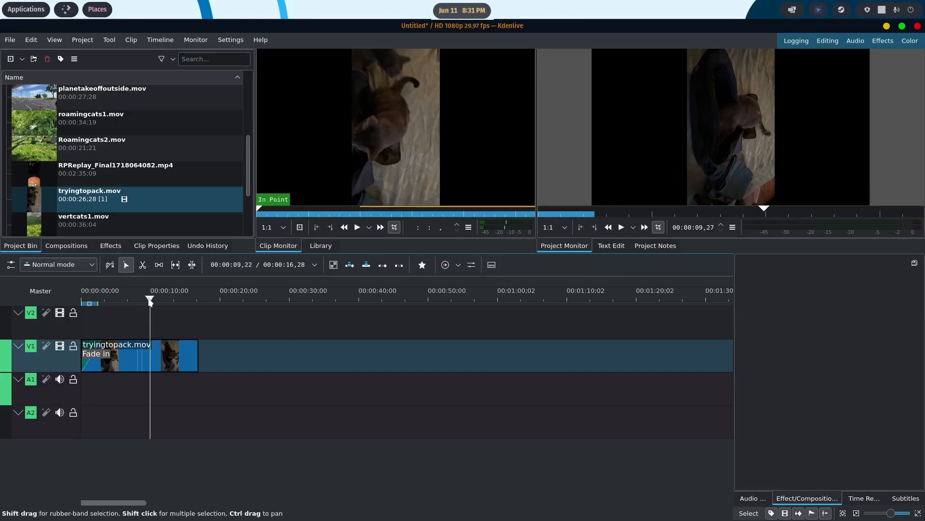
- Insert a Transform effect on the tryingtopack.mov clip with a rotation of -90 and a size of about 174% to fill the frame
{"action": "left_click_drag", "start_coordinate": [150, 301], "coordinate": [133, 304]}
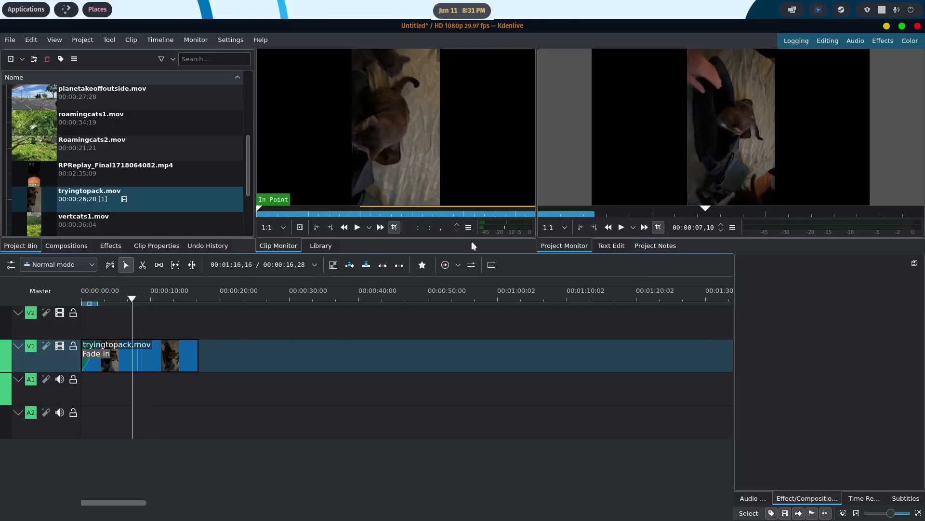
{"action": "right_click", "coordinate": [172, 354]}
{"action": "mouse_move", "coordinate": [180, 352]}
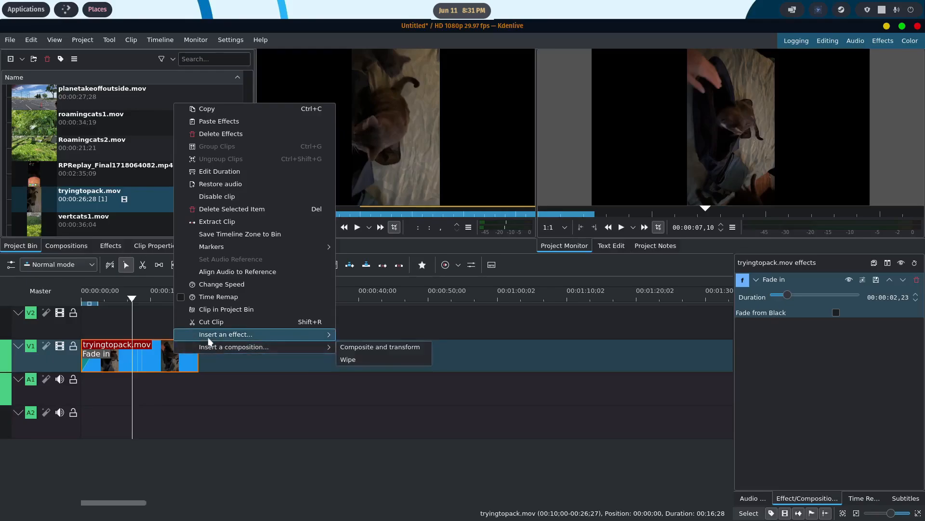
{"action": "mouse_move", "coordinate": [209, 339]}
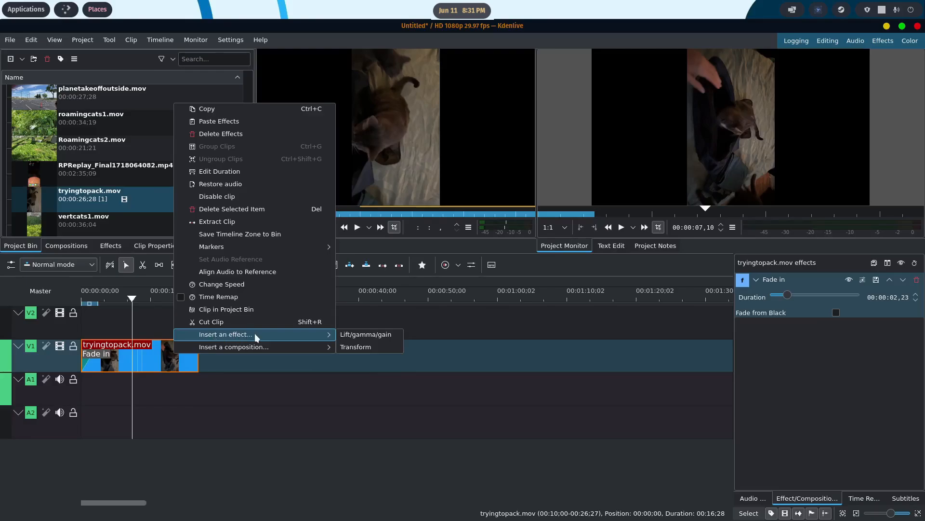
{"action": "left_click", "coordinate": [374, 348]}
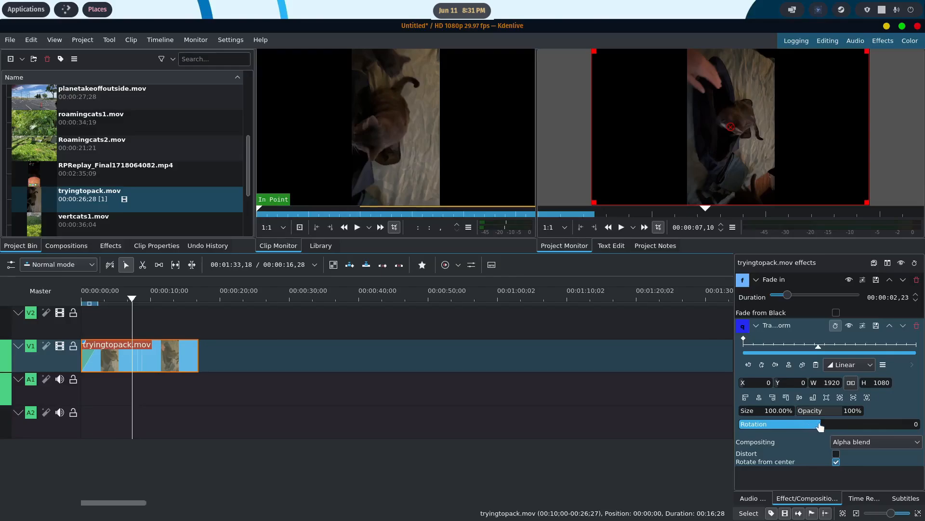
{"action": "left_click_drag", "start_coordinate": [819, 426], "coordinate": [801, 431]}
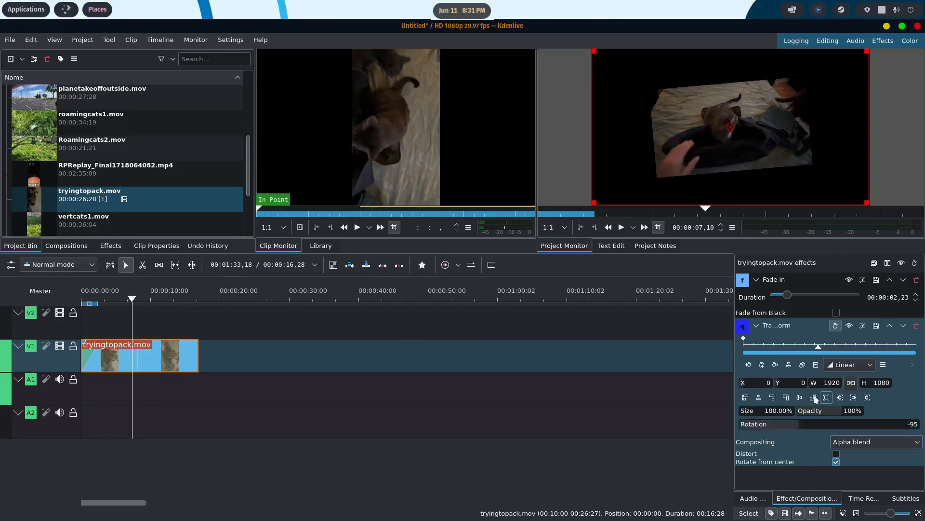
{"action": "key", "text": "BackSpace"}
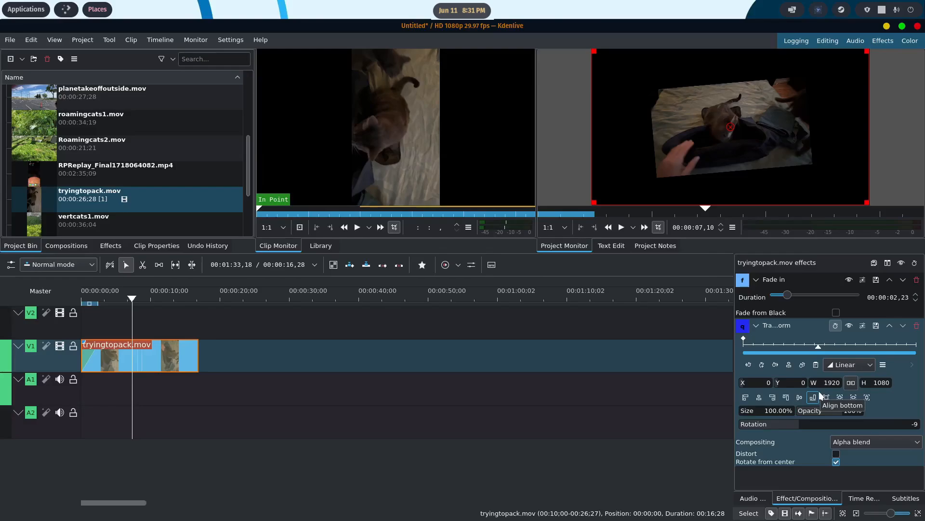
{"action": "type", "text": "0"}
{"action": "key", "text": "Return"}
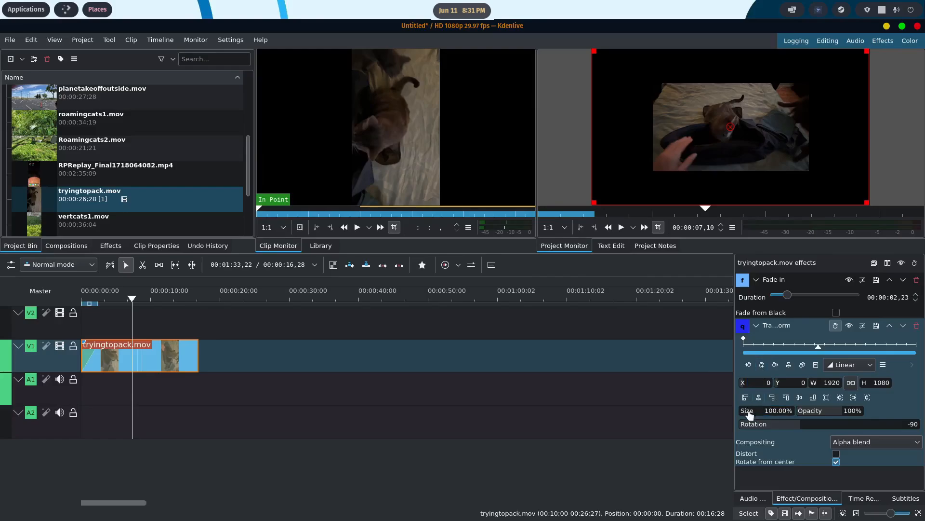
{"action": "left_click_drag", "start_coordinate": [749, 414], "coordinate": [760, 415]}
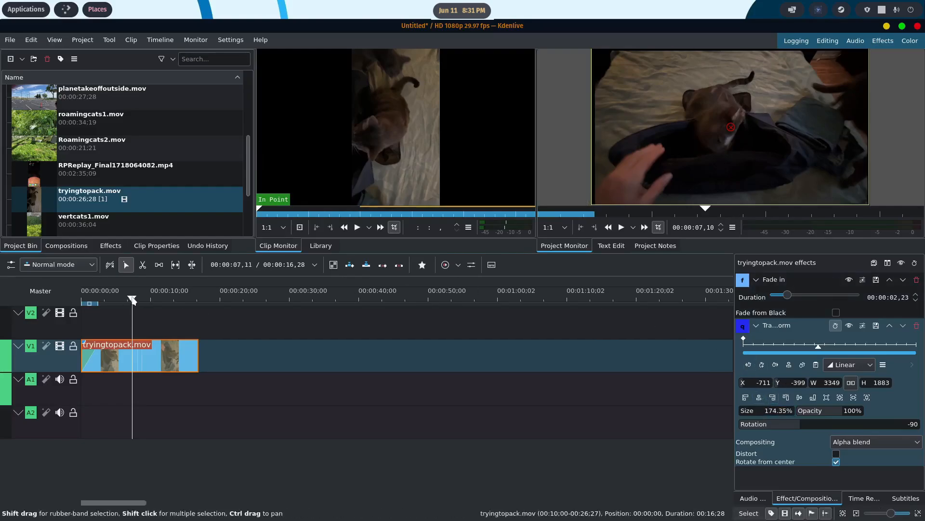
- Play the edited clip from the start of the timeline to review the fade-in and transform, and pause near its end
{"action": "left_click_drag", "start_coordinate": [132, 299], "coordinate": [81, 302]}
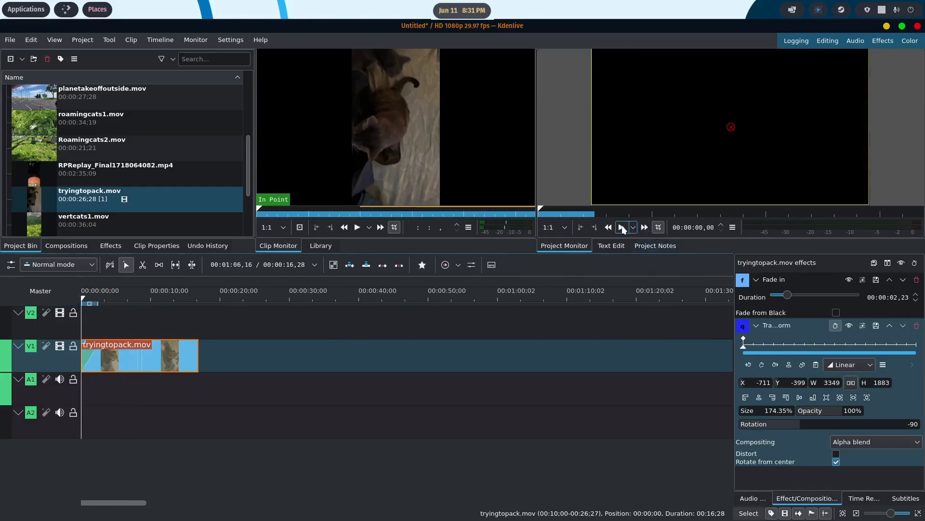
{"action": "left_click", "coordinate": [621, 227]}
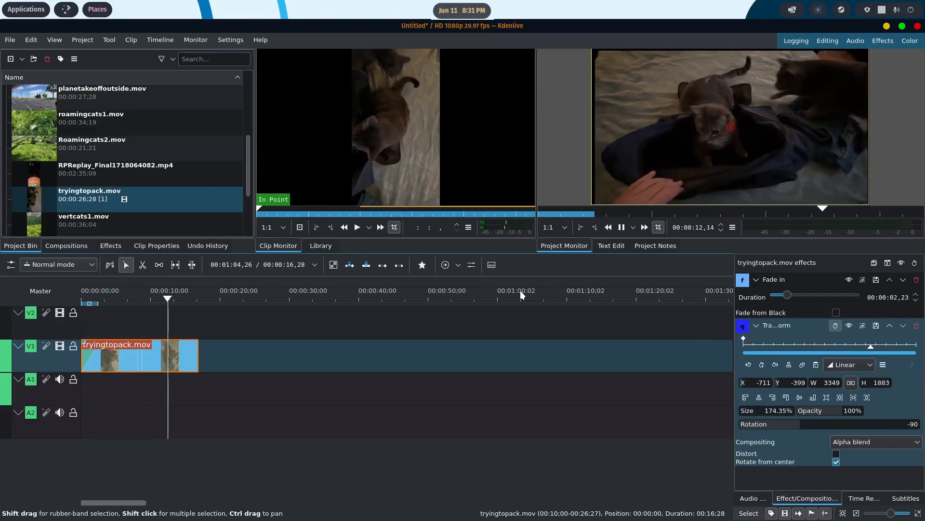
{"action": "left_click", "coordinate": [621, 227]}
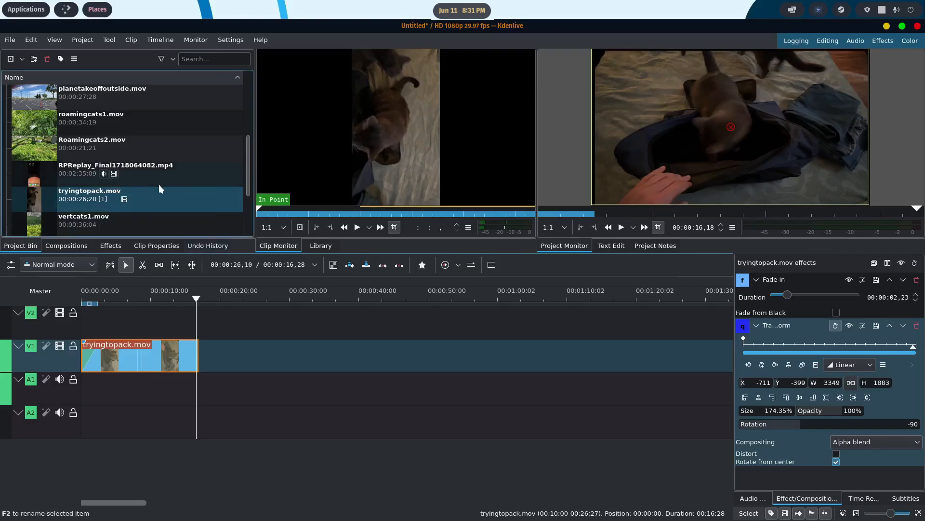
- Create a title clip in the project bin with the text "Trying to pack"
{"action": "scroll", "coordinate": [167, 185], "scroll_direction": "down", "scroll_amount": 1}
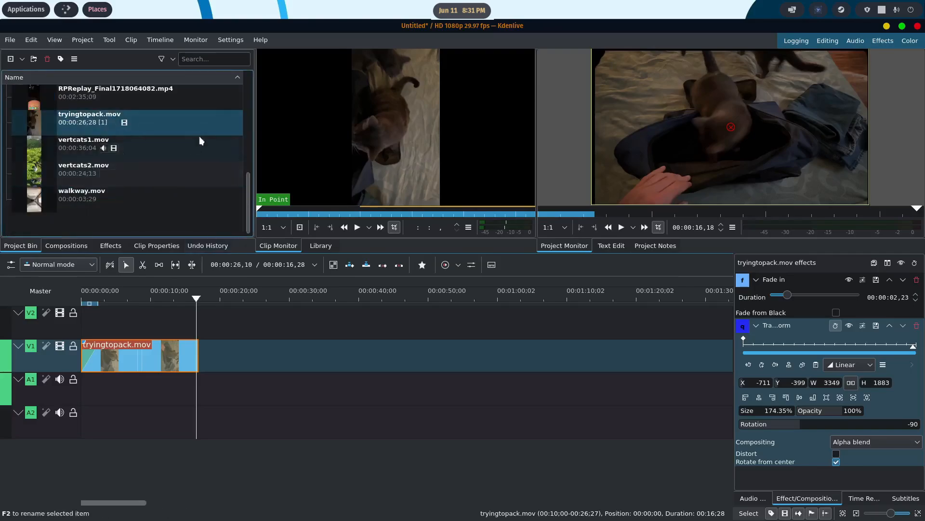
{"action": "right_click", "coordinate": [64, 227]}
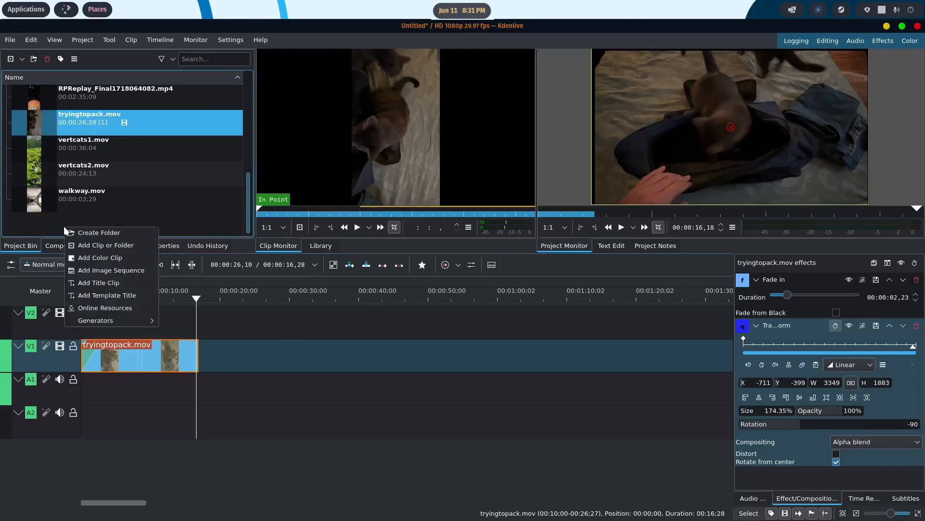
{"action": "left_click", "coordinate": [105, 284]}
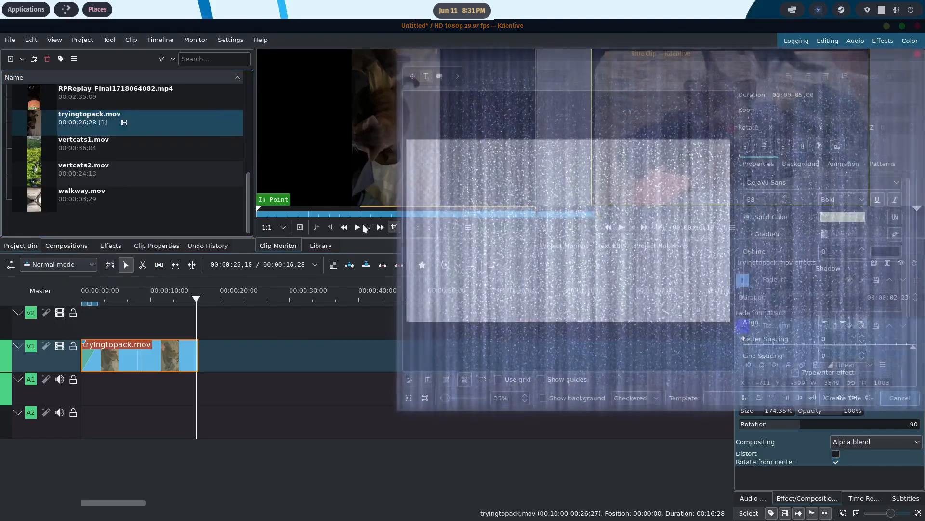
{"action": "left_click_drag", "start_coordinate": [619, 56], "coordinate": [497, 58]}
{"action": "left_click", "coordinate": [363, 220]}
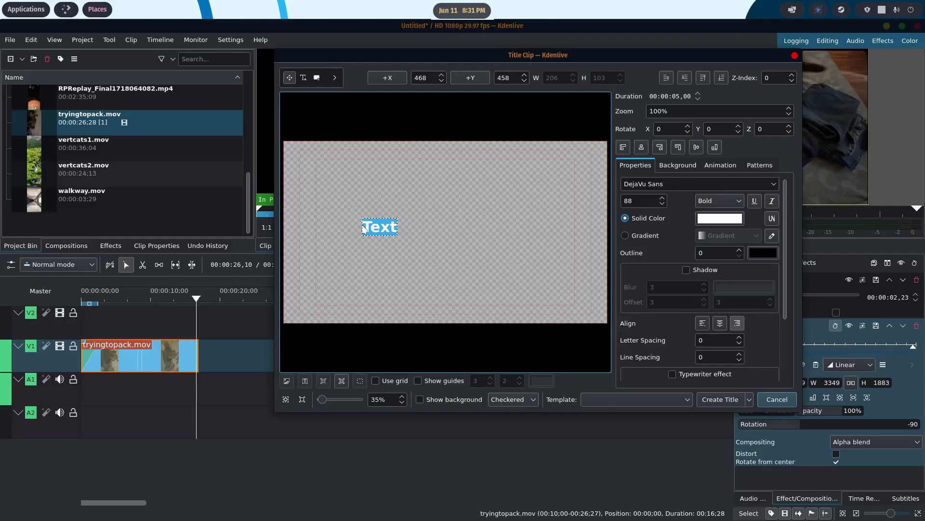
{"action": "type", "text": "Trying to pa"}
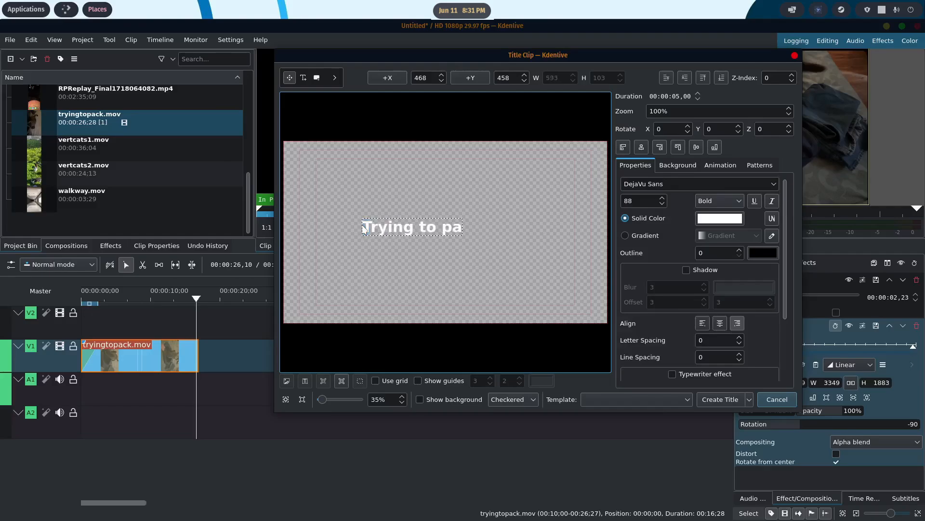
{"action": "type", "text": "fck"}
{"action": "key", "text": "BackSpace"}
{"action": "key", "text": "BackSpace"}
{"action": "key", "text": "BackSpace"}
{"action": "type", "text": "ck"}
{"action": "left_click", "coordinate": [721, 399]}
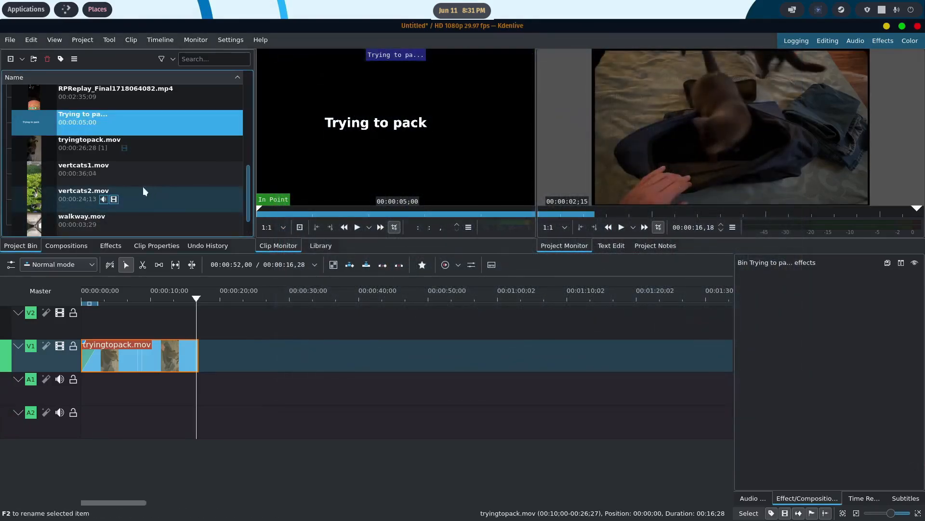
- Place the "Trying to pack" title on track V2 at about 7.5 seconds and move the playhead to 10 seconds to preview it
{"action": "left_click_drag", "start_coordinate": [43, 121], "coordinate": [134, 314]}
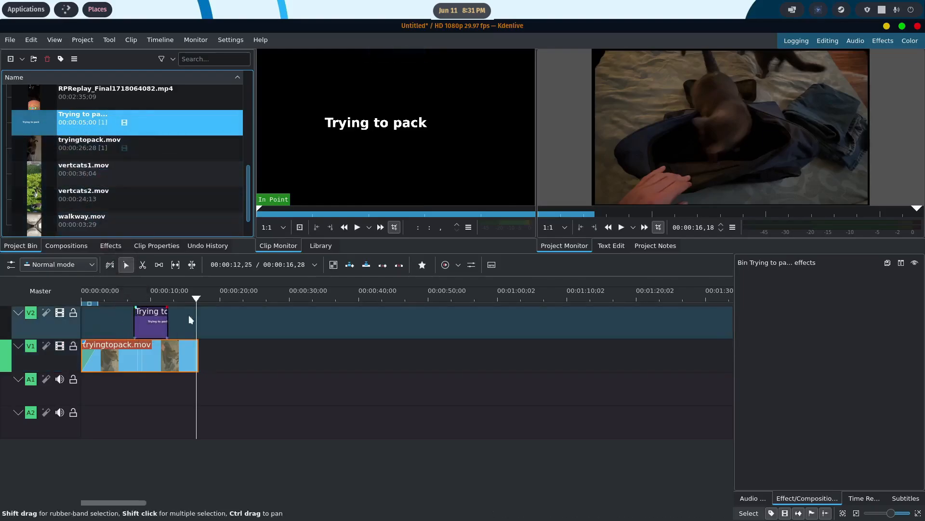
{"action": "left_click_drag", "start_coordinate": [197, 300], "coordinate": [151, 298]}
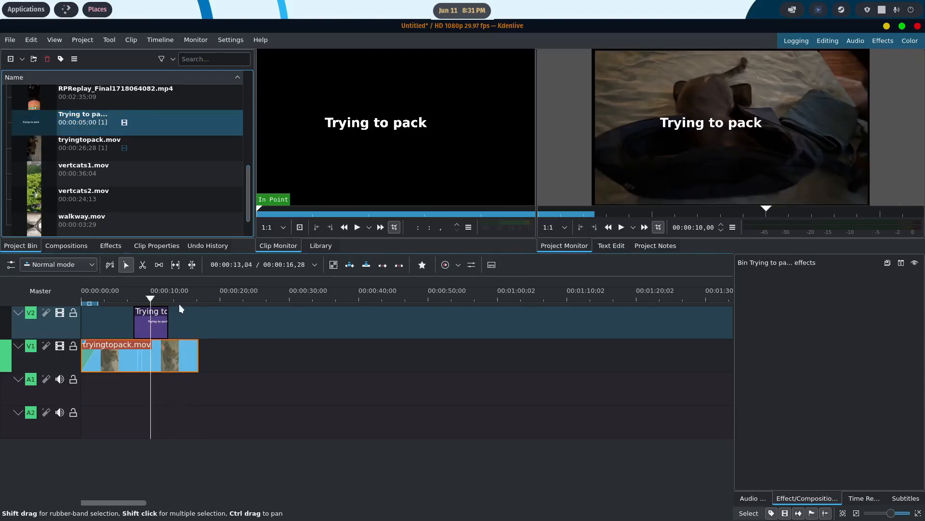
- Insert a Transform effect on the "Trying to pack" title on V2 and offset it to about X 92, Y 66
{"action": "right_click", "coordinate": [157, 316]}
{"action": "mouse_move", "coordinate": [207, 299]}
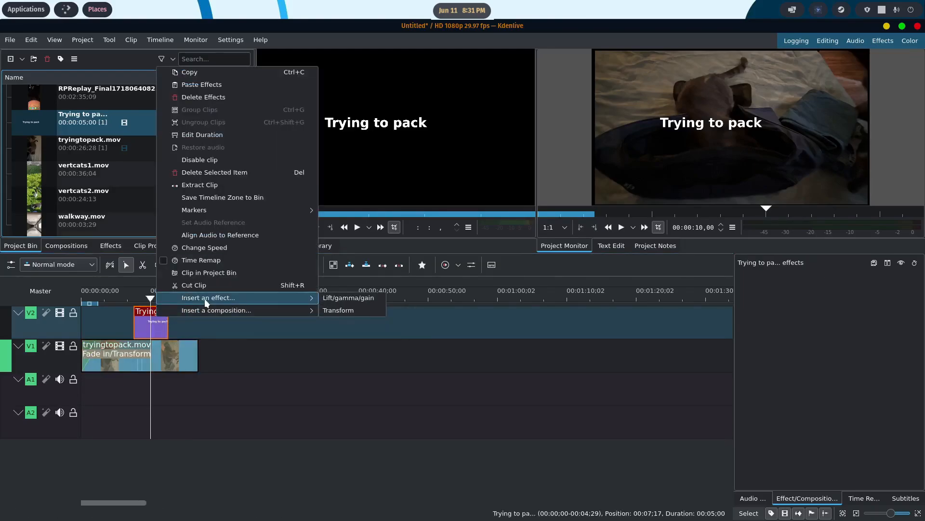
{"action": "left_click", "coordinate": [335, 310]}
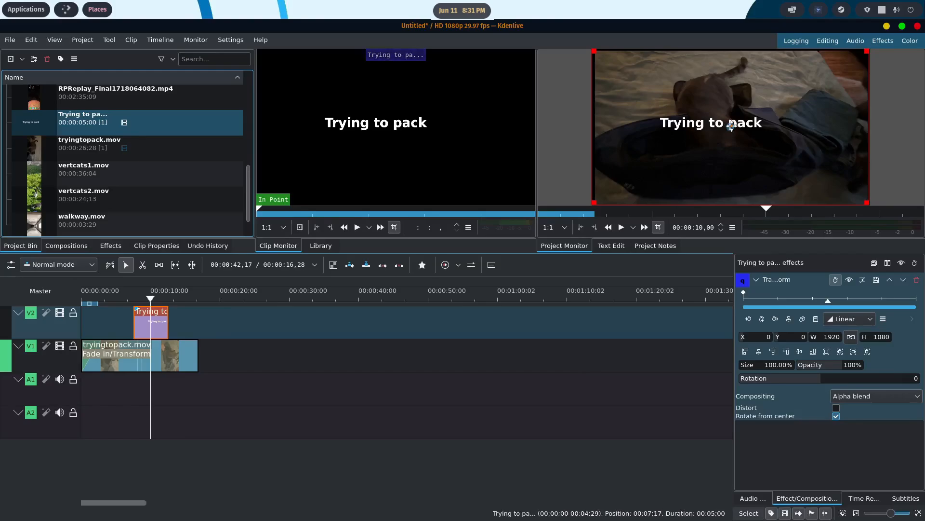
{"action": "mouse_move", "coordinate": [731, 126]}
{"action": "left_mouse_down"}
{"action": "mouse_move", "coordinate": [761, 124]}
{"action": "mouse_move", "coordinate": [737, 140]}
{"action": "mouse_move", "coordinate": [752, 139]}
{"action": "mouse_move", "coordinate": [746, 128]}
{"action": "mouse_move", "coordinate": [745, 136]}
{"action": "left_mouse_up"}
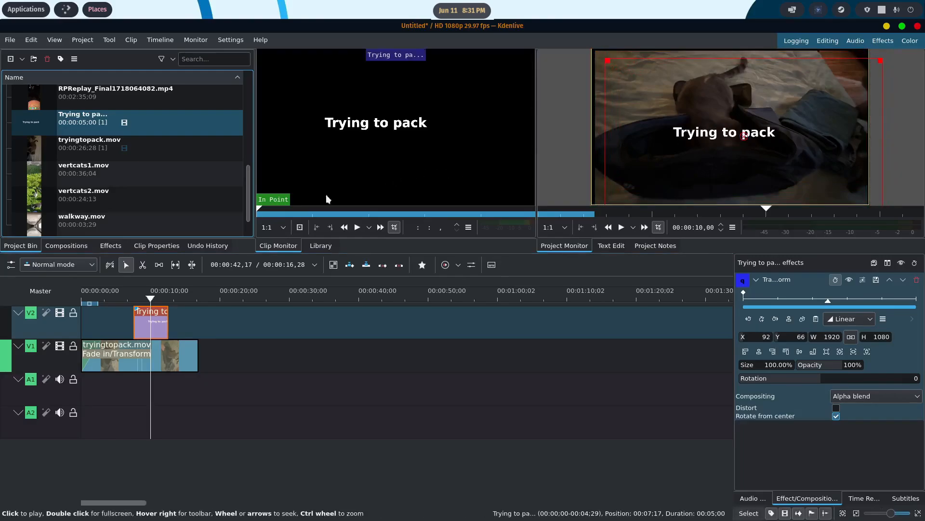
- Play the timeline from the start to its end to review the repositioned title over tryingtopack.mov
{"action": "left_click", "coordinate": [171, 355]}
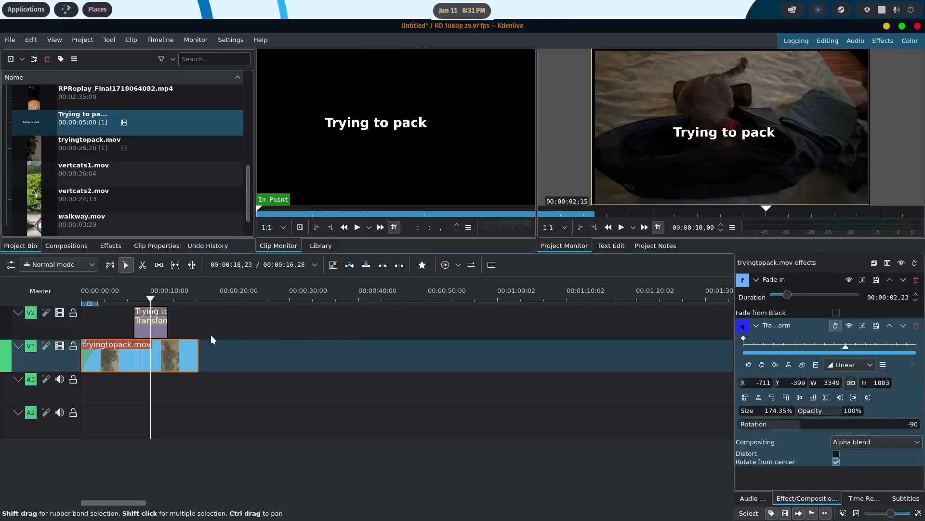
{"action": "left_click_drag", "start_coordinate": [108, 293], "coordinate": [67, 293]}
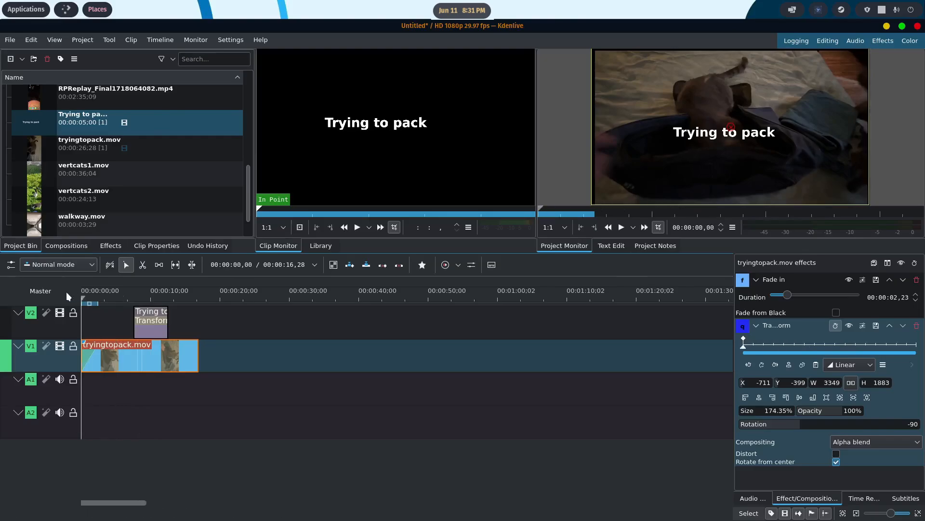
{"action": "left_click", "coordinate": [620, 228]}
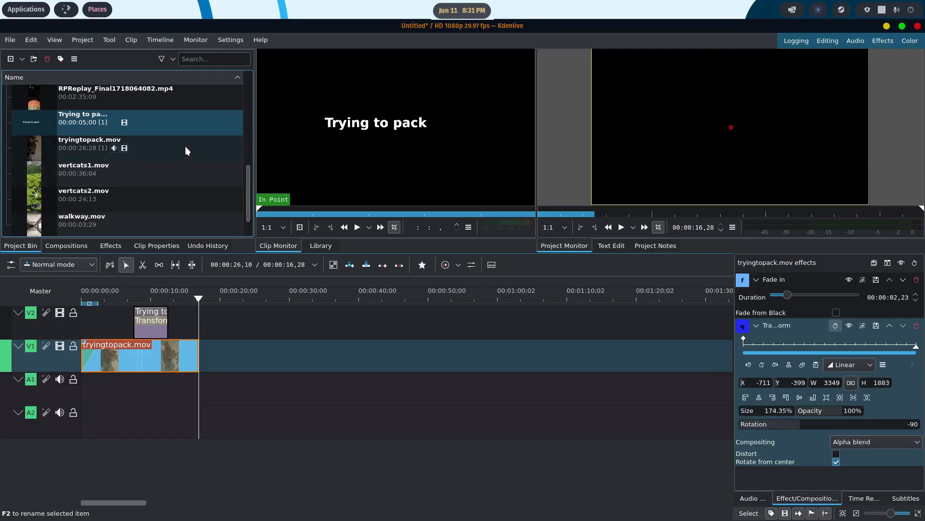
- Place totheairport.mov on V1 directly after tryingtopack.mov, then ungroup it and delete its audio from A1
{"action": "left_click", "coordinate": [247, 186]}
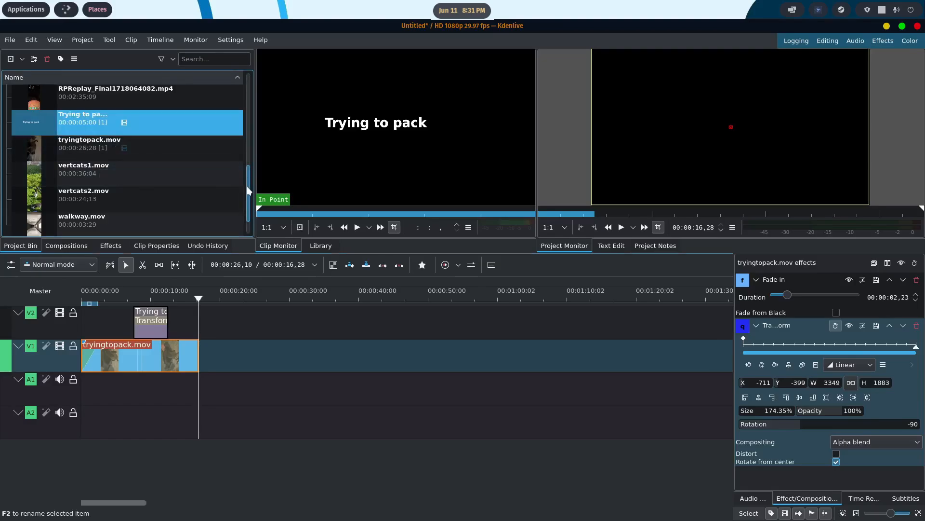
{"action": "left_click_drag", "start_coordinate": [247, 186], "coordinate": [252, 142]}
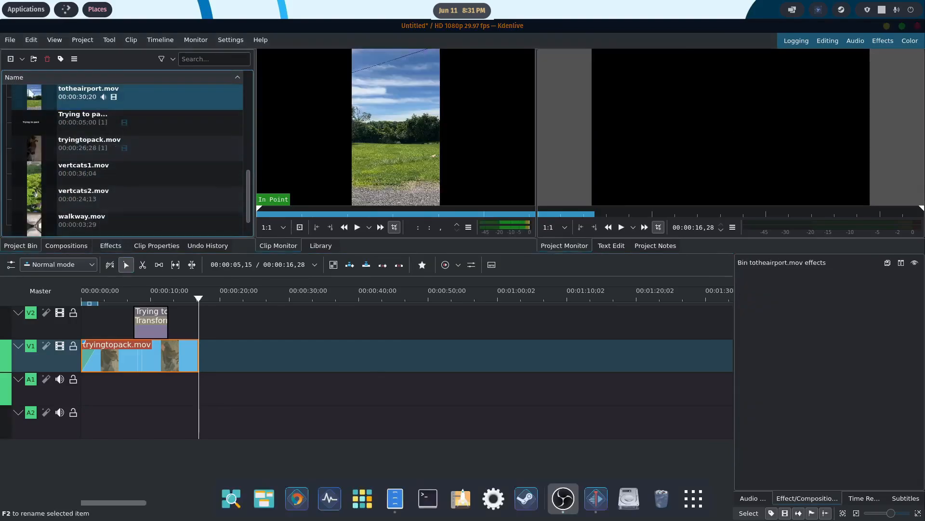
{"action": "left_click_drag", "start_coordinate": [30, 94], "coordinate": [277, 348]}
{"action": "right_click", "coordinate": [285, 353]}
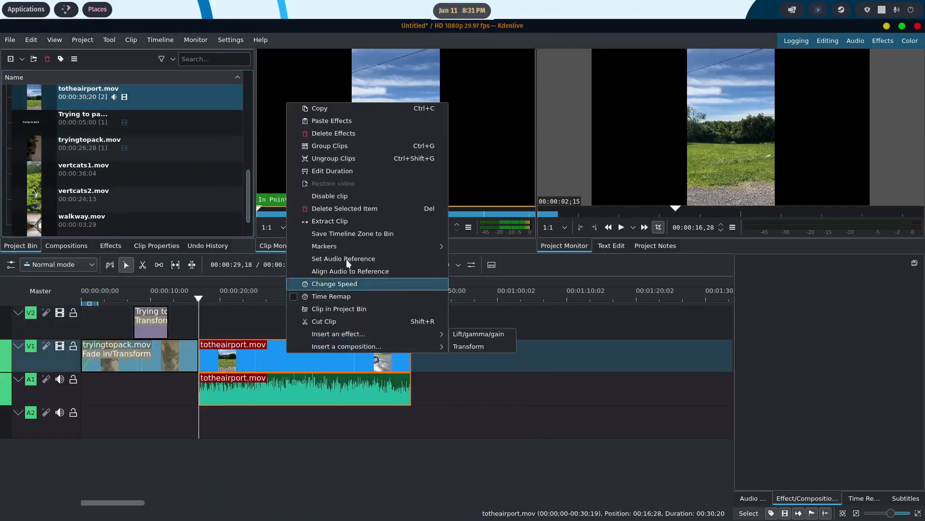
{"action": "left_click", "coordinate": [341, 155]}
{"action": "left_click", "coordinate": [284, 388]}
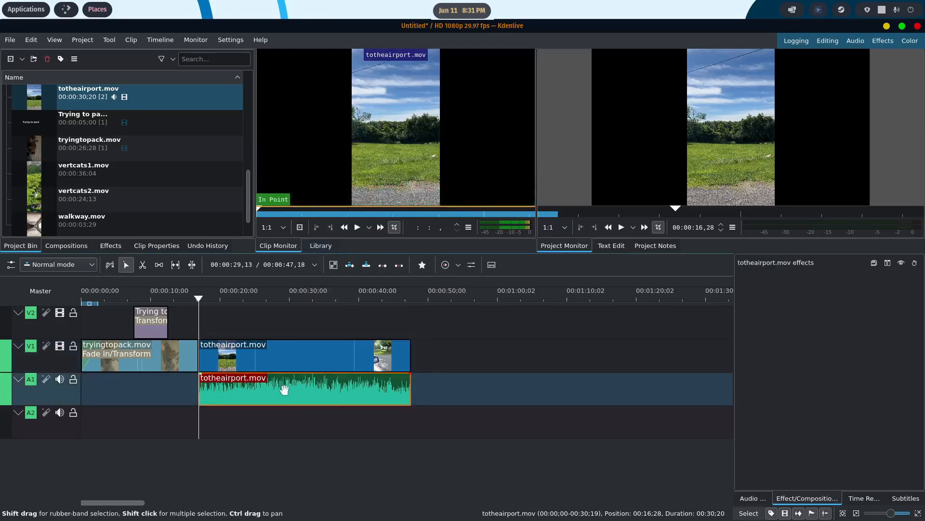
{"action": "key", "text": "Delete"}
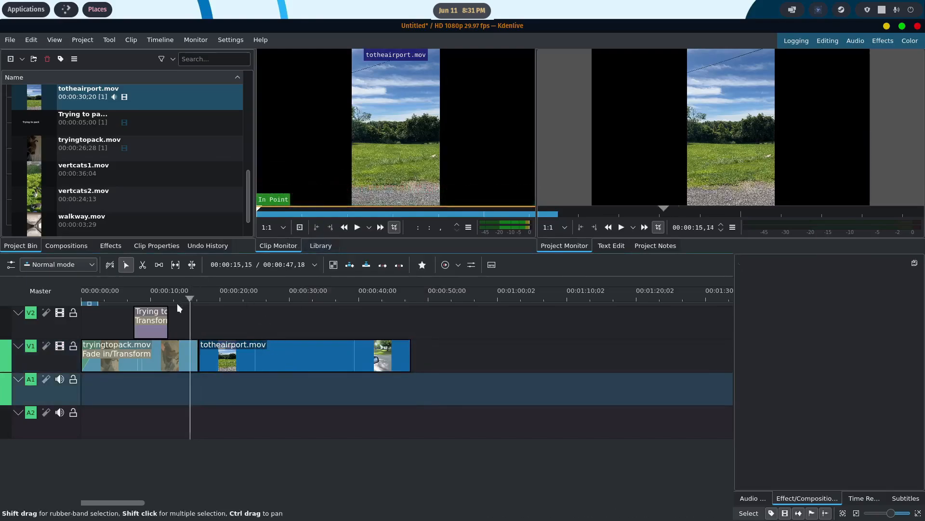
- Play from near the end of tryingtopack.mov into totheairport.mov and pause at about 27.5 seconds
{"action": "left_click", "coordinate": [176, 303]}
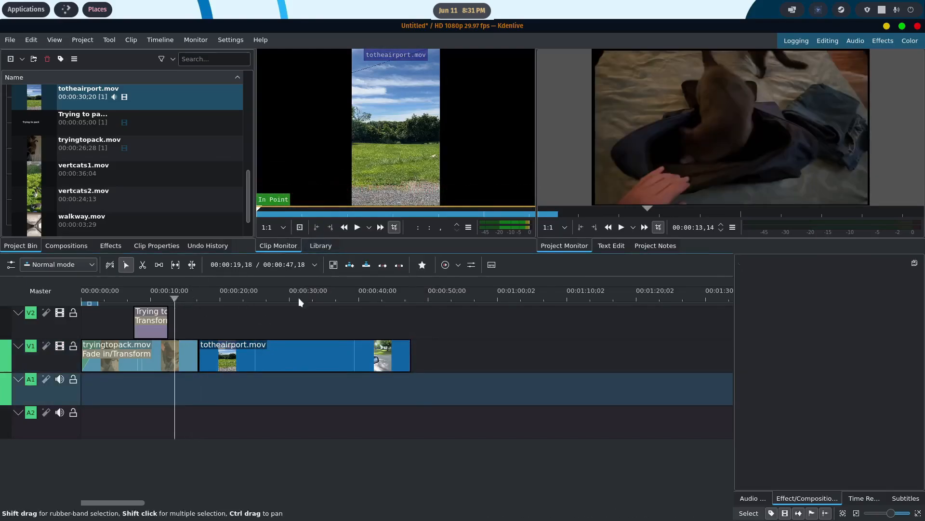
{"action": "left_click", "coordinate": [621, 227]}
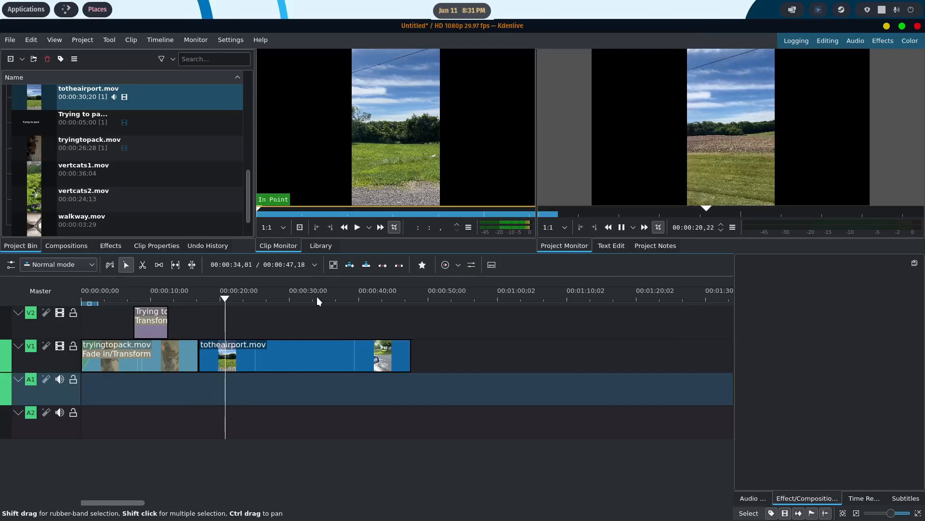
{"action": "left_click", "coordinate": [621, 227]}
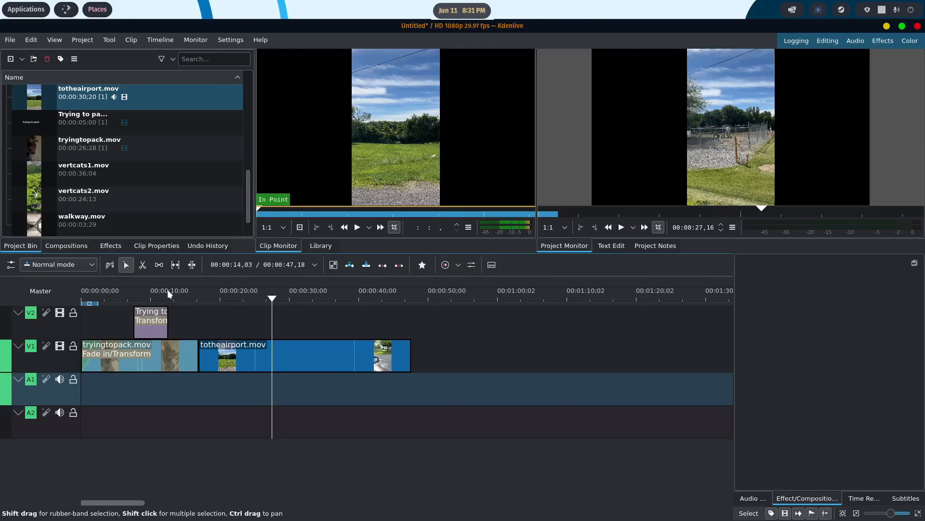
- Cut totheairport.mov at the playhead with the Razor tool and delete the part after the cut
{"action": "left_click", "coordinate": [143, 265]}
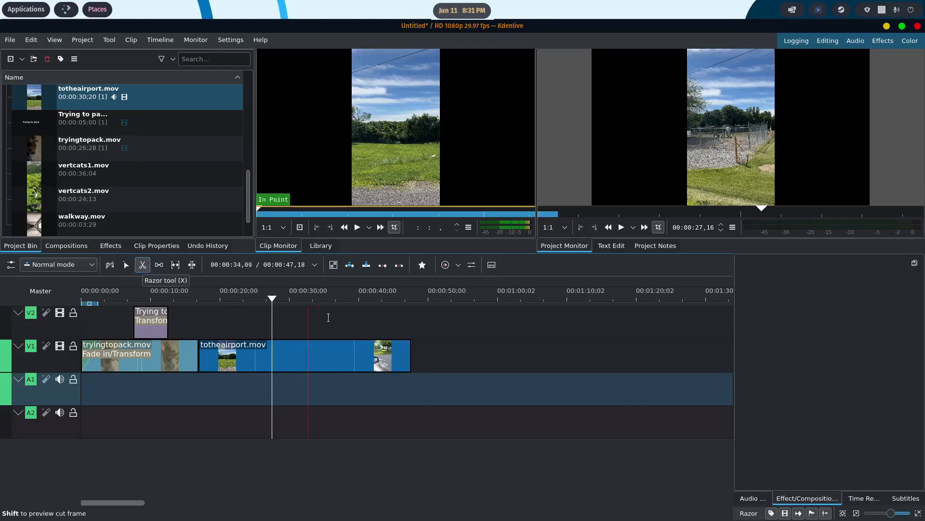
{"action": "left_click", "coordinate": [272, 348]}
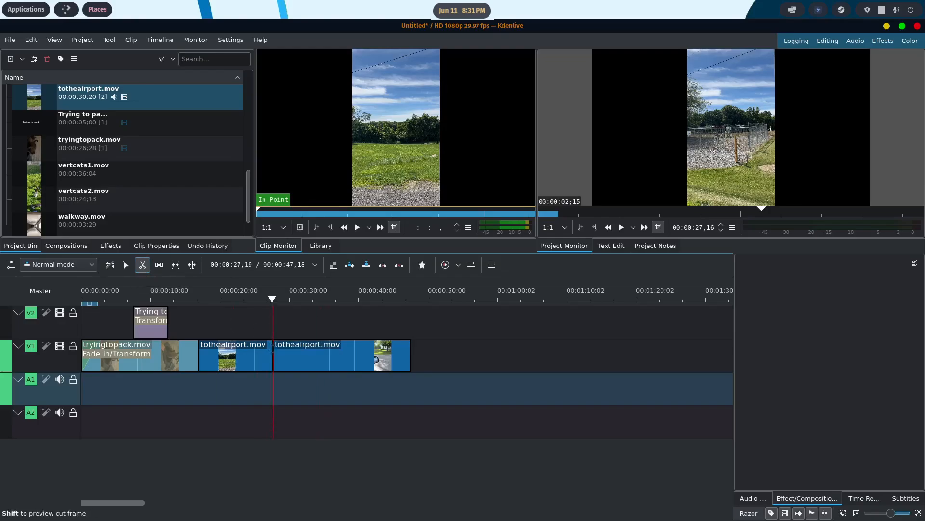
{"action": "left_click", "coordinate": [126, 266]}
{"action": "left_click", "coordinate": [310, 362]}
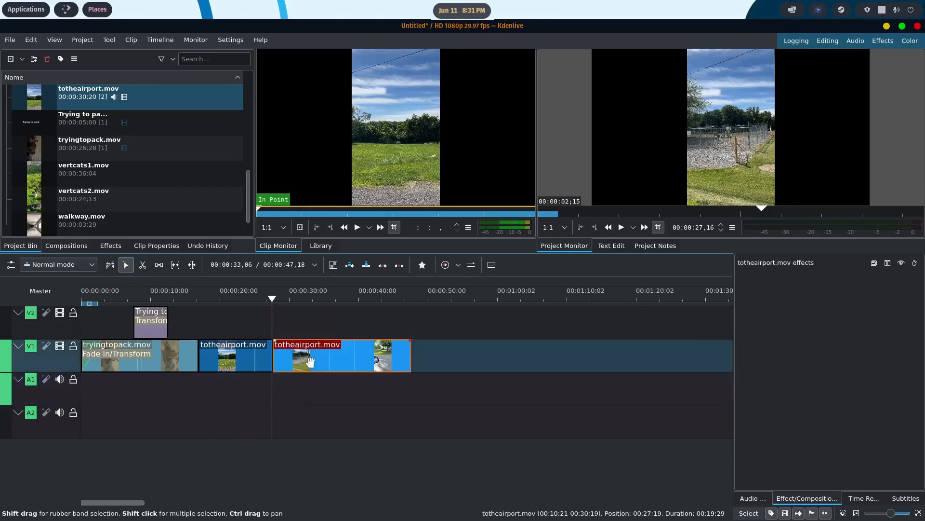
{"action": "key", "text": "Delete"}
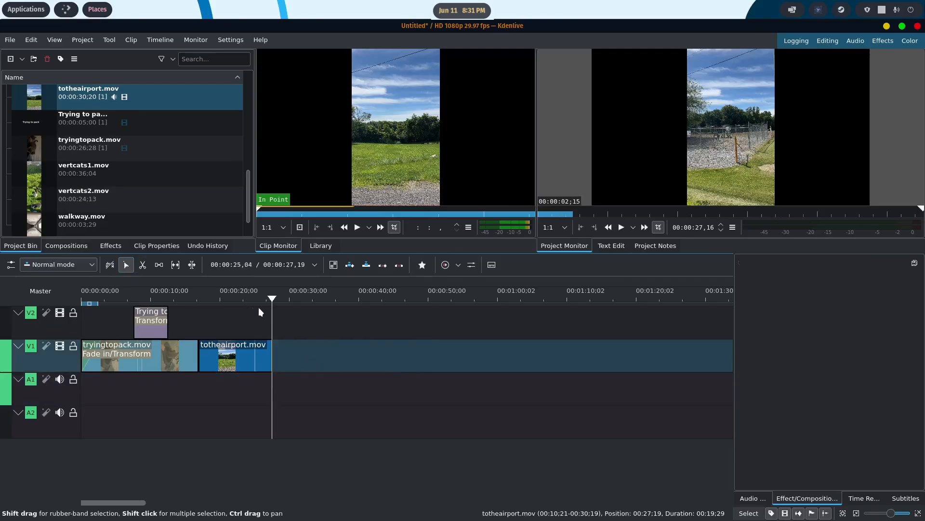
- Add a default-duration fade-out to the end of tryingtopack.mov and play the timeline from the start to review it
{"action": "left_click_drag", "start_coordinate": [272, 302], "coordinate": [202, 310]}
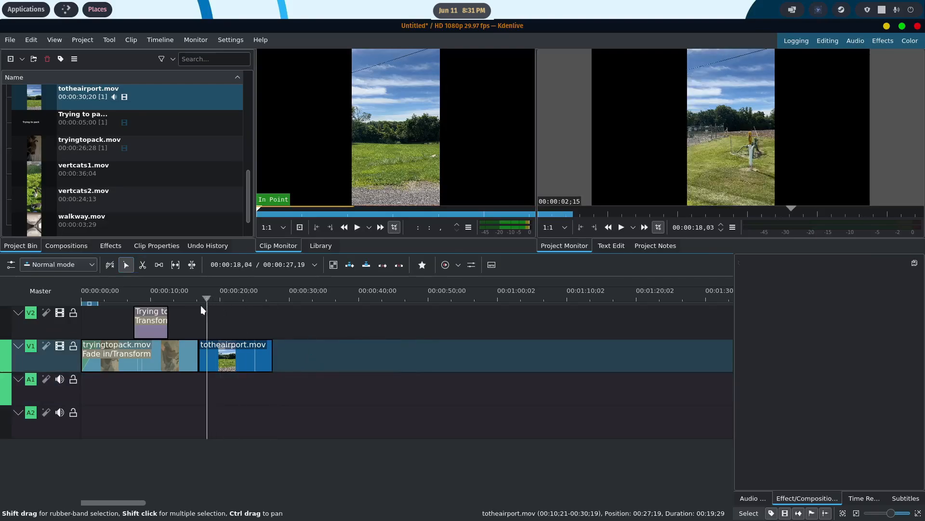
{"action": "left_click", "coordinate": [194, 344]}
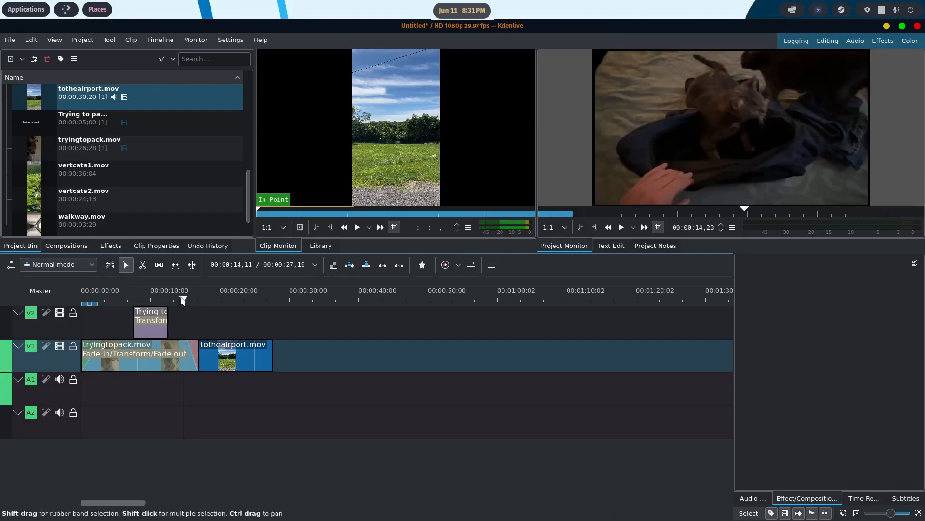
{"action": "left_click_drag", "start_coordinate": [183, 300], "coordinate": [83, 301]}
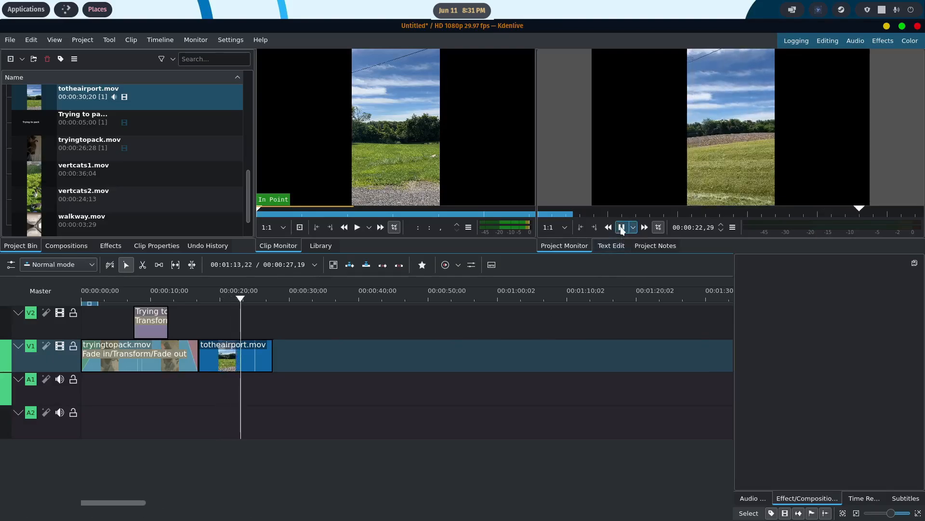
- Insert a Transform effect on totheairport.mov with a size of about 338% to fill the frame, and play across the transition to check it
{"action": "right_click", "coordinate": [249, 345]}
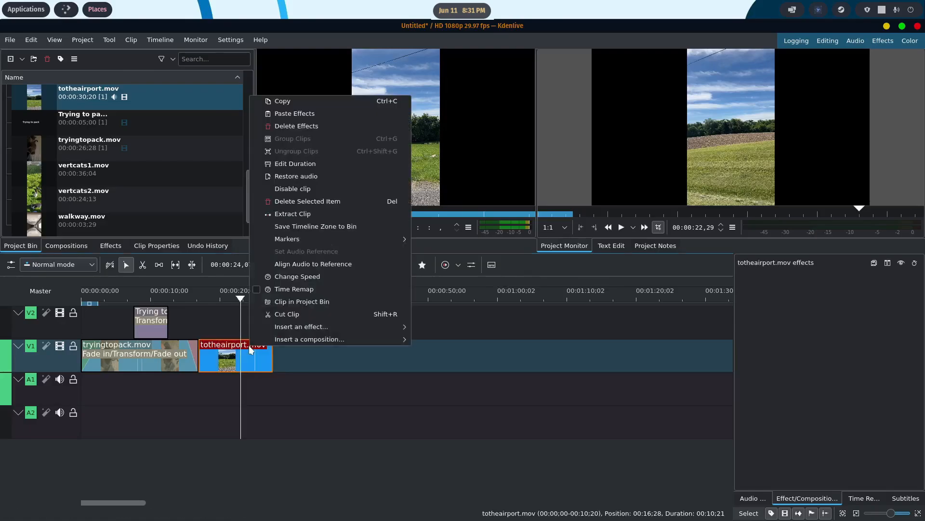
{"action": "mouse_move", "coordinate": [327, 328]}
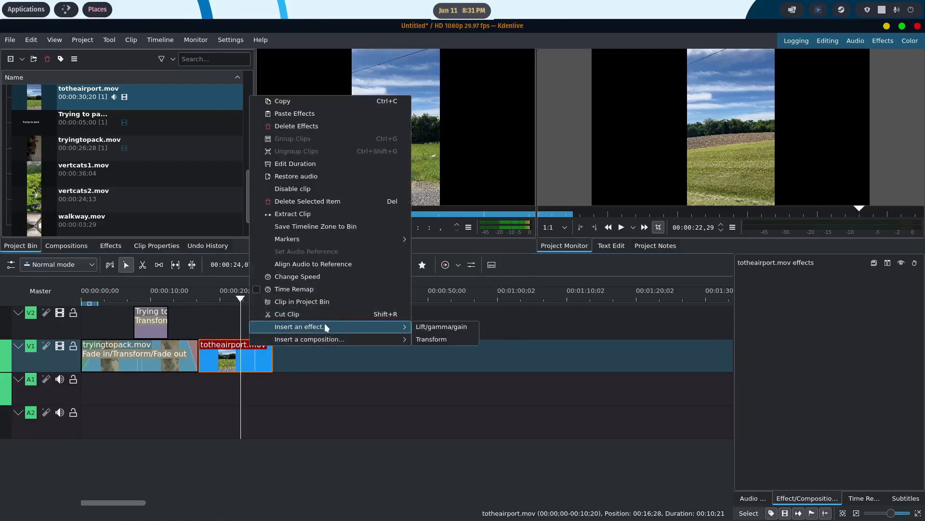
{"action": "left_click", "coordinate": [423, 337]}
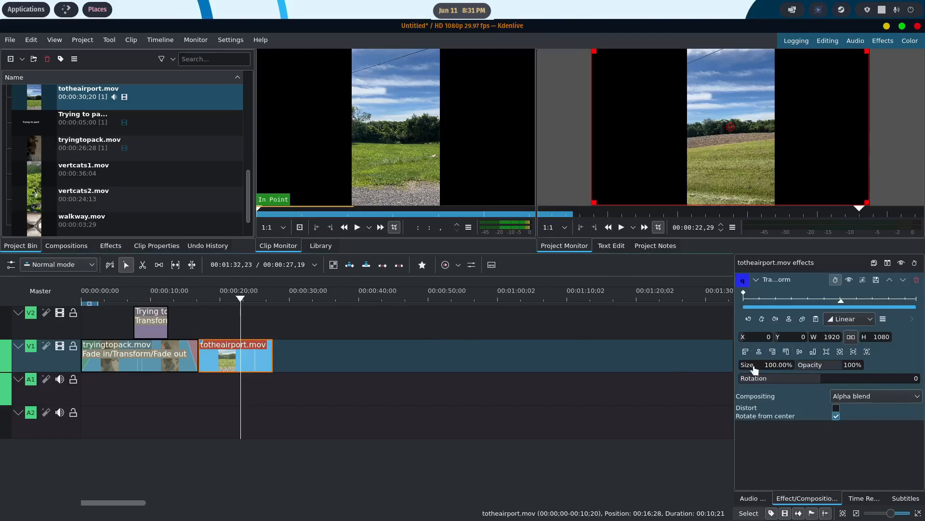
{"action": "left_click_drag", "start_coordinate": [752, 369], "coordinate": [777, 369]}
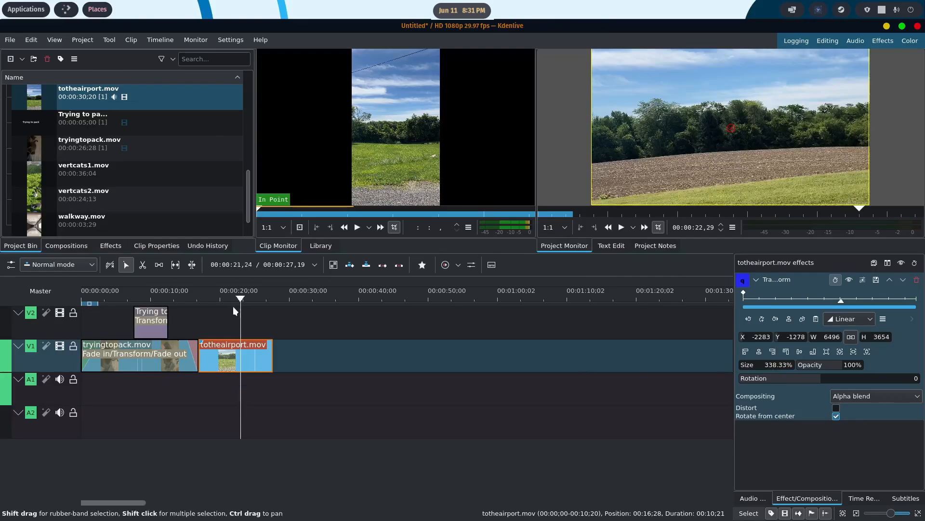
{"action": "left_click", "coordinate": [175, 302]}
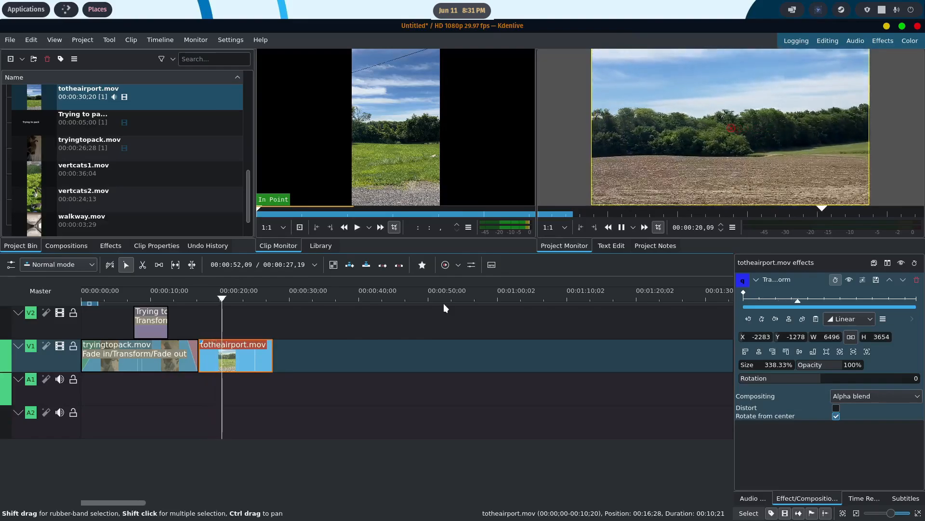
{"action": "left_click", "coordinate": [622, 228]}
- Create a title clip in the project bin with the text "To the airport!"
{"action": "scroll", "coordinate": [166, 193], "scroll_direction": "down", "scroll_amount": 1}
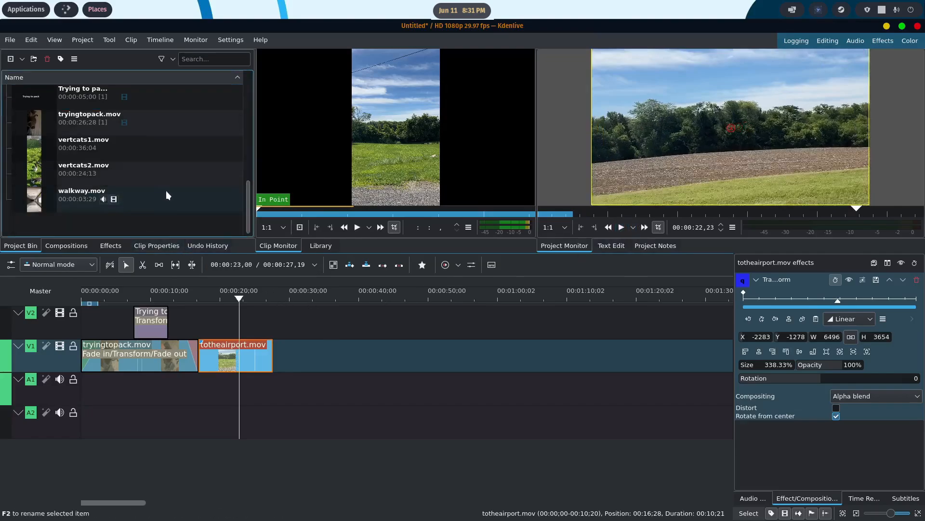
{"action": "right_click", "coordinate": [68, 222]}
{"action": "left_click", "coordinate": [103, 277]}
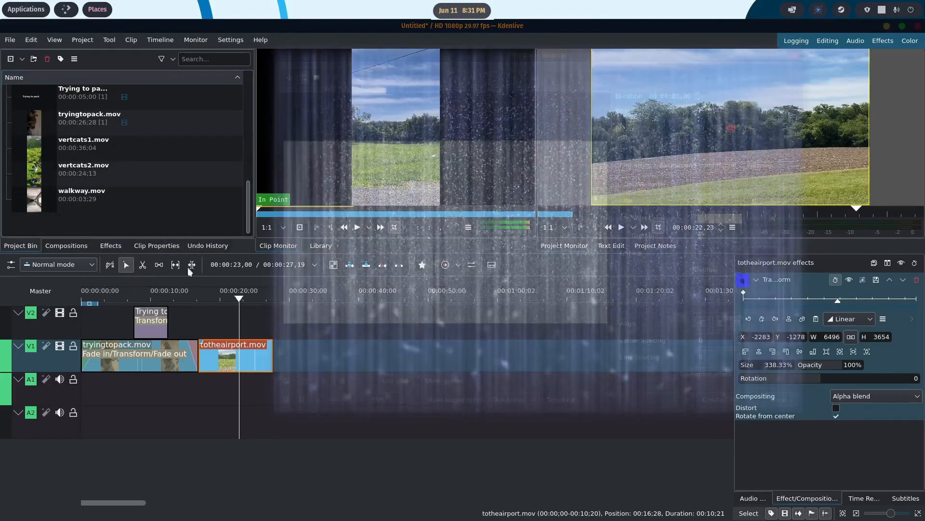
{"action": "left_click", "coordinate": [365, 215]}
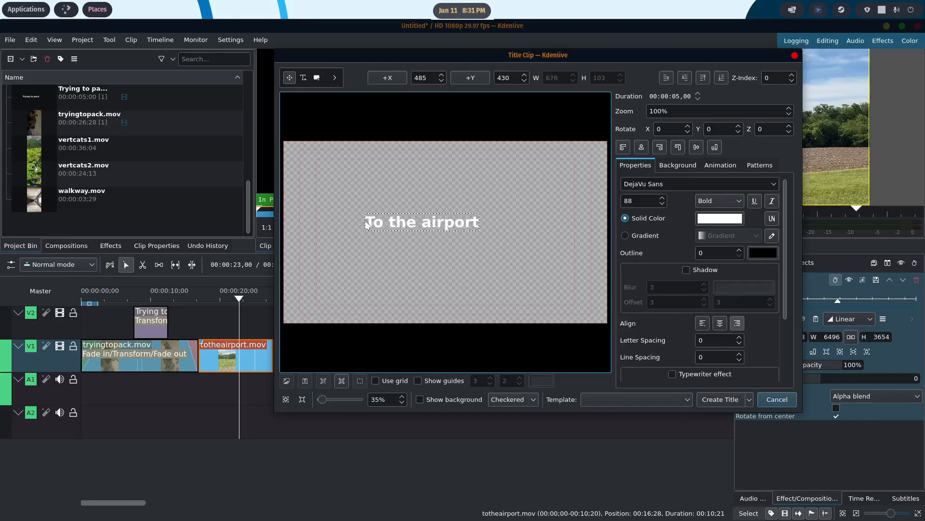
{"action": "left_click", "coordinate": [733, 396]}
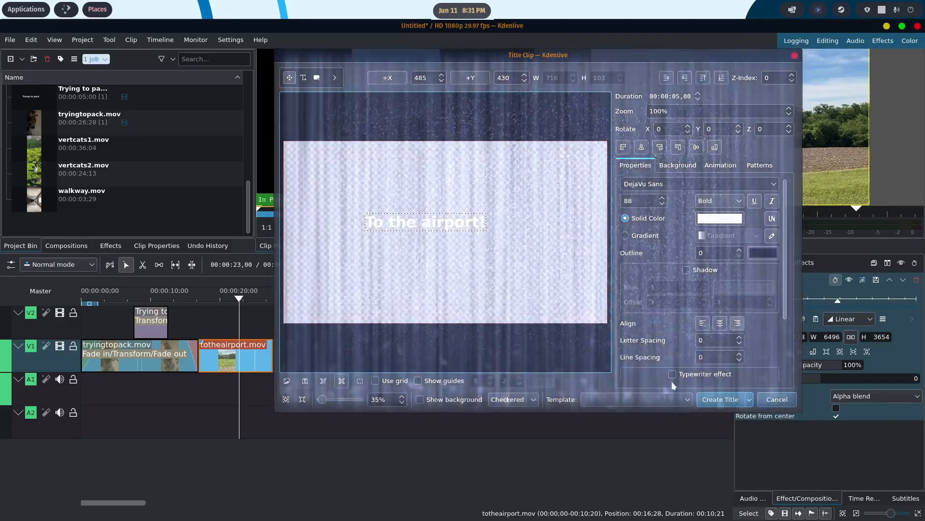
- Place the "To the airport!" title on V2 at about 20.4 seconds and offset it with a Transform effect to about X 89, Y 122
{"action": "left_click_drag", "start_coordinate": [28, 96], "coordinate": [224, 318]}
{"action": "right_click", "coordinate": [237, 313]}
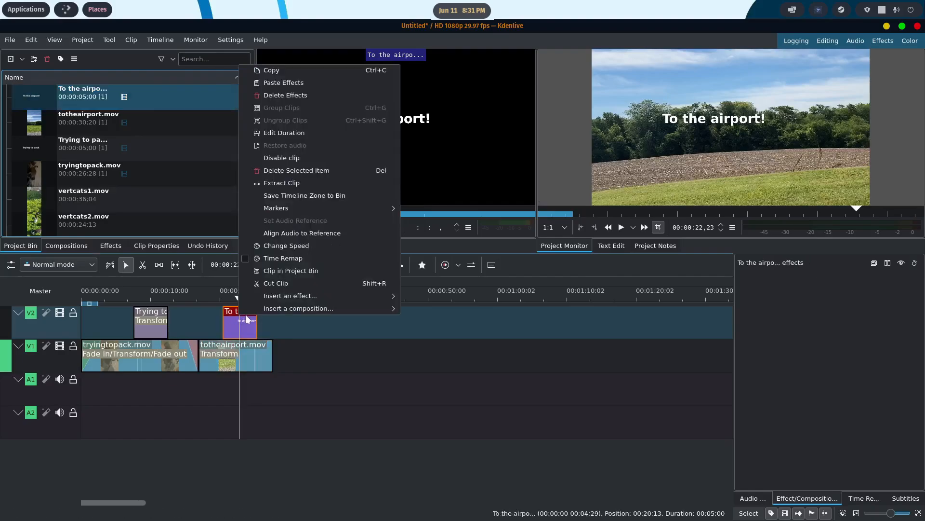
{"action": "mouse_move", "coordinate": [307, 291]}
{"action": "left_click", "coordinate": [411, 308]}
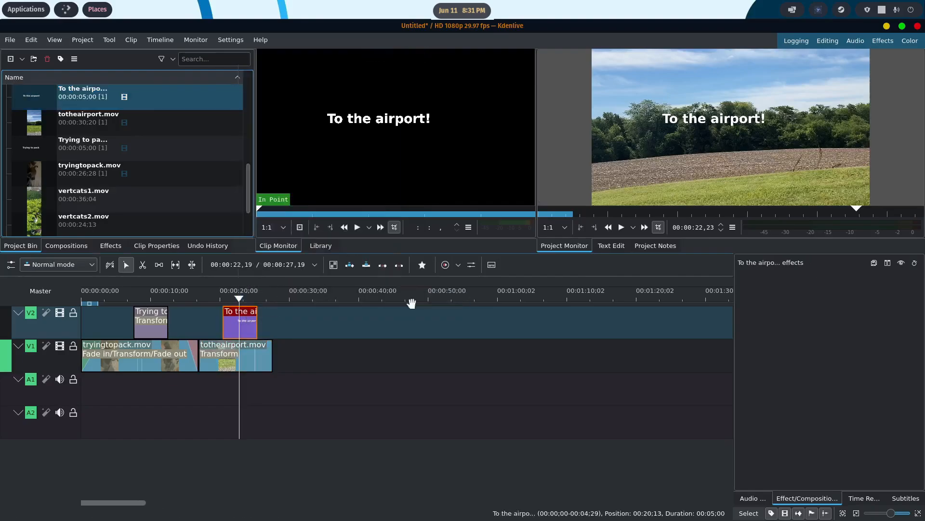
{"action": "left_click_drag", "start_coordinate": [730, 125], "coordinate": [744, 142]}
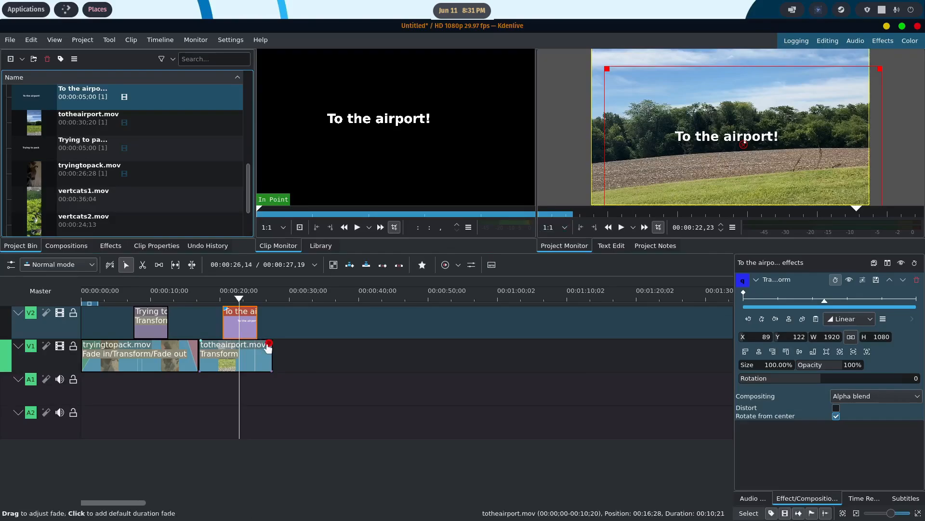
- Add a fade-out of about 00:01:23 to the end of totheairport.mov and play the whole timeline from the start
{"action": "left_click_drag", "start_coordinate": [268, 346], "coordinate": [264, 349]}
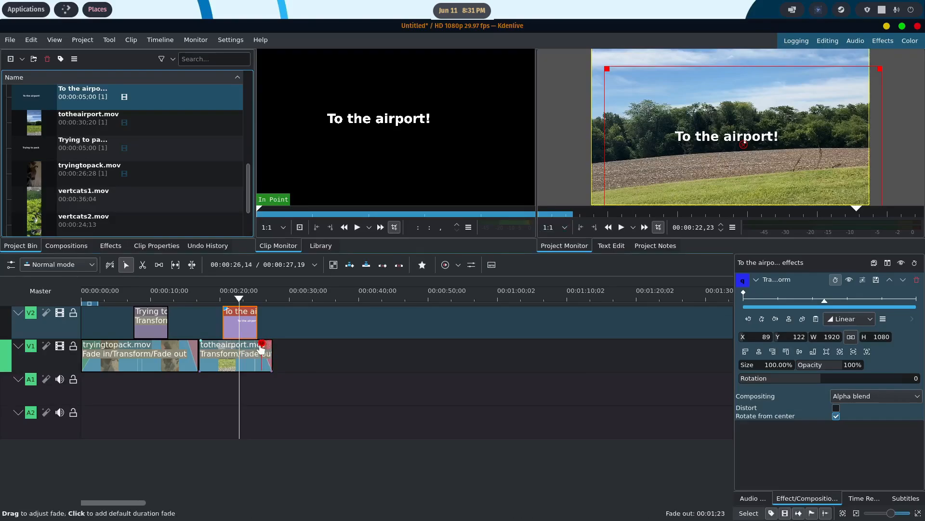
{"action": "left_click_drag", "start_coordinate": [239, 300], "coordinate": [73, 304]}
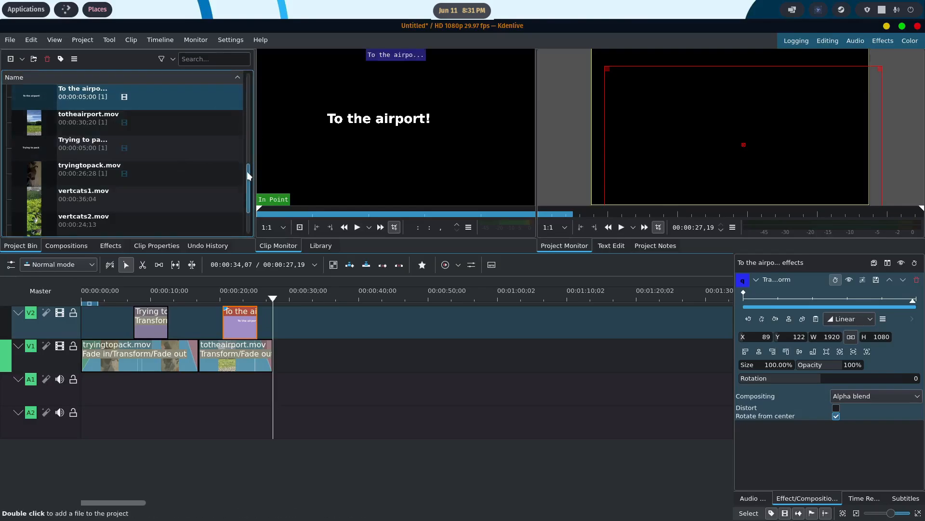
- Place walkway.mov on V1 directly after totheairport.mov, then ungroup it and delete its audio from A1
{"action": "left_click_drag", "start_coordinate": [247, 172], "coordinate": [251, 193]}
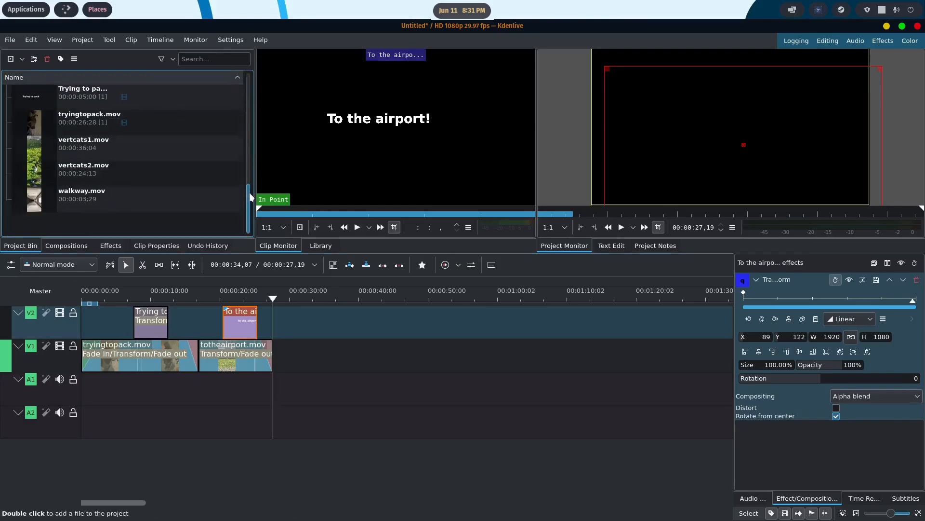
{"action": "left_click_drag", "start_coordinate": [41, 205], "coordinate": [281, 345]}
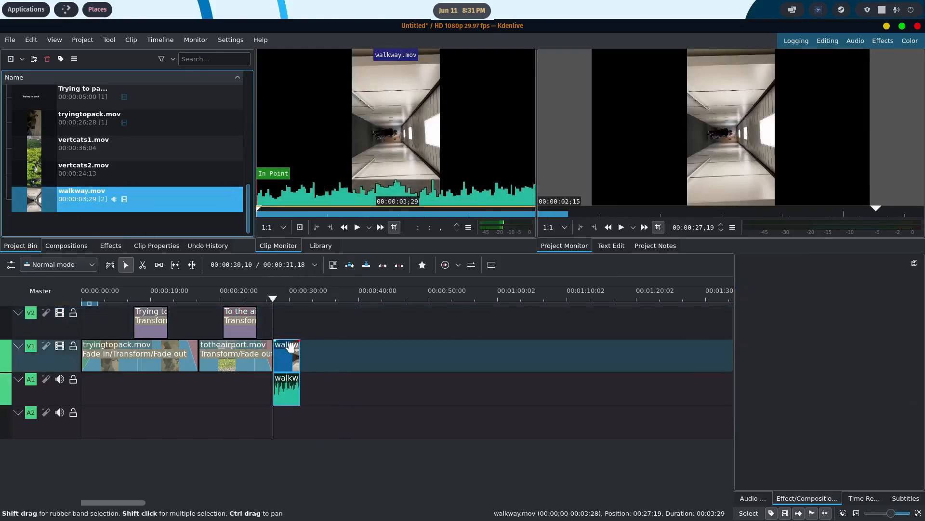
{"action": "right_click", "coordinate": [289, 347]}
{"action": "mouse_move", "coordinate": [320, 340]}
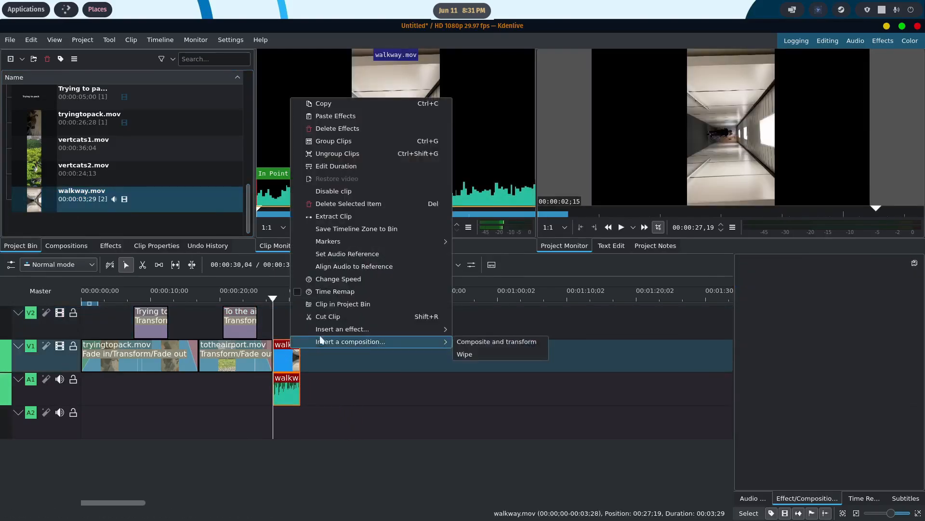
{"action": "left_click", "coordinate": [346, 152]}
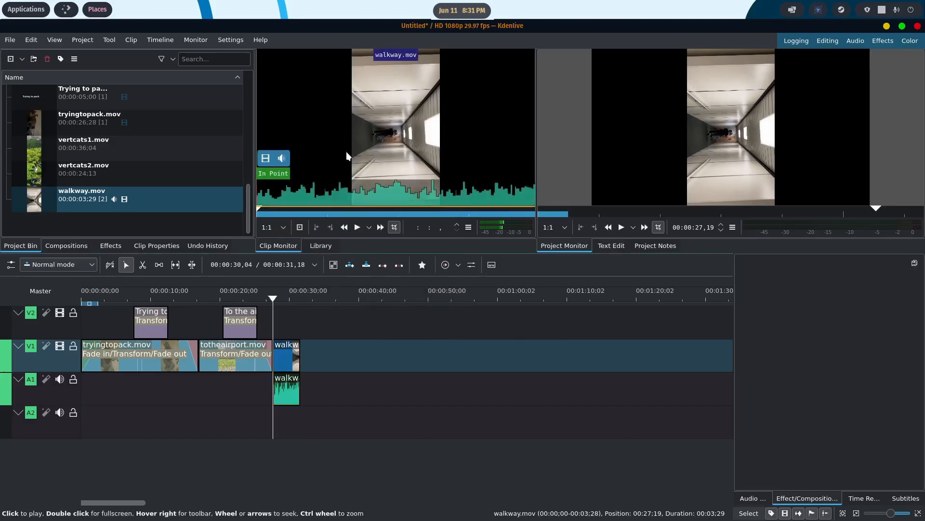
{"action": "left_click", "coordinate": [288, 379]}
{"action": "key", "text": "Delete"}
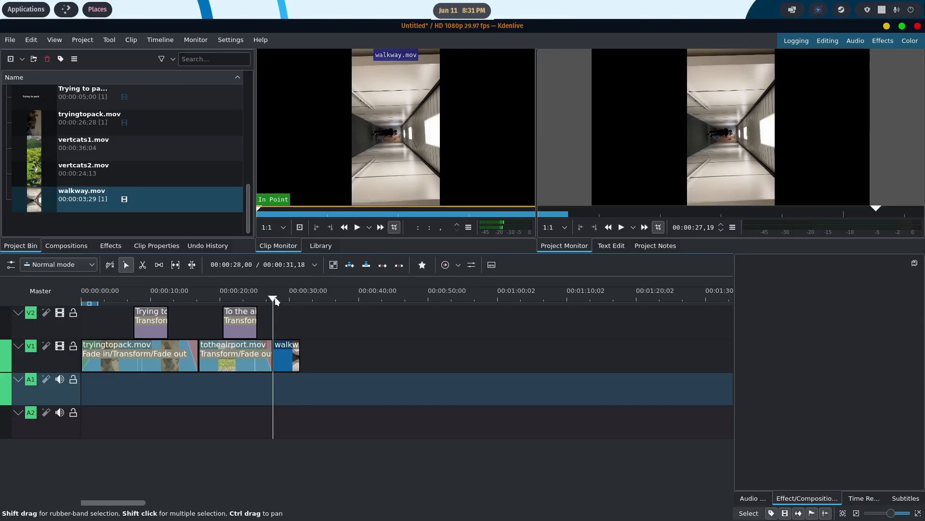
- Insert a Transform effect on walkway.mov with rotation -90 and size about 189% to fill the frame, and review the timeline from the start
{"action": "left_click", "coordinate": [287, 348]}
{"action": "right_click", "coordinate": [288, 348]}
{"action": "mouse_move", "coordinate": [331, 330]}
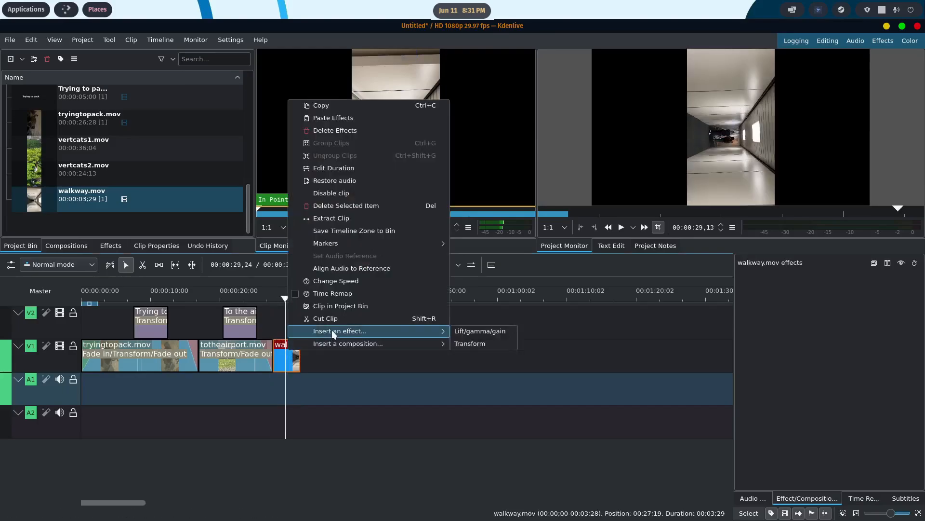
{"action": "left_click", "coordinate": [473, 344]}
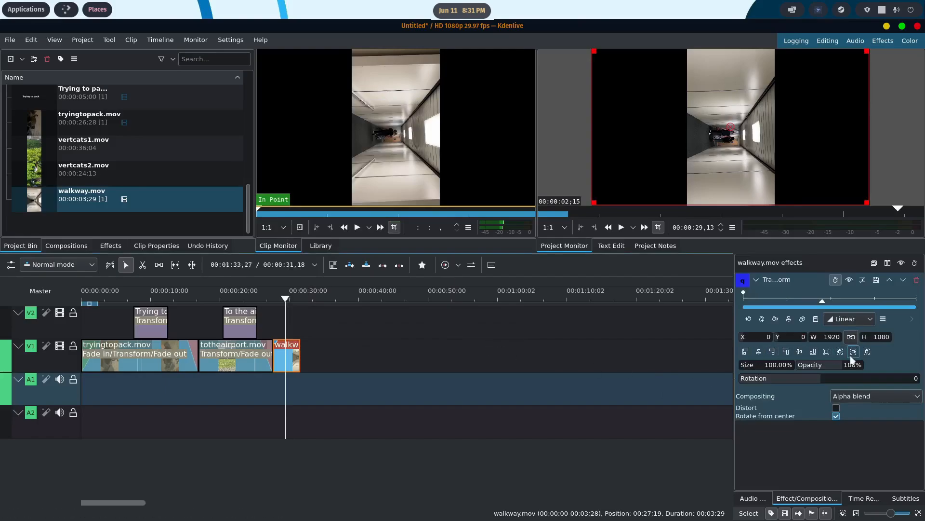
{"action": "left_click_drag", "start_coordinate": [816, 380], "coordinate": [800, 383]}
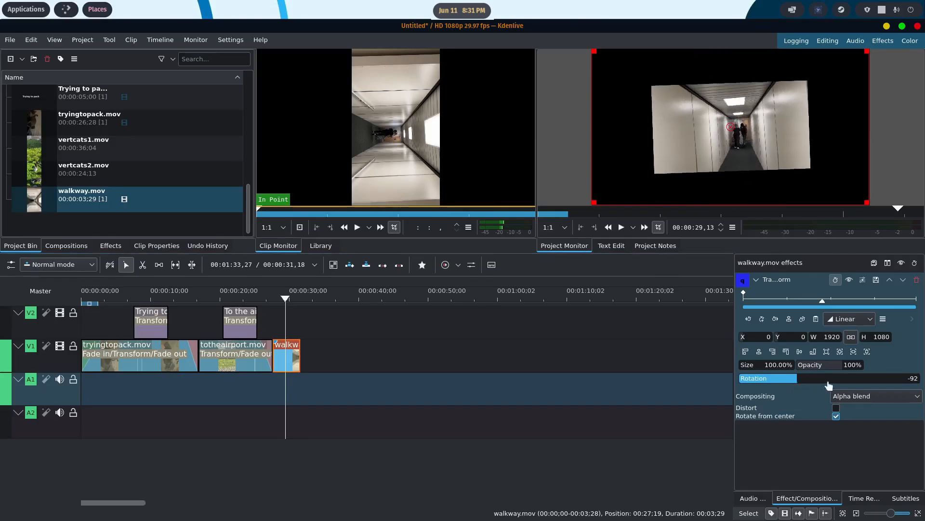
{"action": "left_click", "coordinate": [919, 377]}
{"action": "key", "text": "BackSpace"}
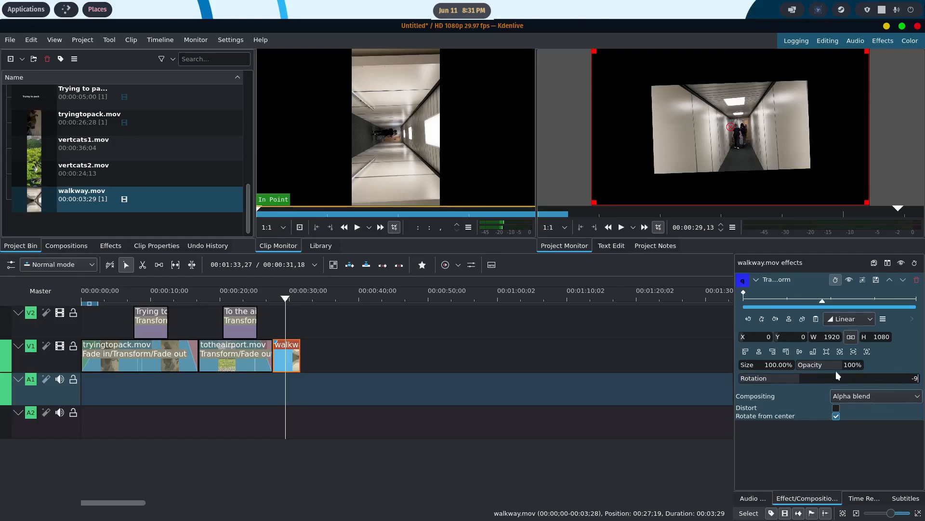
{"action": "type", "text": "0"}
{"action": "key", "text": "Return"}
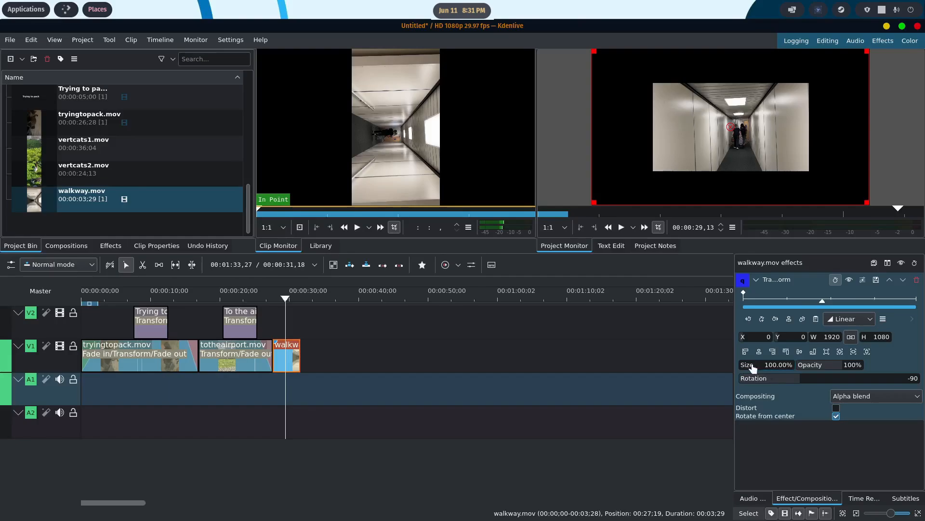
{"action": "left_click_drag", "start_coordinate": [754, 368], "coordinate": [768, 369]}
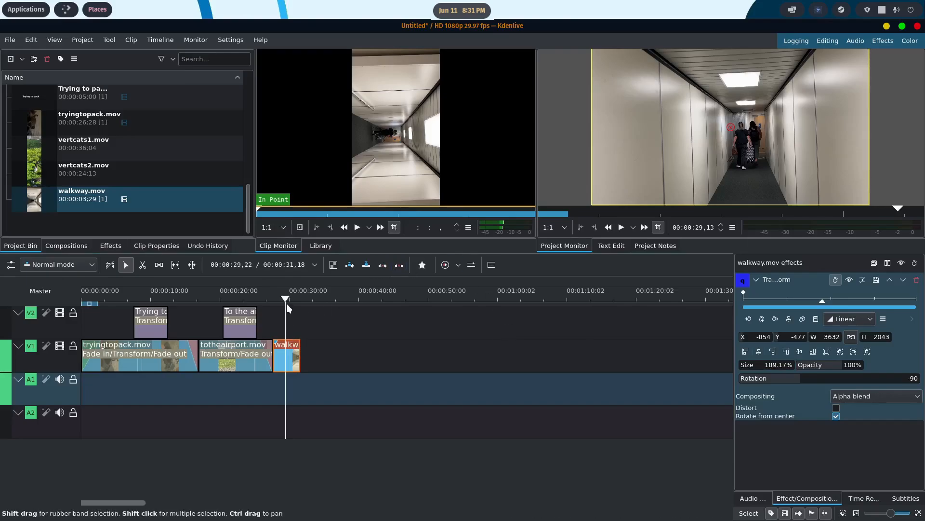
{"action": "left_click_drag", "start_coordinate": [286, 301], "coordinate": [82, 302]}
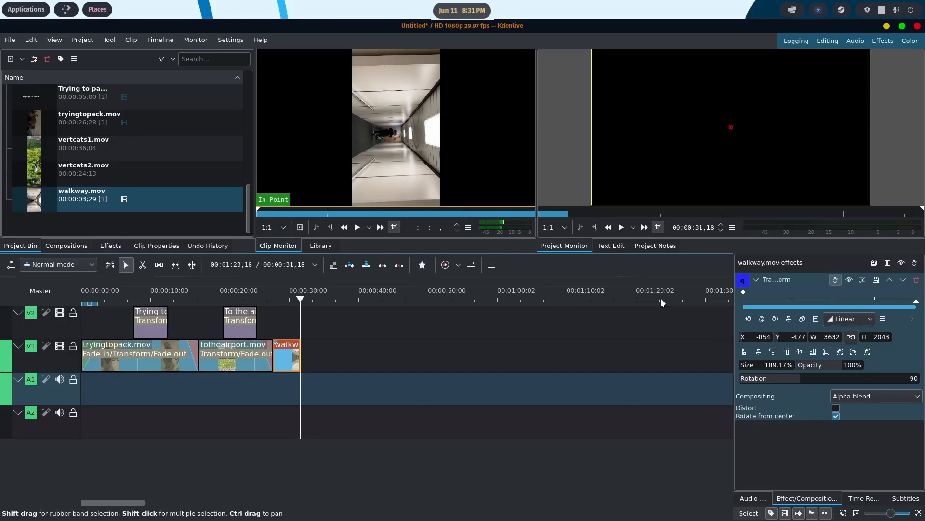
- Create a title clip in the project bin with the text "Boarding the plane"
{"action": "right_click", "coordinate": [77, 229]}
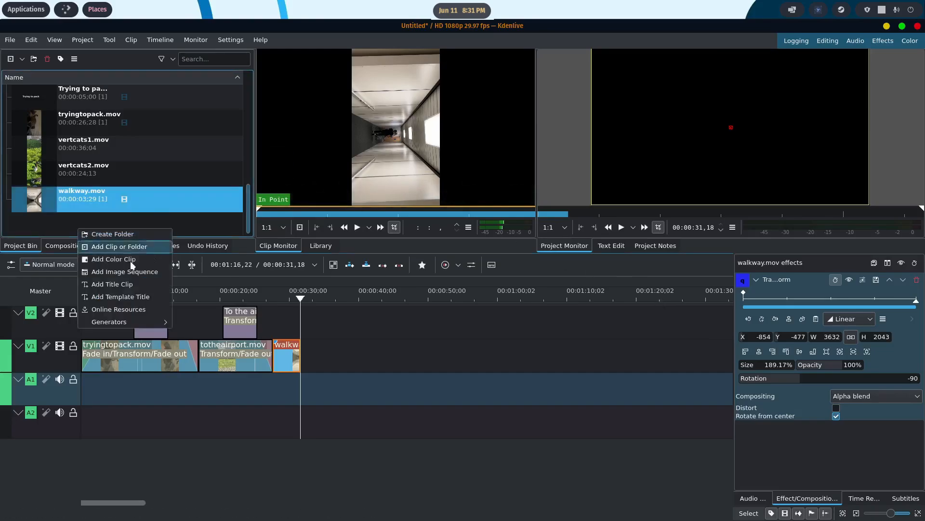
{"action": "left_click", "coordinate": [134, 283]}
{"action": "left_click", "coordinate": [385, 231]}
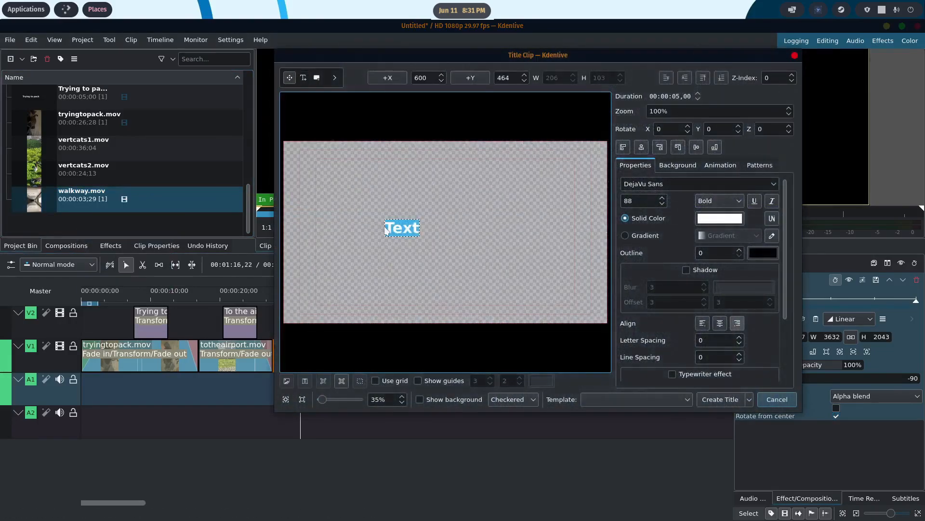
{"action": "type", "text": "Boarding the plane"}
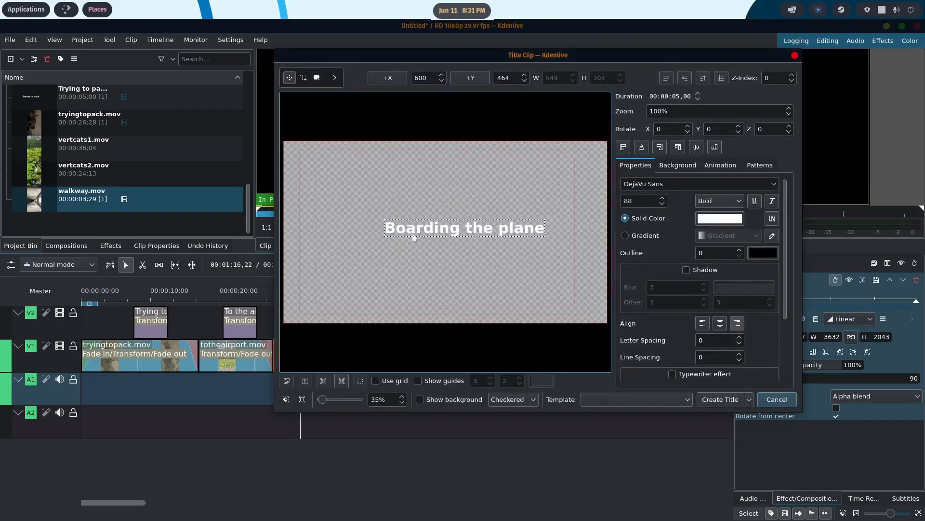
{"action": "left_click", "coordinate": [706, 398]}
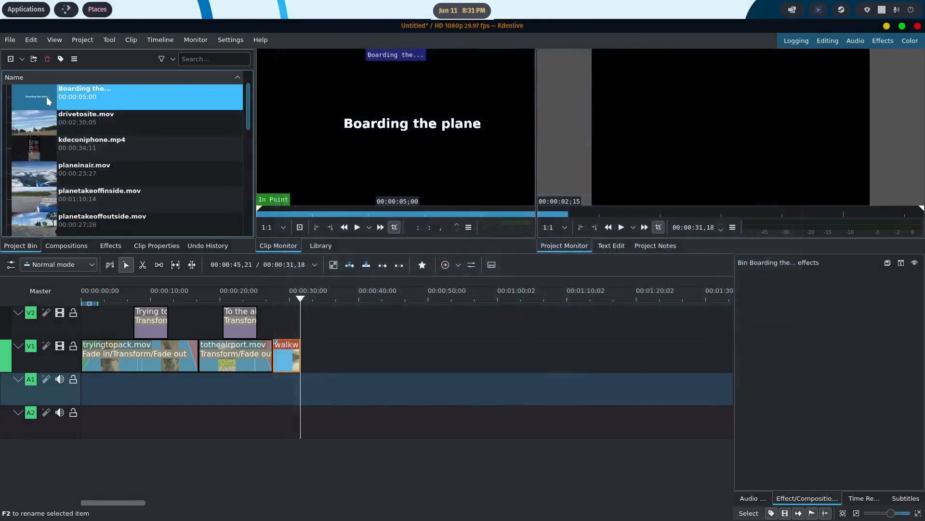
- Place the "Boarding the plane" title on V2 over walkway.mov at about 00:00:28,24, shortened to about 00:00:01,20
{"action": "left_click_drag", "start_coordinate": [46, 97], "coordinate": [275, 325]}
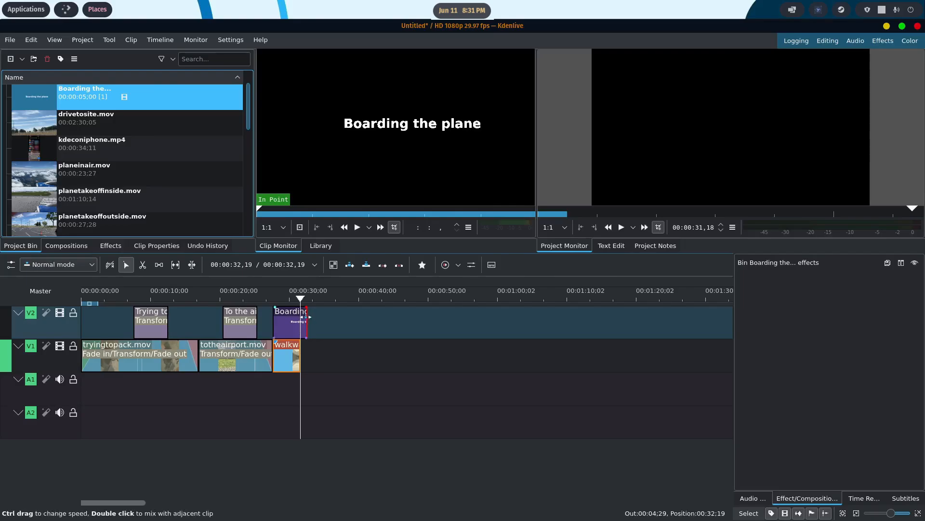
{"action": "mouse_move", "coordinate": [306, 317]}
{"action": "left_mouse_down"}
{"action": "mouse_move", "coordinate": [702, 326]}
{"action": "mouse_move", "coordinate": [320, 322]}
{"action": "mouse_move", "coordinate": [292, 309]}
{"action": "left_mouse_up"}
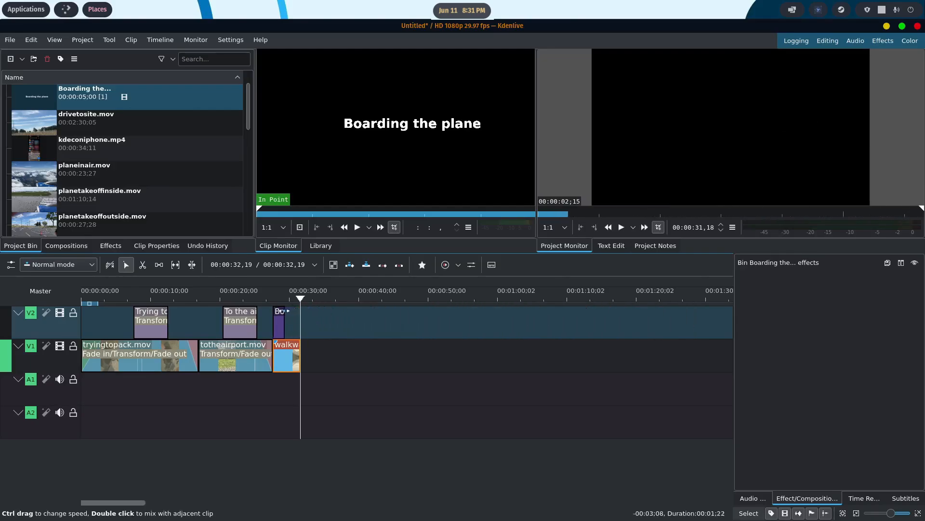
{"action": "left_click_drag", "start_coordinate": [281, 323], "coordinate": [286, 299]}
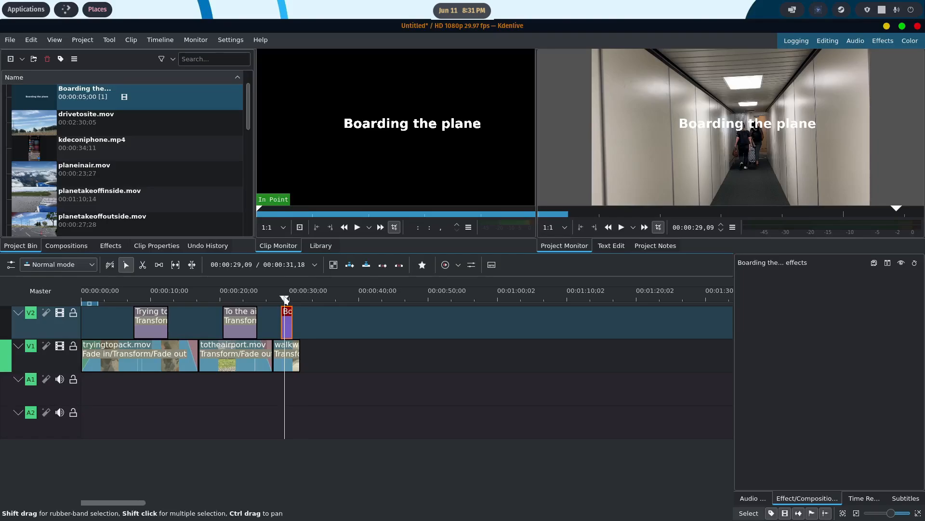
{"action": "left_click", "coordinate": [283, 347]}
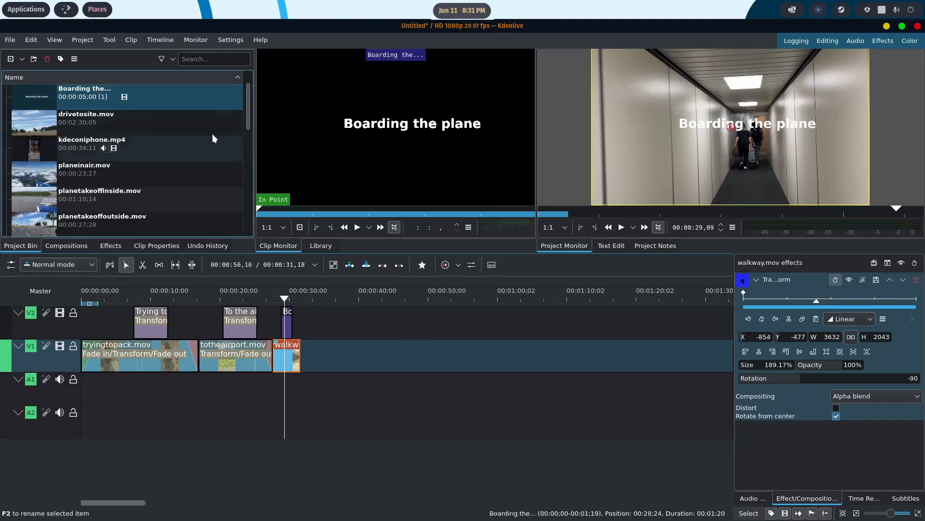
- Place planetakeoffinside.mov on V1 directly after walkway.mov, then ungroup it and delete its audio from A1
{"action": "left_click", "coordinate": [248, 100]}
{"action": "left_click_drag", "start_coordinate": [248, 99], "coordinate": [246, 118]}
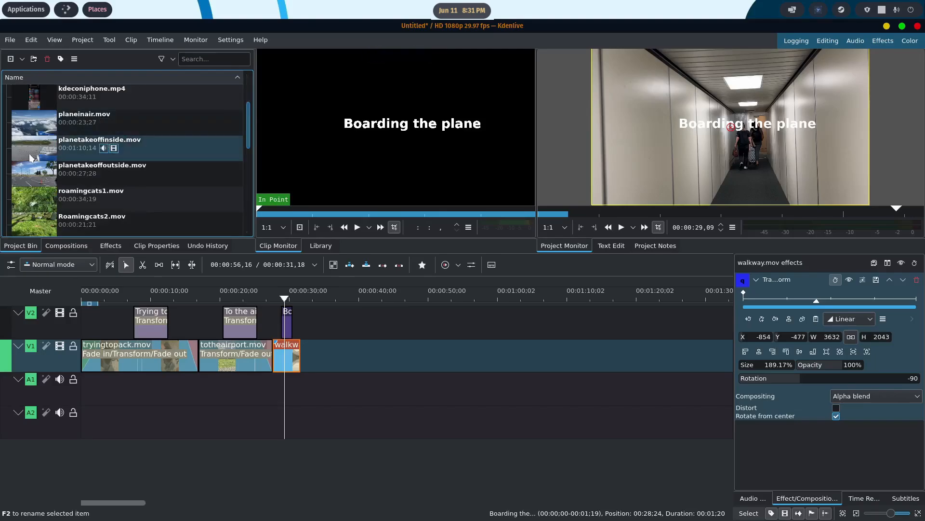
{"action": "left_click_drag", "start_coordinate": [315, 240], "coordinate": [318, 357]}
{"action": "right_click", "coordinate": [435, 358]}
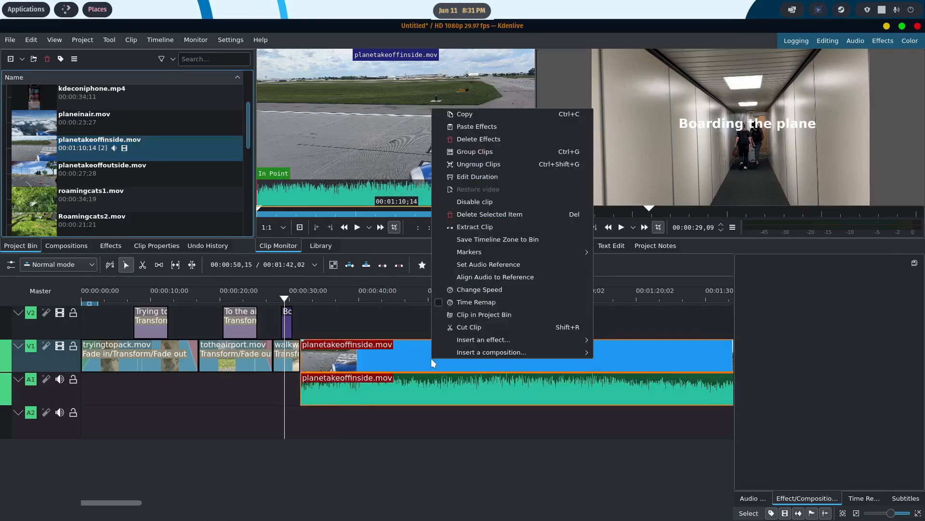
{"action": "left_click", "coordinate": [472, 169]}
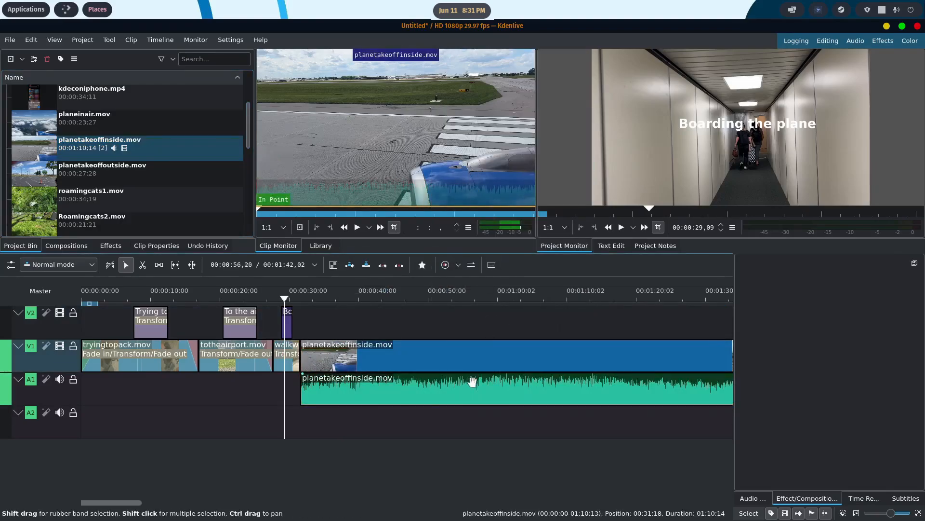
{"action": "left_click", "coordinate": [472, 384]}
{"action": "key", "text": "Delete"}
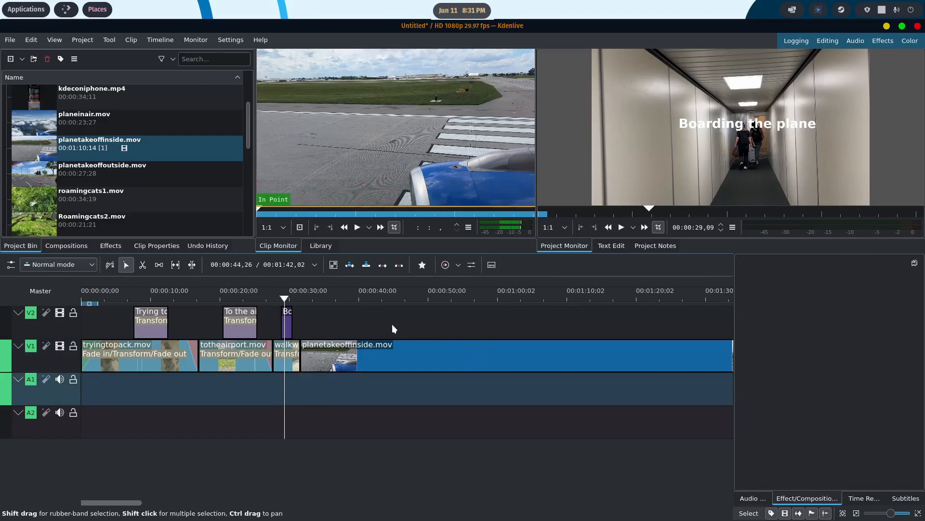
- Scrub through planetakeoffinside.mov to find the start of the takeoff and cut the clip at about 00:01:00,24
{"action": "scroll", "coordinate": [410, 325], "scroll_direction": "down", "scroll_amount": 4}
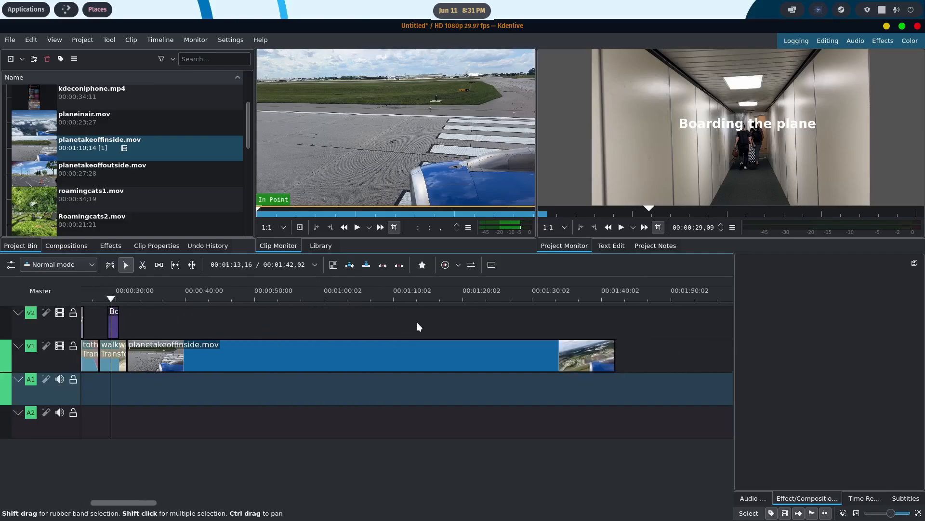
{"action": "scroll", "coordinate": [414, 320], "scroll_direction": "up", "scroll_amount": 3}
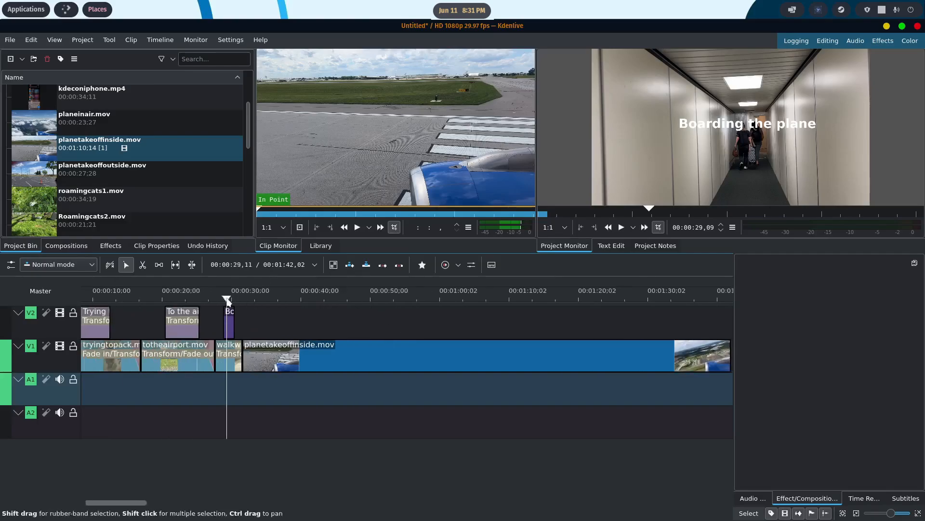
{"action": "left_click_drag", "start_coordinate": [228, 301], "coordinate": [556, 311]}
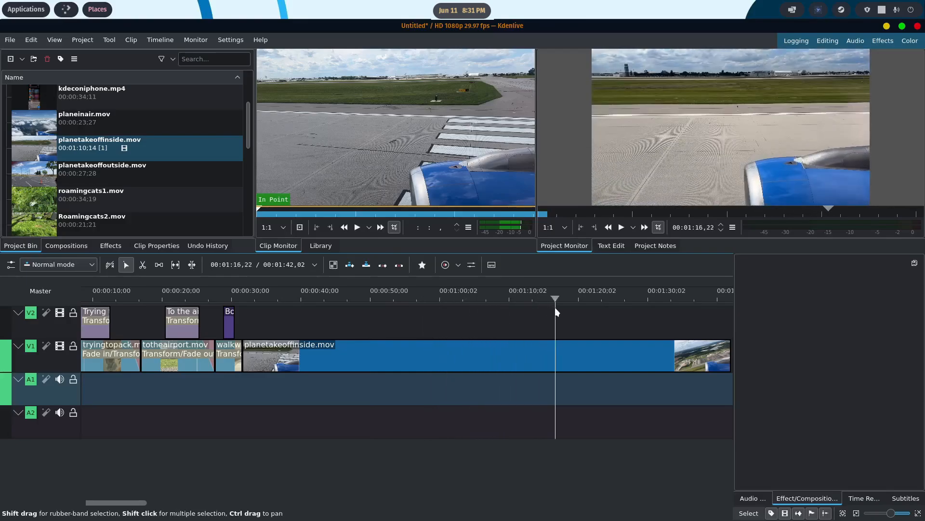
{"action": "scroll", "coordinate": [481, 316], "scroll_direction": "down", "scroll_amount": 2}
{"action": "left_click_drag", "start_coordinate": [446, 296], "coordinate": [329, 296]}
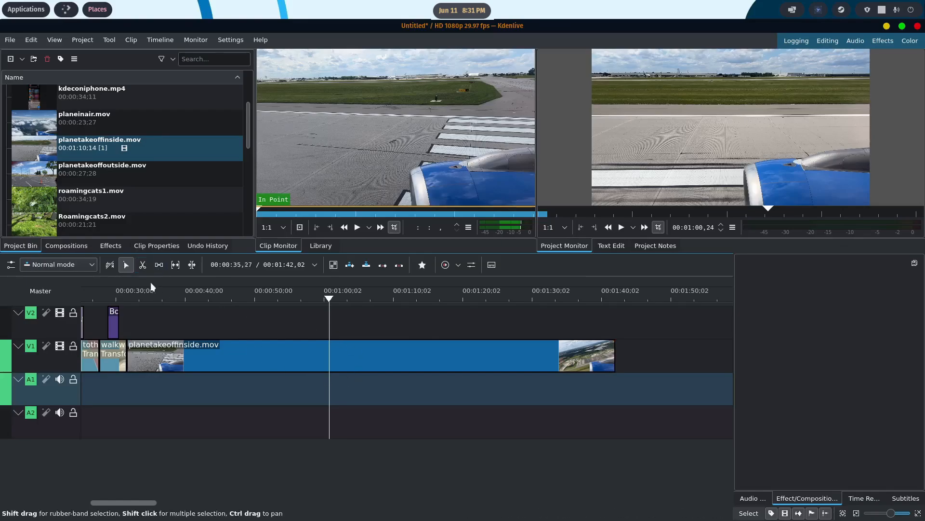
{"action": "left_click", "coordinate": [142, 266]}
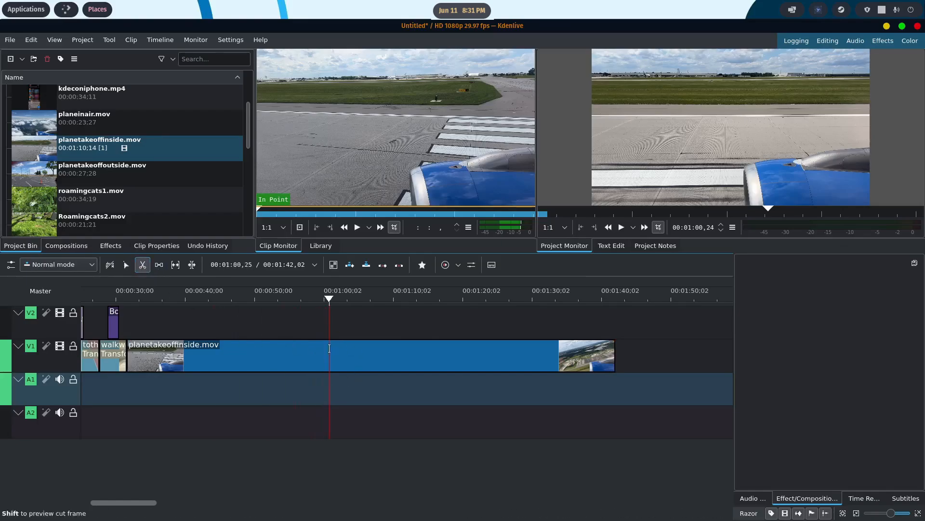
{"action": "left_click", "coordinate": [330, 348]}
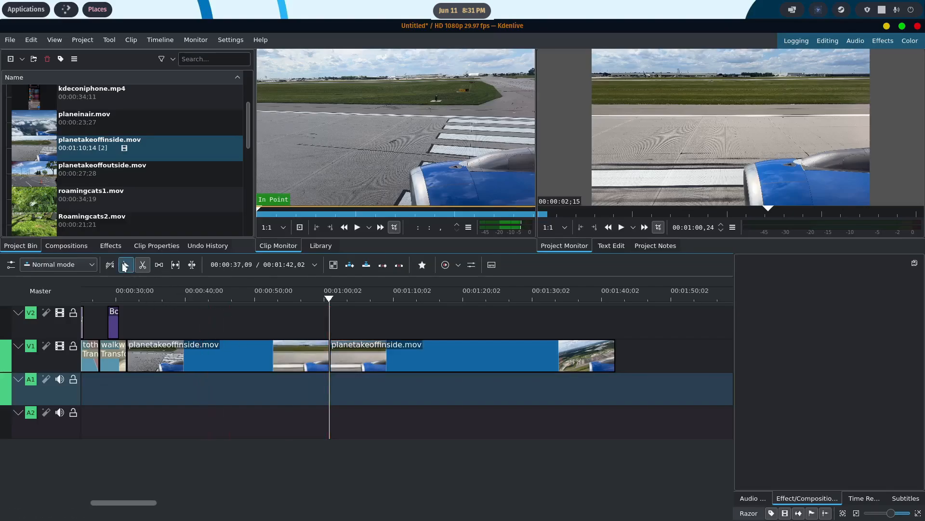
- Delete the first part of planetakeoffinside.mov and move the remaining part against the end of walkway.mov
{"action": "left_click", "coordinate": [125, 266]}
{"action": "left_click", "coordinate": [270, 359]}
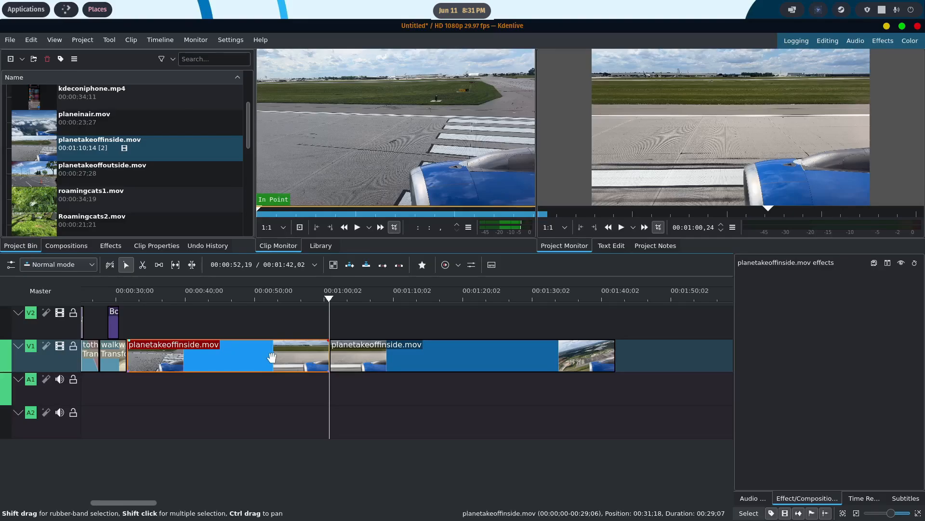
{"action": "key", "text": "Delete"}
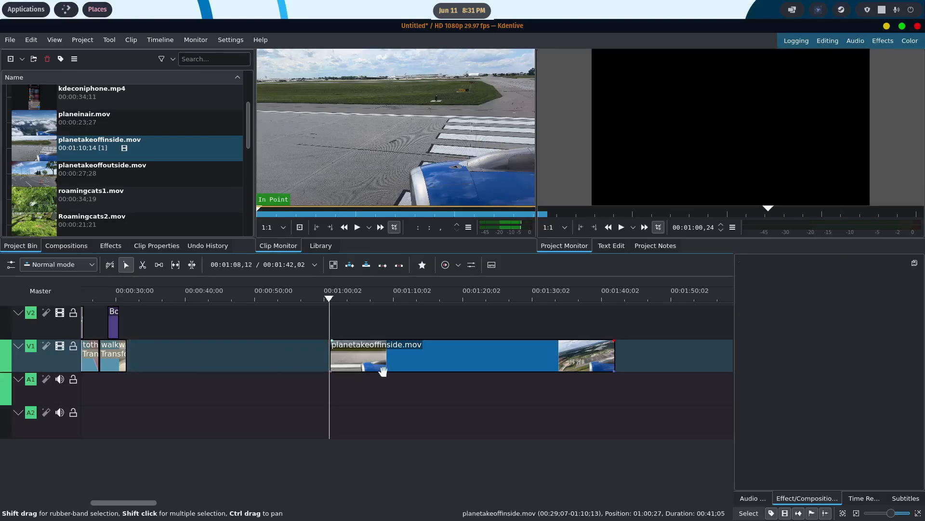
{"action": "left_click_drag", "start_coordinate": [418, 360], "coordinate": [213, 374]}
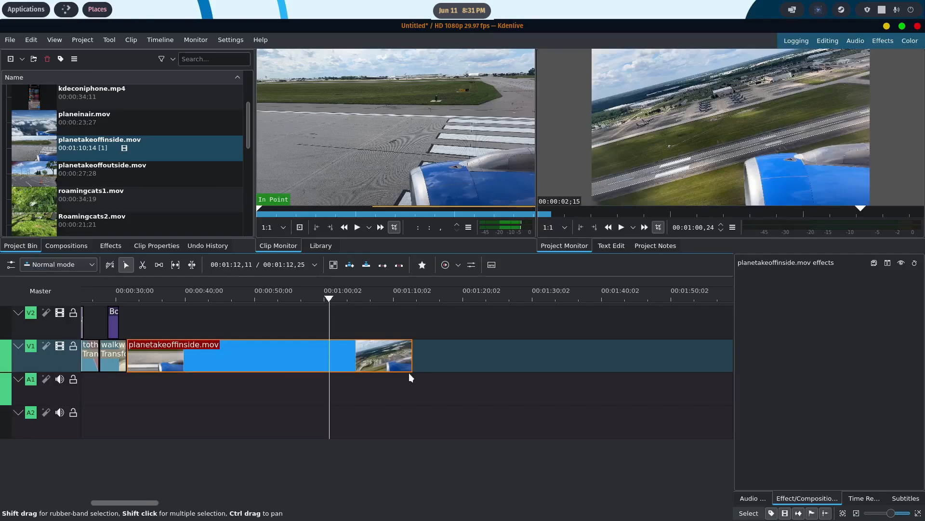
- Add a fade-in of about 00:00:02,17 to the start of planetakeoffinside.mov and play the whole timeline from the start
{"action": "scroll", "coordinate": [409, 372], "scroll_direction": "up", "scroll_amount": 5}
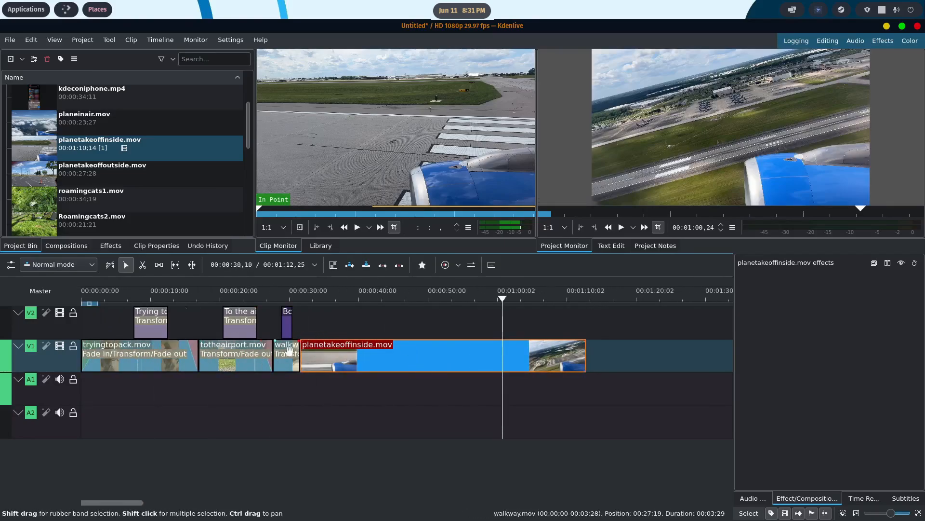
{"action": "left_click_drag", "start_coordinate": [304, 345], "coordinate": [316, 346]}
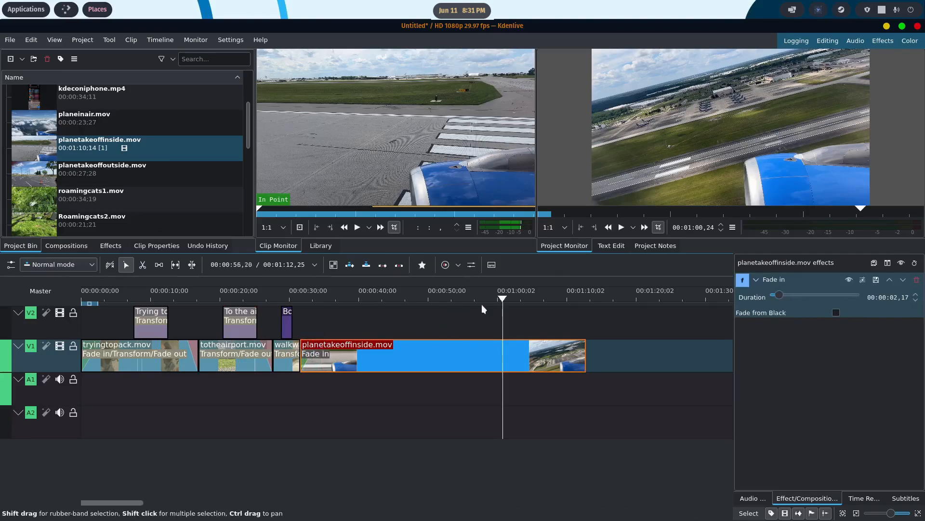
{"action": "left_click_drag", "start_coordinate": [501, 301], "coordinate": [76, 286]}
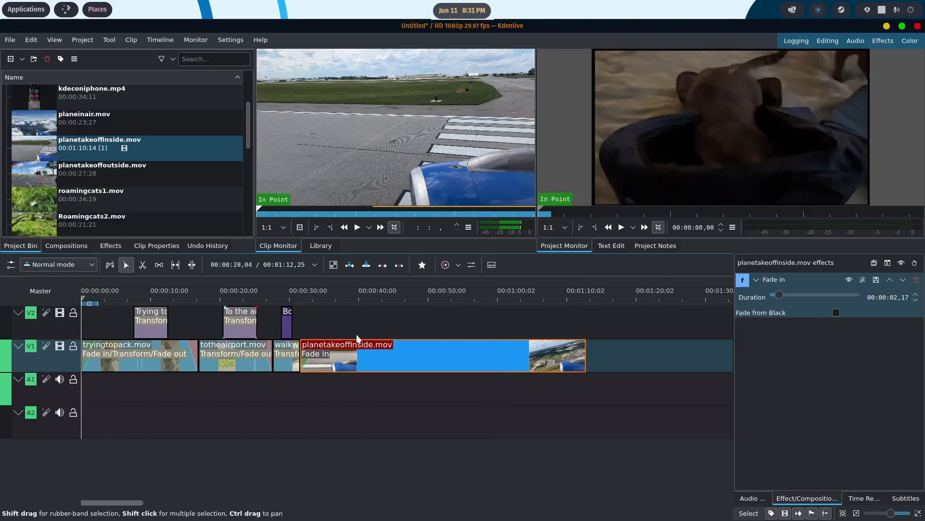
{"action": "left_click", "coordinate": [622, 227]}
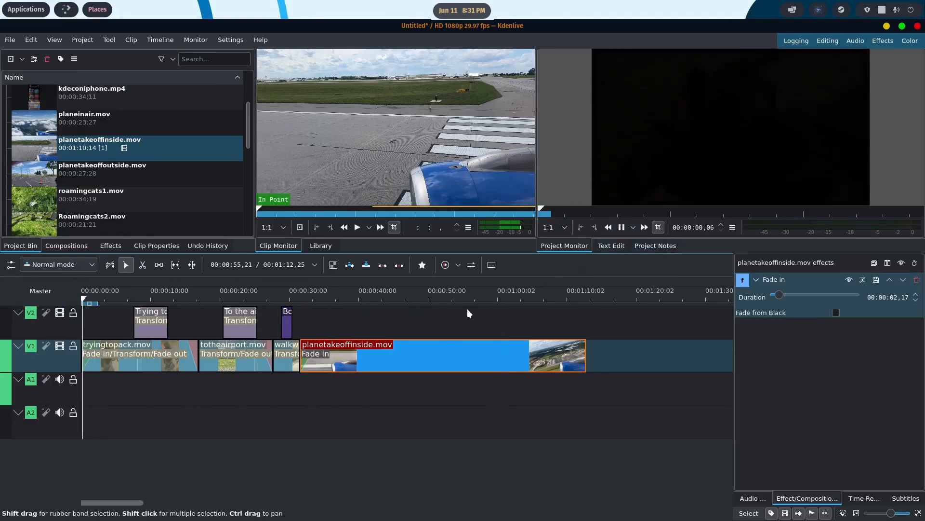
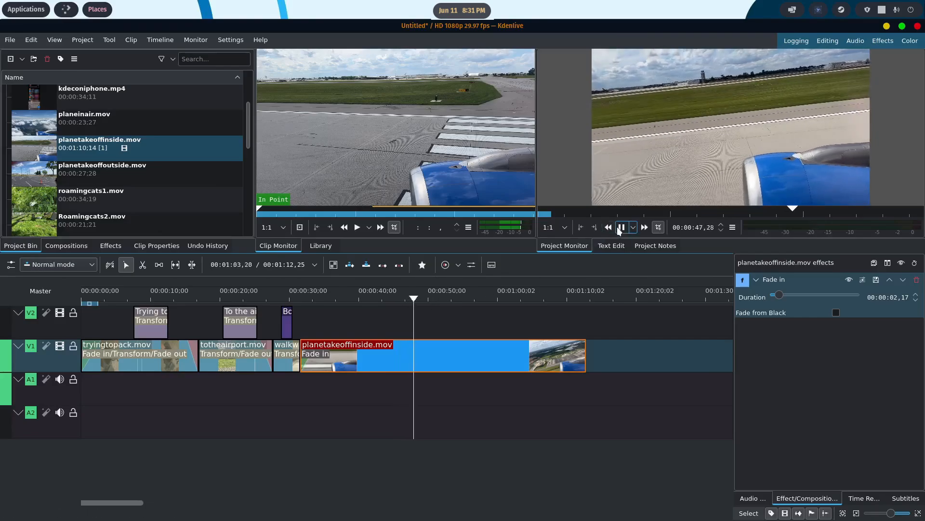
- Stop playback, cut planetakeoffinside.mov at 00:00:41,24 and delete the part before the cut
{"action": "key", "text": "space"}
{"action": "left_click_drag", "start_coordinate": [416, 299], "coordinate": [371, 313]}
{"action": "key", "text": "x"}
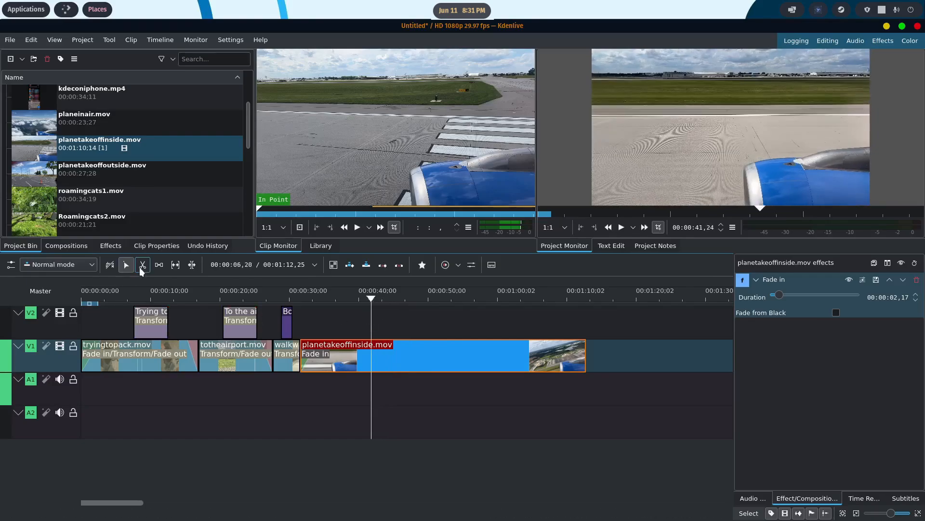
{"action": "left_click", "coordinate": [371, 351]}
{"action": "key", "text": "s"}
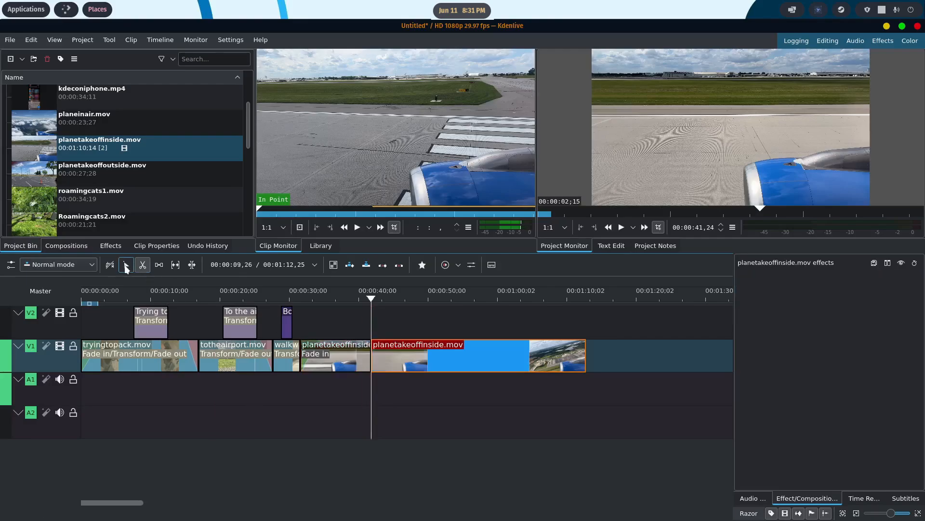
{"action": "left_click", "coordinate": [346, 348]}
{"action": "key", "text": "Delete"}
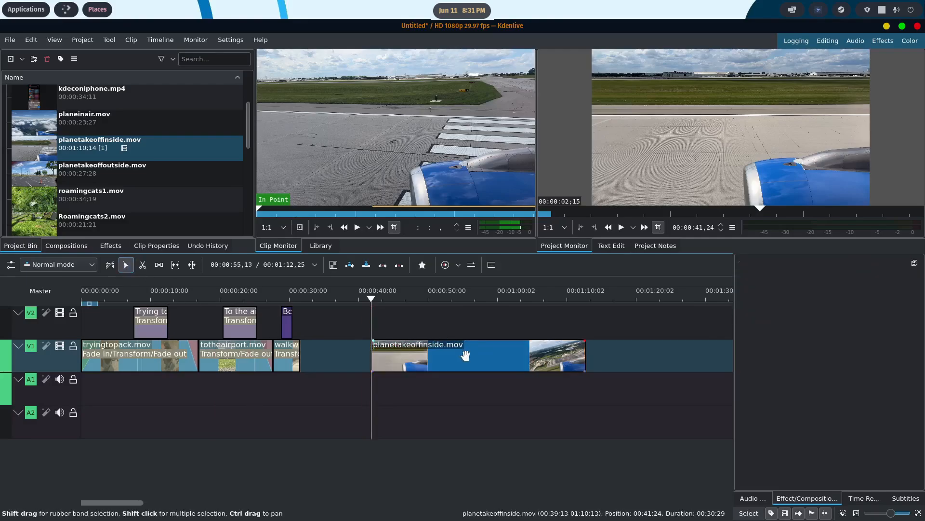
- Move the remaining planetakeoffinside.mov against the end of walkway.mov, give it a fade-in of 00:00:02,00 and play it back
{"action": "left_click", "coordinate": [377, 354]}
{"action": "left_click_drag", "start_coordinate": [377, 354], "coordinate": [314, 347]}
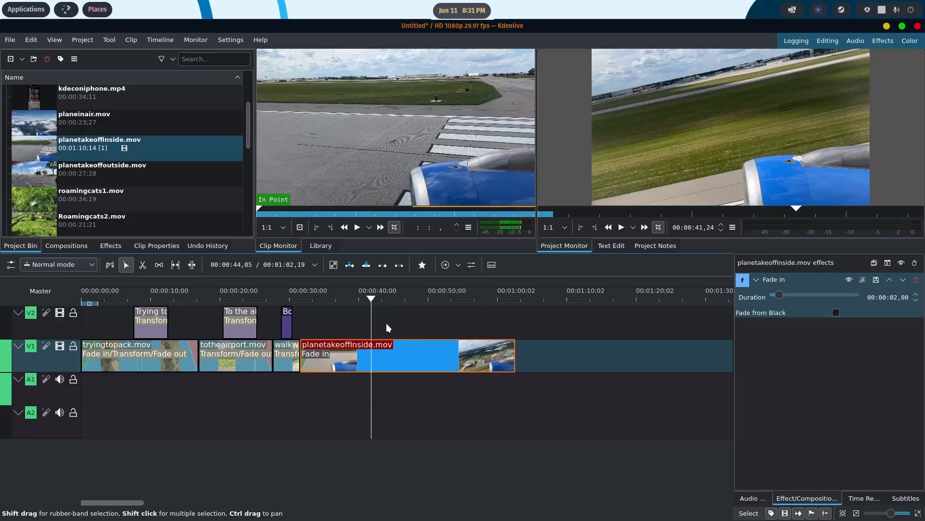
{"action": "left_click", "coordinate": [622, 227]}
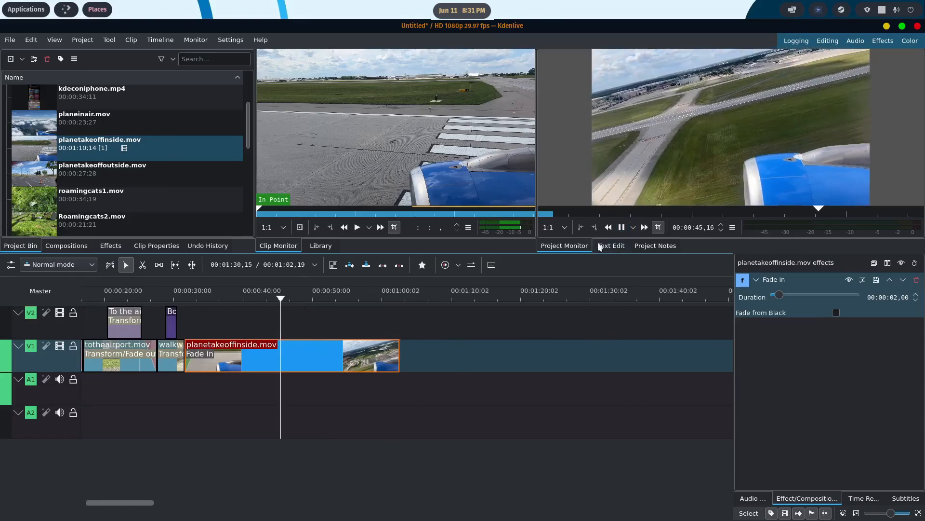
{"action": "left_click", "coordinate": [621, 228]}
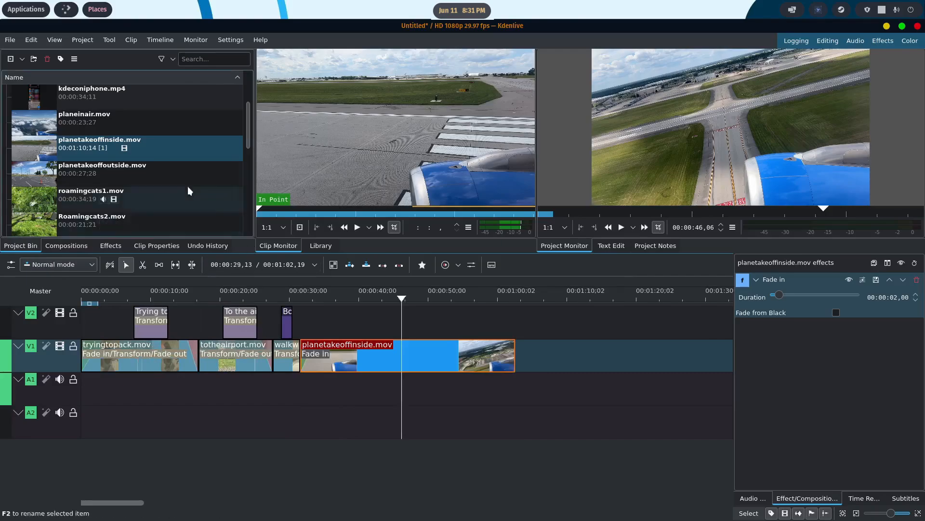
- Create a title clip in the project bin with the text "Taking off!"
{"action": "scroll", "coordinate": [126, 180], "scroll_direction": "down", "scroll_amount": 4}
{"action": "right_click", "coordinate": [71, 225]}
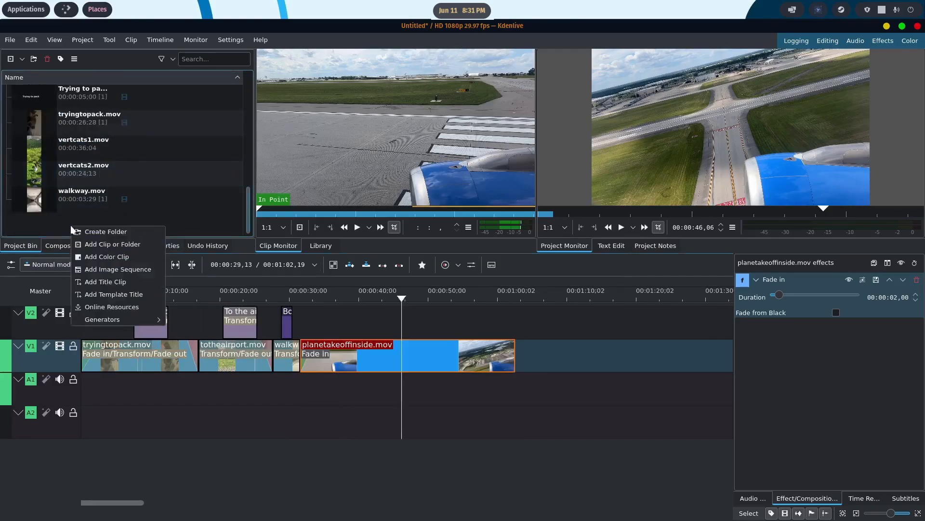
{"action": "left_click", "coordinate": [107, 282]}
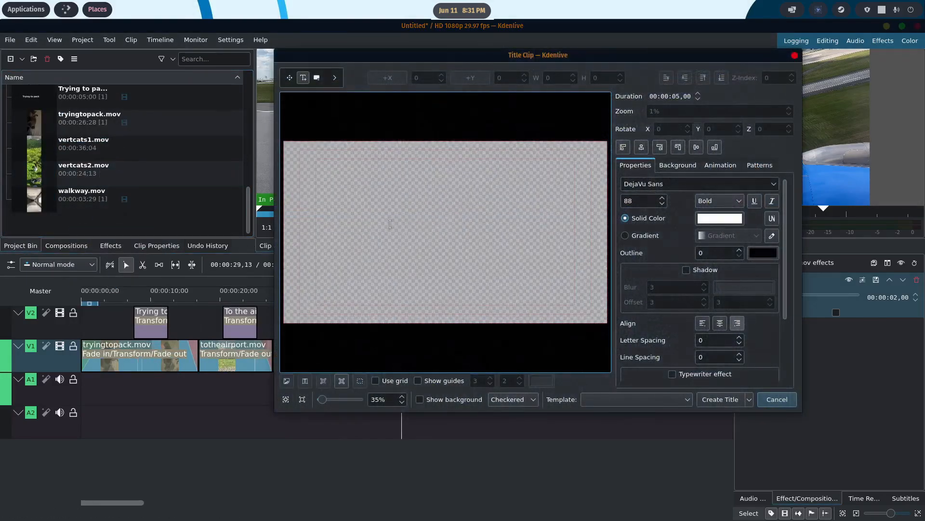
{"action": "left_click", "coordinate": [372, 218]}
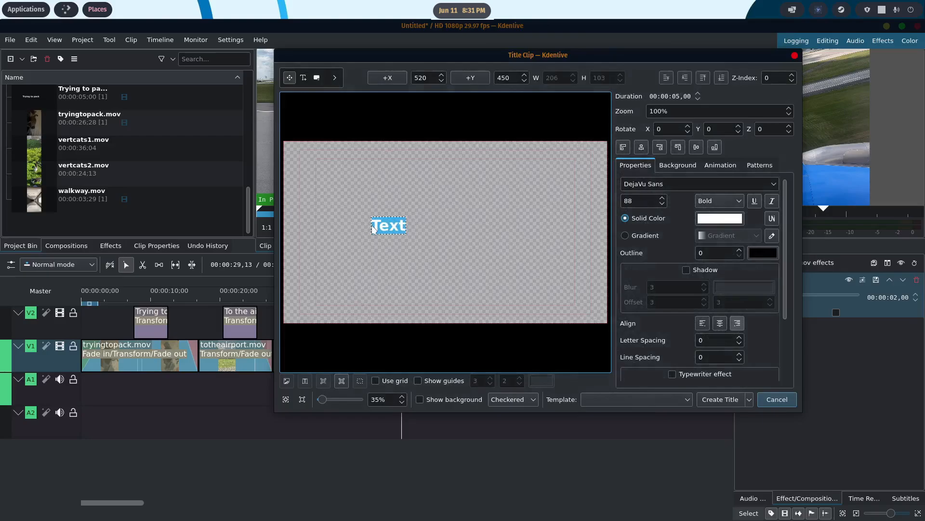
{"action": "type", "text": "Taking"}
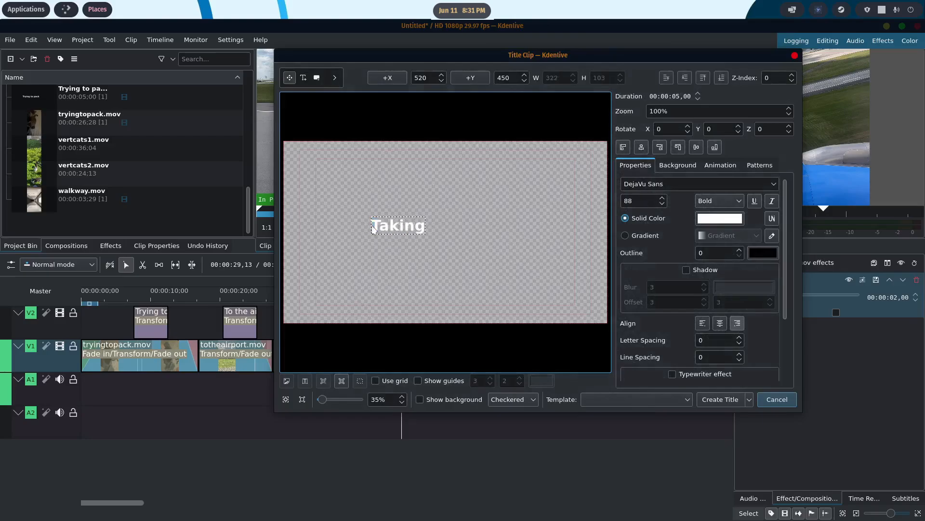
{"action": "type", "text": " off!"}
{"action": "left_click", "coordinate": [710, 400]}
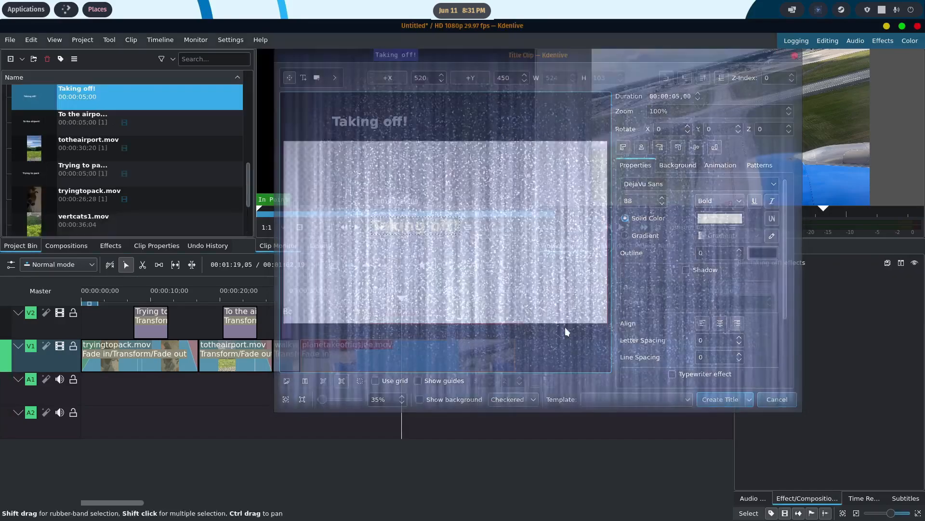
- Place the Taking off! title on V2 at about 00:00:43,12 and shift it with a Transform effect to X 139, Y 62
{"action": "left_click_drag", "start_coordinate": [364, 259], "coordinate": [403, 320]}
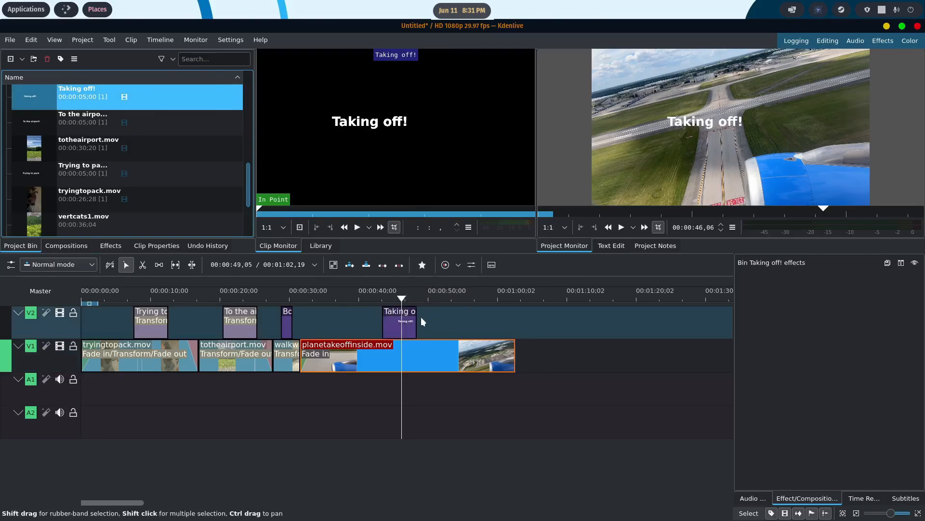
{"action": "right_click", "coordinate": [409, 321]}
{"action": "mouse_move", "coordinate": [441, 316]}
{"action": "mouse_move", "coordinate": [483, 306]}
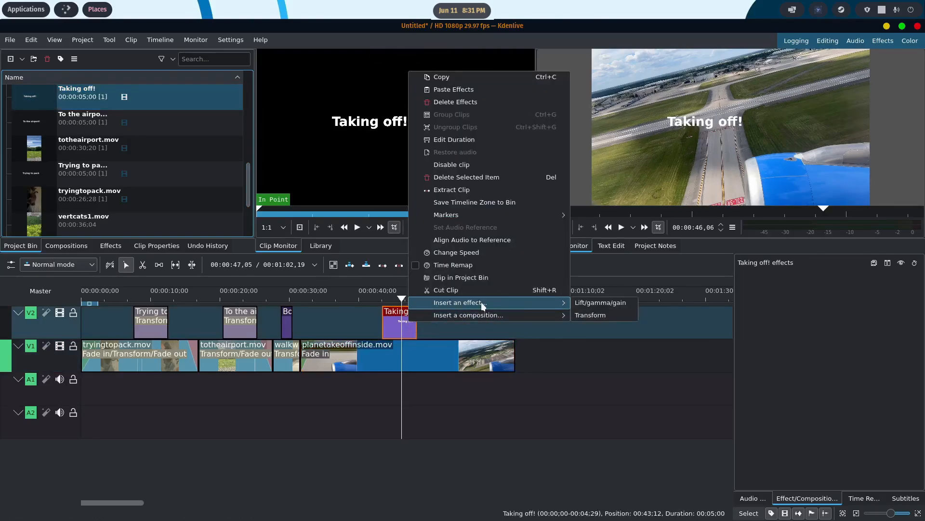
{"action": "left_click", "coordinate": [595, 314]}
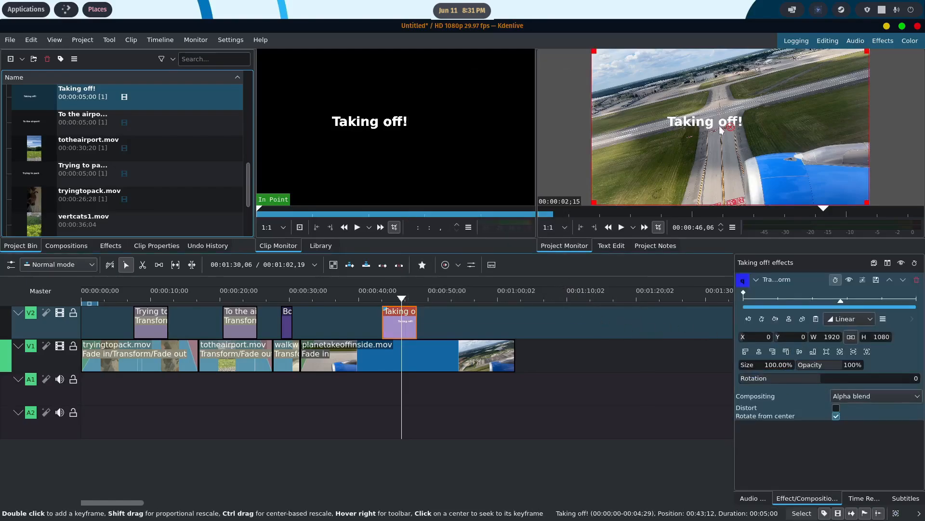
{"action": "left_click_drag", "start_coordinate": [731, 126], "coordinate": [751, 136]}
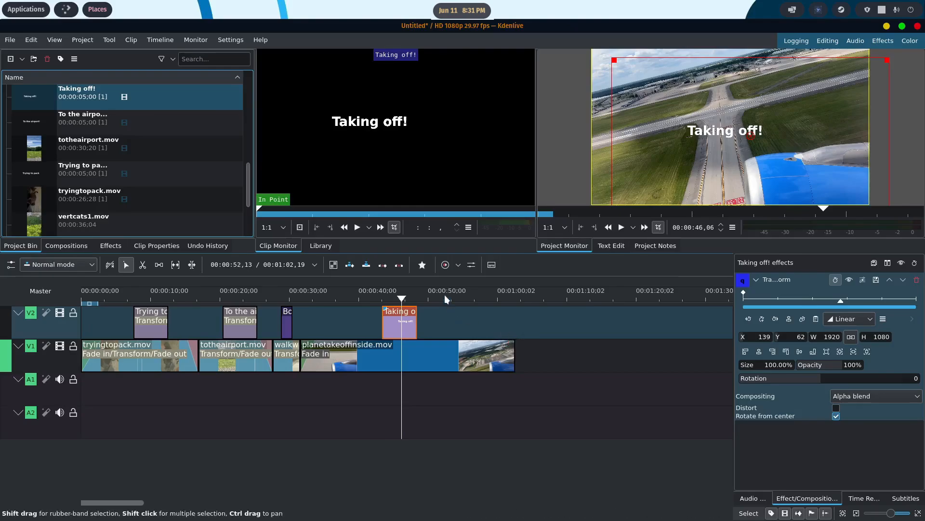
- Play the timeline from the Taking off! title to about 00:00:58,11 to review the rest of planetakeoffinside.mov
{"action": "left_click", "coordinate": [622, 227]}
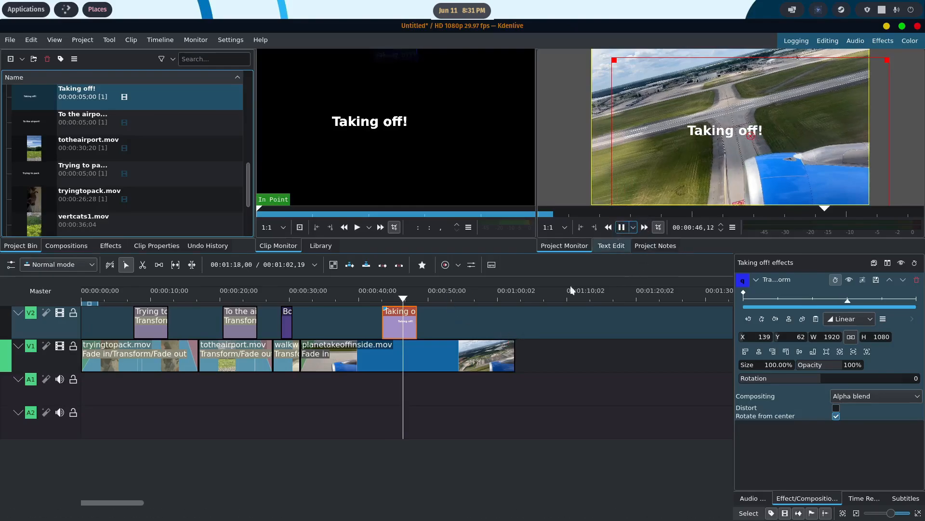
{"action": "left_click", "coordinate": [456, 349]}
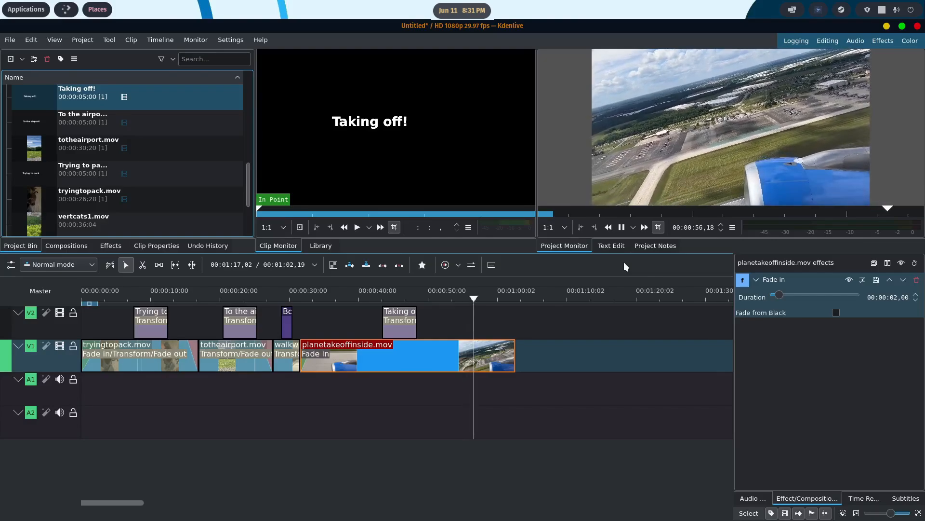
{"action": "key", "text": "space"}
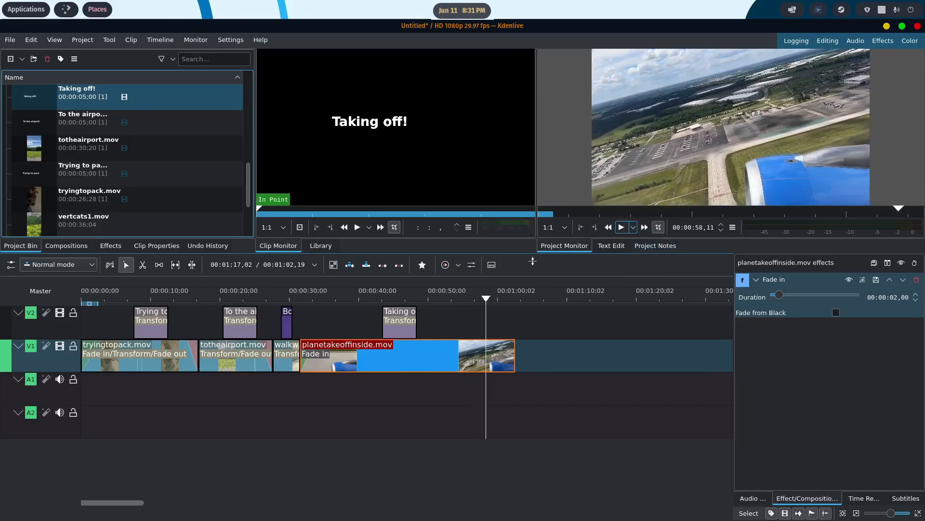
- Cut planetakeoffinside.mov at 00:00:55,22 and delete the part after the cut
{"action": "mouse_move", "coordinate": [484, 300]}
{"action": "left_mouse_down"}
{"action": "mouse_move", "coordinate": [431, 300]}
{"action": "mouse_move", "coordinate": [468, 301]}
{"action": "left_mouse_up"}
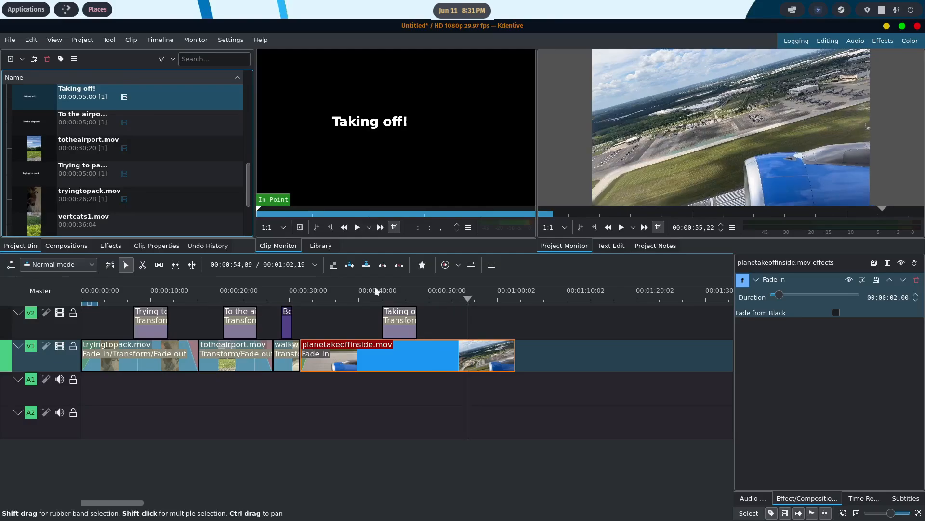
{"action": "left_click", "coordinate": [143, 264]}
{"action": "left_click", "coordinate": [468, 351]}
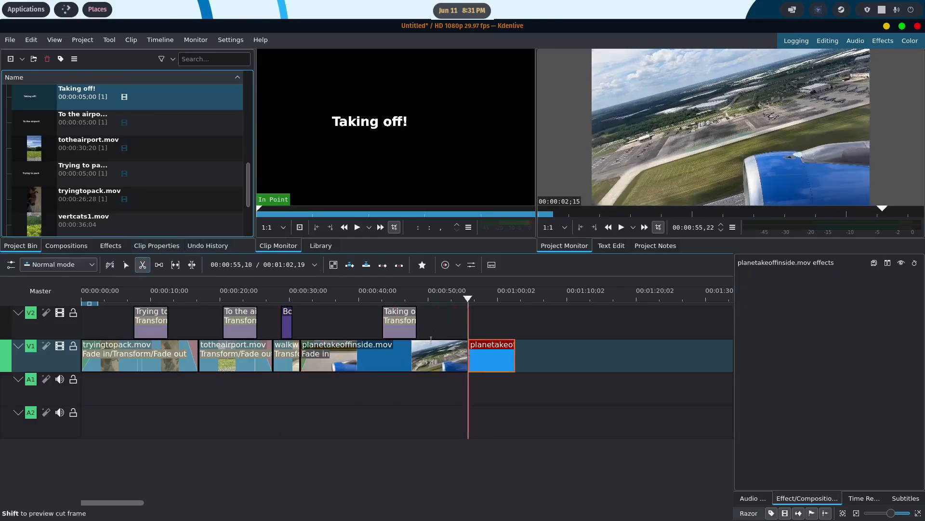
{"action": "left_click", "coordinate": [126, 265]}
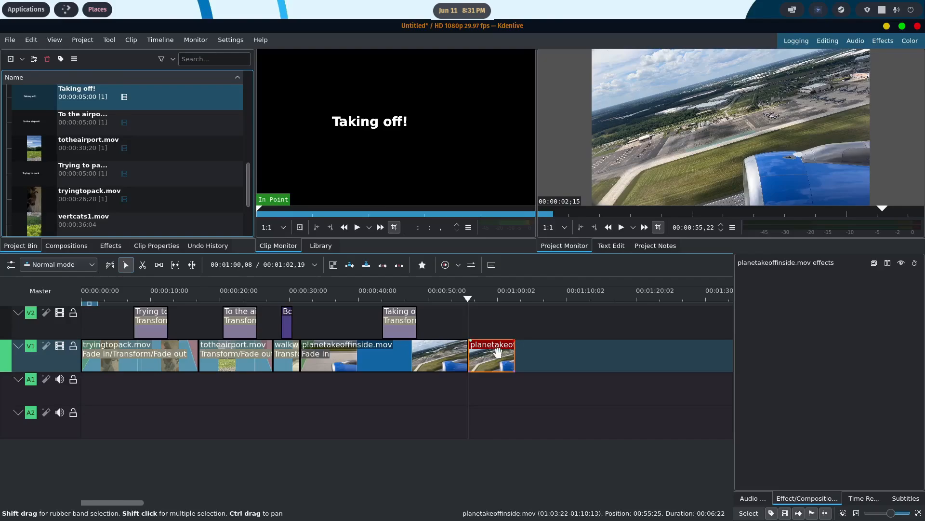
{"action": "key", "text": "Delete"}
- Place planetakeoffoutside.mov on V1 directly after planetakeoffinside.mov, then ungroup it and delete its audio from A1
{"action": "left_click_drag", "start_coordinate": [470, 300], "coordinate": [449, 301]}
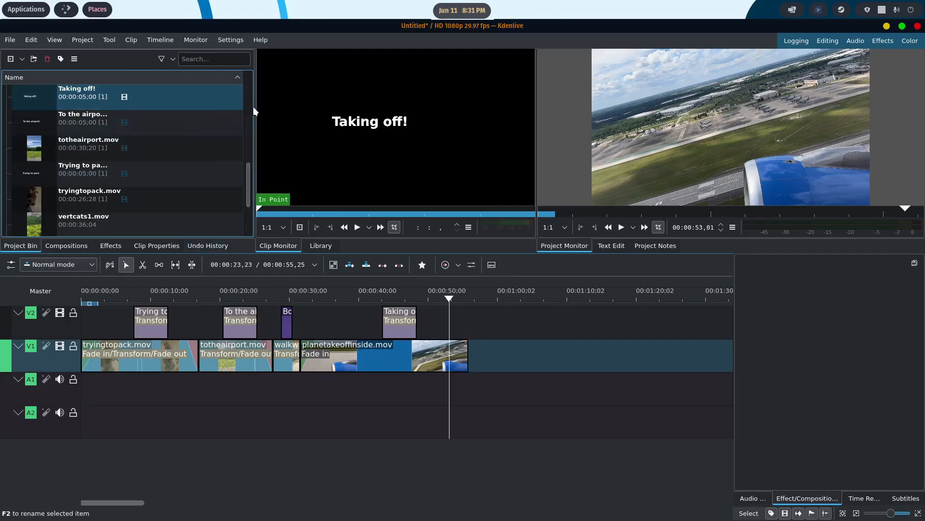
{"action": "left_click_drag", "start_coordinate": [247, 173], "coordinate": [251, 124]}
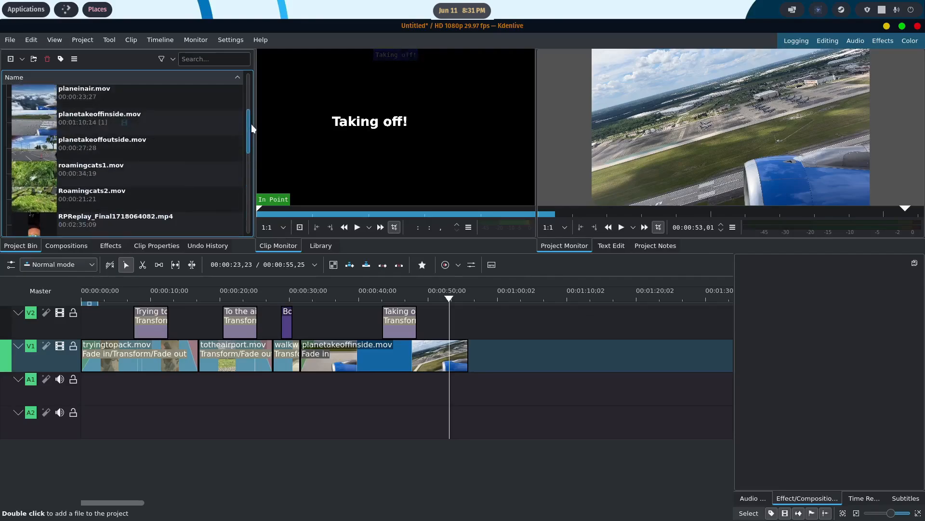
{"action": "left_click_drag", "start_coordinate": [37, 143], "coordinate": [496, 371]}
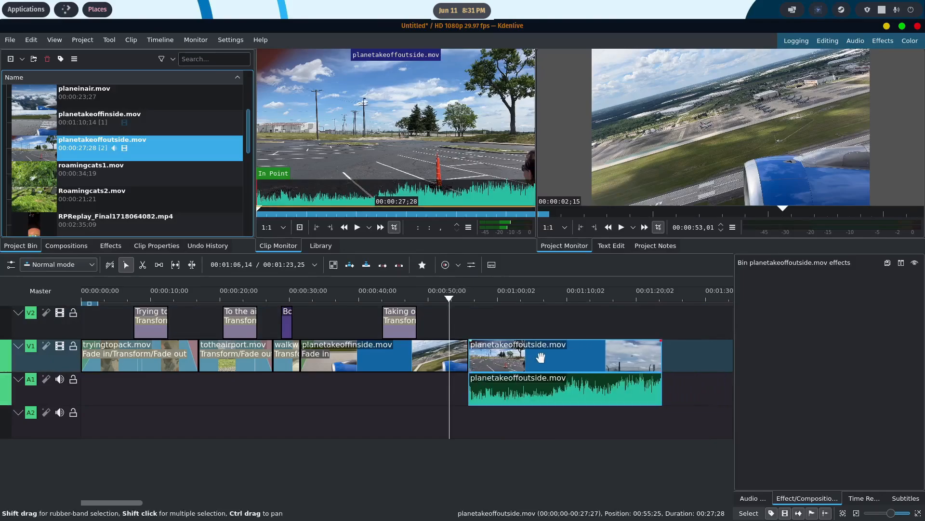
{"action": "scroll", "coordinate": [541, 358], "scroll_direction": "down", "scroll_amount": 2}
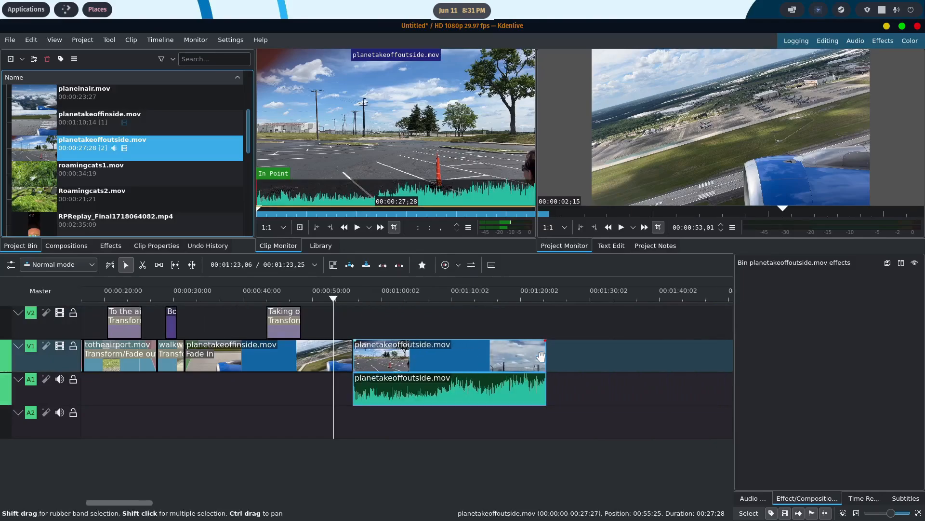
{"action": "right_click", "coordinate": [444, 354]}
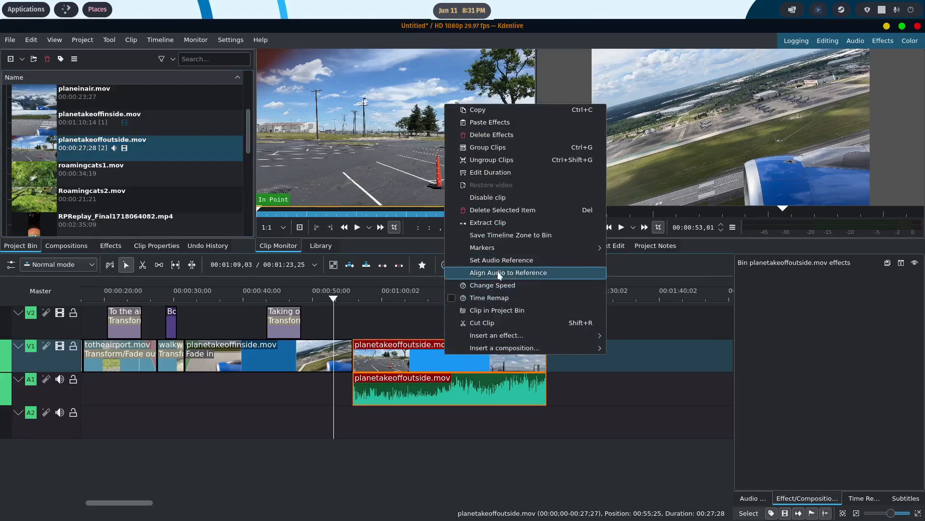
{"action": "left_click", "coordinate": [495, 159]}
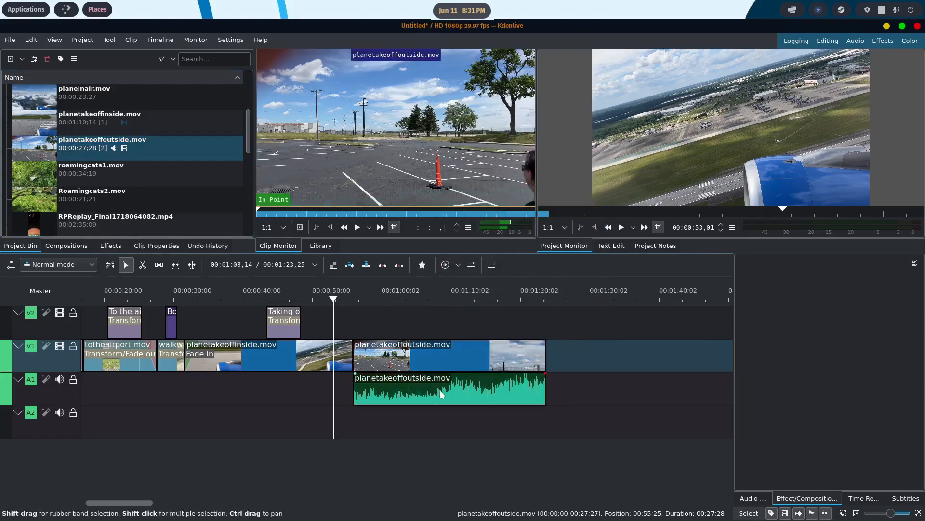
{"action": "left_click", "coordinate": [442, 394]}
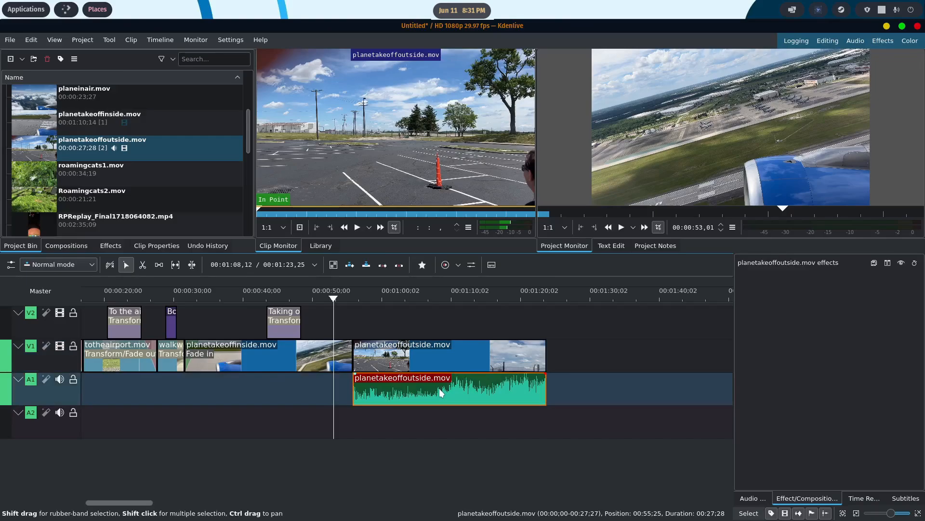
{"action": "key", "text": "Delete"}
- Scrub through planetakeoffoutside.mov to find the plane, cut the clip at 00:01:15,06 and delete the part before the cut
{"action": "left_click_drag", "start_coordinate": [334, 297], "coordinate": [487, 301]}
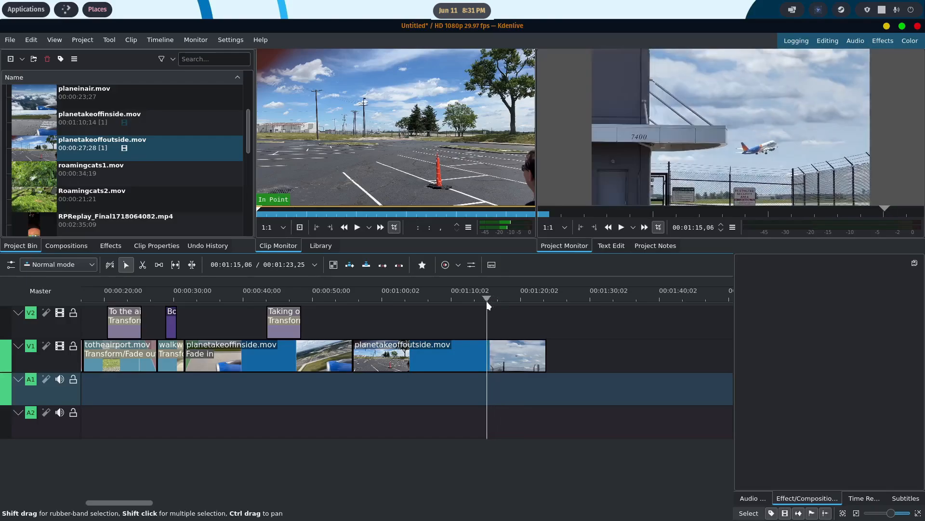
{"action": "left_click", "coordinate": [145, 266]}
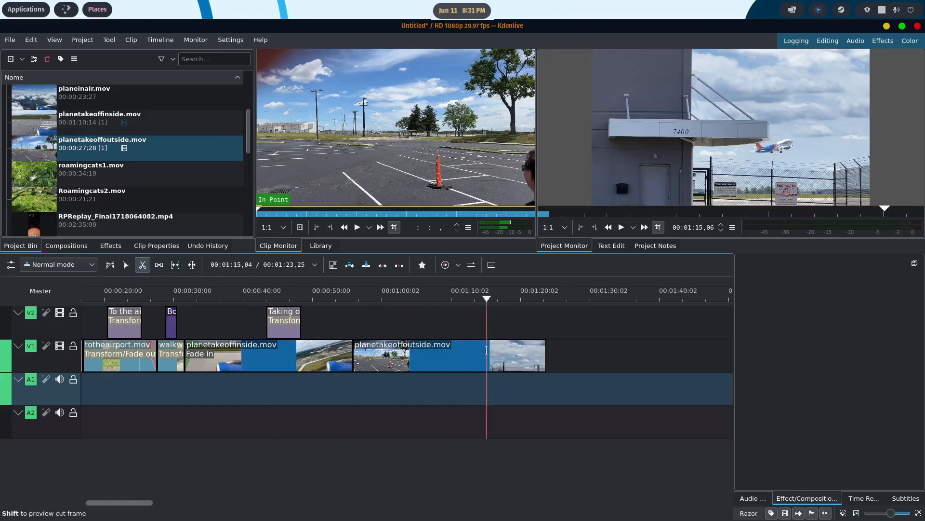
{"action": "left_click", "coordinate": [486, 350]}
{"action": "left_click", "coordinate": [125, 264]}
{"action": "left_click", "coordinate": [416, 361]}
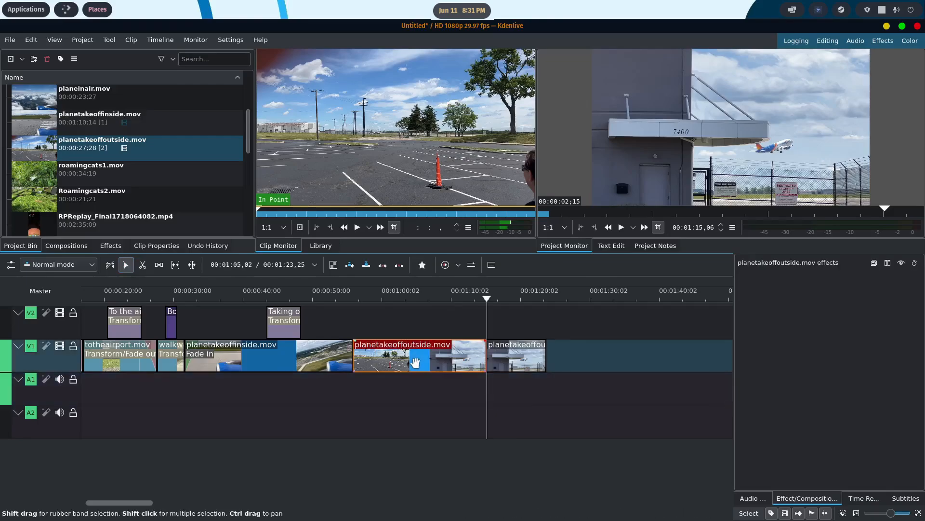
{"action": "key", "text": "Delete"}
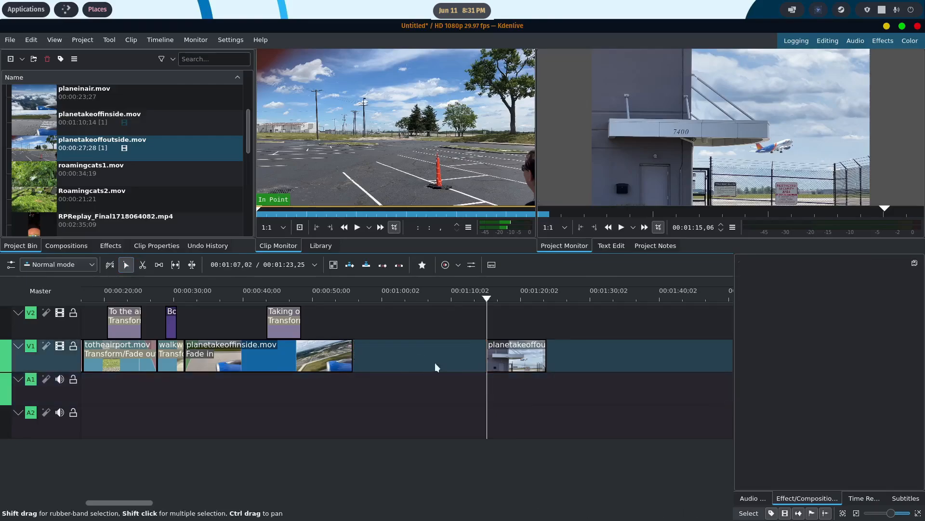
- Remove the space on V1 before the remaining planetakeoffoutside.mov and play the transition from 00:00:54,15
{"action": "right_click", "coordinate": [412, 365]}
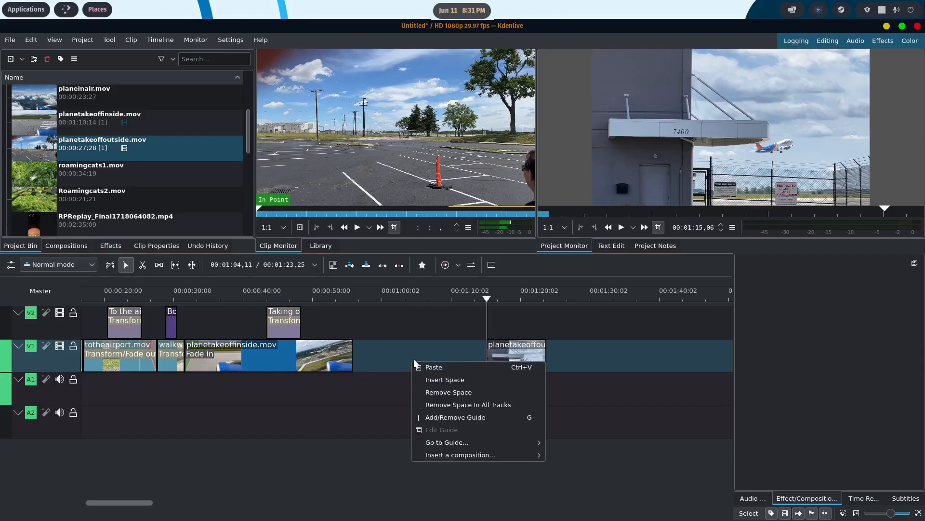
{"action": "left_click", "coordinate": [440, 392]}
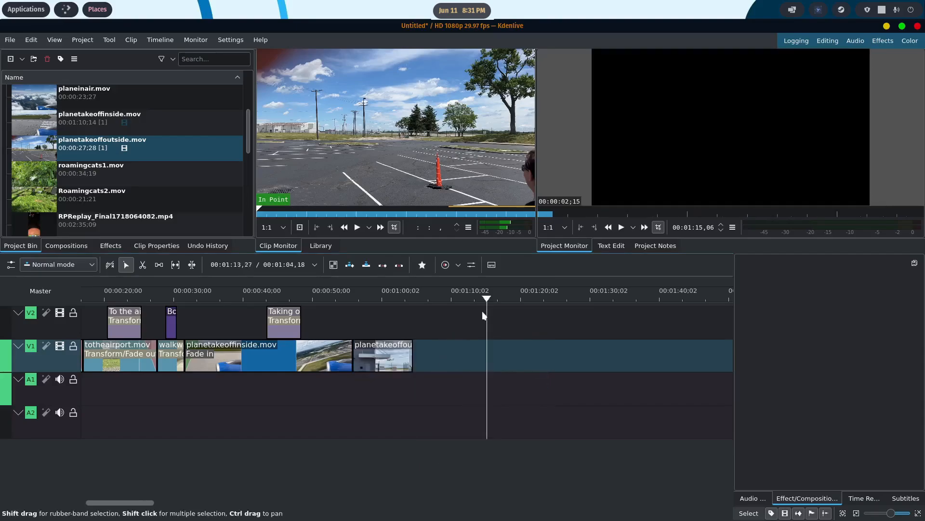
{"action": "left_click_drag", "start_coordinate": [486, 301], "coordinate": [343, 302]}
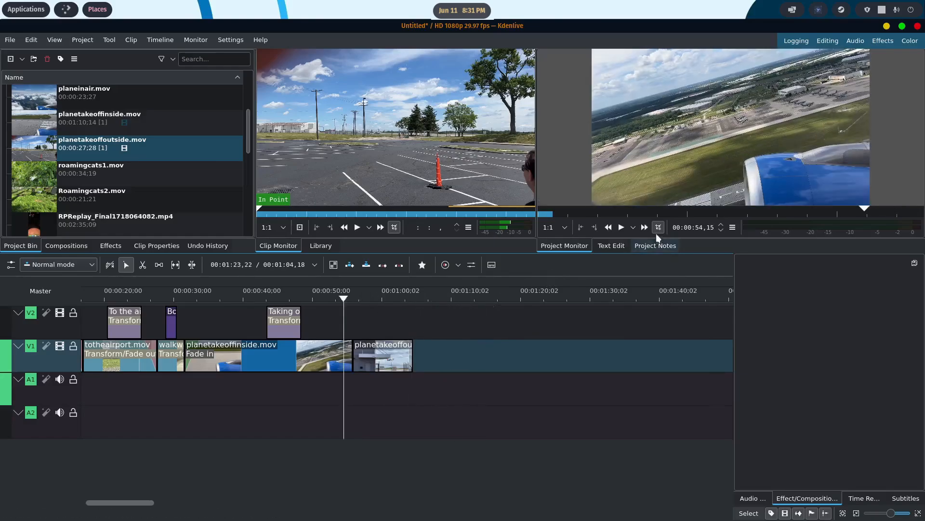
{"action": "key", "text": "space"}
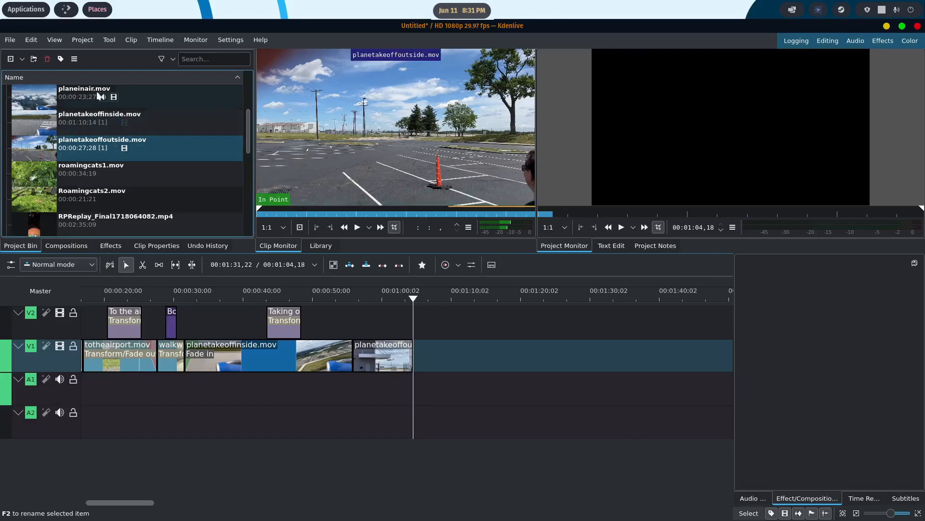
- Place planeinair.mov on V1 directly after planetakeoffoutside.mov, then ungroup it and delete its audio from A1
{"action": "scroll", "coordinate": [209, 136], "scroll_direction": "up", "scroll_amount": 2}
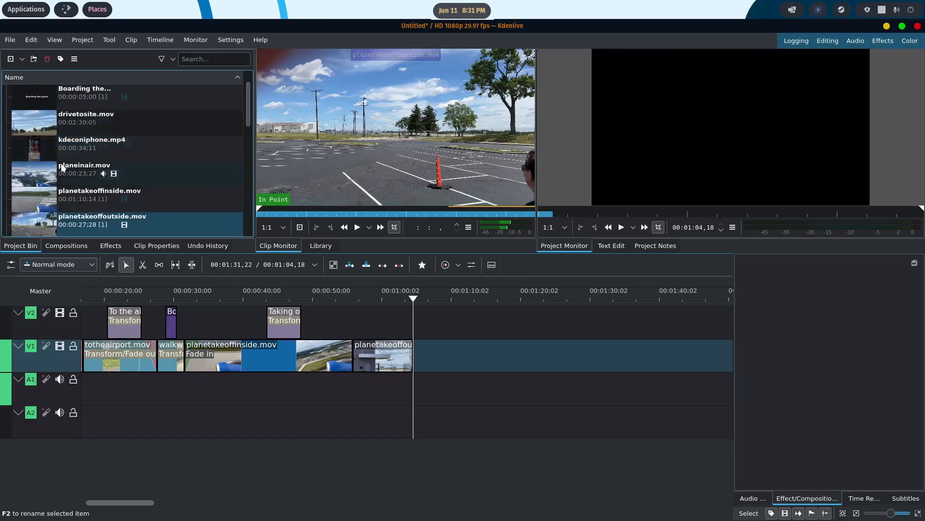
{"action": "left_click_drag", "start_coordinate": [33, 175], "coordinate": [407, 350]}
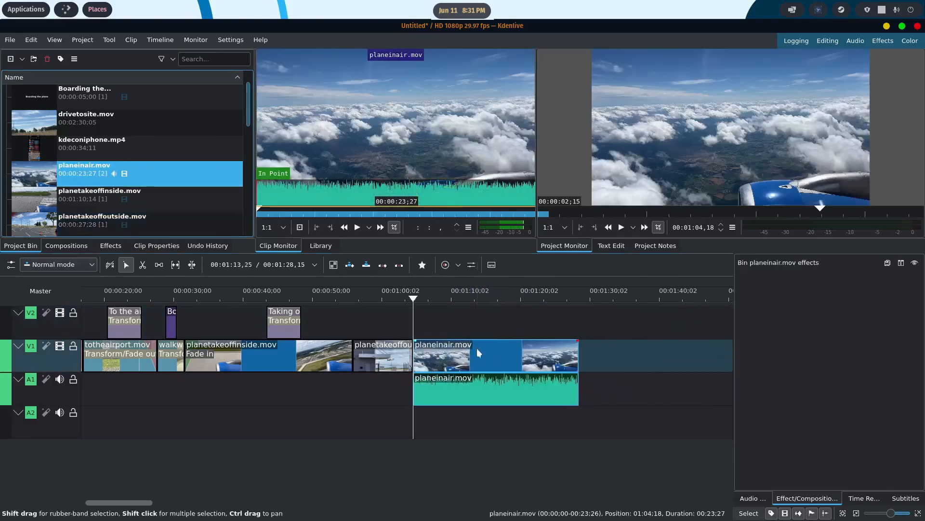
{"action": "right_click", "coordinate": [476, 348]}
{"action": "left_click", "coordinate": [524, 155]}
{"action": "left_click", "coordinate": [484, 384]}
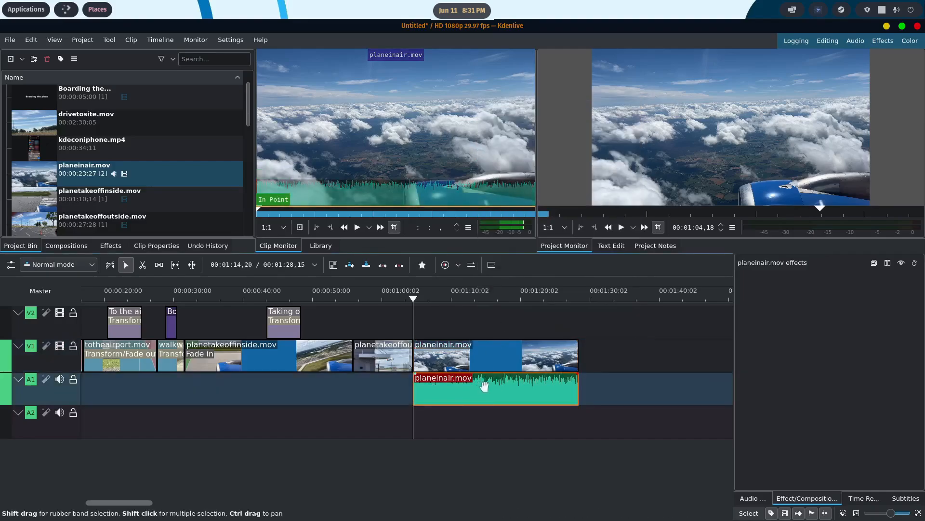
{"action": "key", "text": "Delete"}
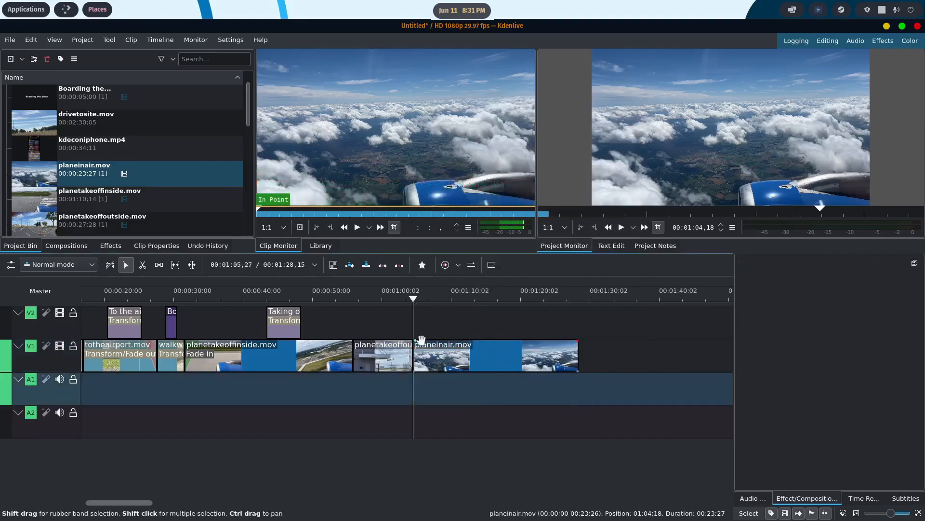
- Add a fade-in of 00:00:02,13 to planeinair.mov and play the timeline from the start
{"action": "left_click_drag", "start_coordinate": [420, 346], "coordinate": [428, 349]}
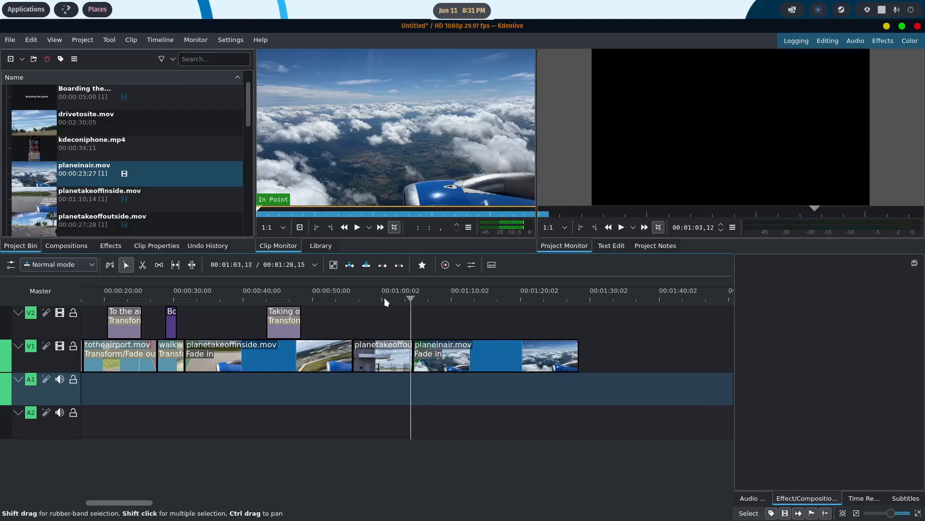
{"action": "left_click_drag", "start_coordinate": [384, 297], "coordinate": [66, 289]}
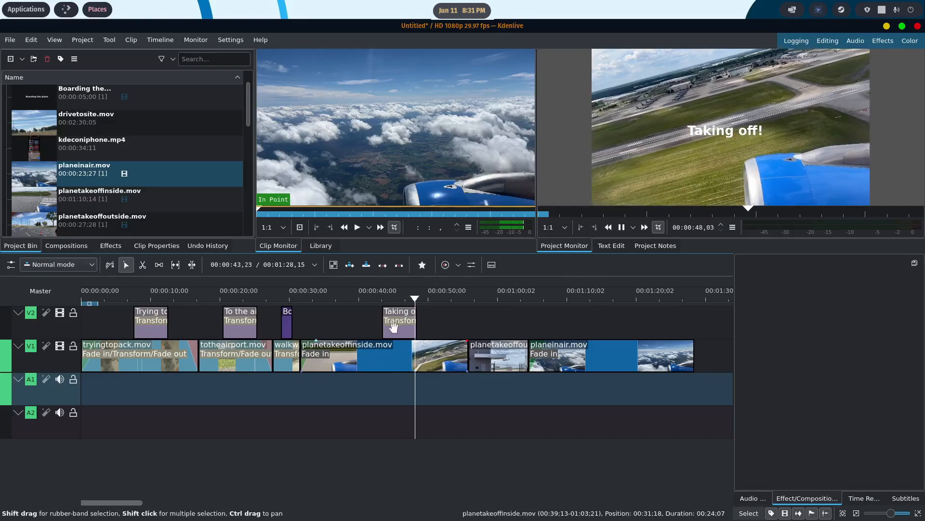
- Move the "Taking off!" title about 3 seconds earlier on V2 and review the playback into planeinair.mov
{"action": "left_click_drag", "start_coordinate": [398, 329], "coordinate": [376, 329]}
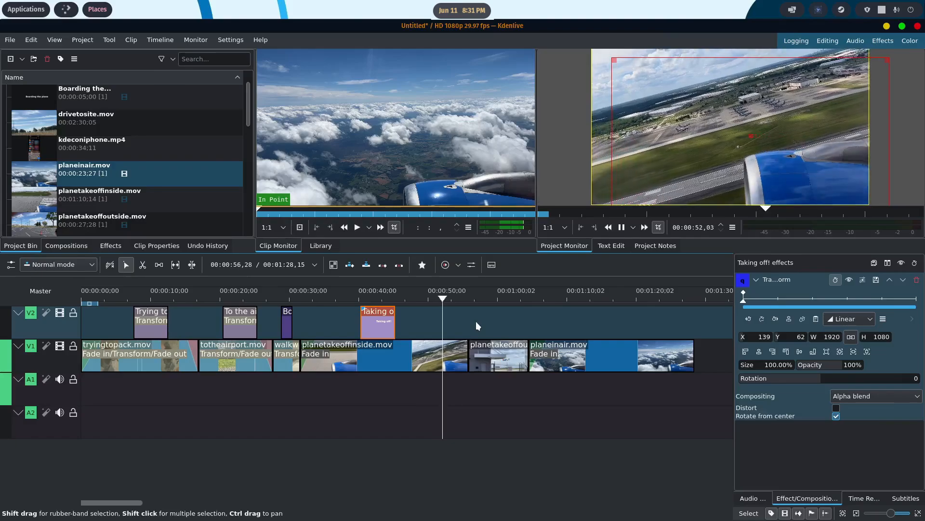
{"action": "left_click", "coordinate": [550, 358]}
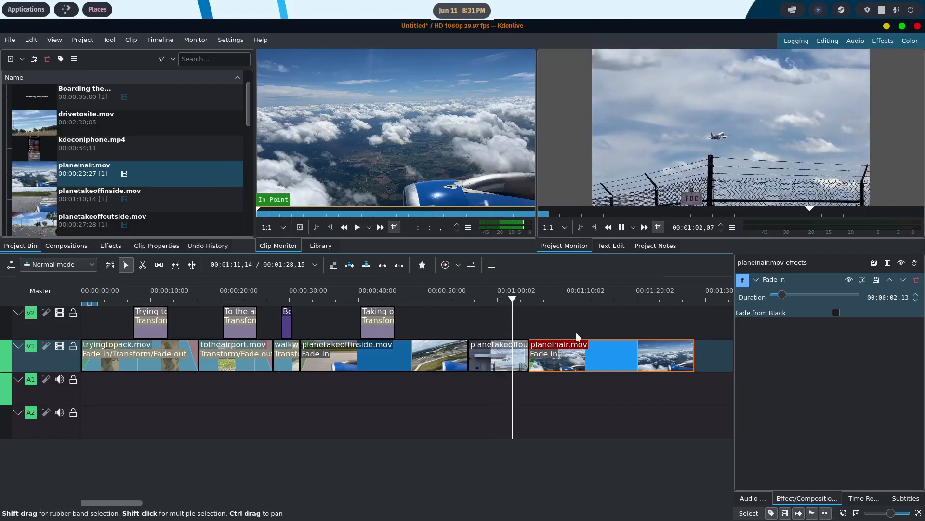
{"action": "scroll", "coordinate": [576, 331], "scroll_direction": "down", "scroll_amount": 2}
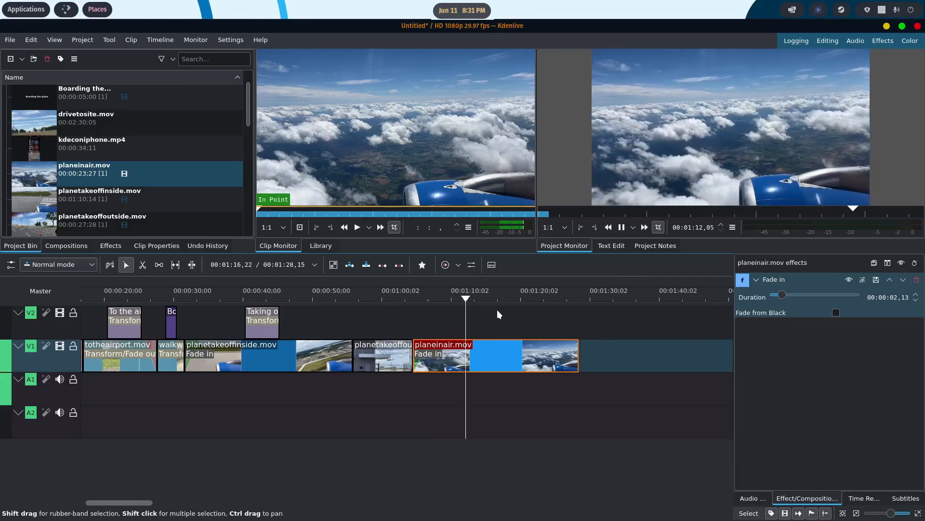
{"action": "left_click", "coordinate": [621, 227]}
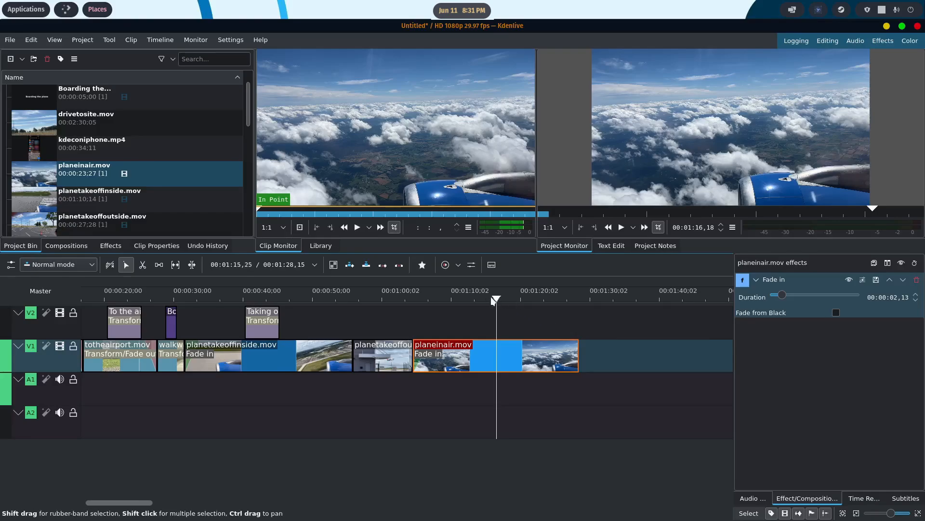
- Trim the end of planeinair.mov at 00:01:18,22 and play the timeline from shortly before the clip
{"action": "left_click_drag", "start_coordinate": [515, 299], "coordinate": [510, 297]}
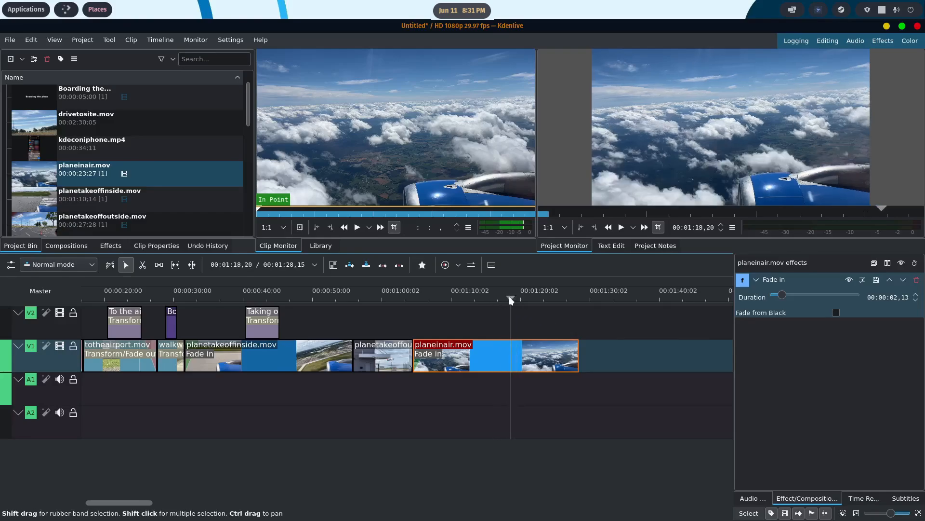
{"action": "key", "text": "x"}
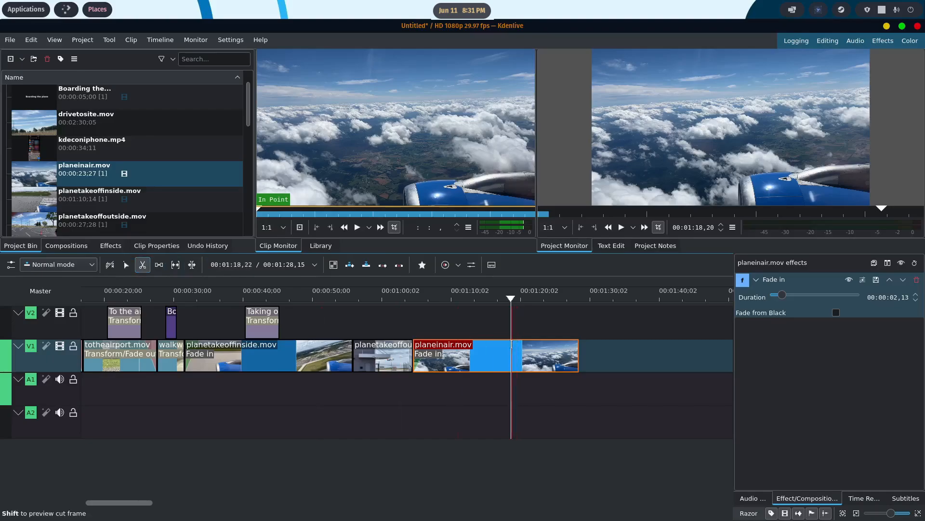
{"action": "left_click", "coordinate": [511, 355]}
{"action": "left_click", "coordinate": [126, 265]}
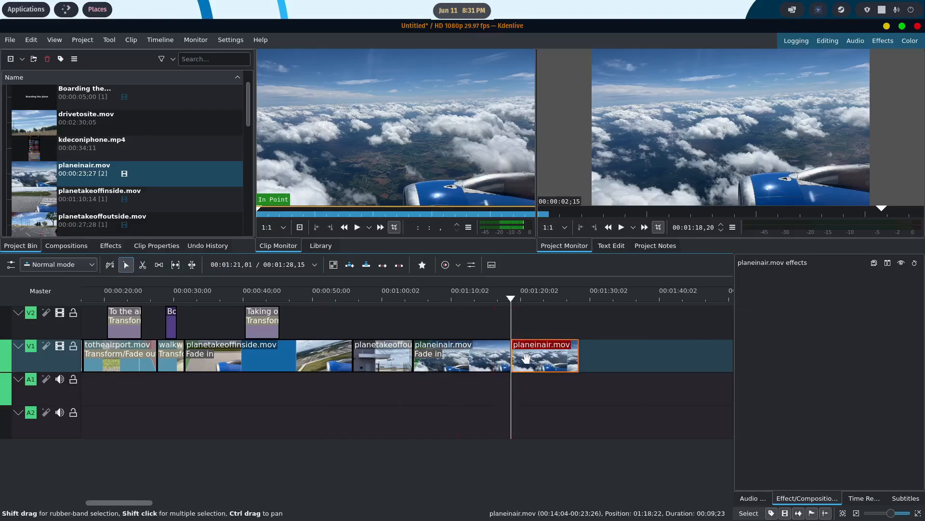
{"action": "key", "text": "Delete"}
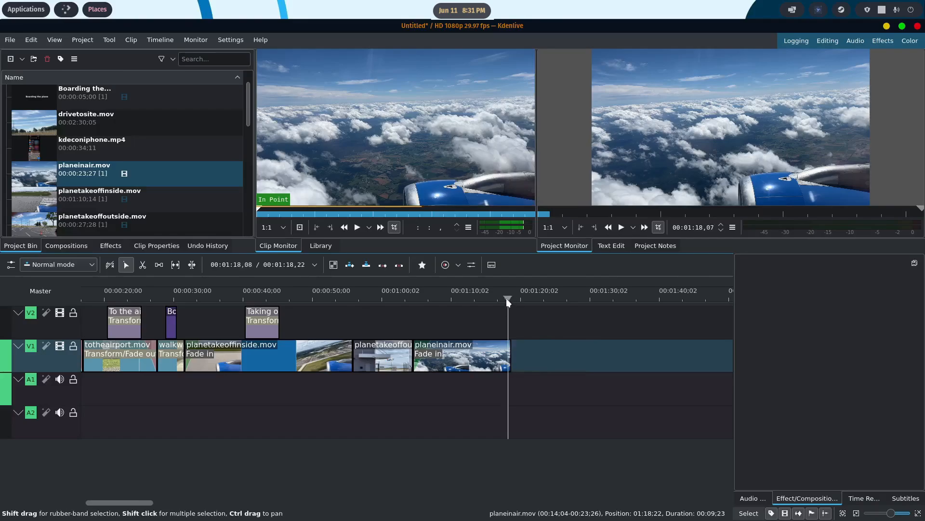
{"action": "left_click_drag", "start_coordinate": [507, 300], "coordinate": [403, 304]}
{"action": "left_click", "coordinate": [621, 227]}
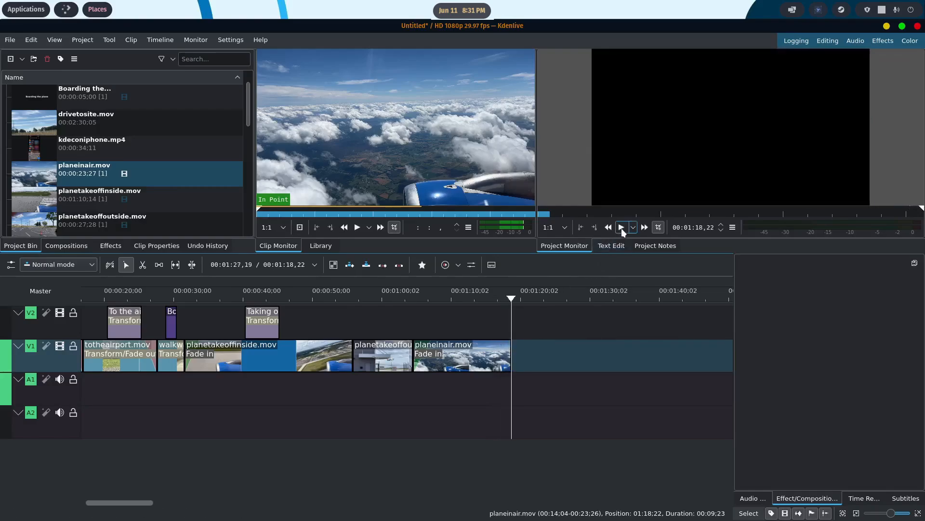
- Create a title clip reading "Almost there!" and place it on V2 above planeinair.mov at 00:01:09,13
{"action": "scroll", "coordinate": [183, 198], "scroll_direction": "down", "scroll_amount": 5}
{"action": "right_click", "coordinate": [72, 229]}
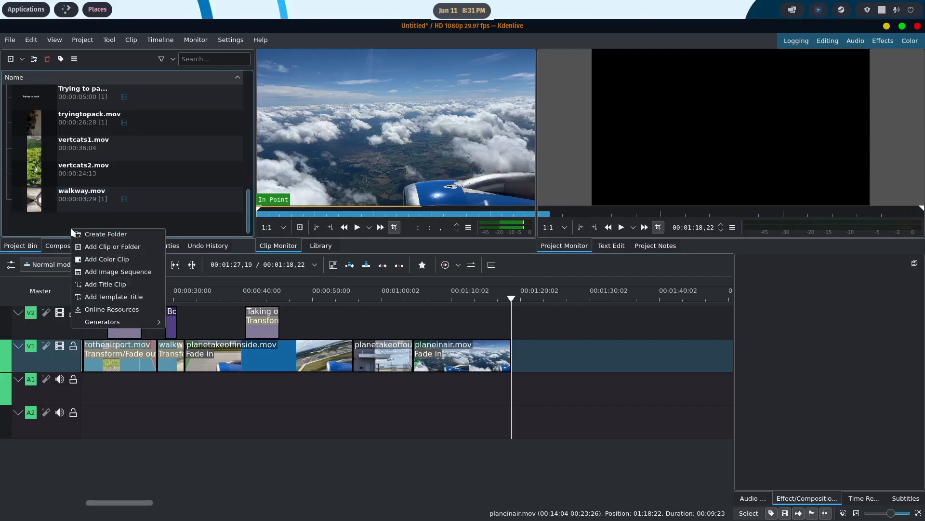
{"action": "left_click", "coordinate": [105, 284]}
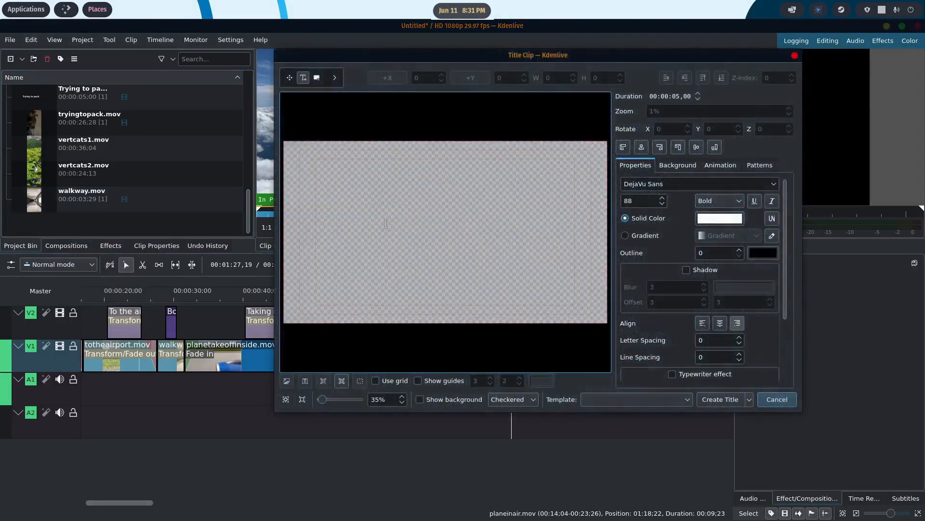
{"action": "left_click", "coordinate": [387, 225]}
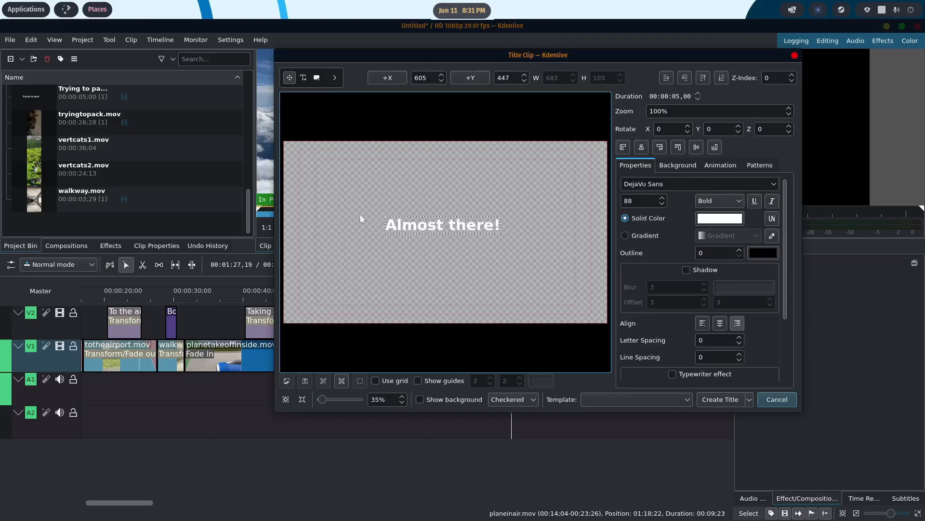
{"action": "left_click", "coordinate": [733, 404]}
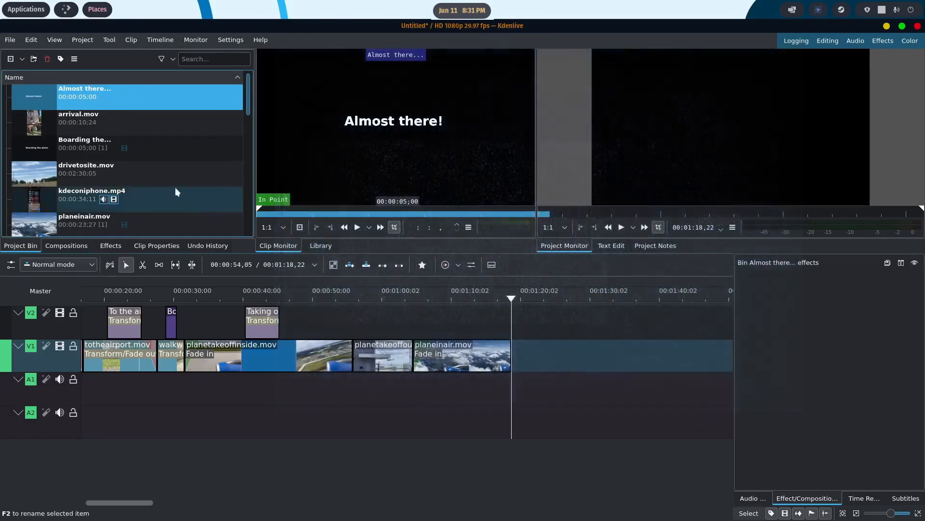
{"action": "left_click_drag", "start_coordinate": [357, 262], "coordinate": [463, 322]}
{"action": "left_click_drag", "start_coordinate": [514, 299], "coordinate": [461, 301]}
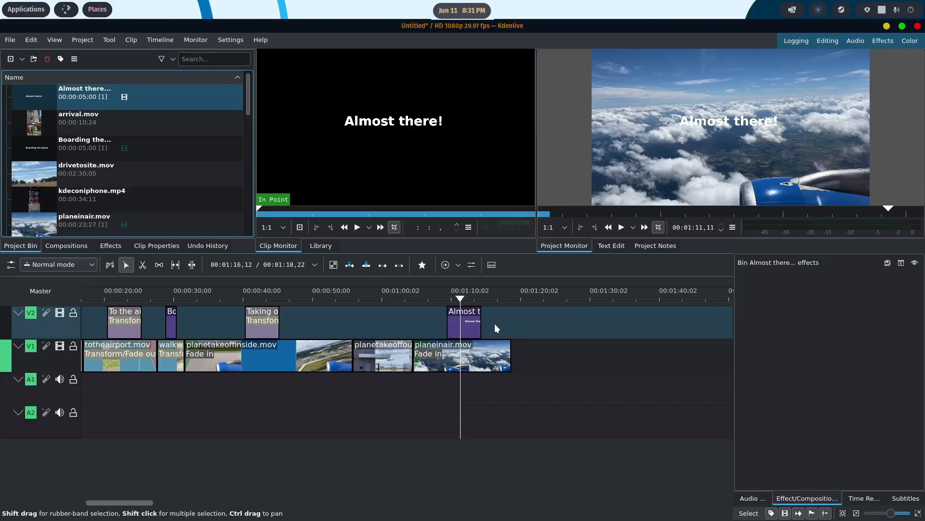
- Add a Transform effect to the "Almost there!" title, move it up to X -14, Y -333, and play from 00:01:01,24
{"action": "right_click", "coordinate": [471, 322]}
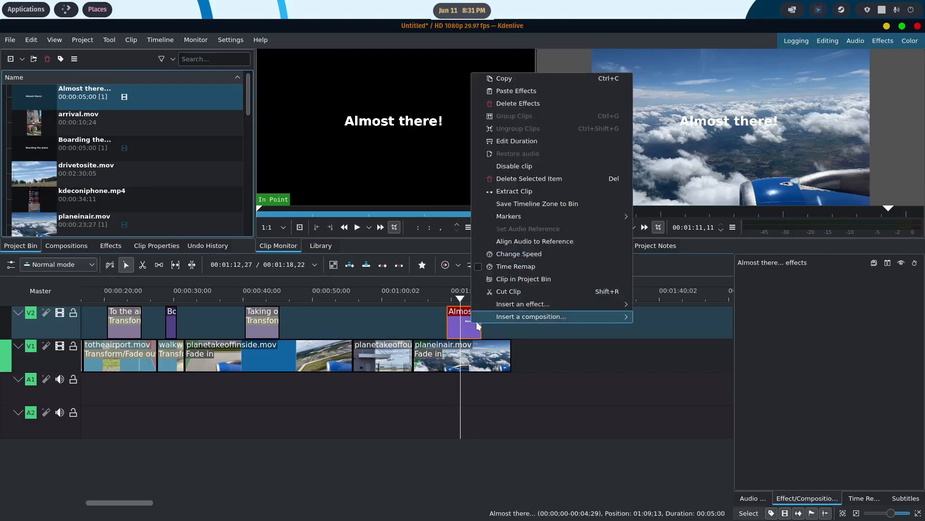
{"action": "mouse_move", "coordinate": [516, 309]}
{"action": "left_click", "coordinate": [656, 316]}
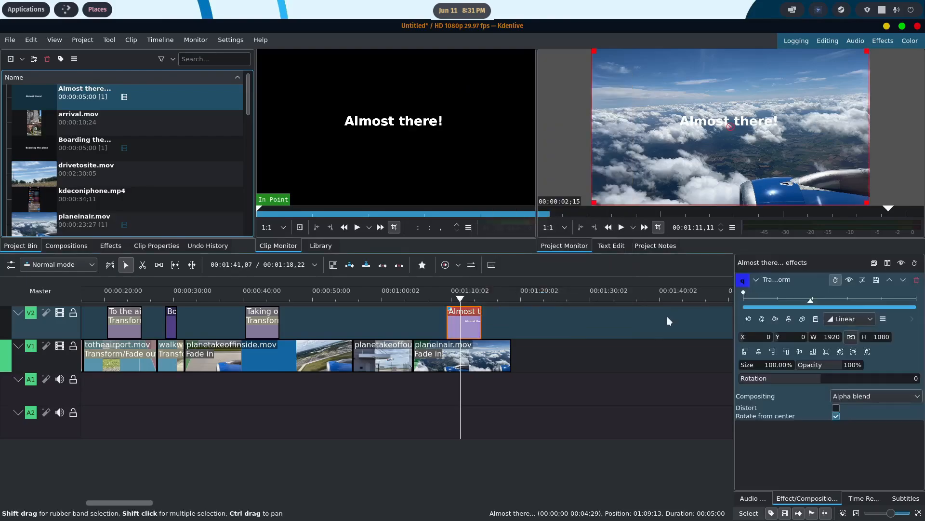
{"action": "left_click_drag", "start_coordinate": [732, 126], "coordinate": [730, 79]}
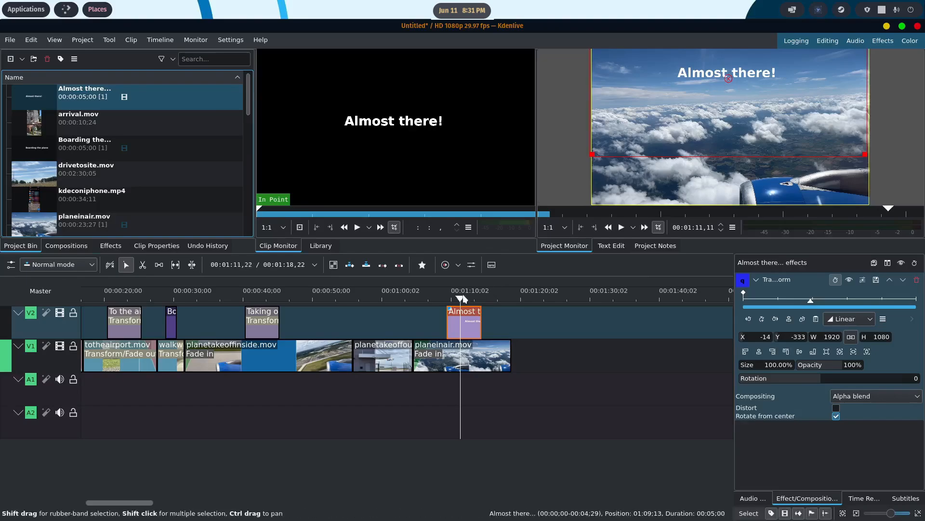
{"action": "left_click_drag", "start_coordinate": [460, 299], "coordinate": [393, 301]}
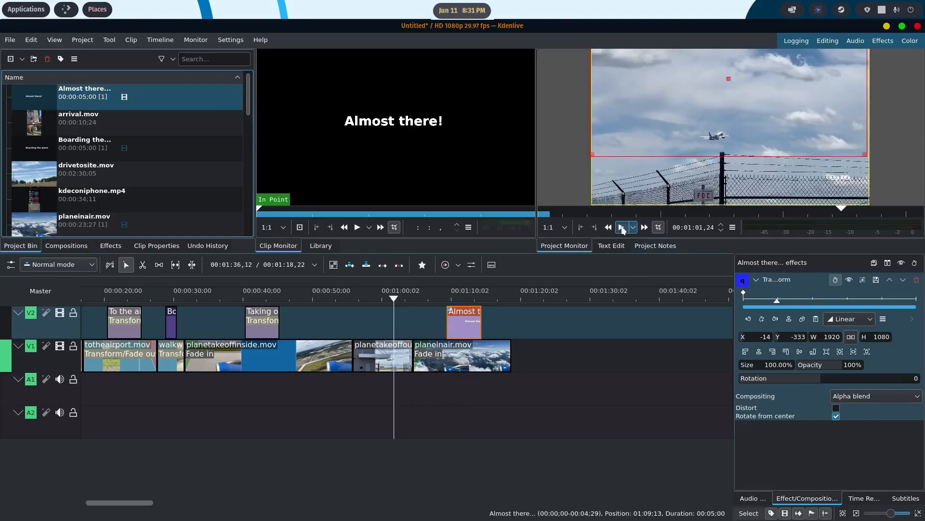
{"action": "left_click", "coordinate": [621, 228]}
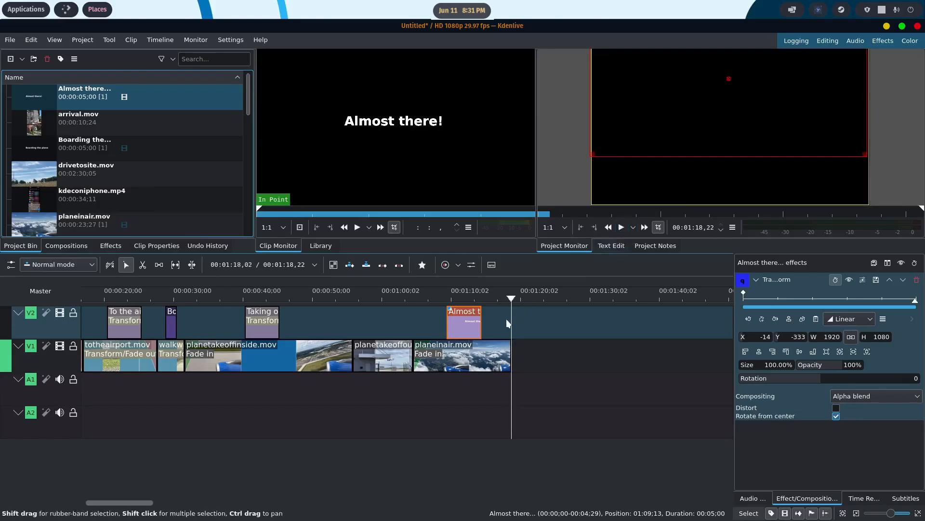
- Move the "Almost there!" title about 1 second earlier on V2 and play from 00:01:02,12
{"action": "left_click_drag", "start_coordinate": [465, 323], "coordinate": [458, 323]}
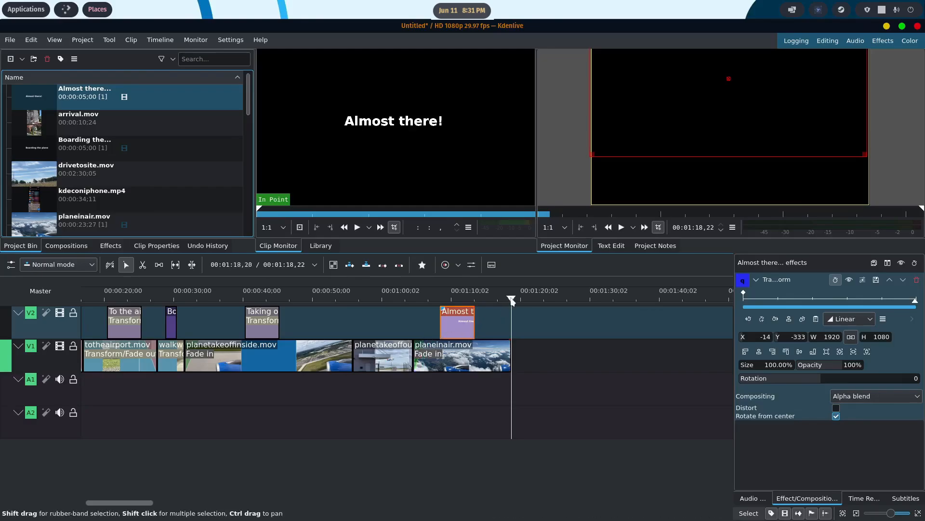
{"action": "left_click_drag", "start_coordinate": [512, 301], "coordinate": [400, 300]}
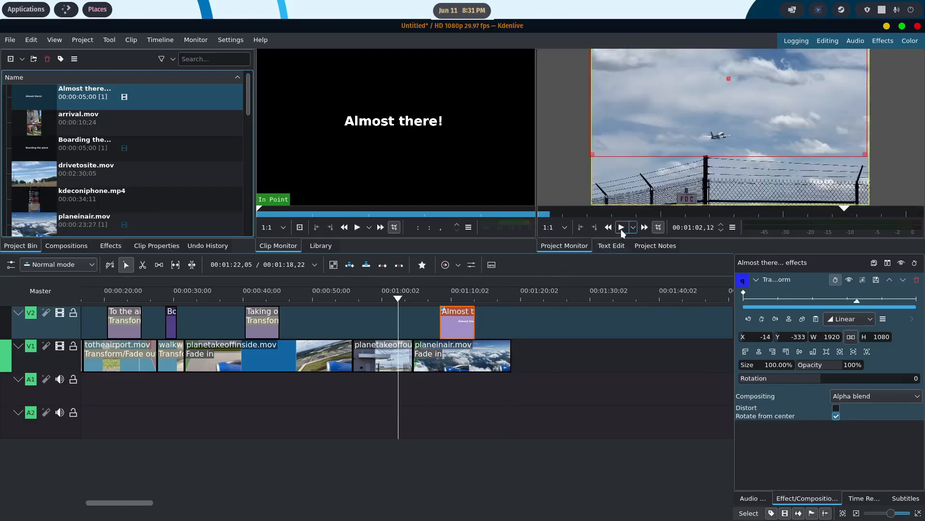
{"action": "left_click", "coordinate": [621, 228]}
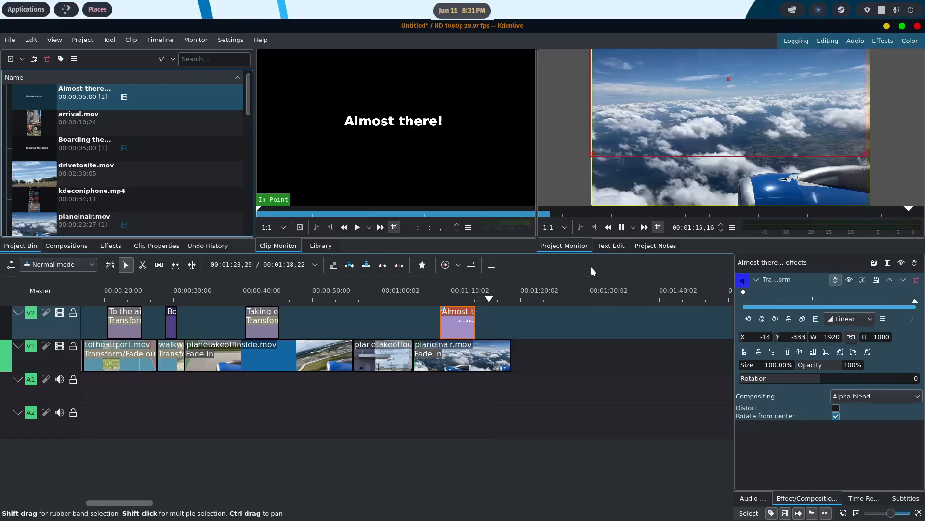
- Cut planeinair.mov at 00:01:16,09, delete the part after the cut and play the clip's ending
{"action": "left_click", "coordinate": [621, 228]}
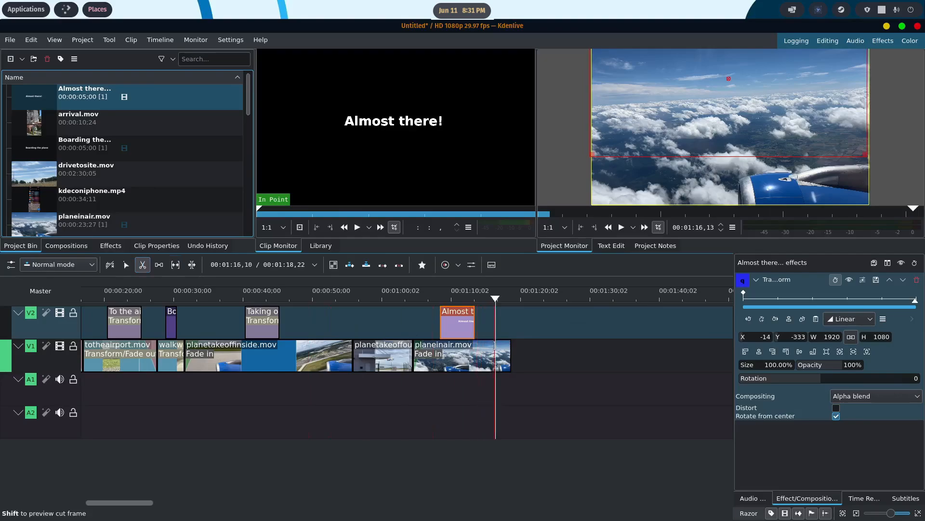
{"action": "left_click", "coordinate": [494, 346]}
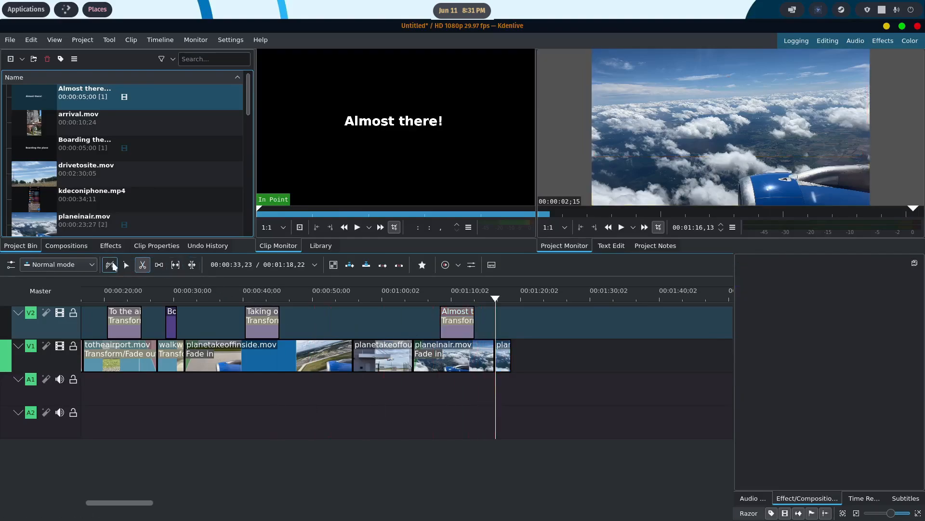
{"action": "left_click", "coordinate": [126, 264]}
{"action": "left_click", "coordinate": [502, 354]}
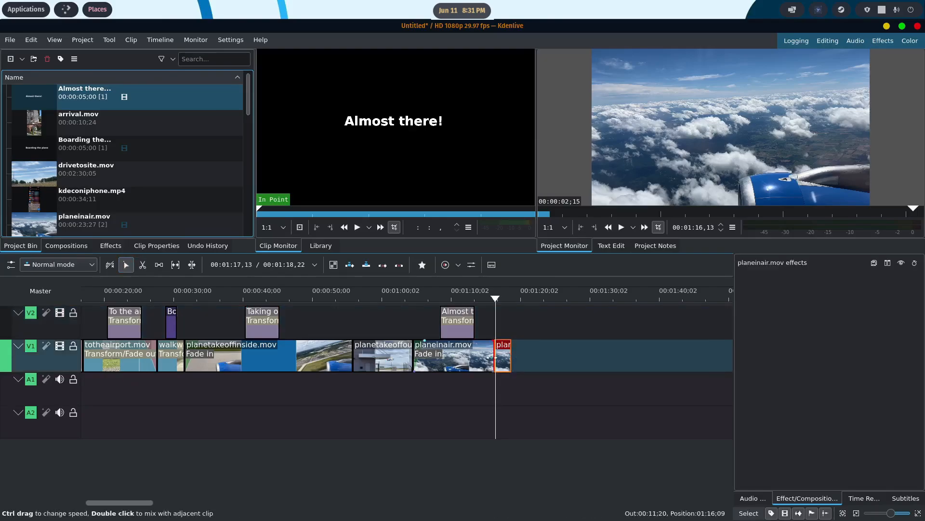
{"action": "key", "text": "Delete"}
{"action": "left_click_drag", "start_coordinate": [493, 299], "coordinate": [476, 300]}
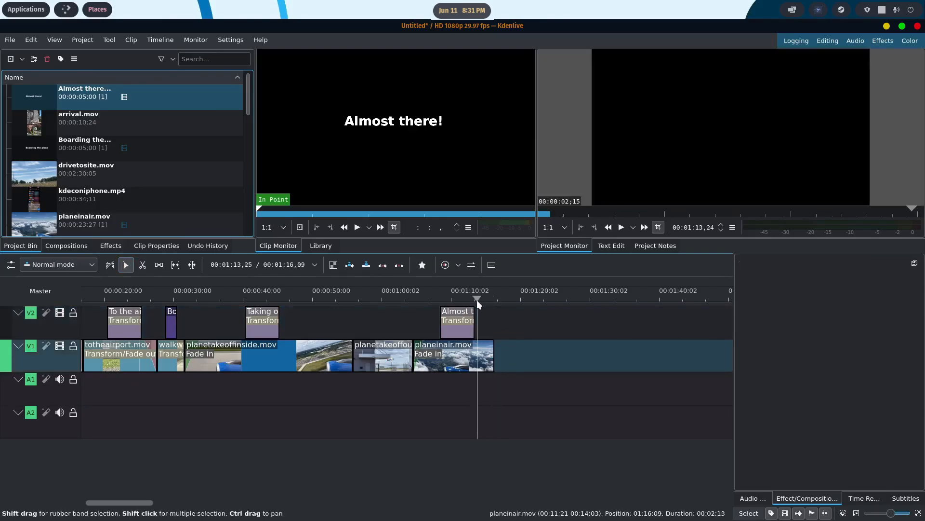
{"action": "left_click", "coordinate": [621, 227]}
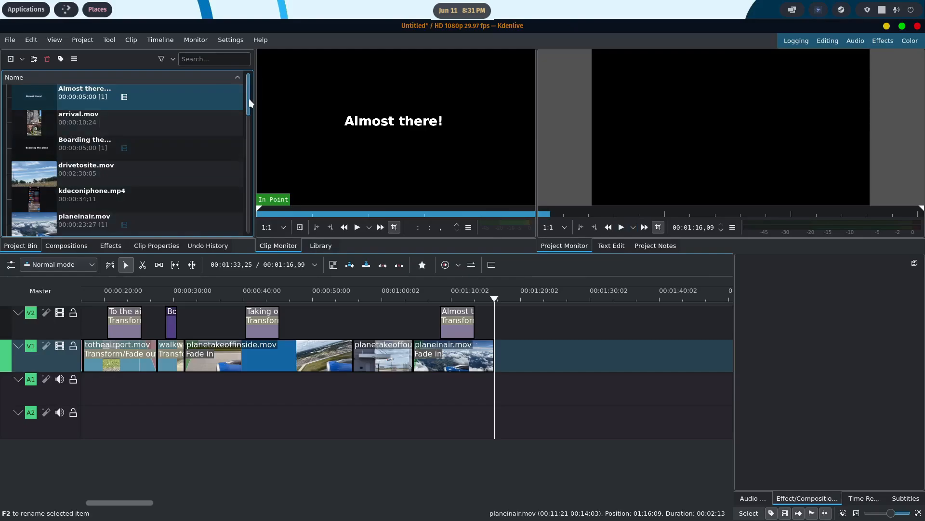
- Import landing.mov from the Captured Media folder into the project and place it on V1 directly after planeinair.mov
{"action": "scroll", "coordinate": [249, 106], "scroll_direction": "down", "scroll_amount": 2}
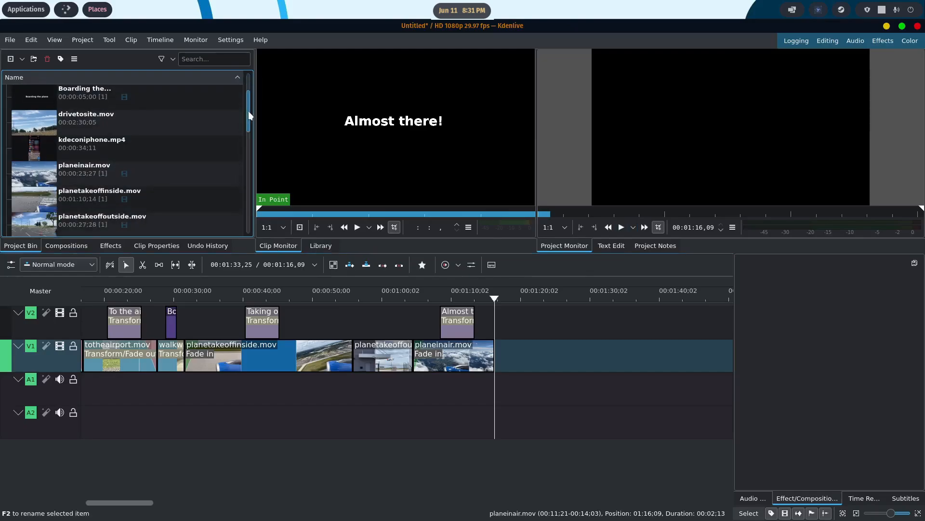
{"action": "left_click_drag", "start_coordinate": [249, 115], "coordinate": [250, 138]}
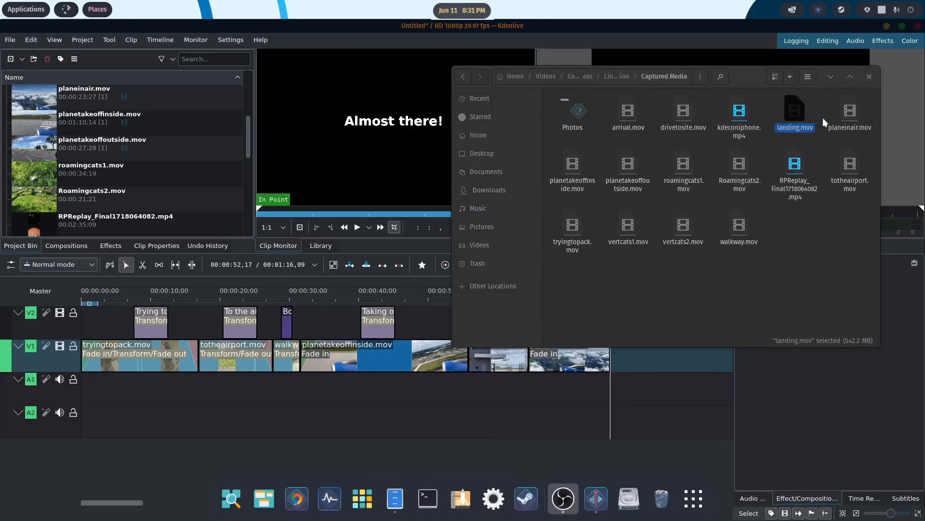
{"action": "left_click_drag", "start_coordinate": [796, 114], "coordinate": [127, 178]}
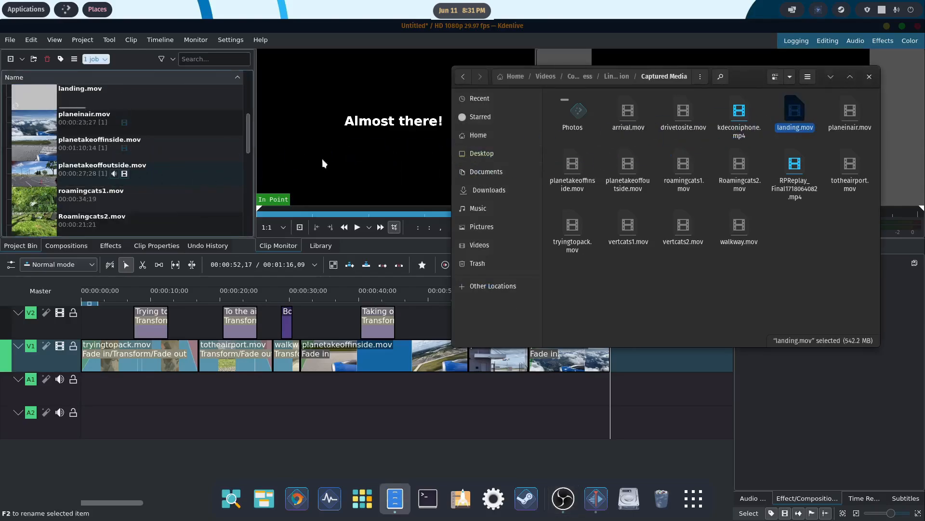
{"action": "left_click", "coordinate": [831, 77]}
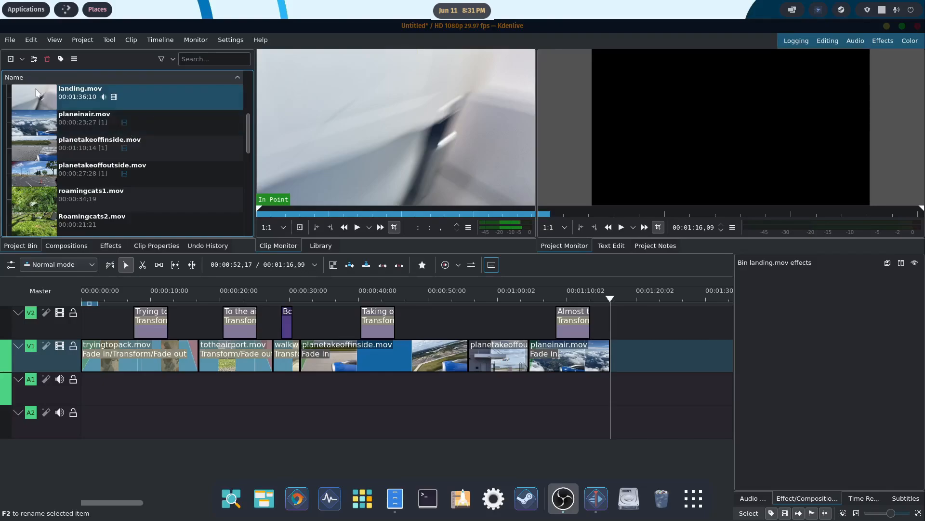
{"action": "left_click_drag", "start_coordinate": [37, 92], "coordinate": [617, 357]}
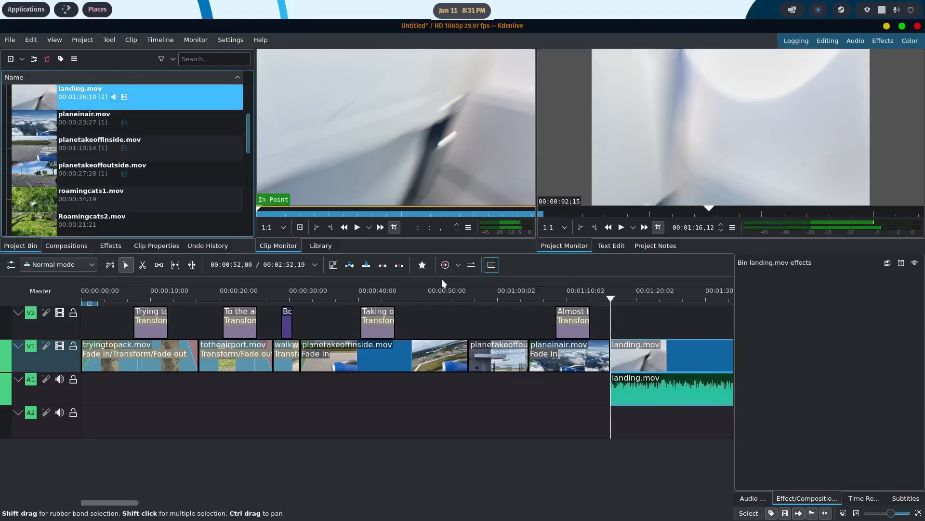
- Ungroup the video and audio of landing.mov in the timeline
{"action": "scroll", "coordinate": [537, 347], "scroll_direction": "down", "scroll_amount": 6}
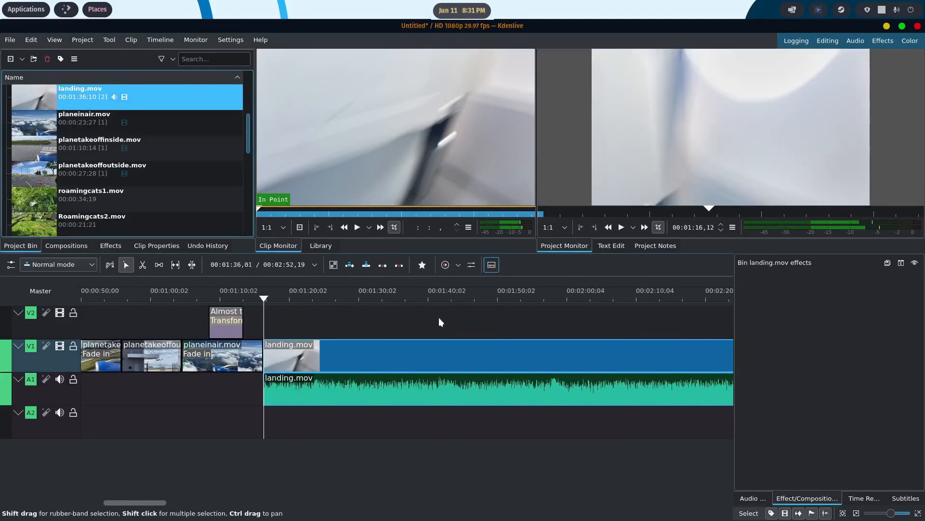
{"action": "scroll", "coordinate": [453, 311], "scroll_direction": "up", "scroll_amount": 1}
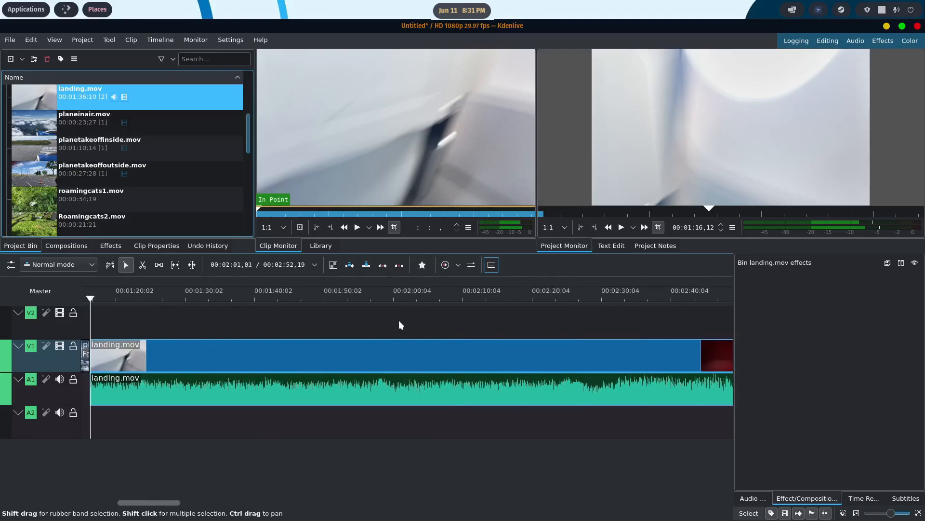
{"action": "right_click", "coordinate": [391, 348]}
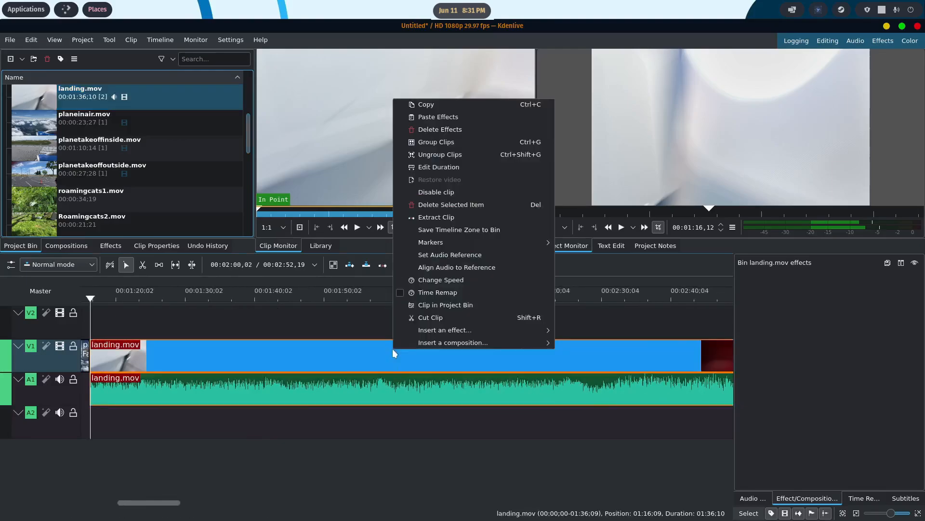
{"action": "left_click", "coordinate": [447, 154]}
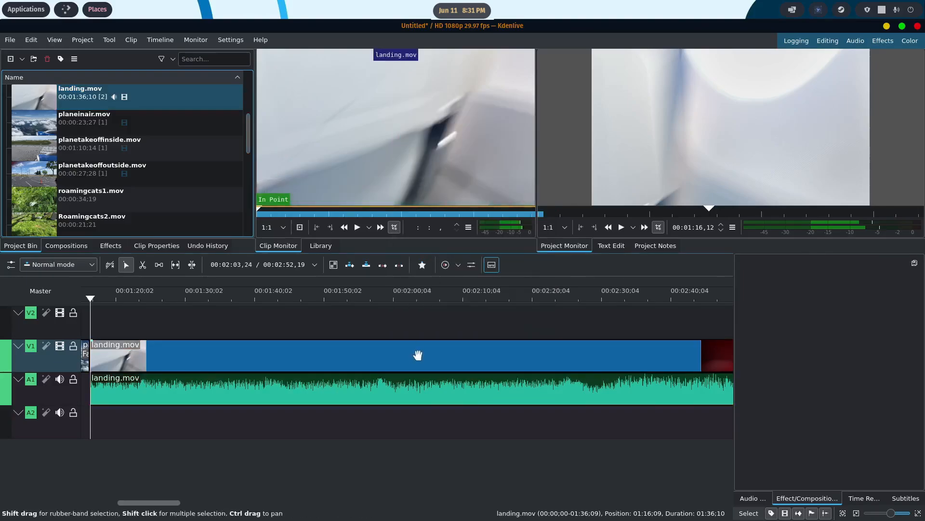
{"action": "right_click", "coordinate": [418, 355]}
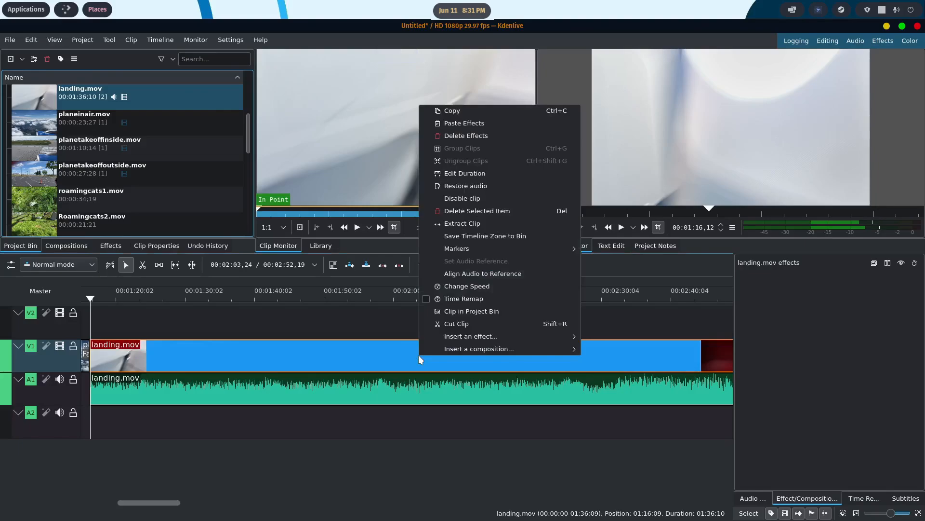
{"action": "left_click", "coordinate": [377, 345]}
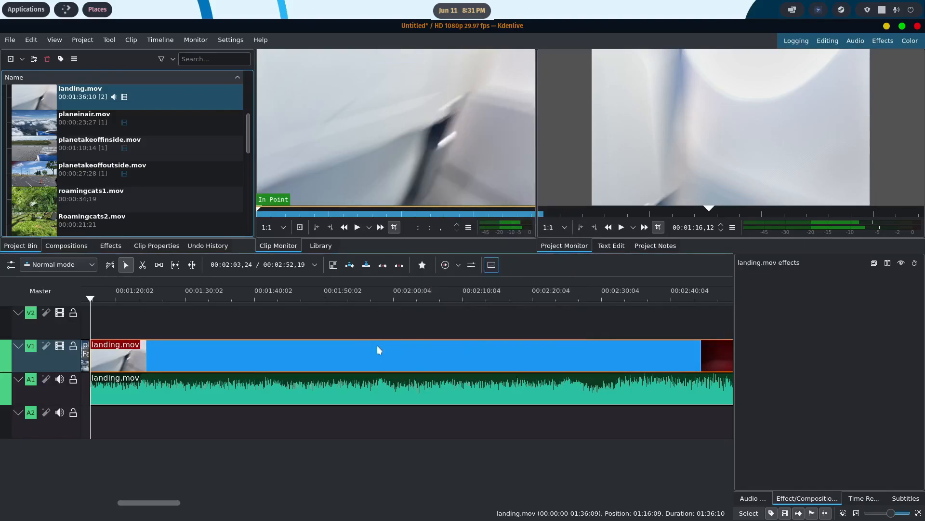
- Group planeinair.mov, the "Almost there!" title and landing.mov's video and audio, and ungroup them again
{"action": "scroll", "coordinate": [377, 345], "scroll_direction": "up", "scroll_amount": 5}
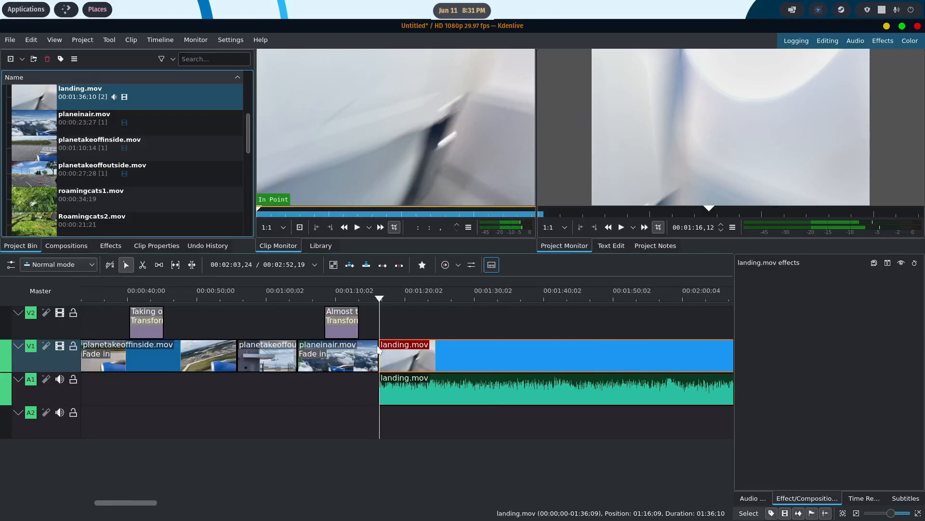
{"action": "left_click", "coordinate": [344, 364], "text": "shift"}
{"action": "left_click", "coordinate": [346, 322], "text": "shift"}
{"action": "left_click", "coordinate": [416, 391], "text": "shift"}
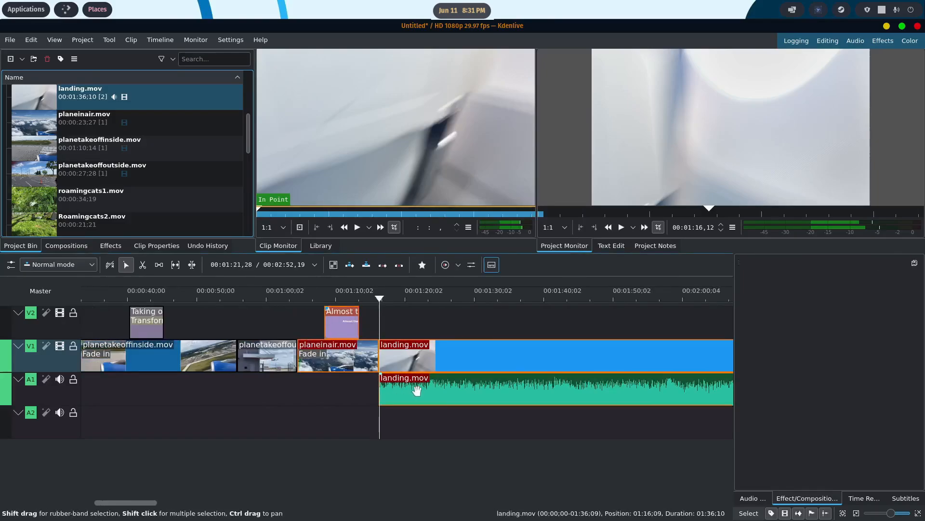
{"action": "right_click", "coordinate": [445, 357]}
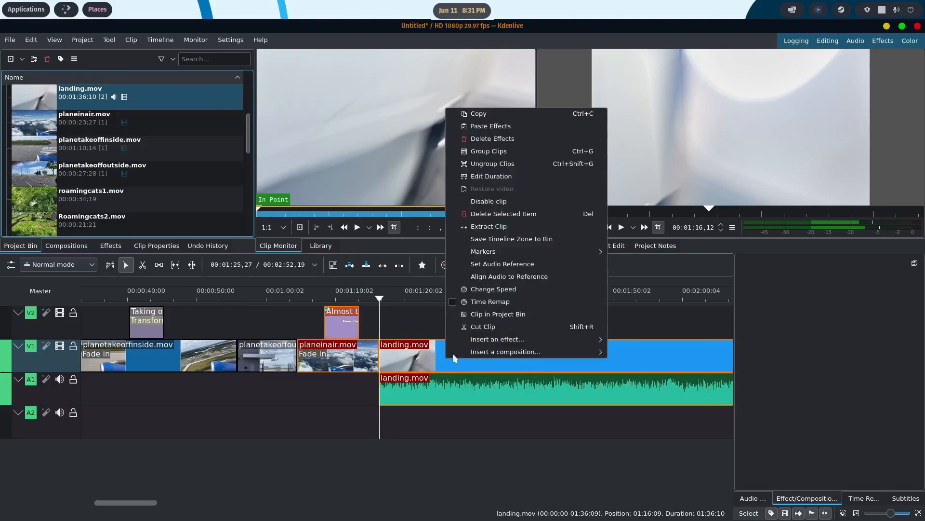
{"action": "left_click", "coordinate": [507, 149]}
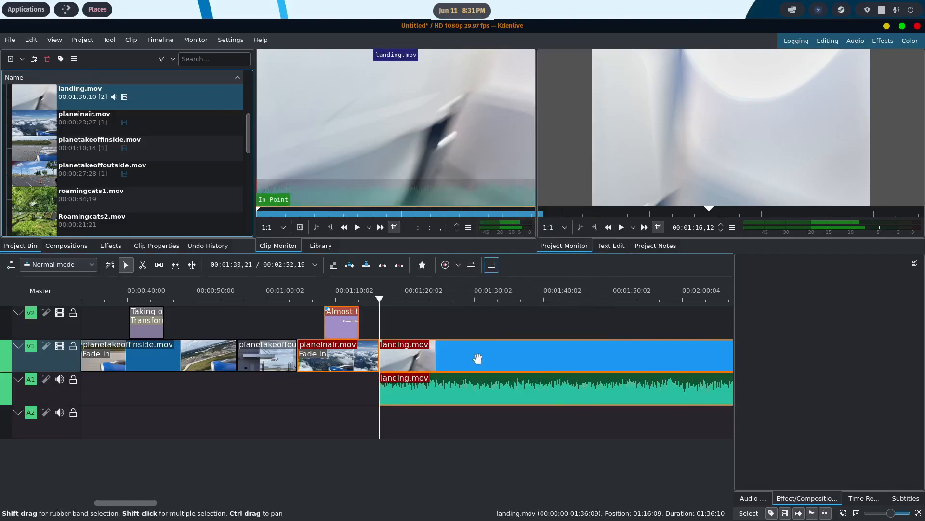
{"action": "mouse_move", "coordinate": [477, 358]}
{"action": "left_mouse_down"}
{"action": "mouse_move", "coordinate": [604, 362]}
{"action": "mouse_move", "coordinate": [467, 360]}
{"action": "left_mouse_up"}
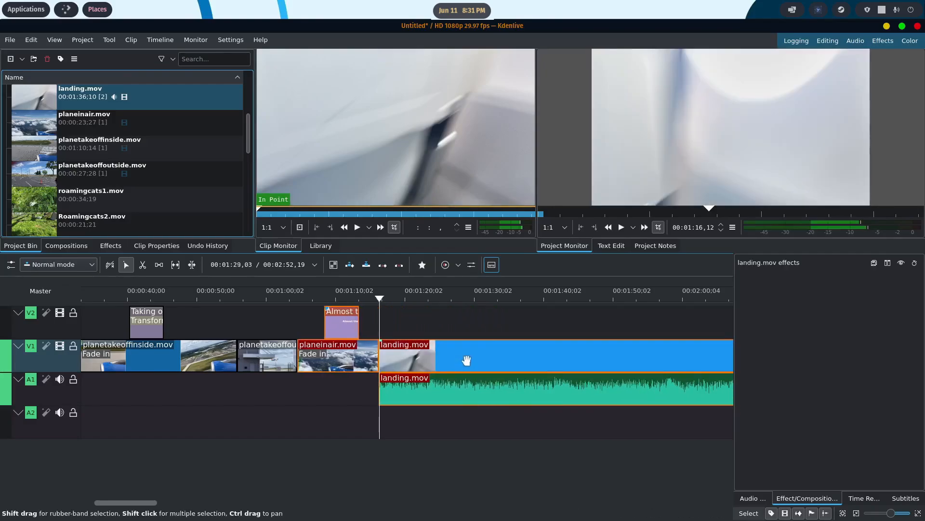
{"action": "right_click", "coordinate": [468, 359]}
{"action": "left_click", "coordinate": [511, 165]}
{"action": "scroll", "coordinate": [465, 395], "scroll_direction": "down", "scroll_amount": 2}
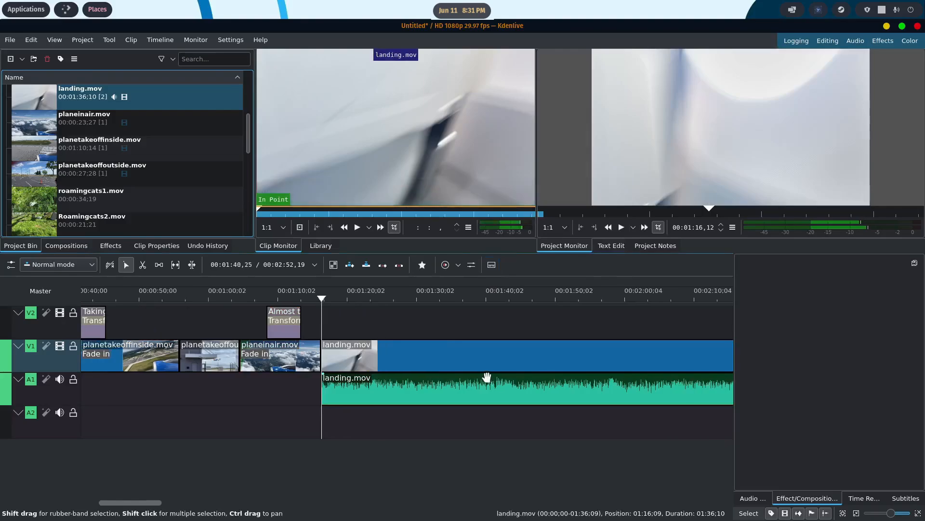
- Delete the audio part of landing.mov from A1
{"action": "left_click", "coordinate": [448, 396]}
{"action": "key", "text": "Delete"}
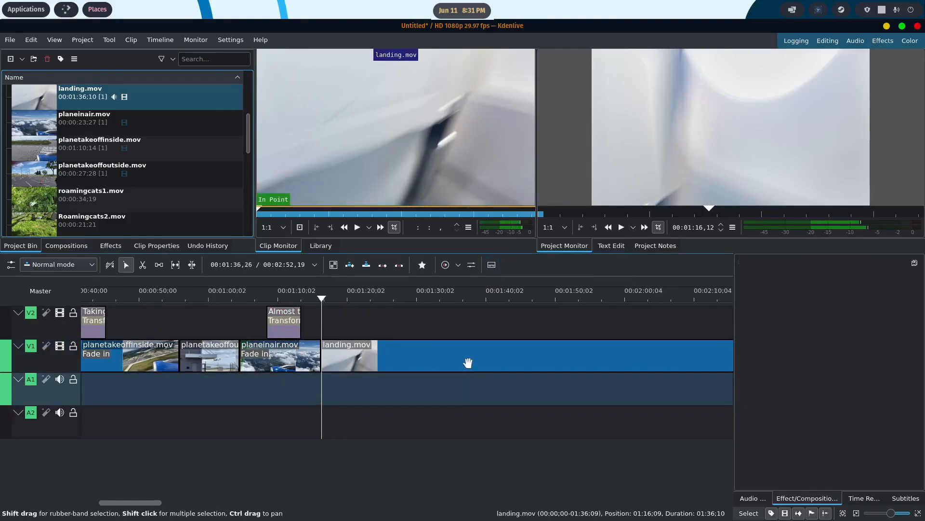
{"action": "scroll", "coordinate": [463, 360], "scroll_direction": "down", "scroll_amount": 6}
- Find the start of the landing in landing.mov and cut the clip at 00:02:23,05
{"action": "left_click", "coordinate": [420, 297]}
{"action": "left_click_drag", "start_coordinate": [424, 298], "coordinate": [573, 296]}
{"action": "scroll", "coordinate": [496, 330], "scroll_direction": "down", "scroll_amount": 6}
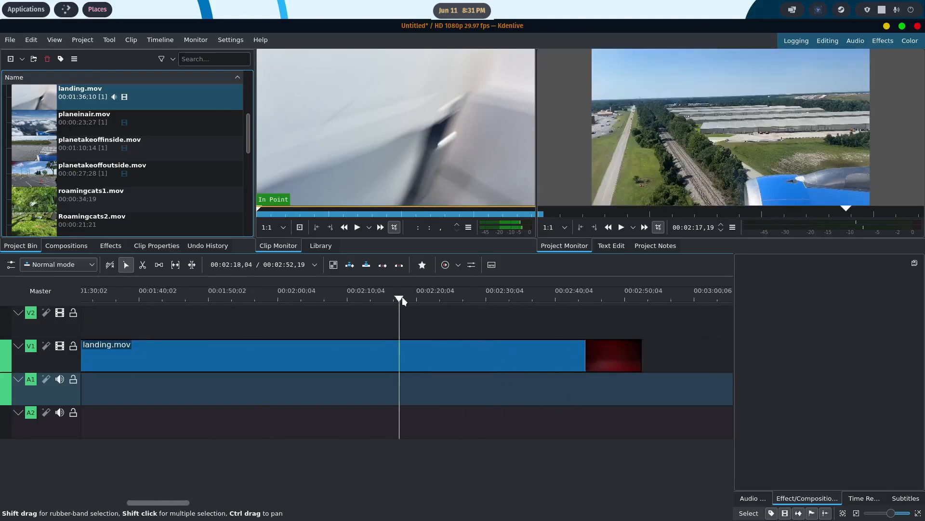
{"action": "left_click_drag", "start_coordinate": [403, 299], "coordinate": [438, 291]}
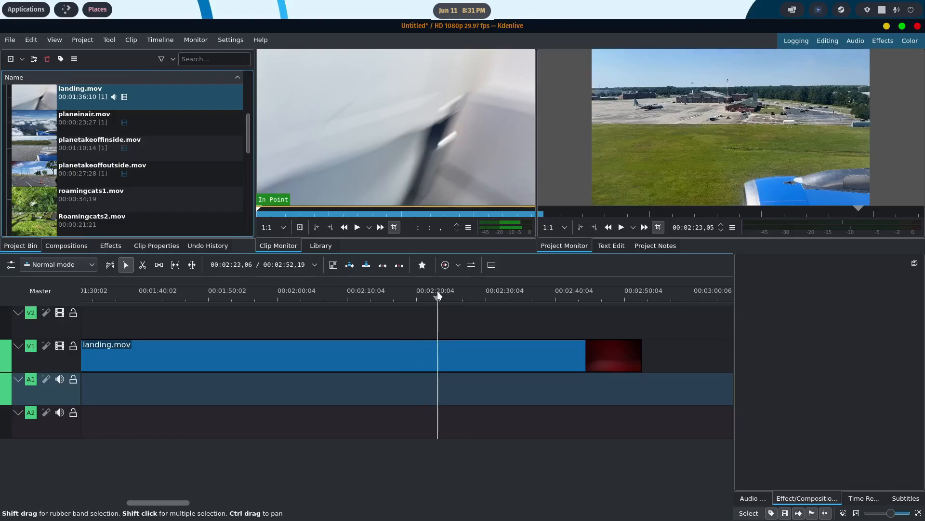
{"action": "left_click", "coordinate": [143, 265]}
{"action": "left_click", "coordinate": [438, 355]}
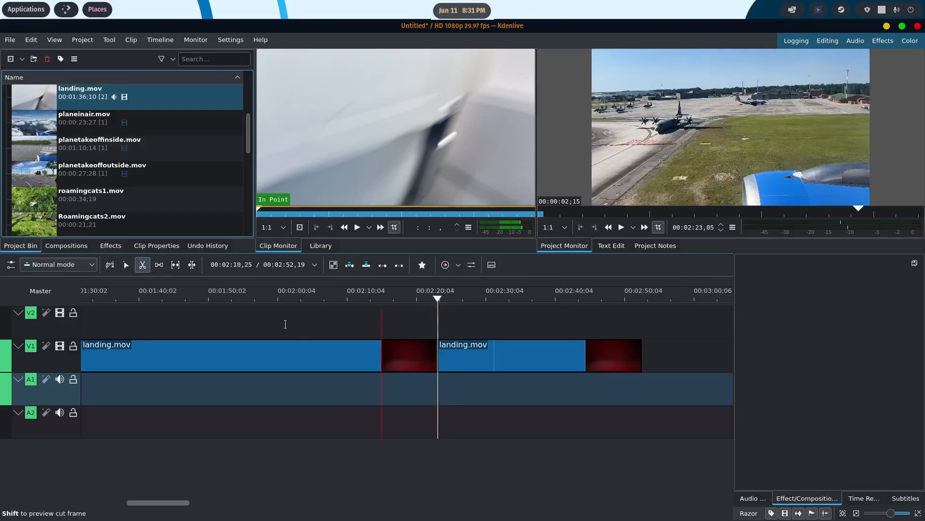
- Delete the part of landing.mov before the cut and remove the empty space after planeinair.mov on V1
{"action": "left_click", "coordinate": [125, 265]}
{"action": "left_click", "coordinate": [346, 361]}
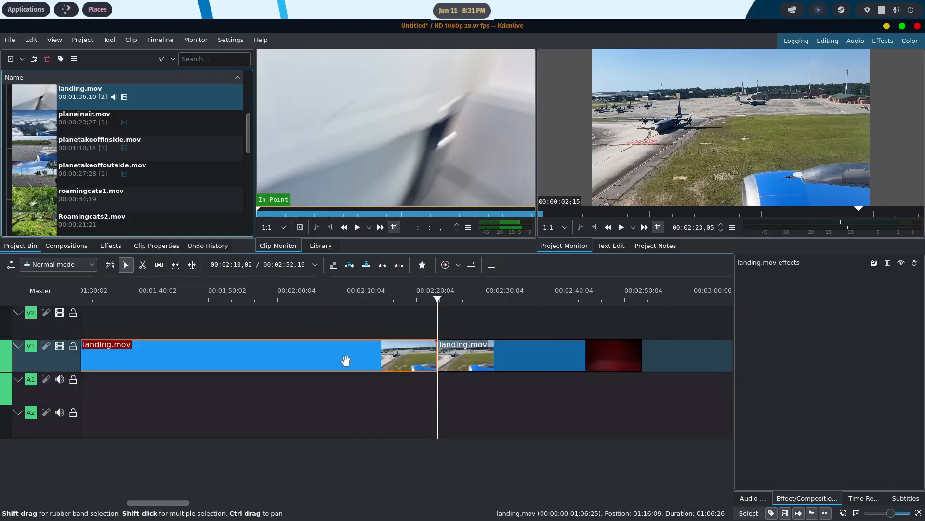
{"action": "key", "text": "Delete"}
{"action": "scroll", "coordinate": [371, 356], "scroll_direction": "up", "scroll_amount": 5}
{"action": "right_click", "coordinate": [371, 357]}
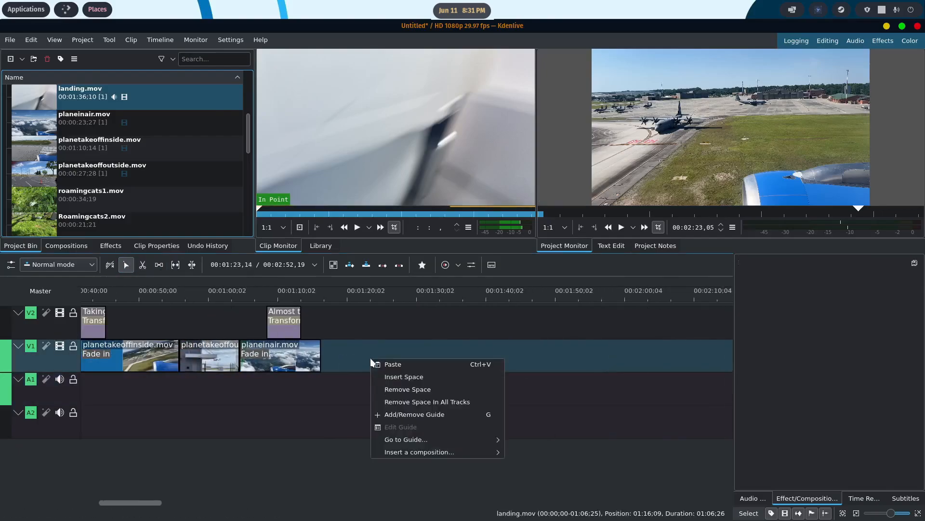
{"action": "left_click", "coordinate": [408, 390]}
- Add a fade in to the start of landing.mov on V1
{"action": "left_click", "coordinate": [311, 297]}
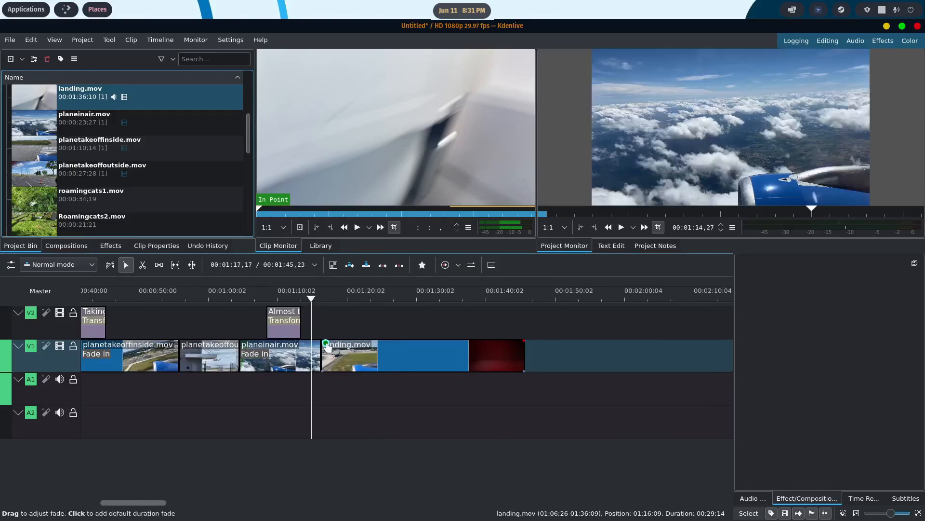
{"action": "left_click_drag", "start_coordinate": [327, 346], "coordinate": [341, 344]}
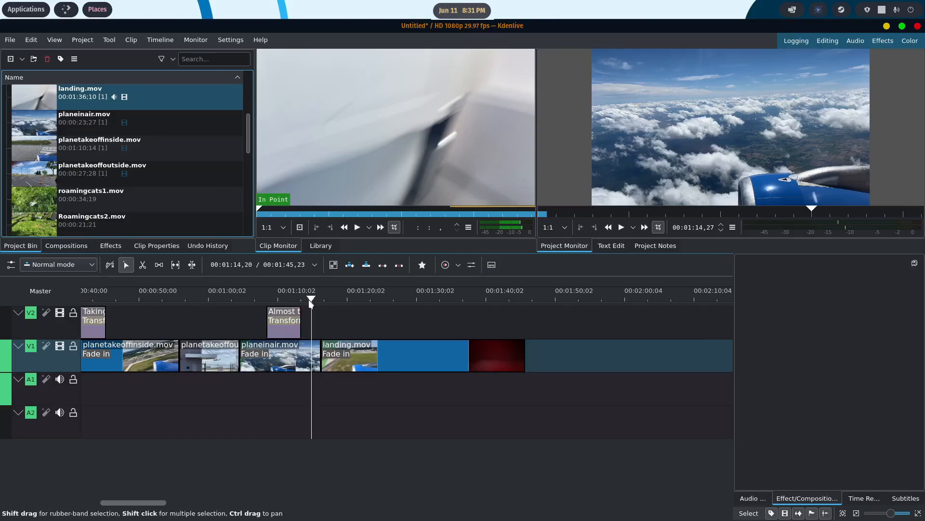
- Cut landing.mov at 00:01:33,03 and delete the part after the cut
{"action": "left_click_drag", "start_coordinate": [309, 299], "coordinate": [437, 300]}
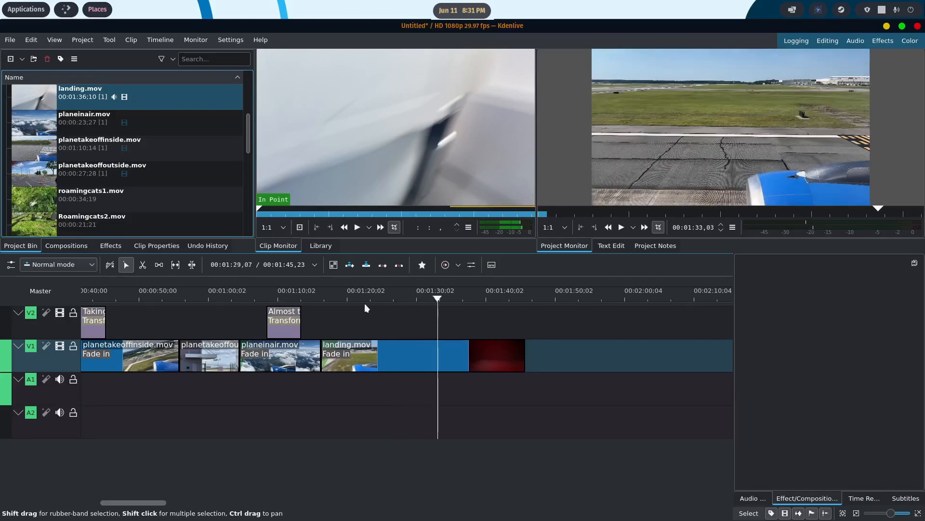
{"action": "left_click", "coordinate": [143, 265]}
{"action": "left_click", "coordinate": [435, 348]}
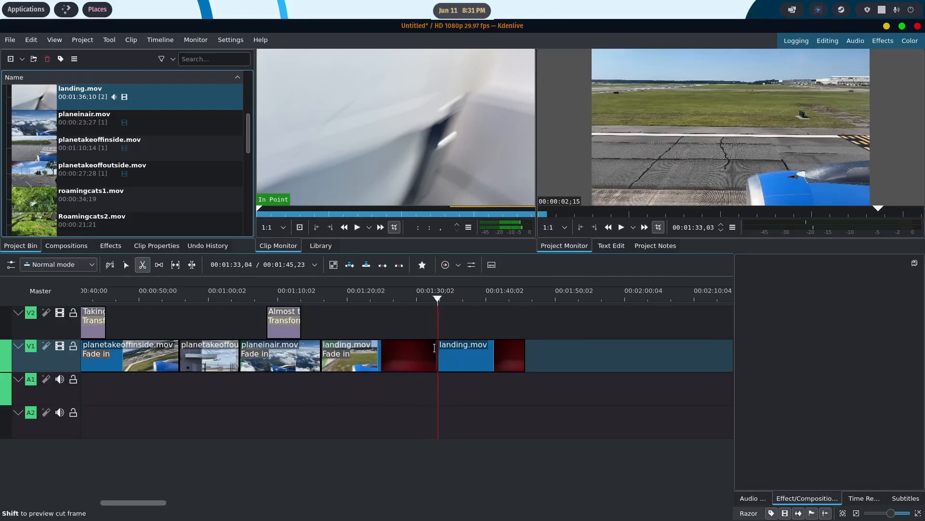
{"action": "left_click", "coordinate": [126, 265]}
{"action": "left_click", "coordinate": [462, 347]}
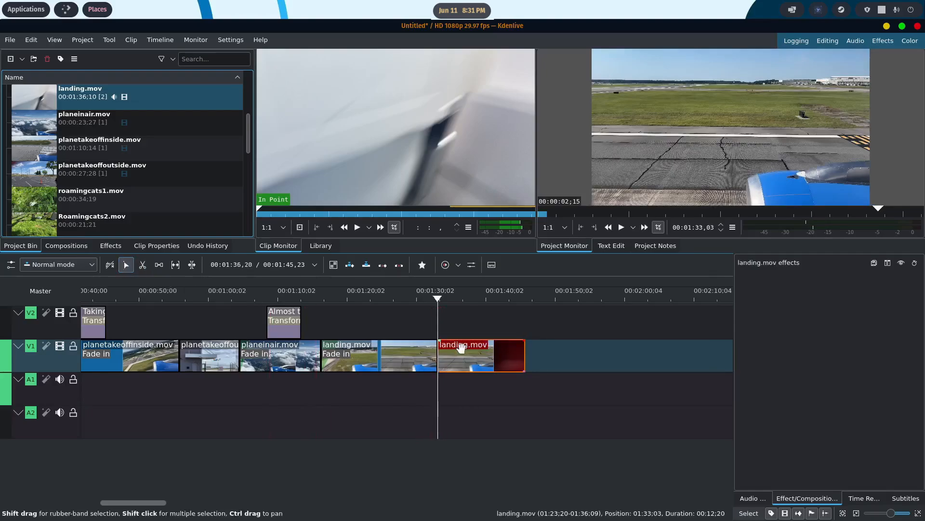
{"action": "key", "text": "Delete"}
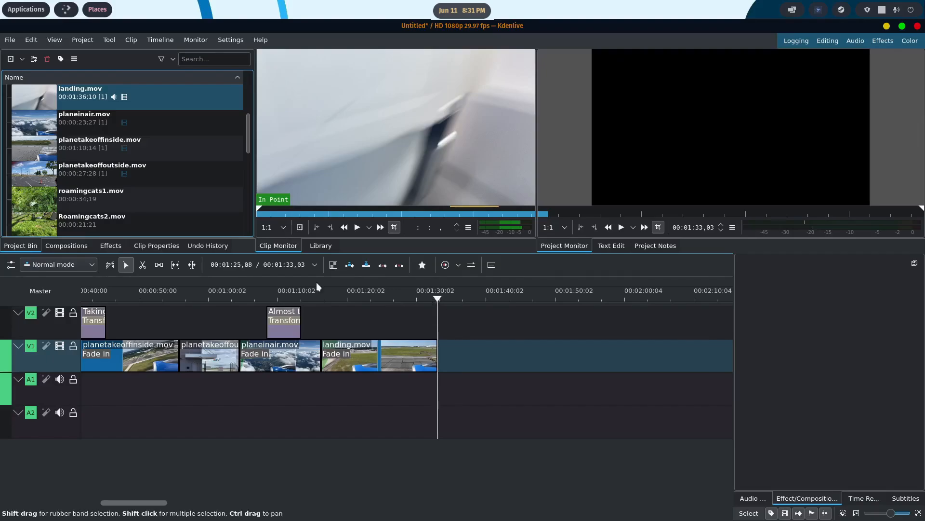
- Create a title clip reading "The landing" and place it on V2 above landing.mov at about 00:01:22
{"action": "scroll", "coordinate": [149, 203], "scroll_direction": "down", "scroll_amount": 5}
{"action": "right_click", "coordinate": [91, 224]}
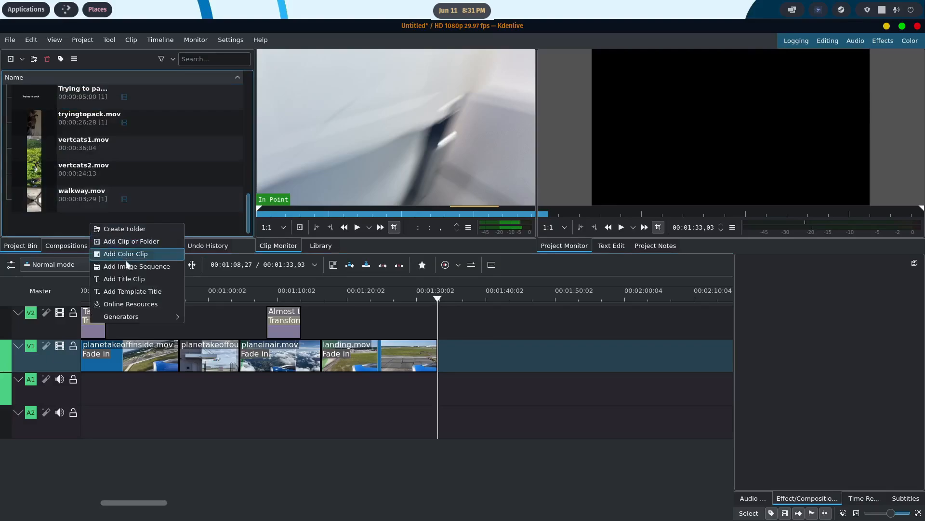
{"action": "left_click", "coordinate": [124, 278]}
{"action": "left_click", "coordinate": [381, 220]}
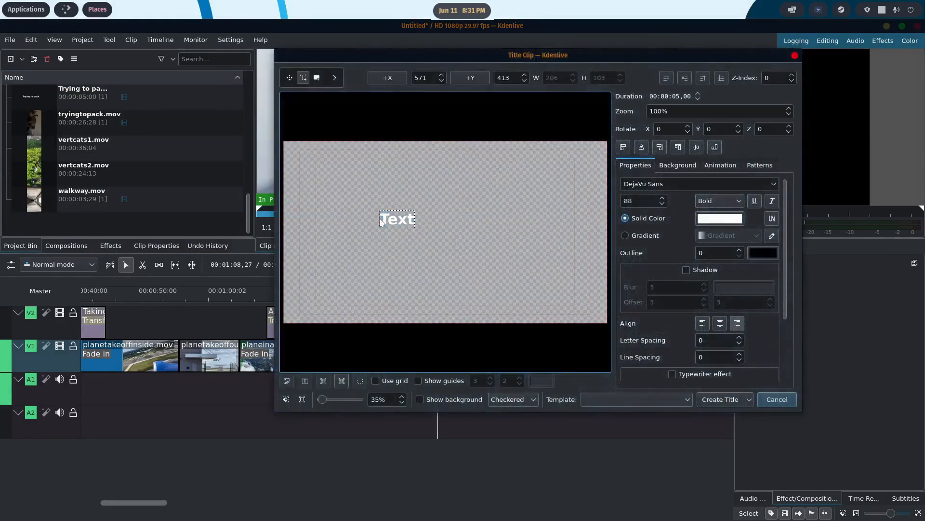
{"action": "type", "text": "Landi"}
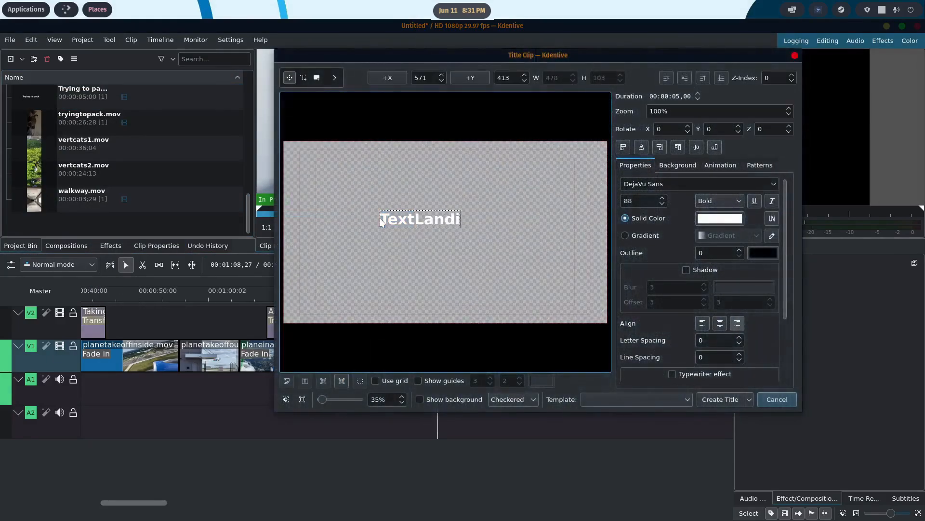
{"action": "key", "text": "BackSpace"}
{"action": "key", "text": "BackSpace"}
{"action": "key", "text": "BackSpace"}
{"action": "key", "text": "BackSpace"}
{"action": "key", "text": "BackSpace"}
{"action": "key", "text": "BackSpace"}
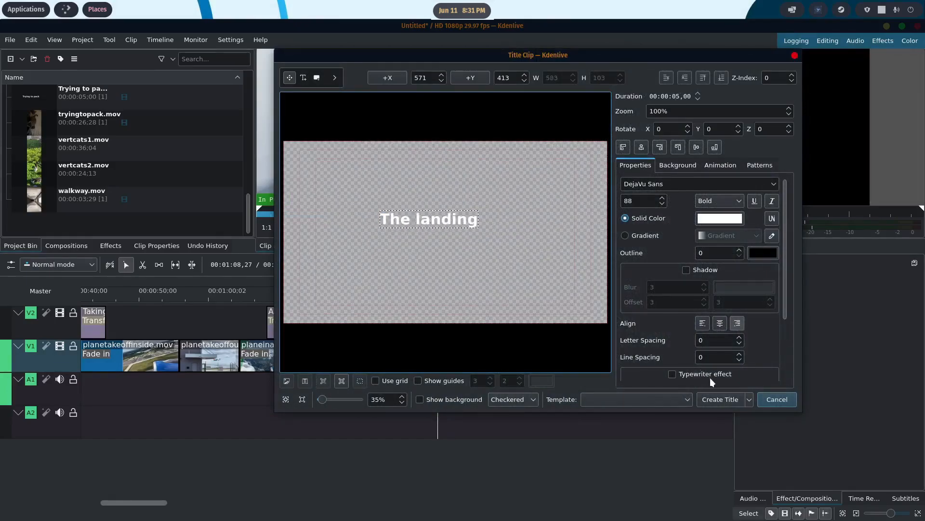
{"action": "left_click", "coordinate": [720, 399]}
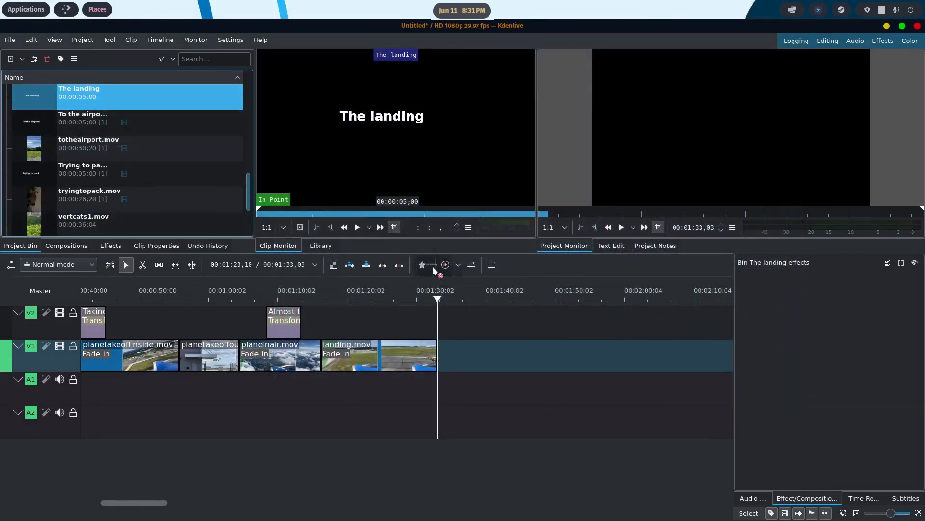
{"action": "left_click_drag", "start_coordinate": [432, 266], "coordinate": [360, 316]}
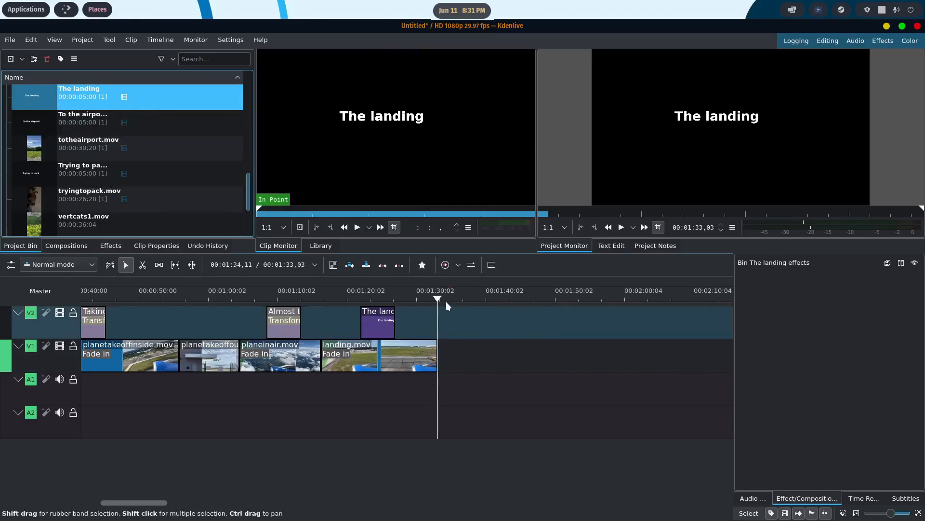
- Apply a Transform effect to the "The landing" title on V2 and move the text to about X 149, Y 99
{"action": "left_click_drag", "start_coordinate": [418, 298], "coordinate": [374, 298]}
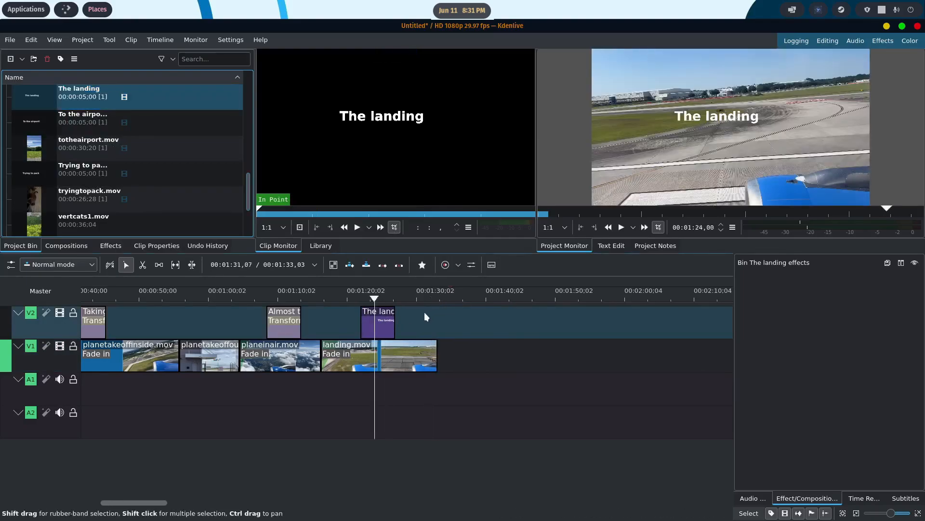
{"action": "left_click", "coordinate": [378, 326]}
{"action": "right_click", "coordinate": [379, 326]}
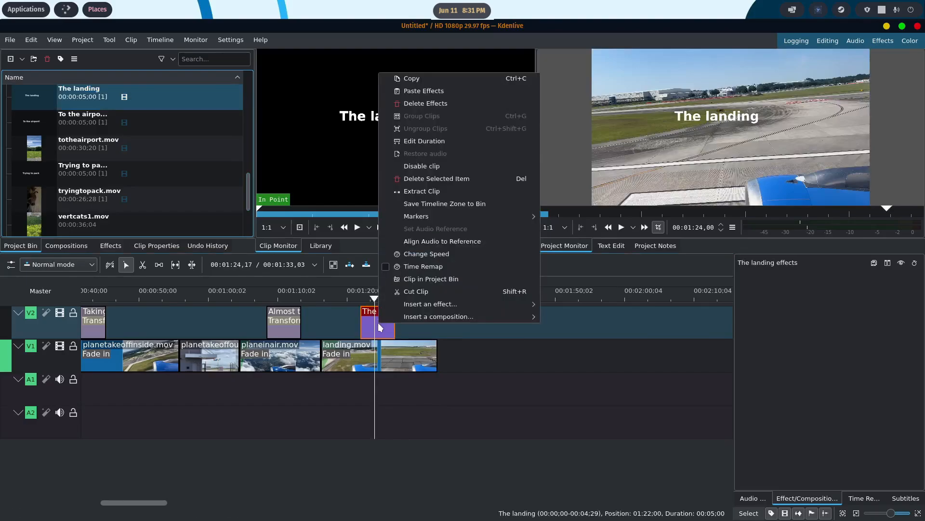
{"action": "mouse_move", "coordinate": [424, 306]}
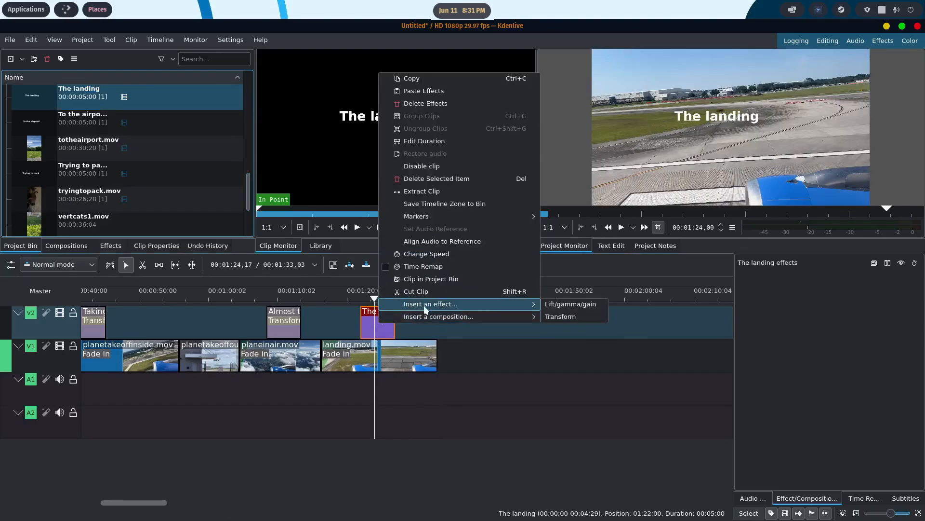
{"action": "left_click", "coordinate": [553, 316]}
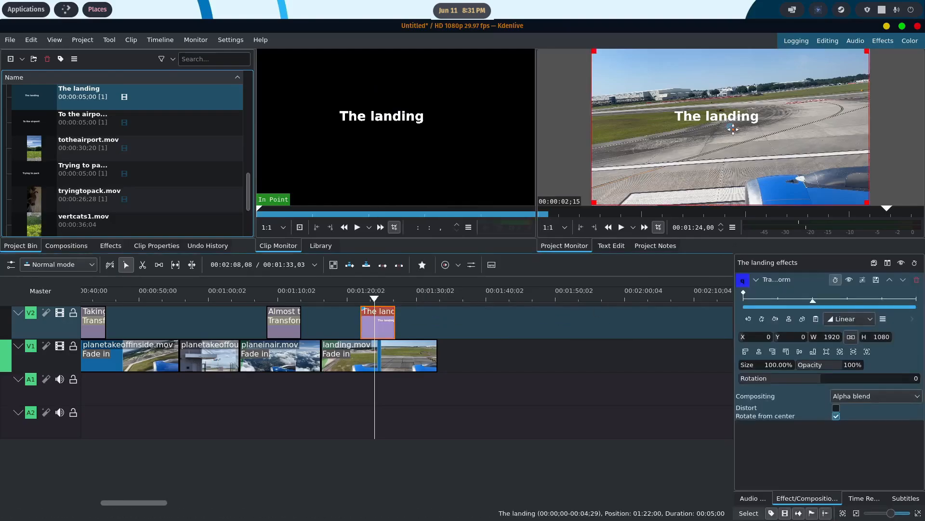
{"action": "left_click_drag", "start_coordinate": [731, 128], "coordinate": [751, 140]}
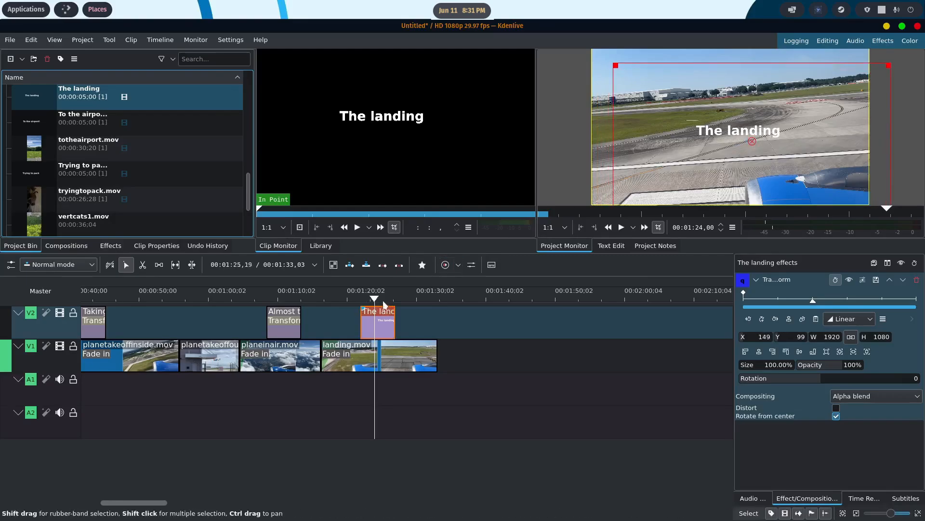
{"action": "left_click_drag", "start_coordinate": [372, 298], "coordinate": [316, 304]}
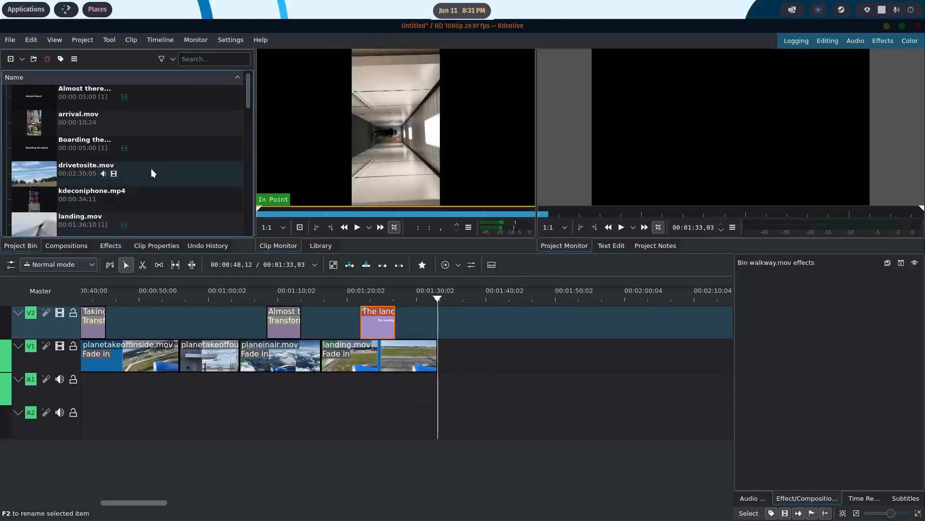
- Place offboarding2.mov from the project bin on V1 directly after landing.mov
{"action": "scroll", "coordinate": [169, 168], "scroll_direction": "down", "scroll_amount": 3}
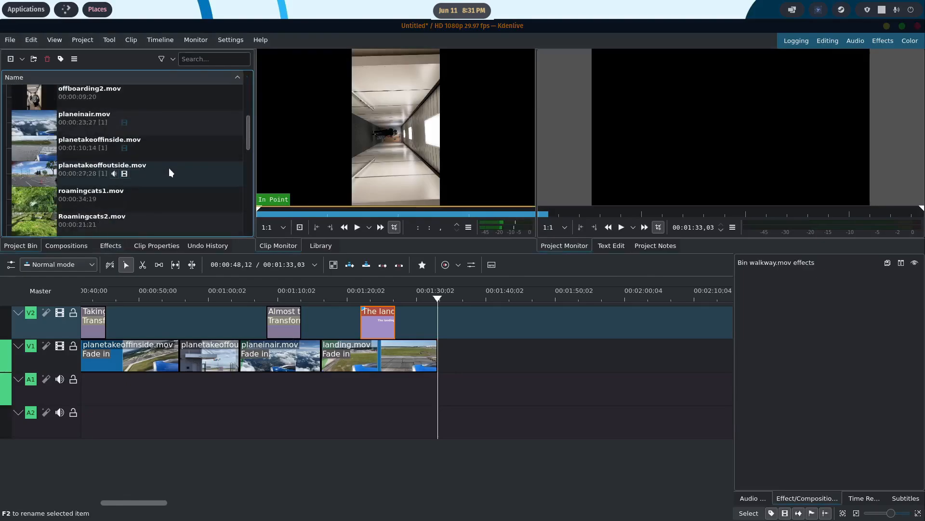
{"action": "scroll", "coordinate": [169, 169], "scroll_direction": "down", "scroll_amount": 3}
{"action": "scroll", "coordinate": [170, 167], "scroll_direction": "down", "scroll_amount": 3}
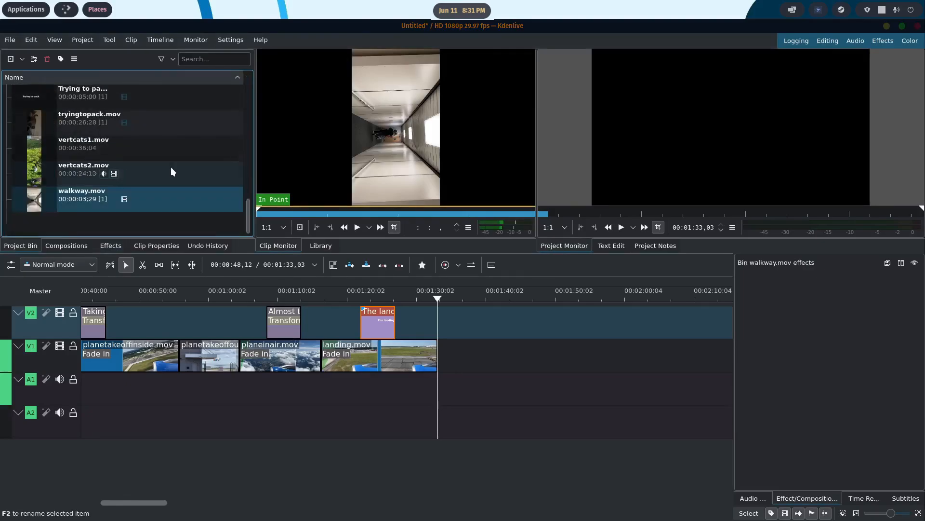
{"action": "scroll", "coordinate": [171, 167], "scroll_direction": "up", "scroll_amount": 7}
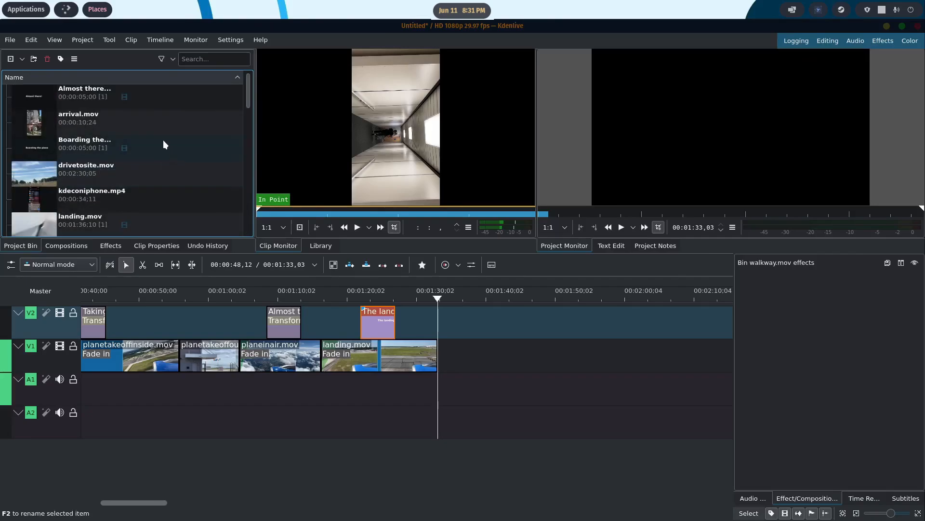
{"action": "scroll", "coordinate": [163, 140], "scroll_direction": "down", "scroll_amount": 6}
{"action": "scroll", "coordinate": [154, 132], "scroll_direction": "up", "scroll_amount": 3}
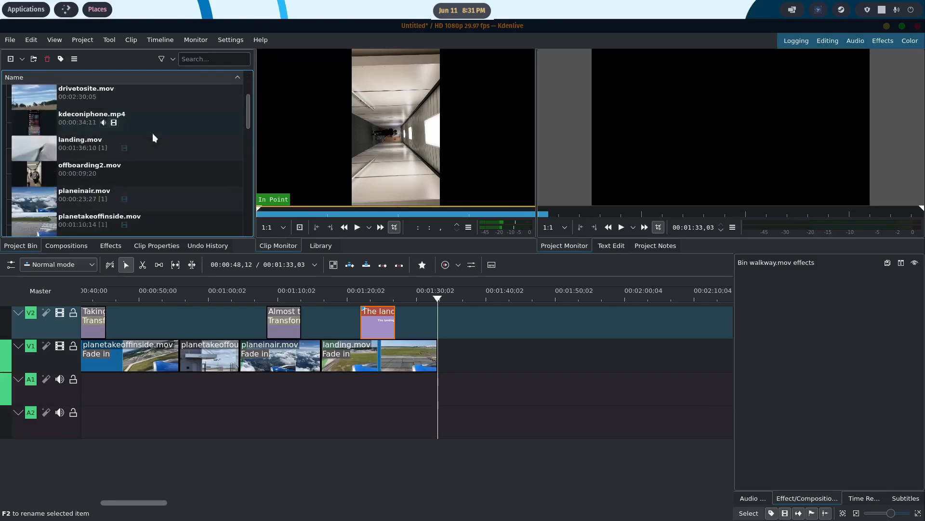
{"action": "left_click_drag", "start_coordinate": [94, 166], "coordinate": [450, 352]}
- Ungroup offboarding2.mov and delete its audio part from A1
{"action": "right_click", "coordinate": [480, 356]}
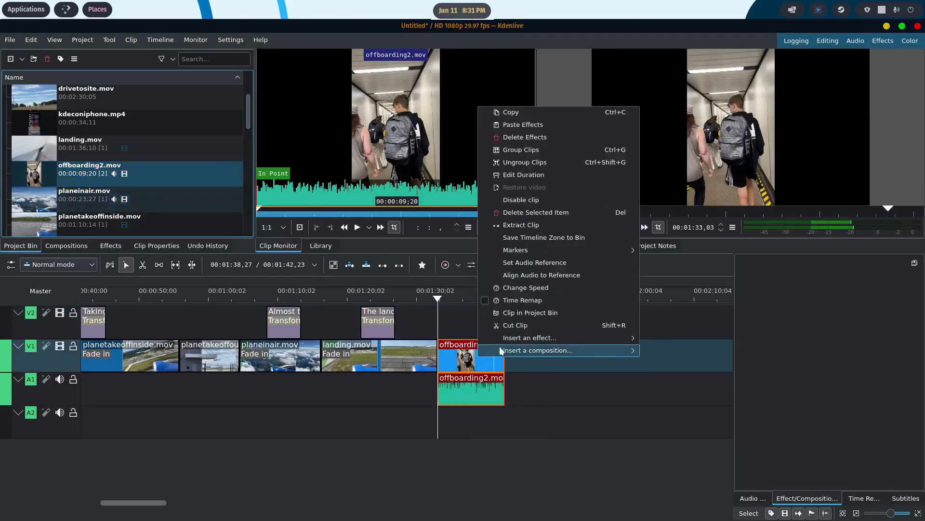
{"action": "left_click", "coordinate": [526, 162]}
{"action": "left_click", "coordinate": [481, 390]}
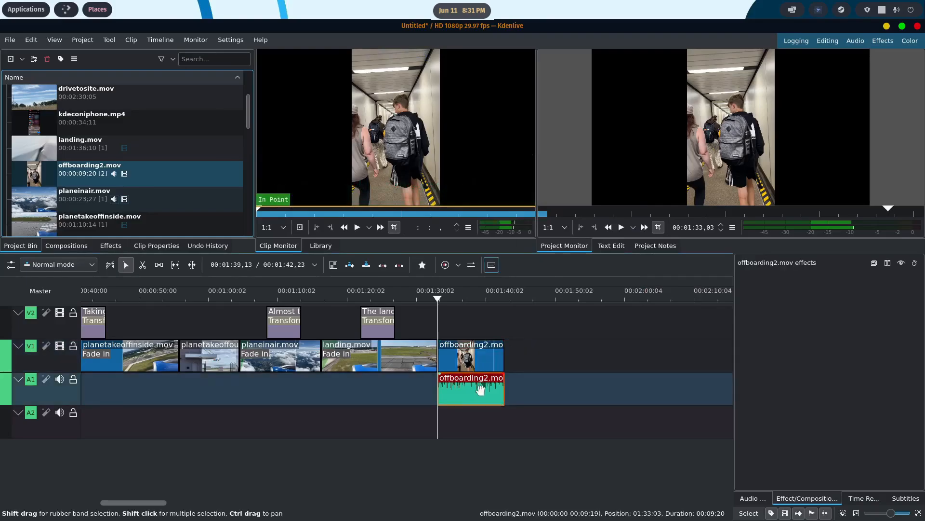
{"action": "key", "text": "Delete"}
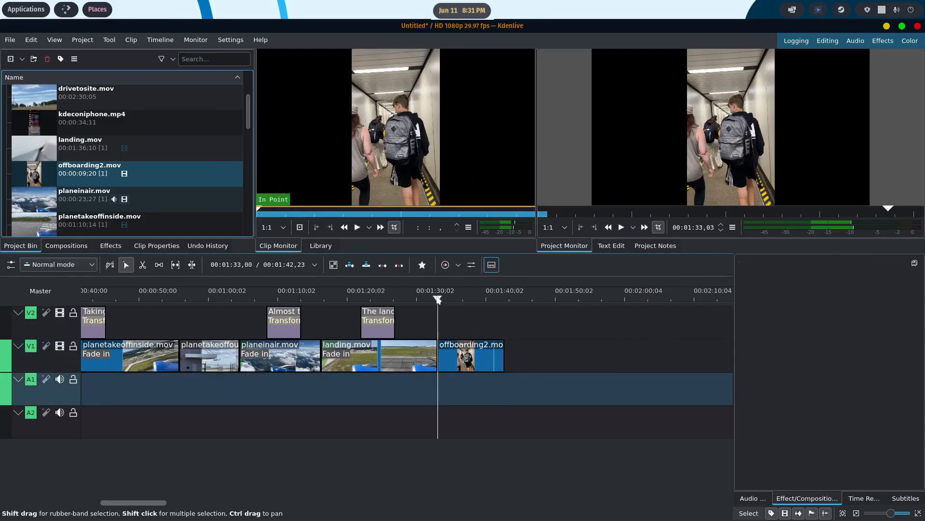
- Apply a Transform effect to offboarding2.mov on V1 and enlarge it to 323.33% so it fills the frame
{"action": "left_click_drag", "start_coordinate": [438, 298], "coordinate": [452, 298]}
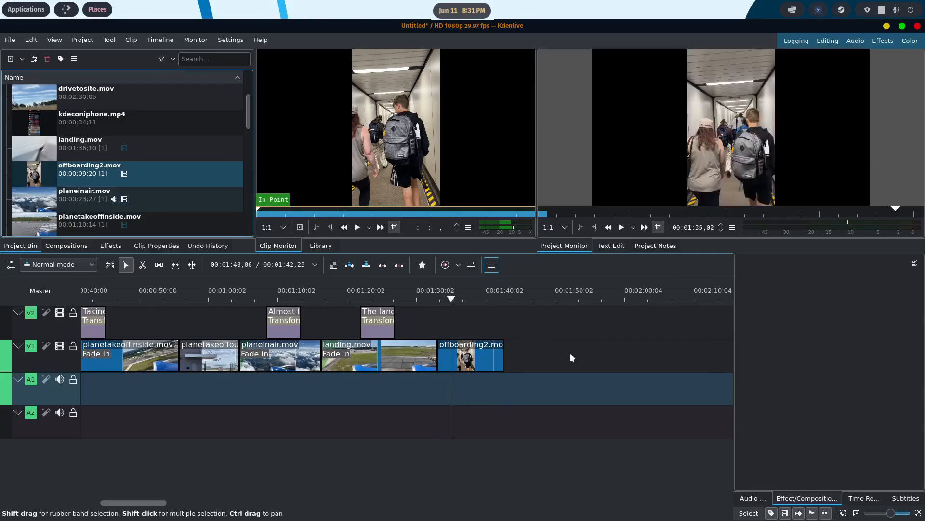
{"action": "right_click", "coordinate": [484, 359]}
{"action": "mouse_move", "coordinate": [603, 341]}
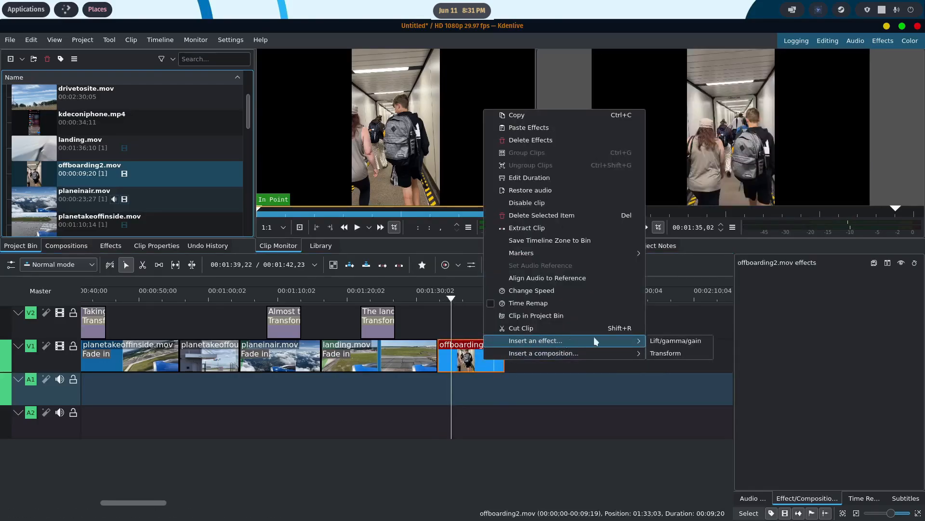
{"action": "left_click", "coordinate": [669, 353]}
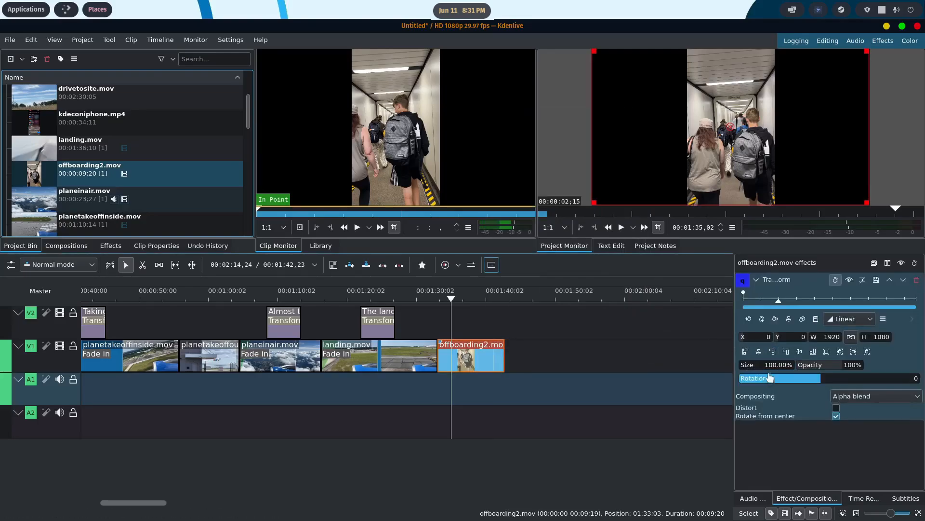
{"action": "left_click_drag", "start_coordinate": [754, 368], "coordinate": [773, 368]}
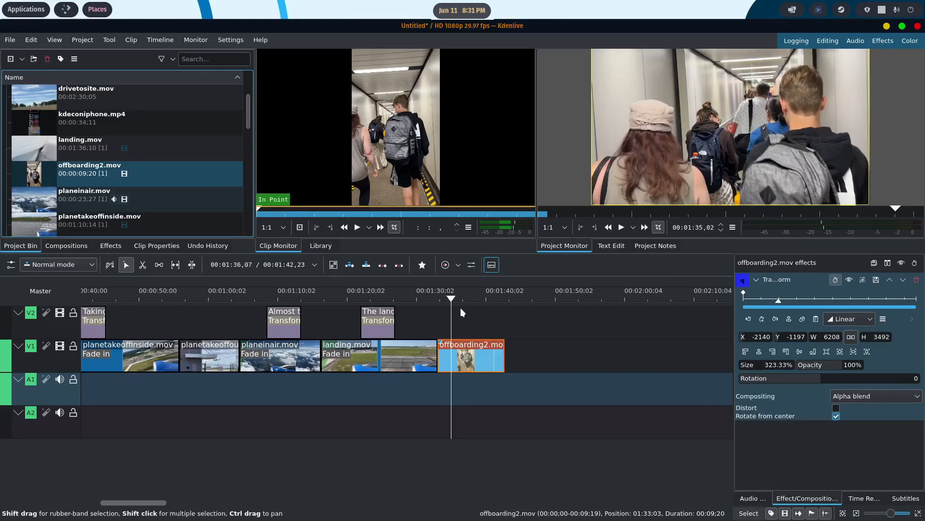
- Add a fade in of about 00:00:01,26 to the start of offboarding2.mov and play back the transition from landing.mov
{"action": "mouse_move", "coordinate": [452, 298]}
{"action": "left_mouse_down"}
{"action": "mouse_move", "coordinate": [442, 296]}
{"action": "mouse_move", "coordinate": [455, 296]}
{"action": "left_mouse_up"}
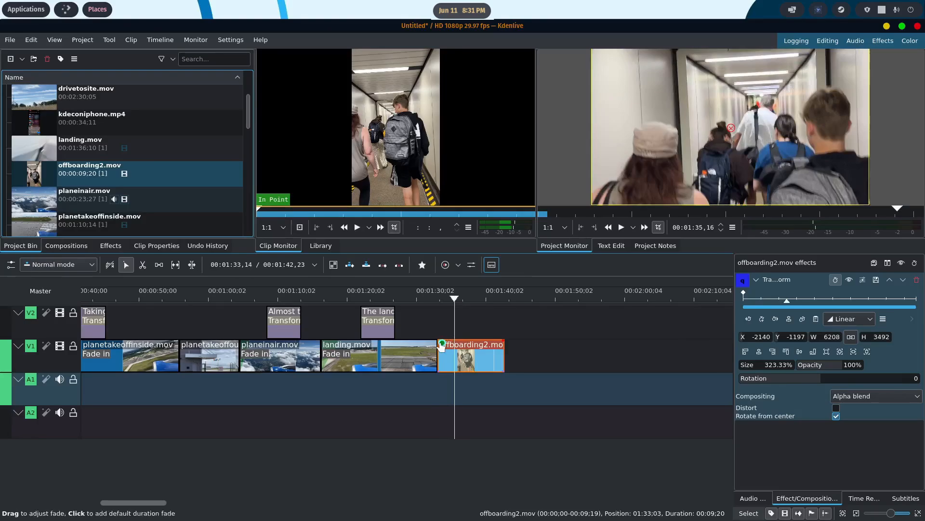
{"action": "left_click_drag", "start_coordinate": [440, 341], "coordinate": [449, 347]}
{"action": "left_click_drag", "start_coordinate": [450, 298], "coordinate": [396, 299]}
{"action": "left_click", "coordinate": [622, 227]}
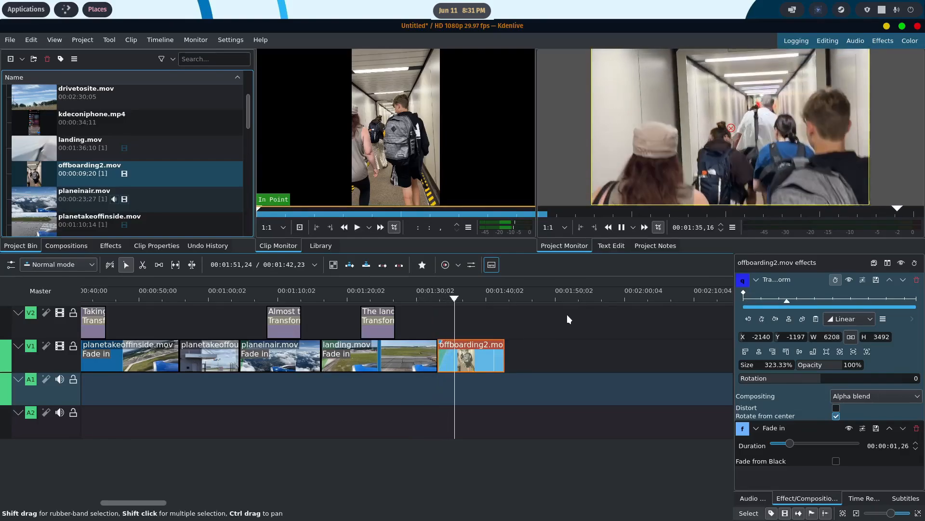
- Cut offboarding2.mov at about 00:01:39,23 and delete the part after the cut
{"action": "left_click", "coordinate": [622, 227]}
{"action": "key", "text": "x"}
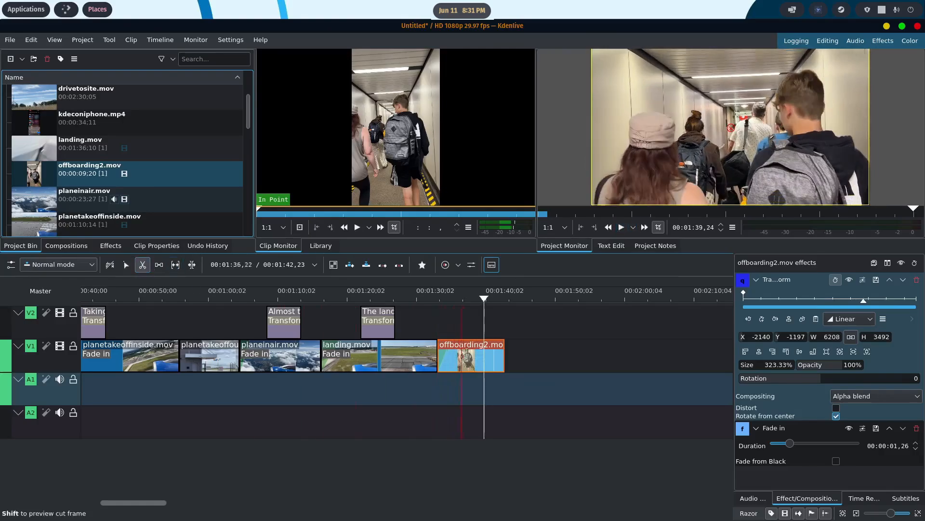
{"action": "left_click", "coordinate": [484, 355]}
{"action": "left_click", "coordinate": [131, 264]}
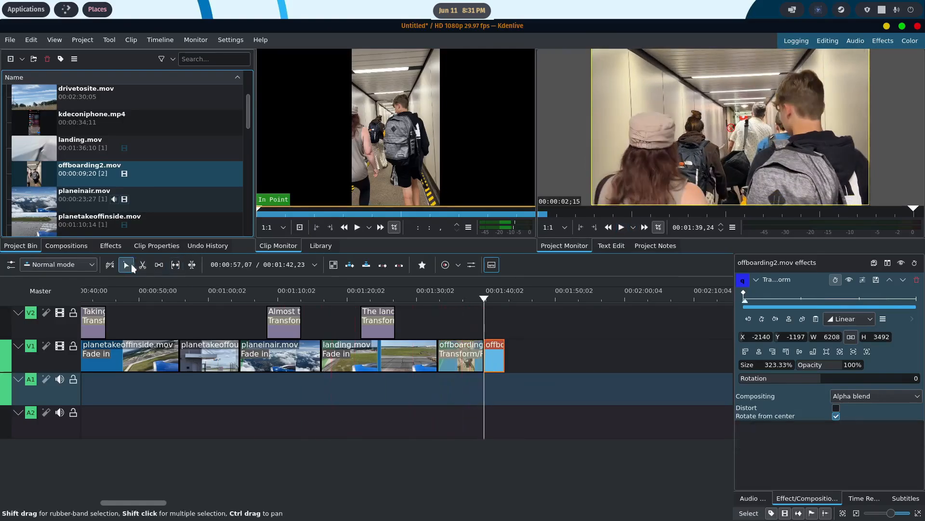
{"action": "left_click", "coordinate": [496, 354]}
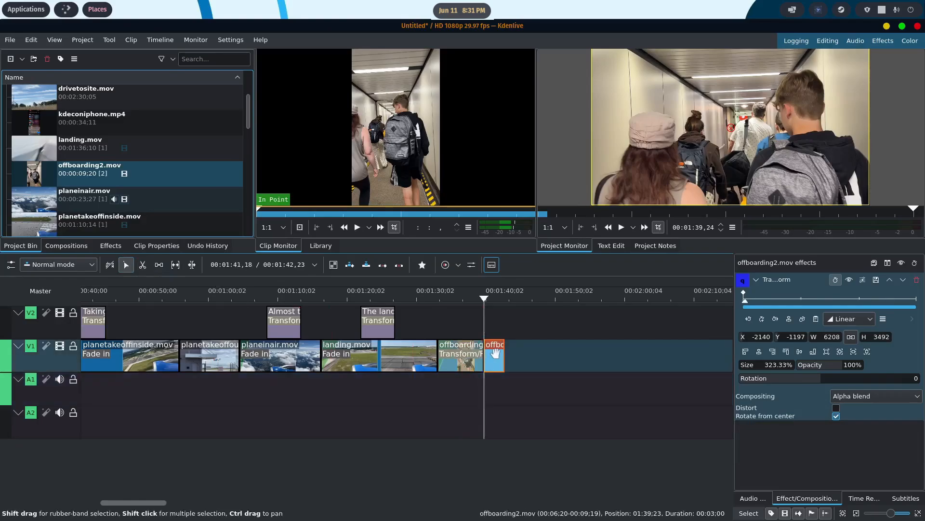
{"action": "key", "text": "Delete"}
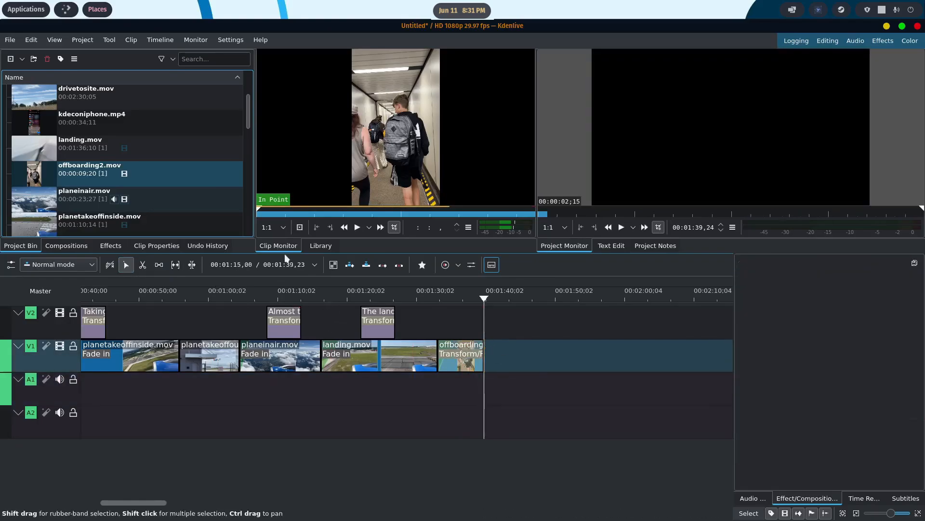
- Create a title clip reading "Off boarding the plane!" and place it on V2 at about 00:01:34,23, shortened to about 00:00:03,18
{"action": "scroll", "coordinate": [135, 195], "scroll_direction": "down", "scroll_amount": 5}
{"action": "right_click", "coordinate": [91, 221]}
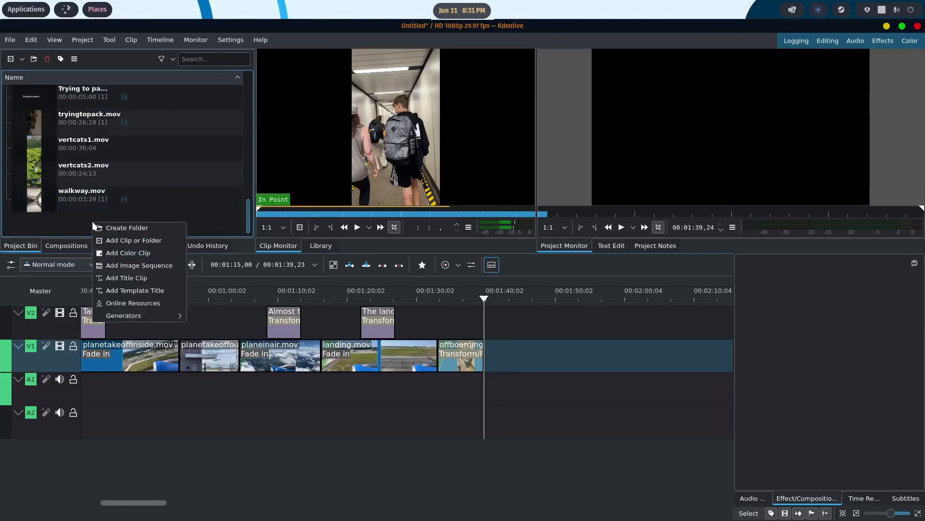
{"action": "left_click", "coordinate": [131, 272]}
{"action": "left_click", "coordinate": [363, 213]}
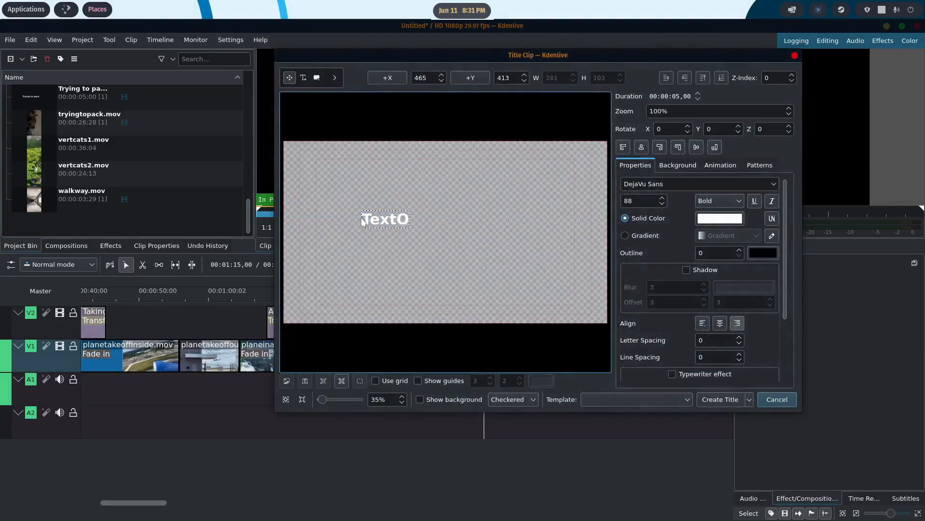
{"action": "type", "text": "Off co"}
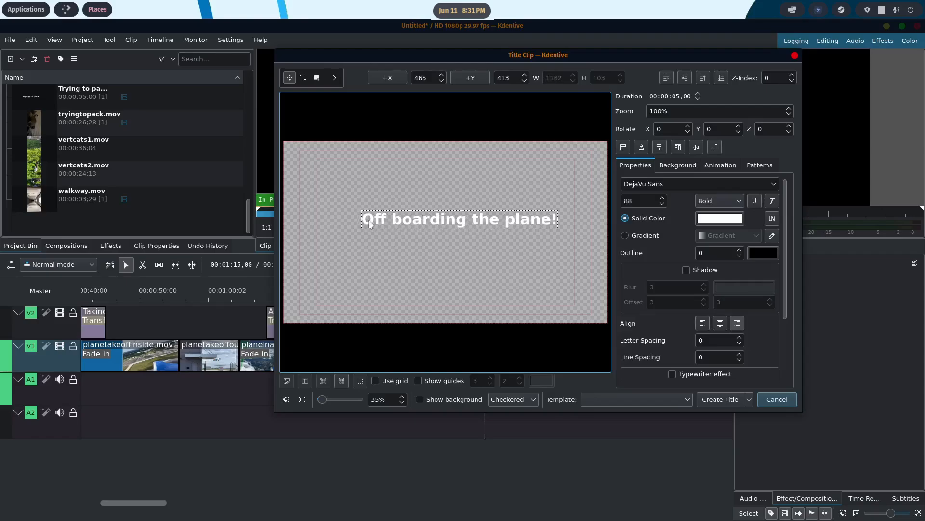
{"action": "left_click", "coordinate": [730, 400]}
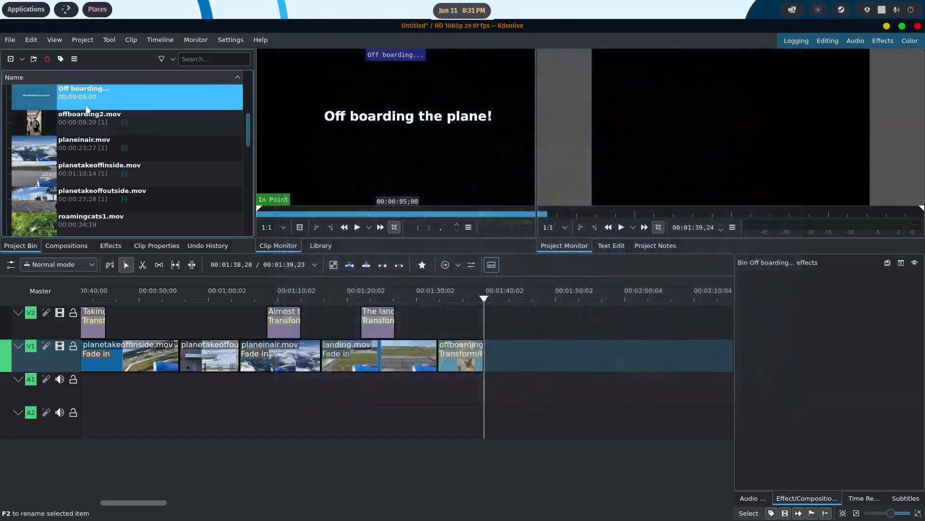
{"action": "left_click_drag", "start_coordinate": [87, 107], "coordinate": [443, 315]}
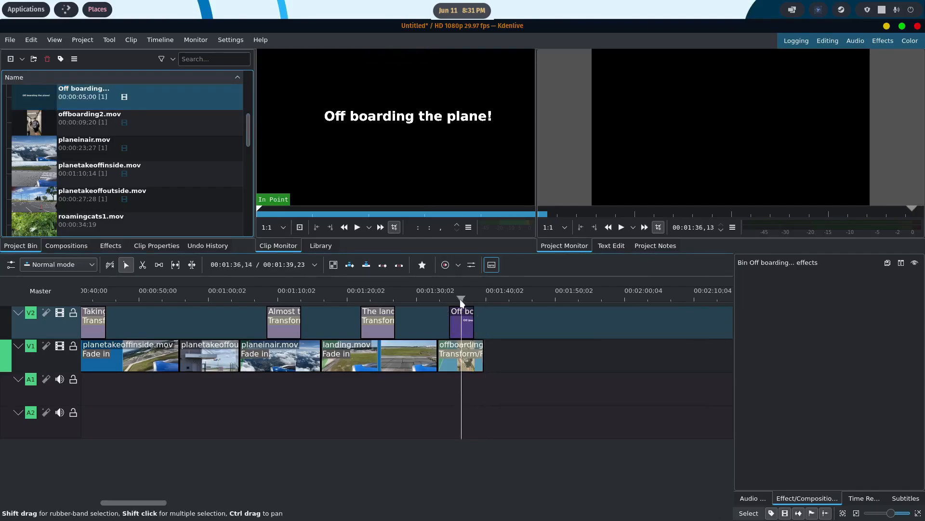
- Apply a Transform effect to the "Off boarding the plane!" title, move it to about X -7, Y 388 and play back the result
{"action": "left_click", "coordinate": [459, 299]}
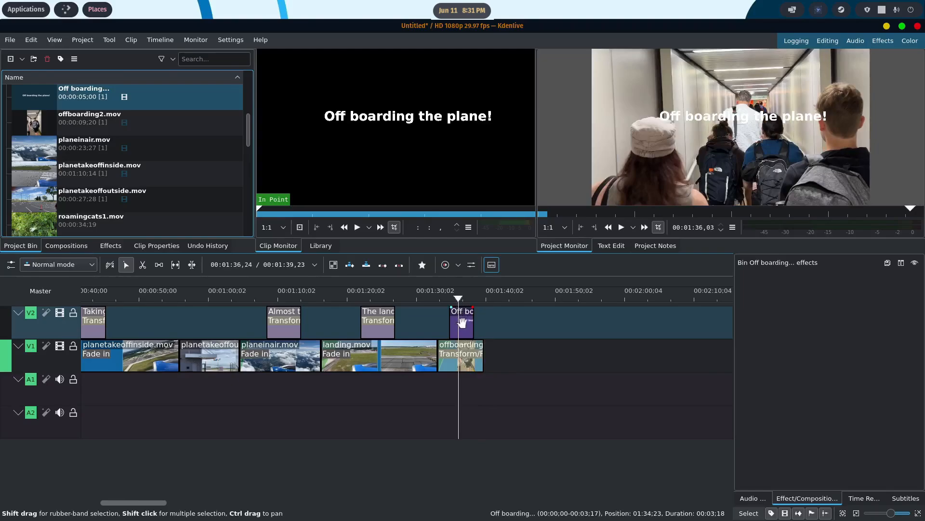
{"action": "right_click", "coordinate": [461, 322]}
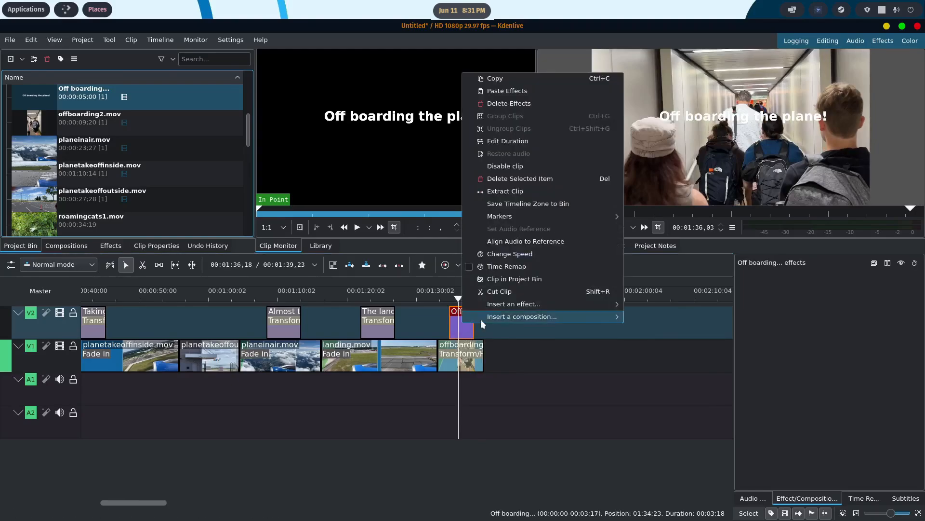
{"action": "mouse_move", "coordinate": [481, 319]}
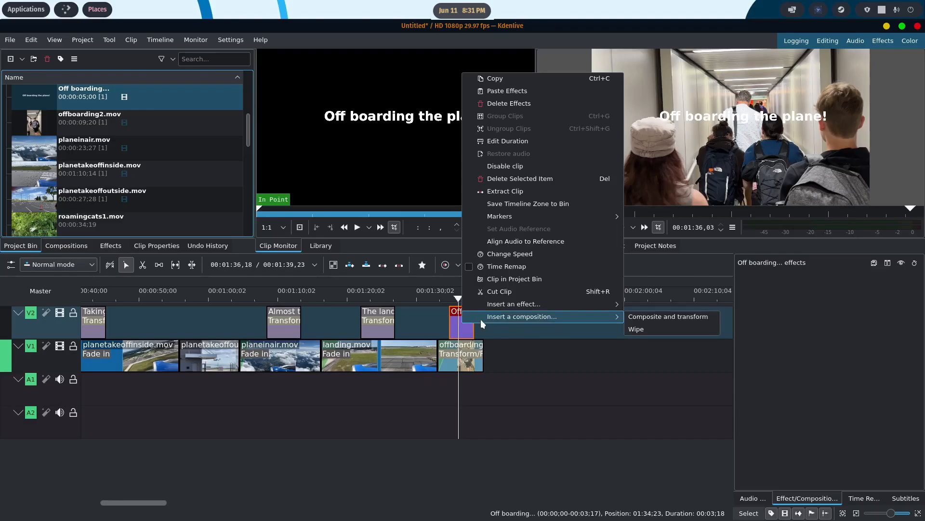
{"action": "left_click", "coordinate": [656, 304]}
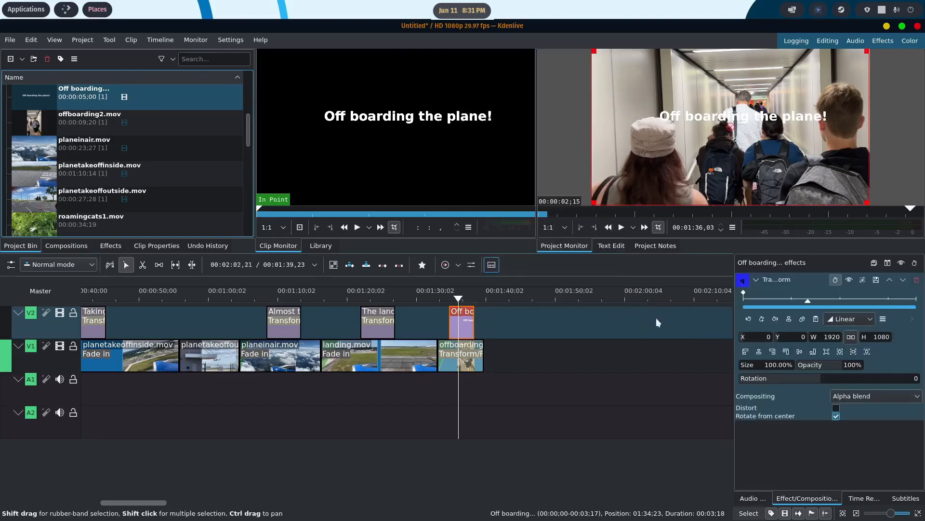
{"action": "left_click_drag", "start_coordinate": [729, 140], "coordinate": [728, 184]}
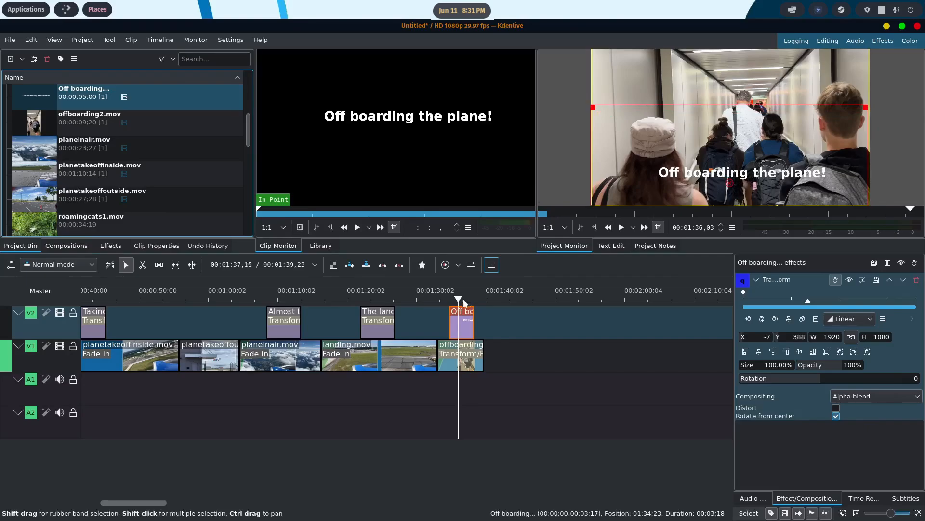
{"action": "left_click_drag", "start_coordinate": [449, 300], "coordinate": [427, 300]}
{"action": "left_click", "coordinate": [622, 227]}
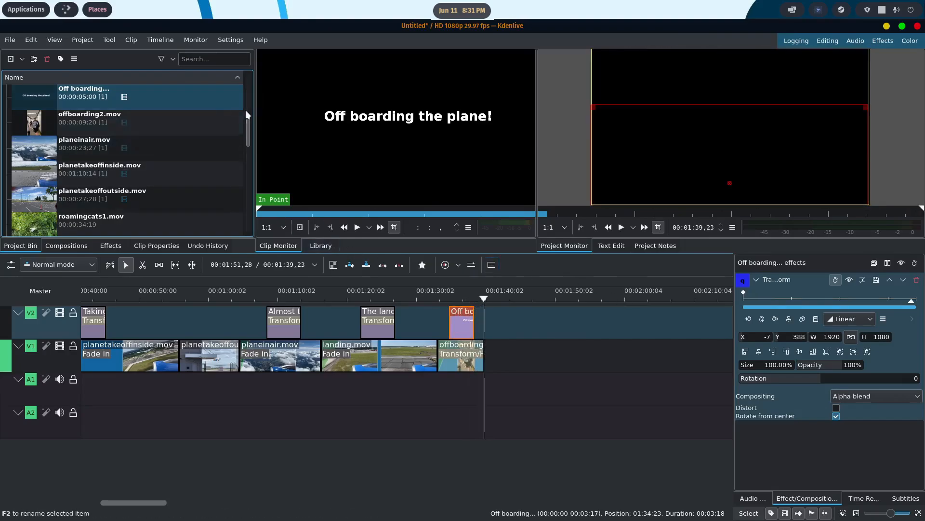
- Place tothesite.mov on V1 directly after offboarding2.mov, starting at 00:01:39,23
{"action": "scroll", "coordinate": [248, 124], "scroll_direction": "down", "scroll_amount": 5}
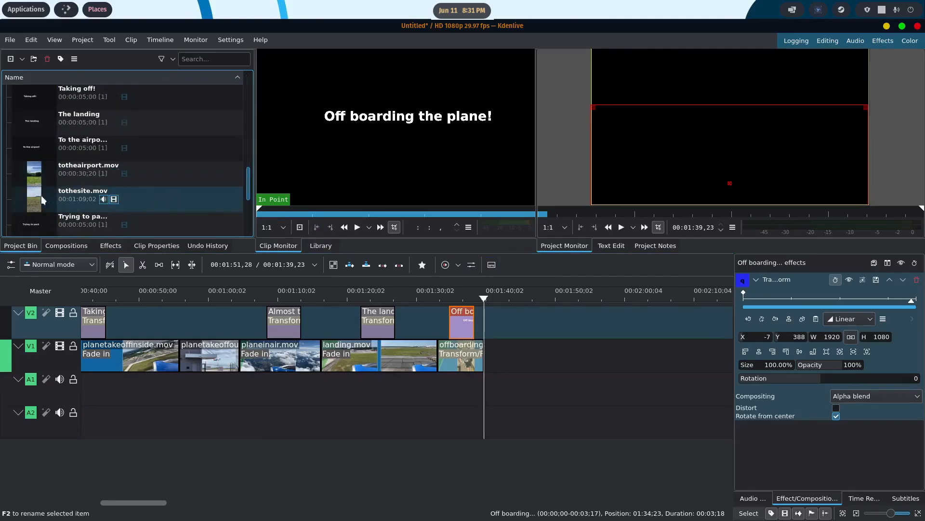
{"action": "left_click_drag", "start_coordinate": [47, 200], "coordinate": [488, 347]}
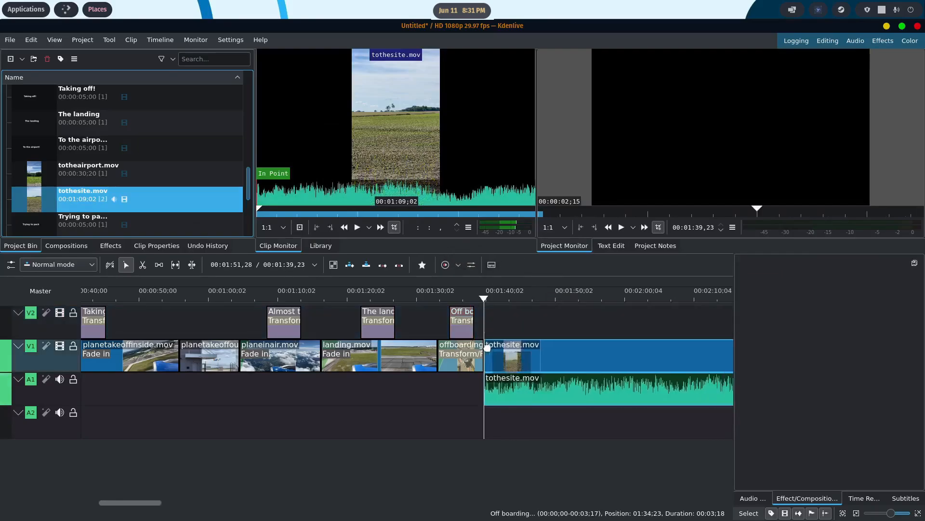
{"action": "left_click", "coordinate": [578, 342]}
- Ungroup the video and audio of tothesite.mov and delete its audio from A1
{"action": "scroll", "coordinate": [587, 343], "scroll_direction": "down", "scroll_amount": 5}
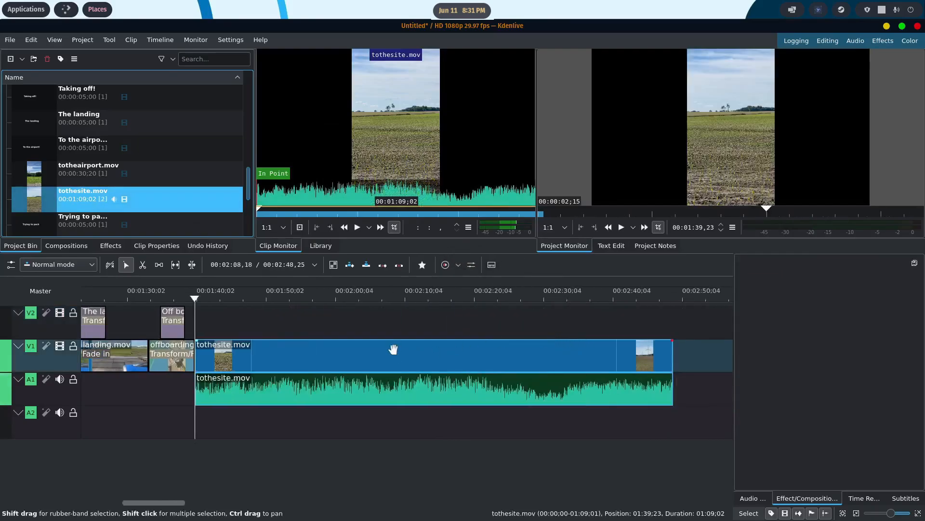
{"action": "right_click", "coordinate": [357, 354]}
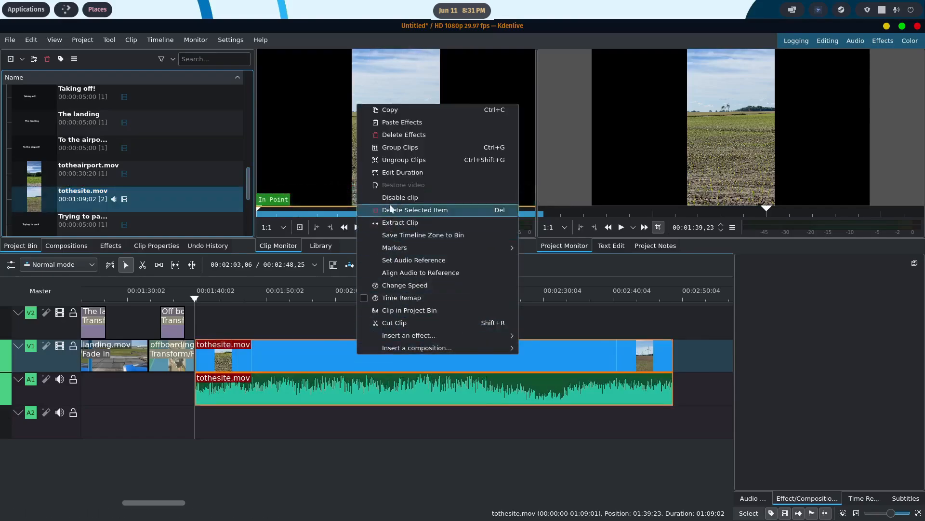
{"action": "left_click", "coordinate": [403, 161]}
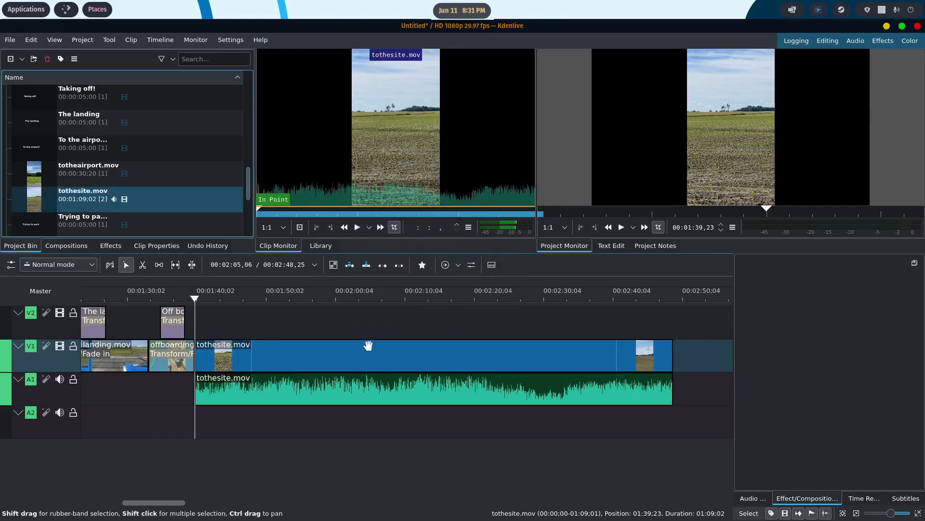
{"action": "left_click", "coordinate": [366, 383]}
{"action": "key", "text": "Delete"}
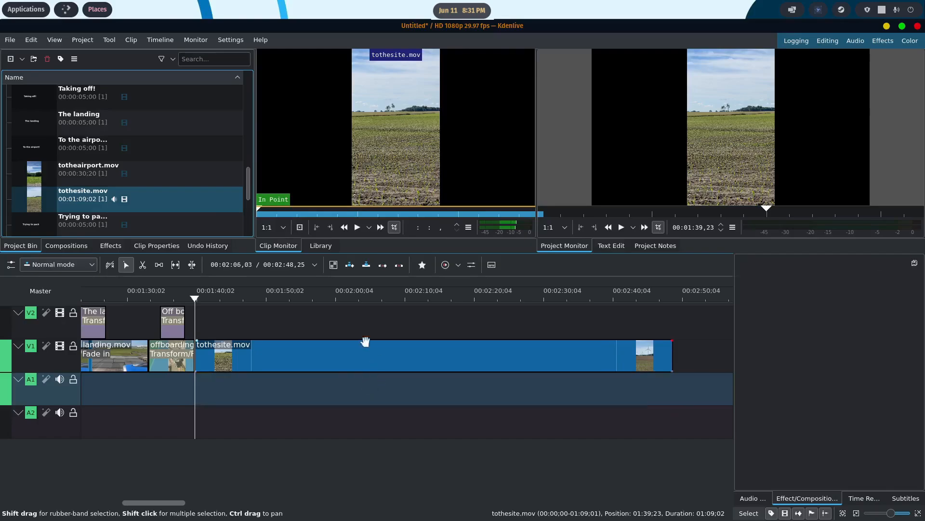
- Cut tothesite.mov at about 00:02:25,16, delete the part before the cut and close the gap on V1
{"action": "left_click", "coordinate": [198, 299]}
{"action": "left_click_drag", "start_coordinate": [201, 299], "coordinate": [240, 298]}
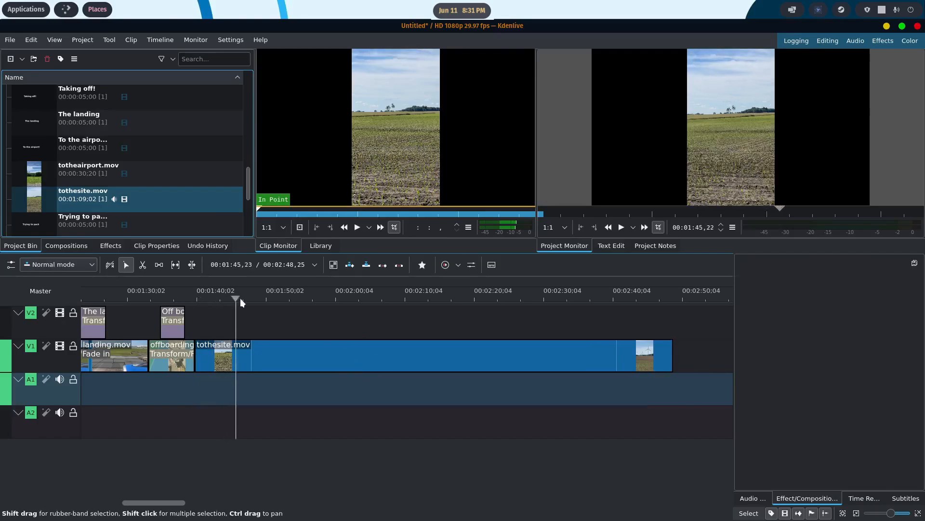
{"action": "left_click_drag", "start_coordinate": [296, 300], "coordinate": [512, 297]}
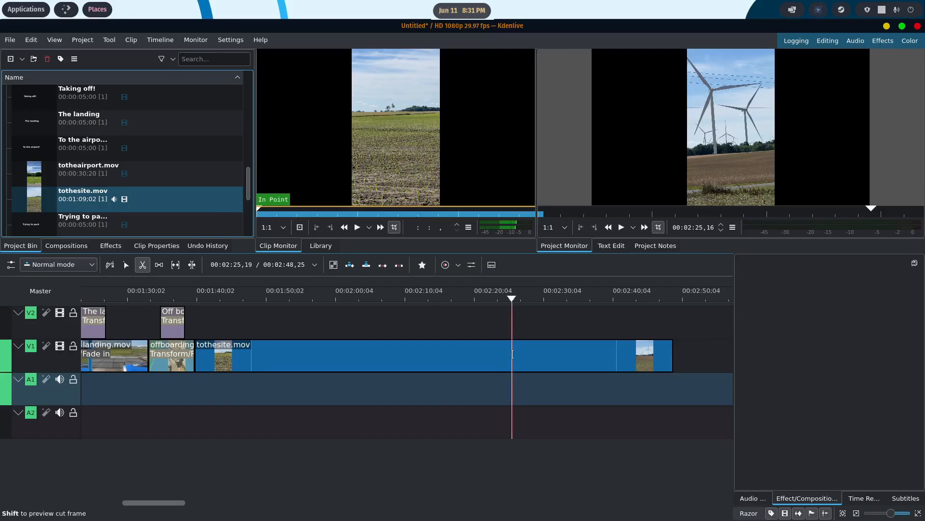
{"action": "left_click", "coordinate": [513, 354]}
{"action": "key", "text": "s"}
{"action": "left_click", "coordinate": [408, 367]}
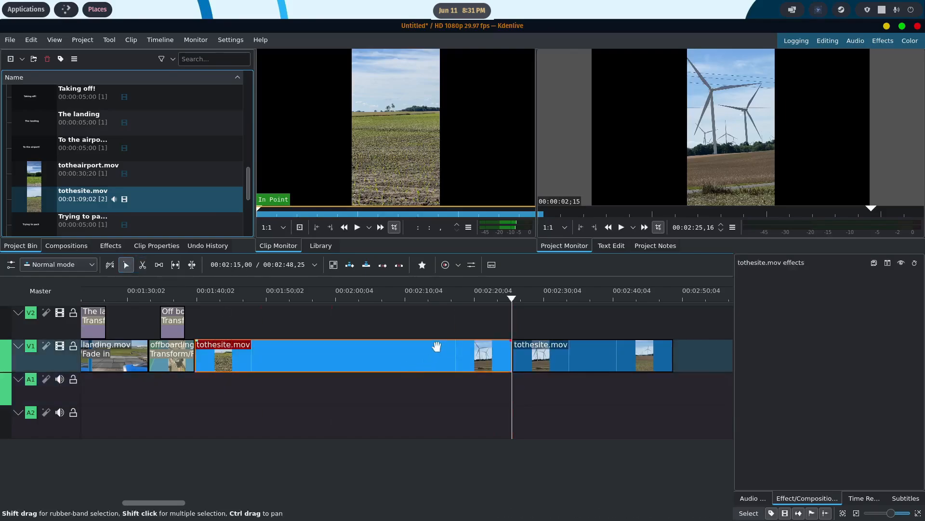
{"action": "key", "text": "Delete"}
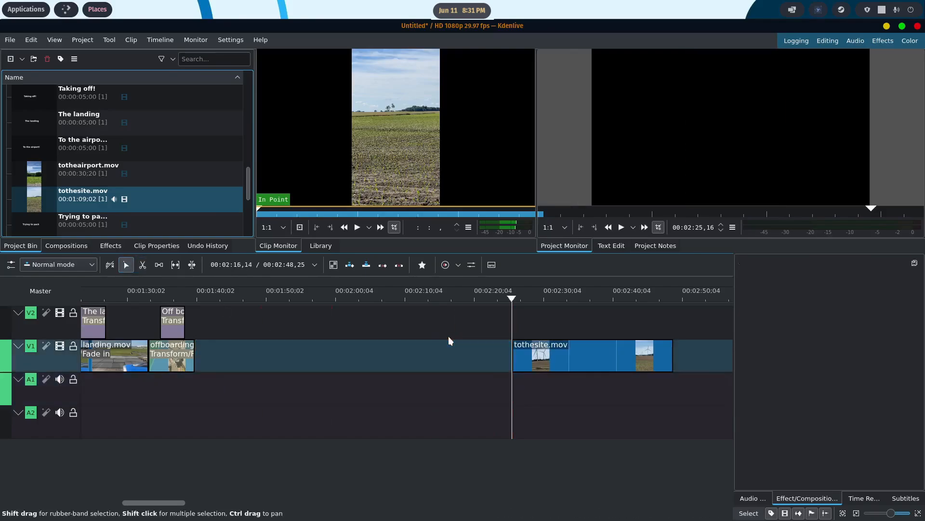
{"action": "right_click", "coordinate": [426, 348]}
{"action": "left_click", "coordinate": [464, 379]}
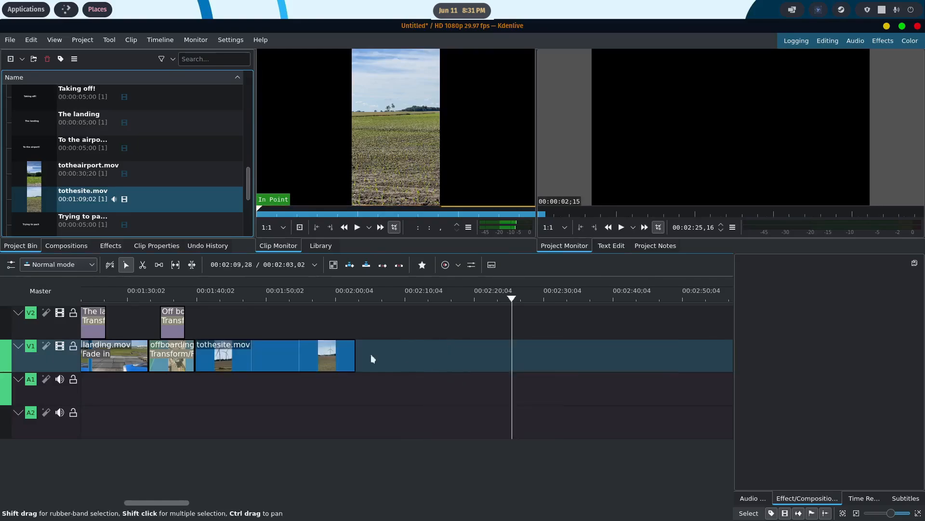
- Add a fade in of about 00:00:01,16 to the start of tothesite.mov and play back from about 00:01:37,08
{"action": "left_click_drag", "start_coordinate": [512, 300], "coordinate": [238, 299]}
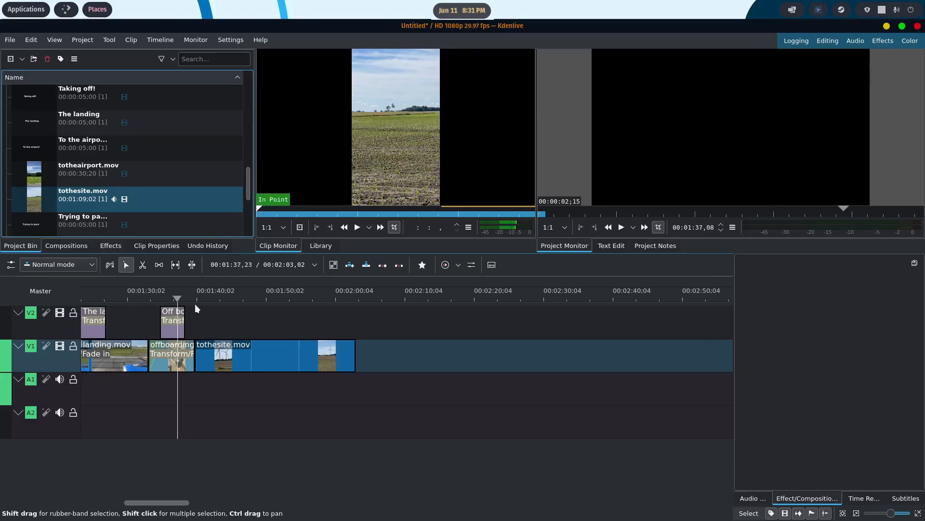
{"action": "left_click_drag", "start_coordinate": [200, 345], "coordinate": [203, 345]}
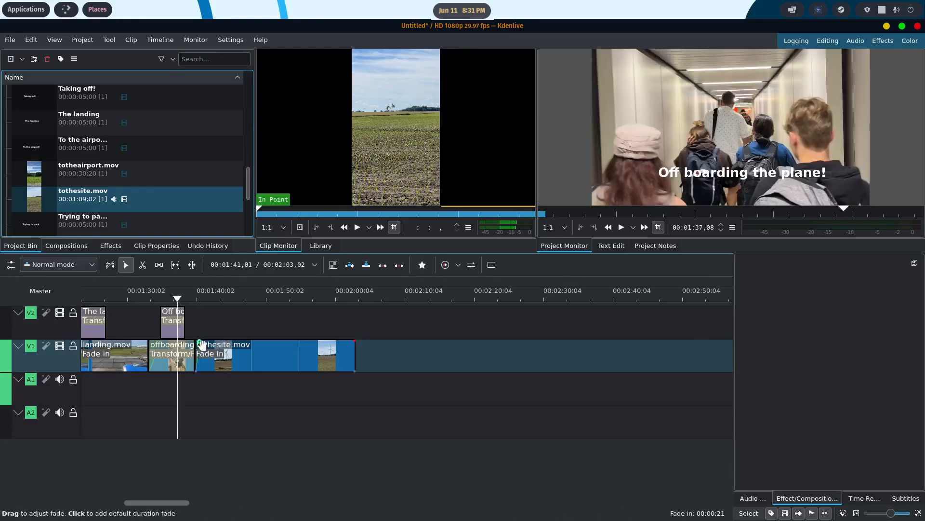
{"action": "left_click", "coordinate": [621, 227]}
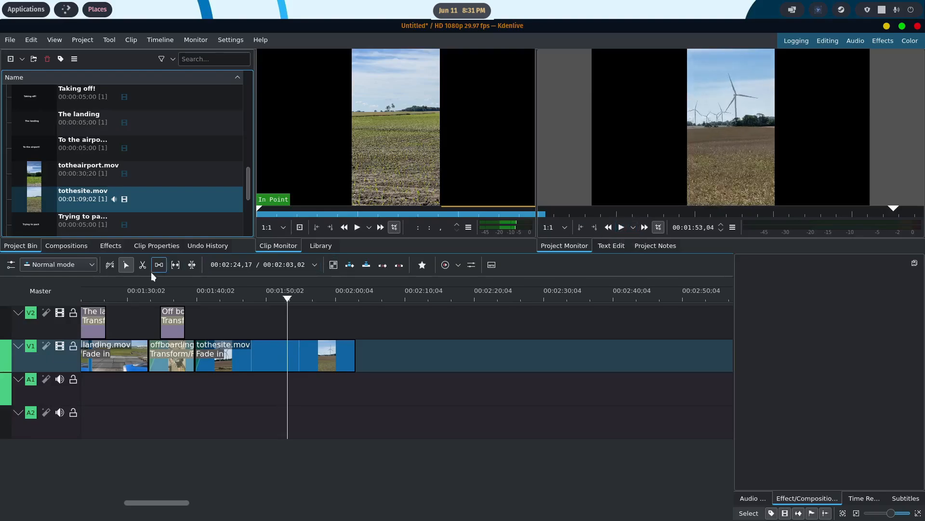
- Cut tothesite.mov at about 00:01:53,03 and delete the part after the cut
{"action": "key", "text": "shift+r"}
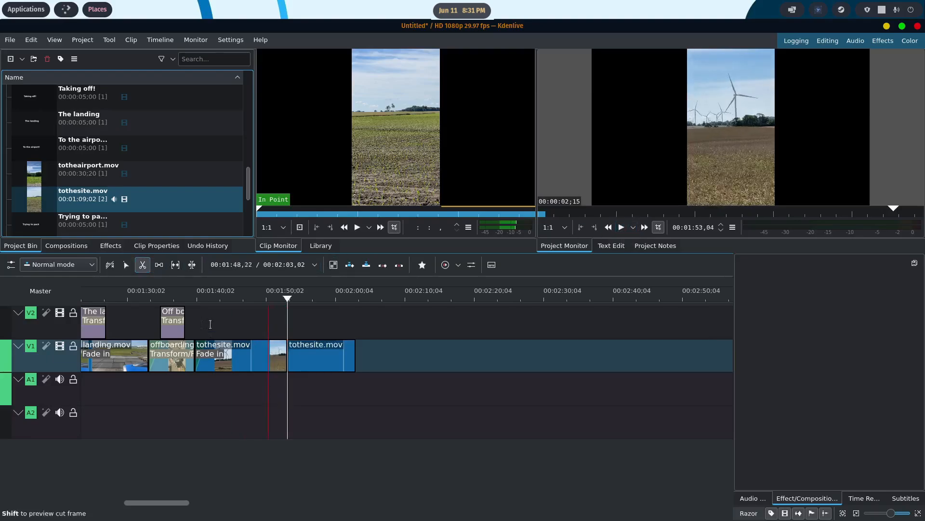
{"action": "left_click", "coordinate": [126, 264]}
{"action": "left_click", "coordinate": [321, 351]}
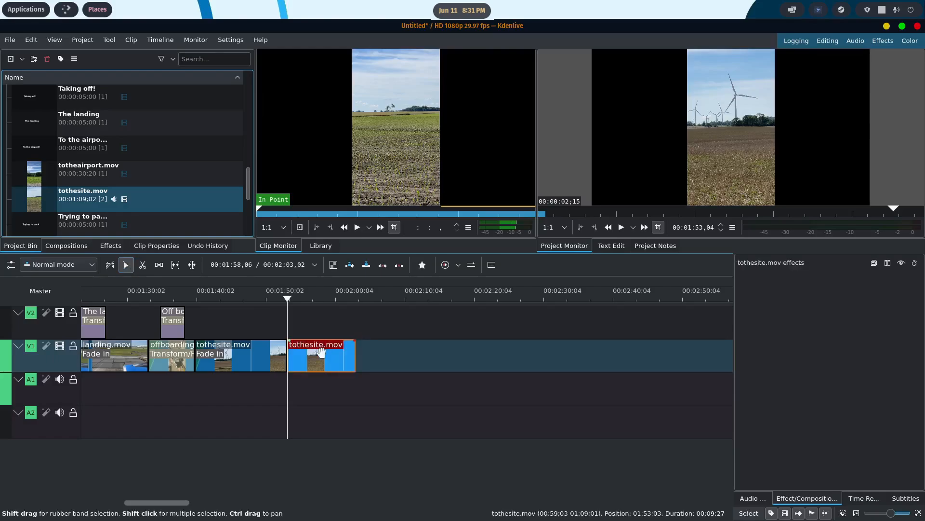
{"action": "key", "text": "Delete"}
- Apply a Transform effect to tothesite.mov, enlarge it to about 318.33% so it fills the frame and play back the result
{"action": "left_click_drag", "start_coordinate": [285, 301], "coordinate": [245, 301]}
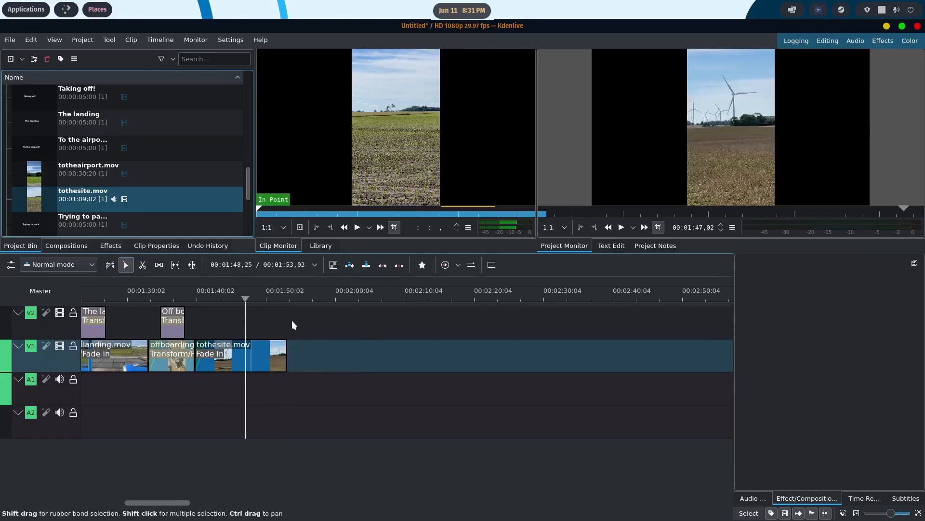
{"action": "right_click", "coordinate": [247, 355]}
{"action": "mouse_move", "coordinate": [337, 336]}
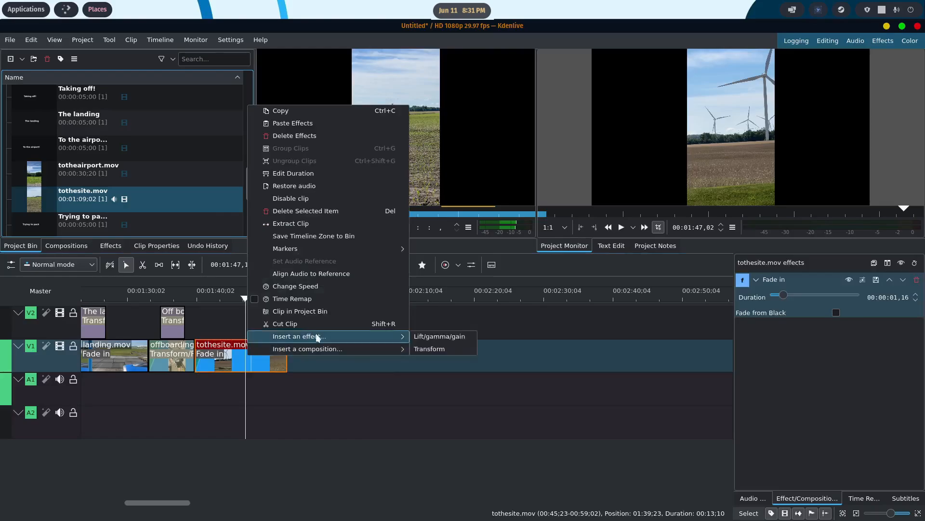
{"action": "left_click", "coordinate": [440, 349]}
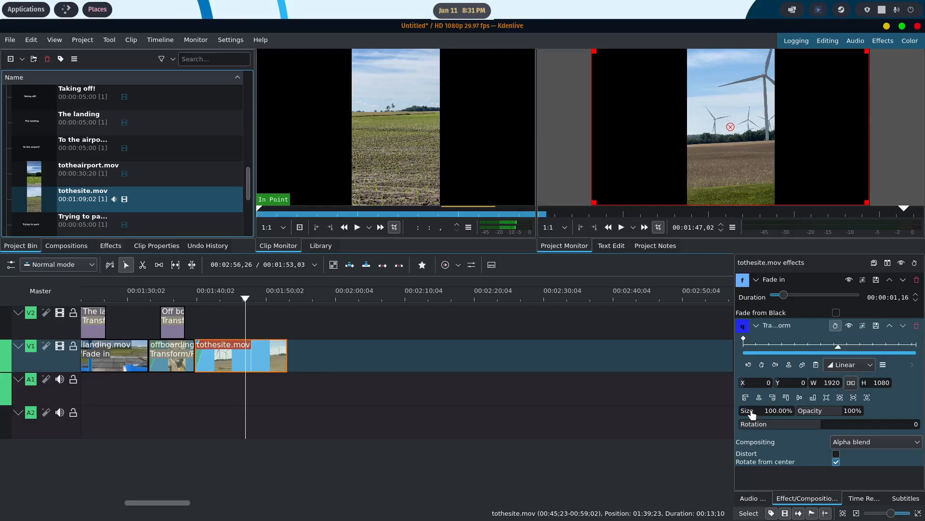
{"action": "left_click_drag", "start_coordinate": [752, 414], "coordinate": [771, 416]}
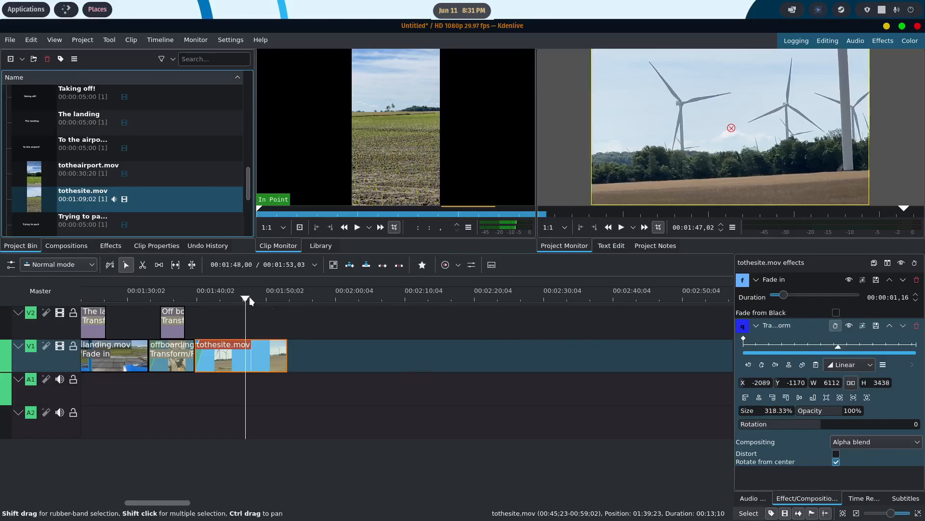
{"action": "left_click_drag", "start_coordinate": [249, 297], "coordinate": [198, 295]}
{"action": "left_click", "coordinate": [621, 227]}
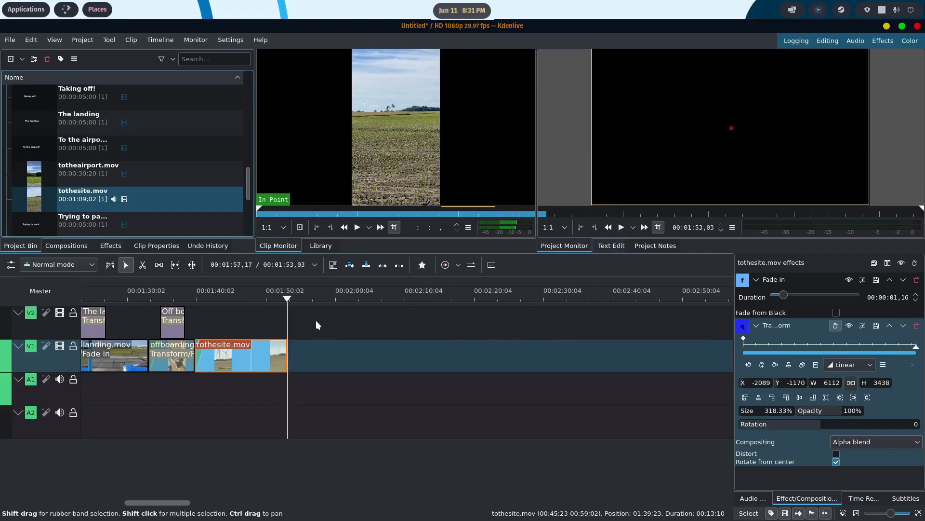
- Create a title clip reading "Heading to the Sactuary" and place it on V2 at about 00:01:43,18, over tothesite.mov
{"action": "left_click_drag", "start_coordinate": [247, 184], "coordinate": [252, 88]}
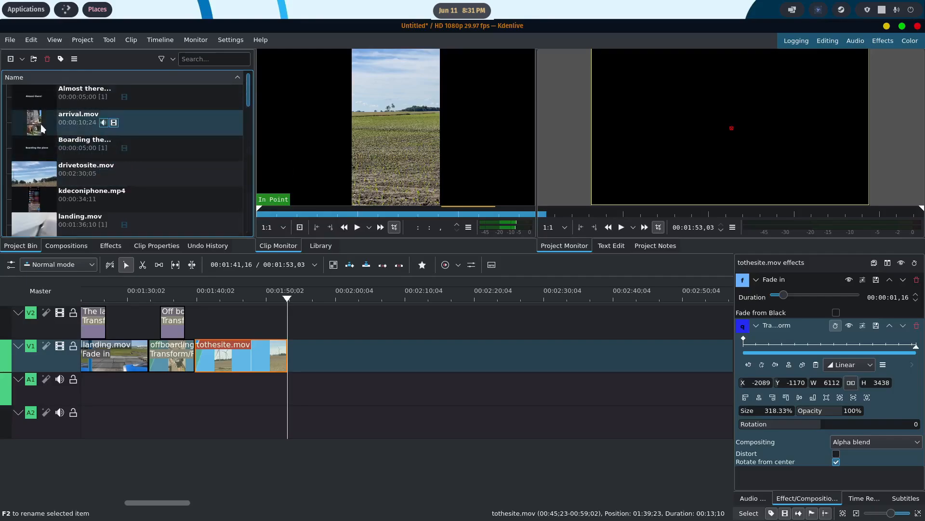
{"action": "left_click", "coordinate": [271, 296]}
{"action": "left_click", "coordinate": [234, 300]}
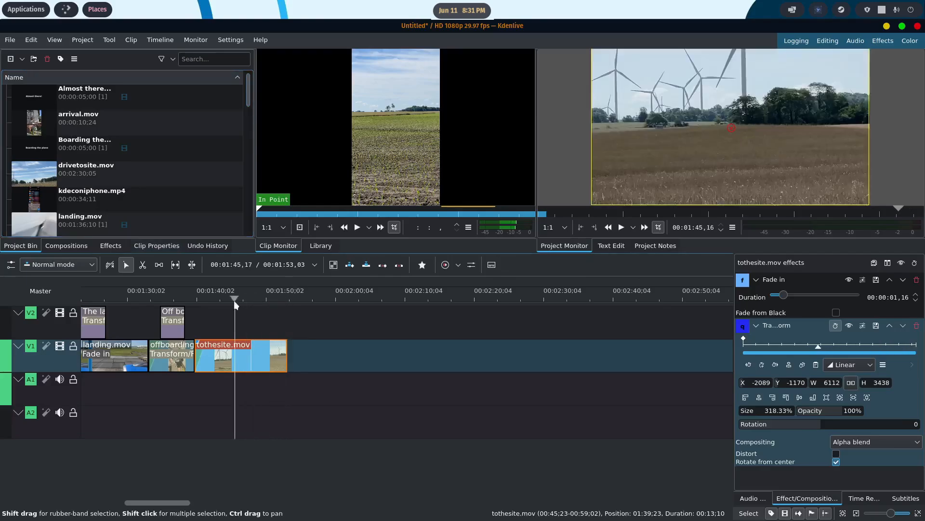
{"action": "scroll", "coordinate": [132, 203], "scroll_direction": "down", "scroll_amount": 10}
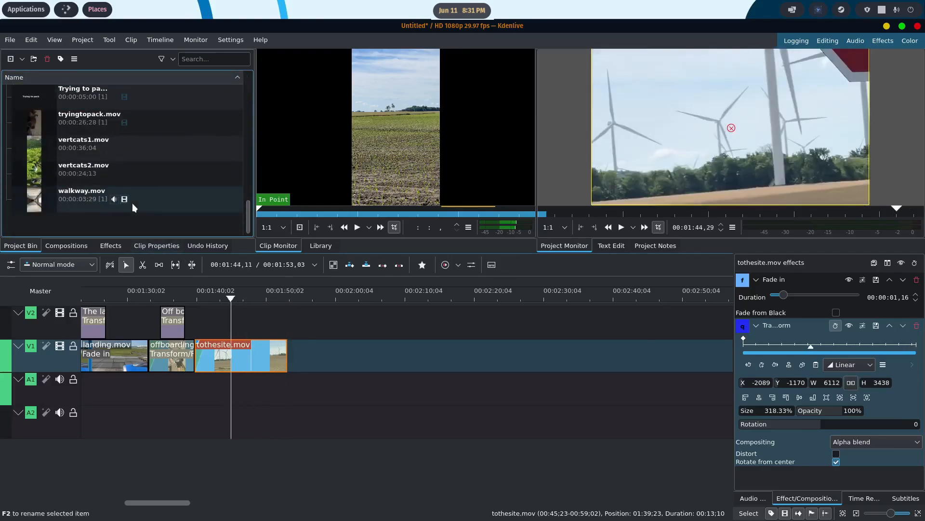
{"action": "right_click", "coordinate": [66, 222]}
{"action": "left_click", "coordinate": [111, 278]}
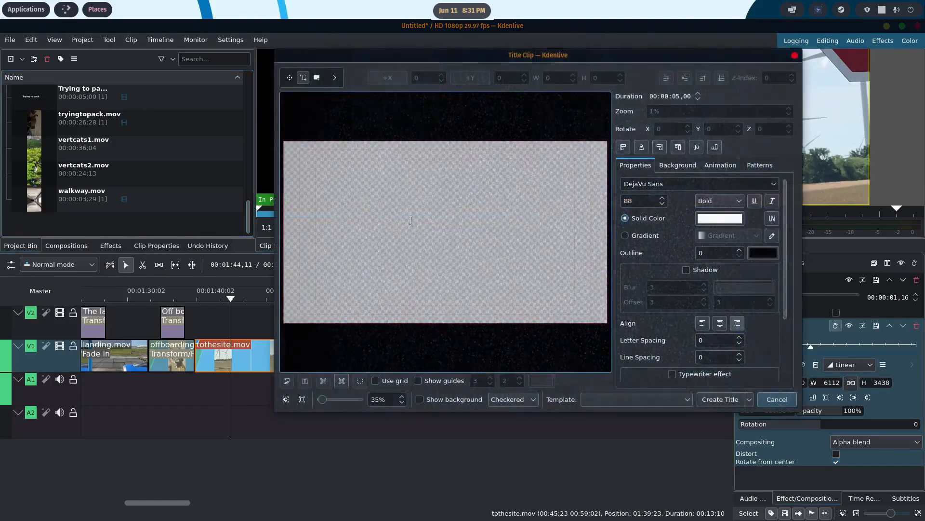
{"action": "left_click", "coordinate": [380, 220]}
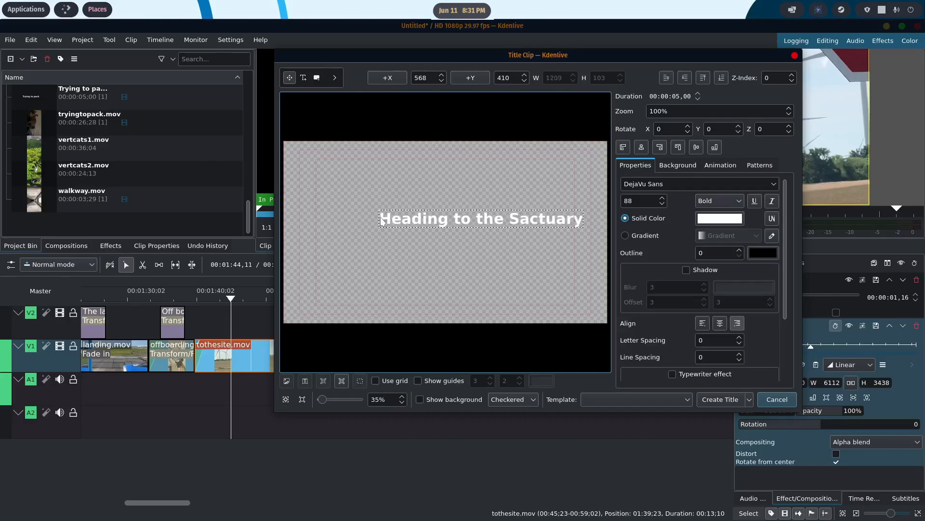
{"action": "left_click", "coordinate": [720, 399]}
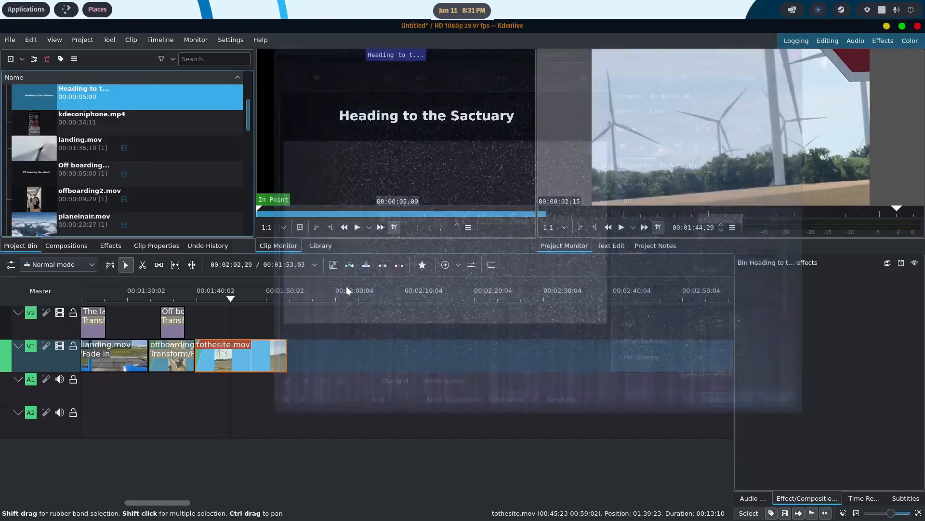
{"action": "left_click_drag", "start_coordinate": [82, 93], "coordinate": [222, 315]}
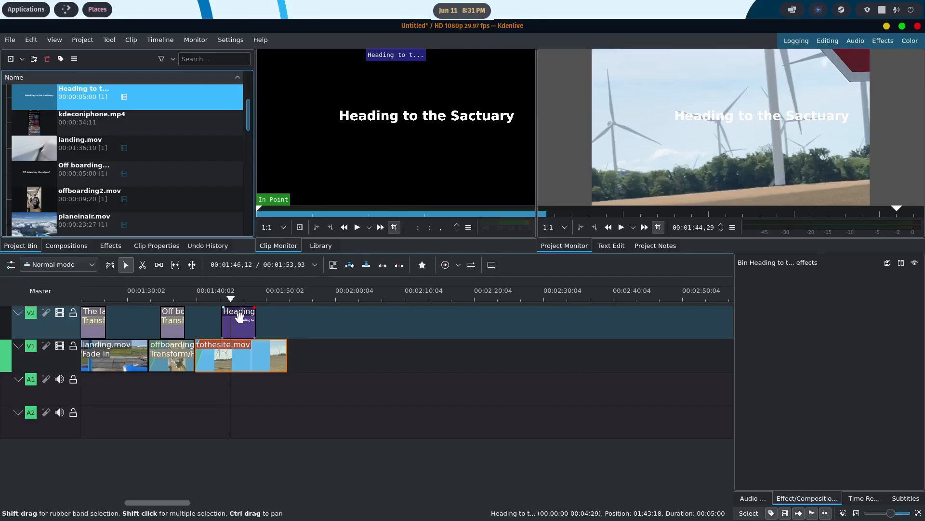
- Apply a Transform effect to the "Heading to the Sactuary" title and move it to about X -197, Y 438
{"action": "right_click", "coordinate": [240, 313]}
{"action": "mouse_move", "coordinate": [368, 299]}
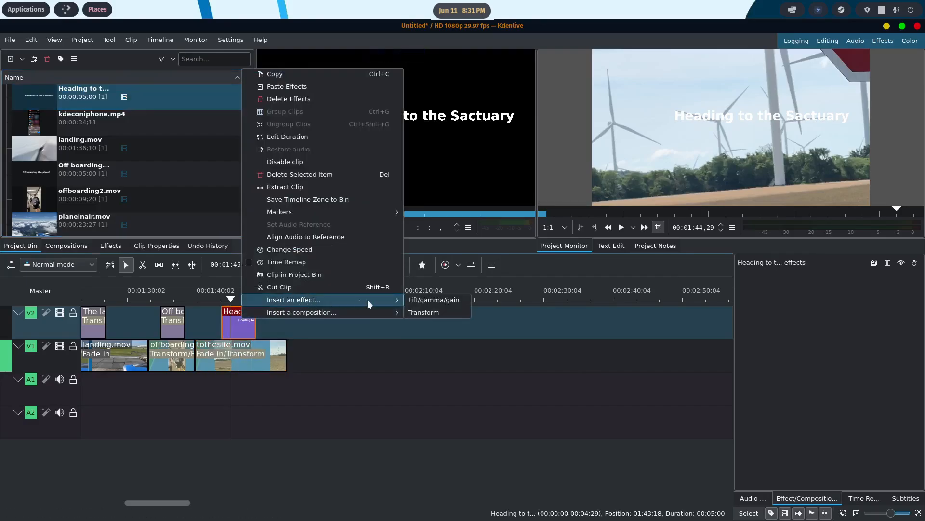
{"action": "left_click", "coordinate": [431, 311]}
{"action": "left_click_drag", "start_coordinate": [721, 163], "coordinate": [700, 196]}
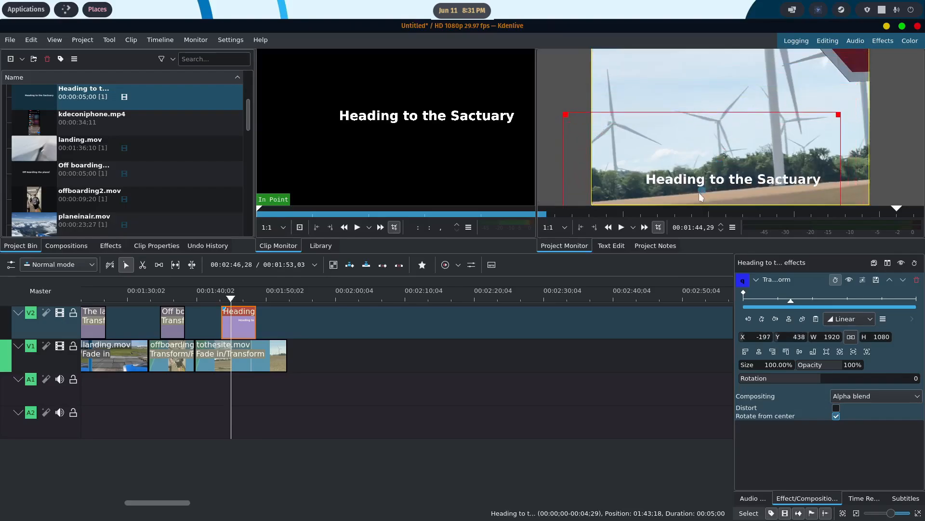
- Review the text colour options for the "Heading to the Sactuary" title in the title editor
{"action": "right_click", "coordinate": [48, 98]}
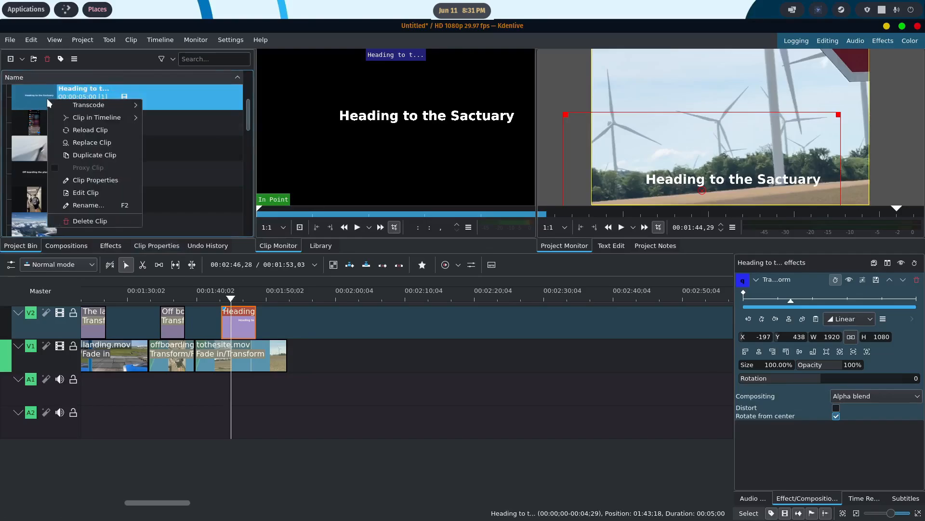
{"action": "left_click", "coordinate": [95, 192]}
{"action": "left_click", "coordinate": [391, 221]}
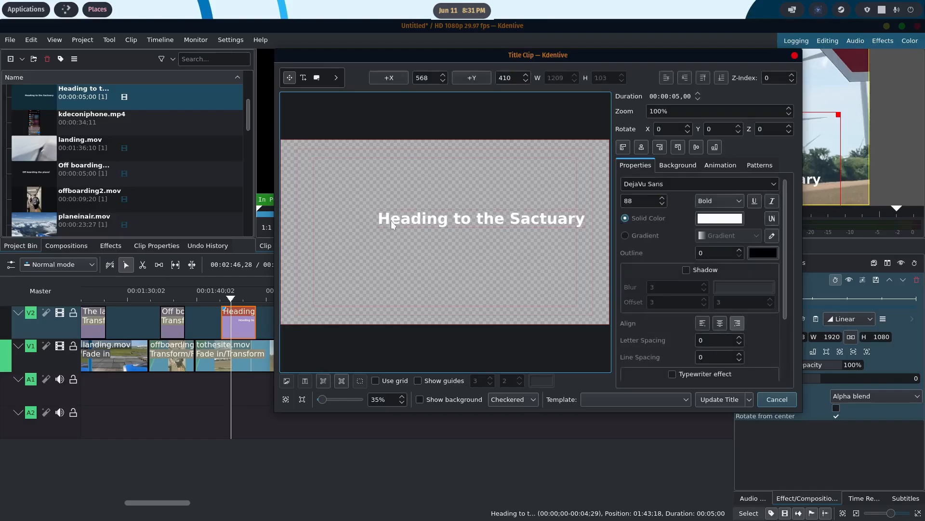
{"action": "double_click", "coordinate": [378, 218]}
{"action": "left_click_drag", "start_coordinate": [378, 218], "coordinate": [565, 223]}
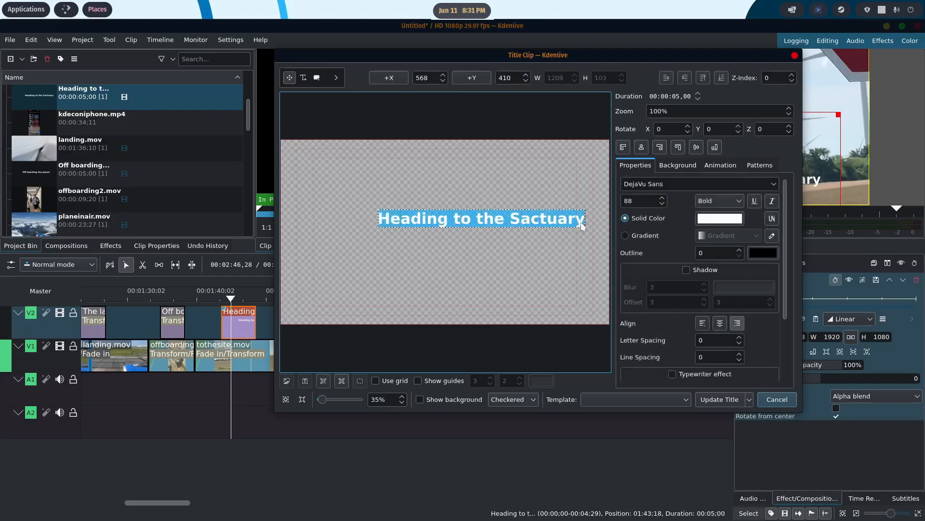
{"action": "left_click", "coordinate": [719, 219]}
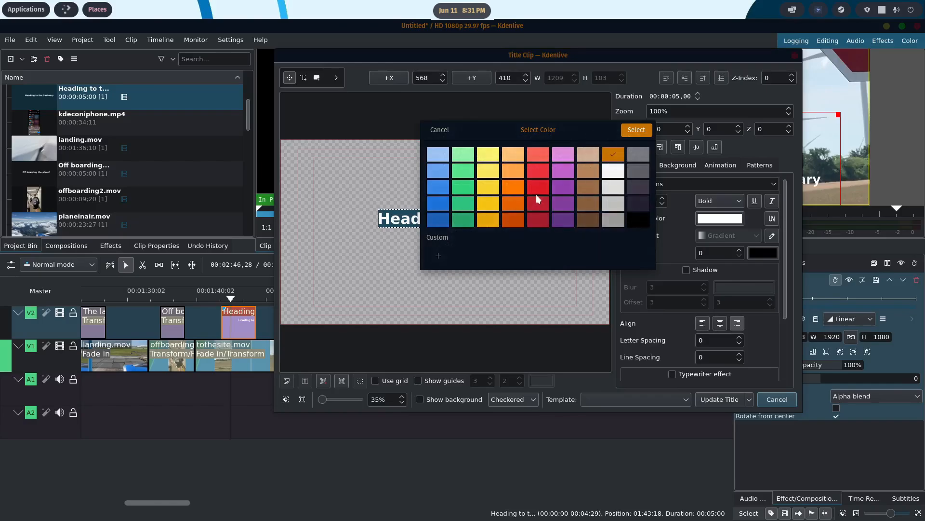
{"action": "left_click", "coordinate": [436, 130]}
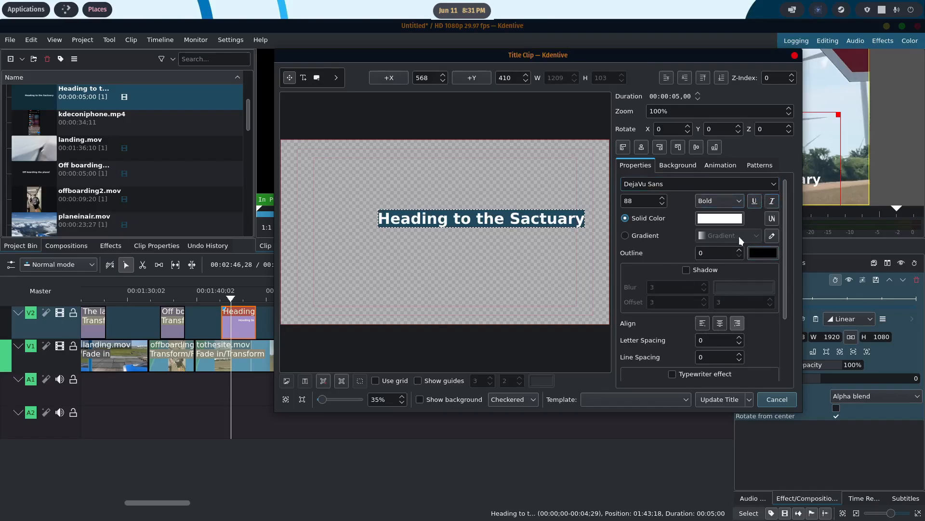
{"action": "left_click", "coordinate": [776, 402]}
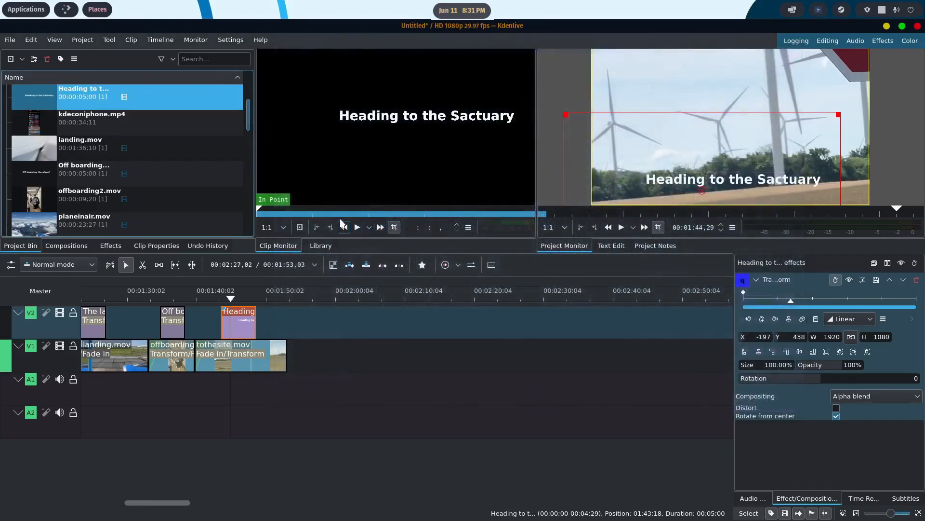
- Play back the sequence from about 00:01:37 and add a short fade-out to the end of tothesite.mov
{"action": "left_click", "coordinate": [230, 297]}
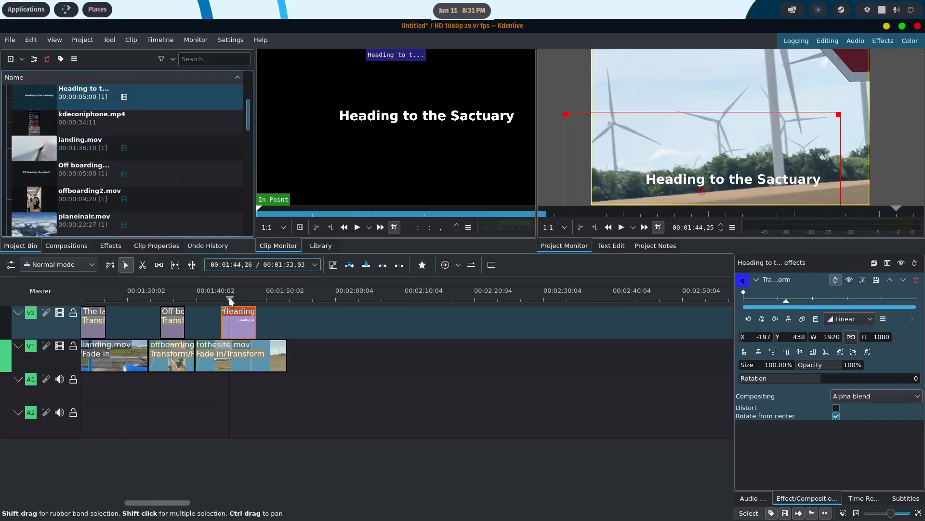
{"action": "left_click_drag", "start_coordinate": [229, 296], "coordinate": [178, 297]}
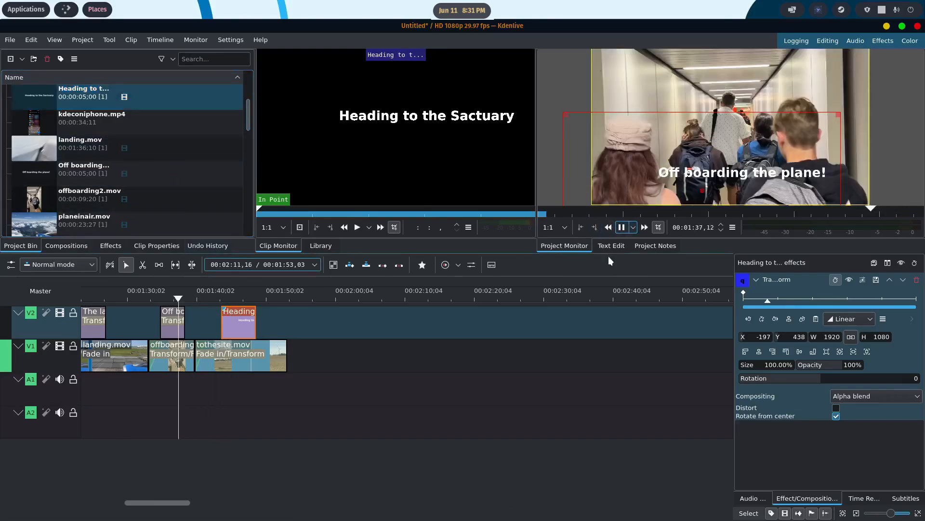
{"action": "left_click", "coordinate": [245, 352]}
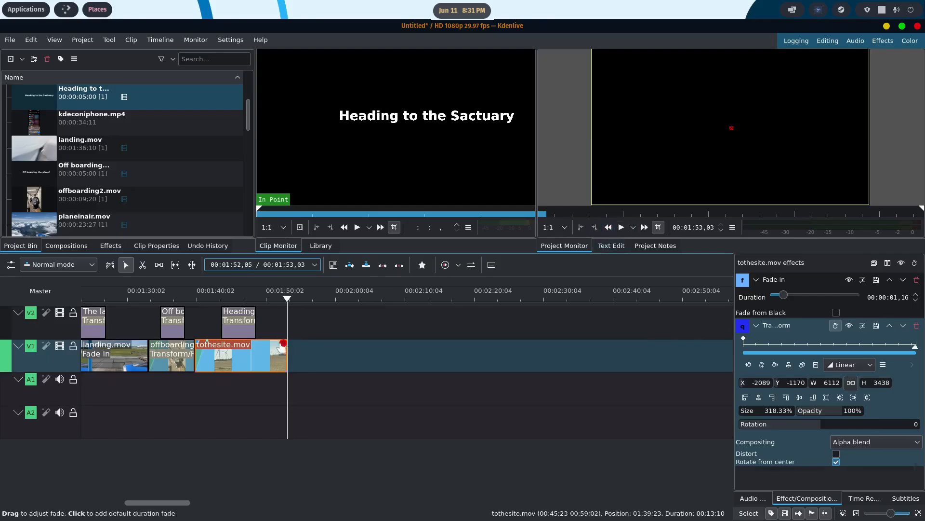
{"action": "left_click_drag", "start_coordinate": [281, 346], "coordinate": [277, 347]}
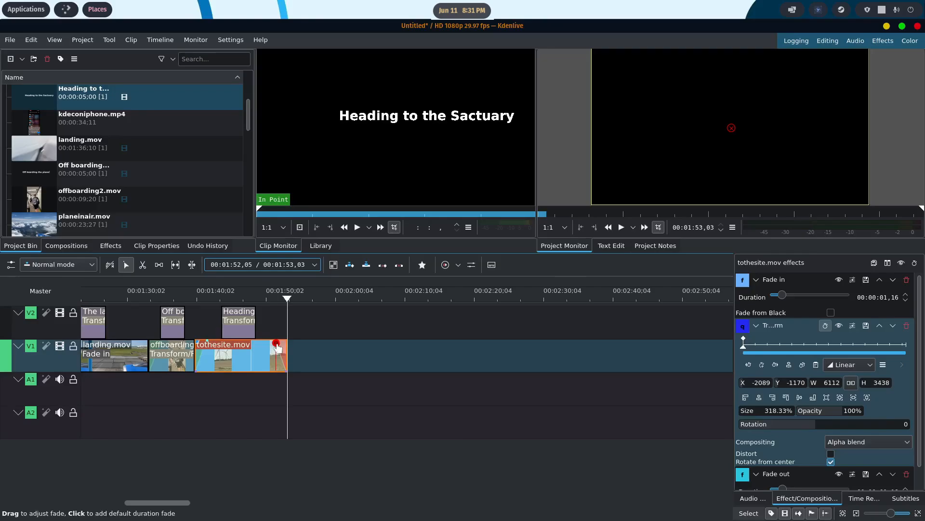
- Place roamingcats1.mov on V1 directly after tothesite.mov, ungroup it and delete its audio part
{"action": "left_click_drag", "start_coordinate": [248, 113], "coordinate": [251, 147]}
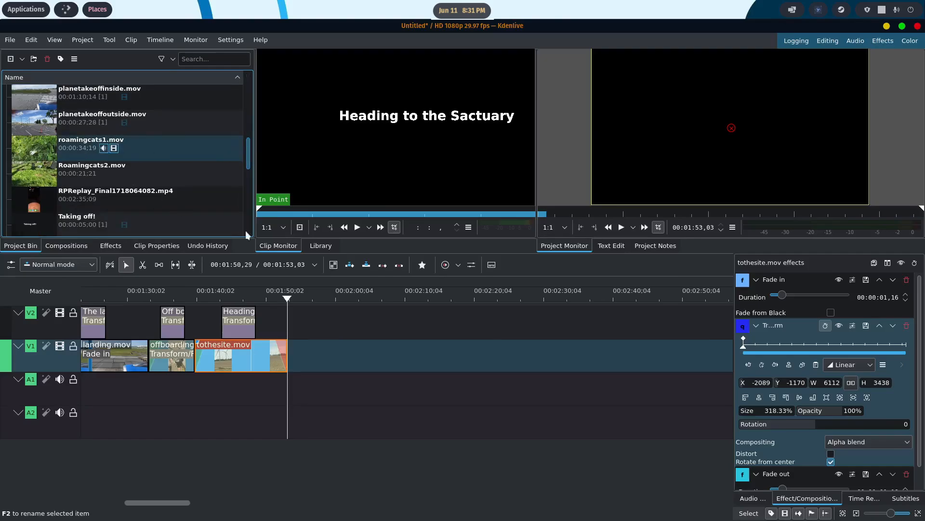
{"action": "left_click_drag", "start_coordinate": [354, 337], "coordinate": [385, 355]}
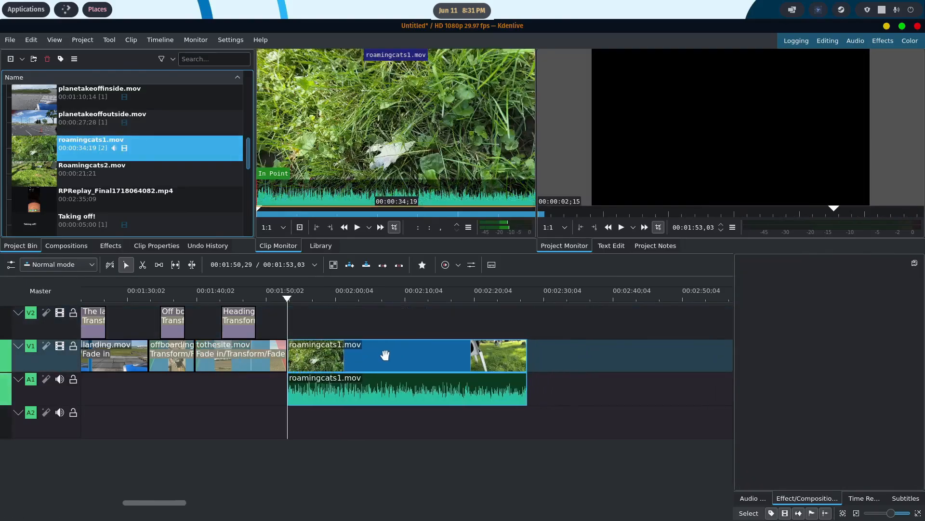
{"action": "right_click", "coordinate": [404, 361]}
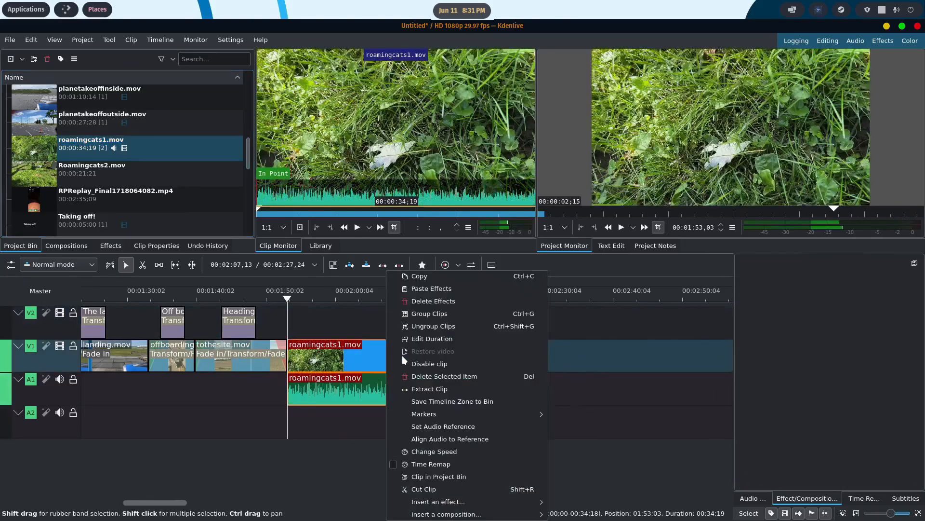
{"action": "left_click", "coordinate": [432, 325]}
{"action": "key", "text": "Delete"}
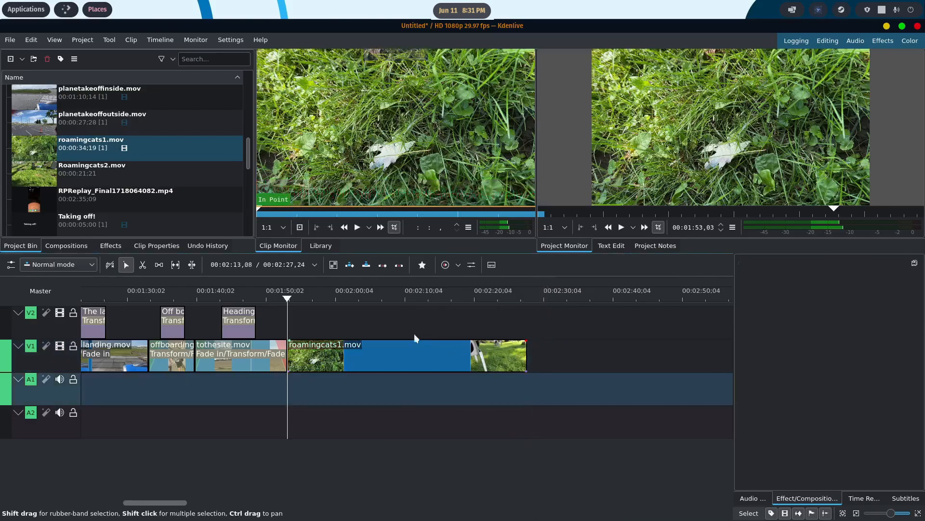
- Play back the transition from tothesite.mov into roamingcats1.mov and delete roamingcats1.mov from the timeline
{"action": "left_click", "coordinate": [273, 294]}
{"action": "left_click", "coordinate": [265, 299]}
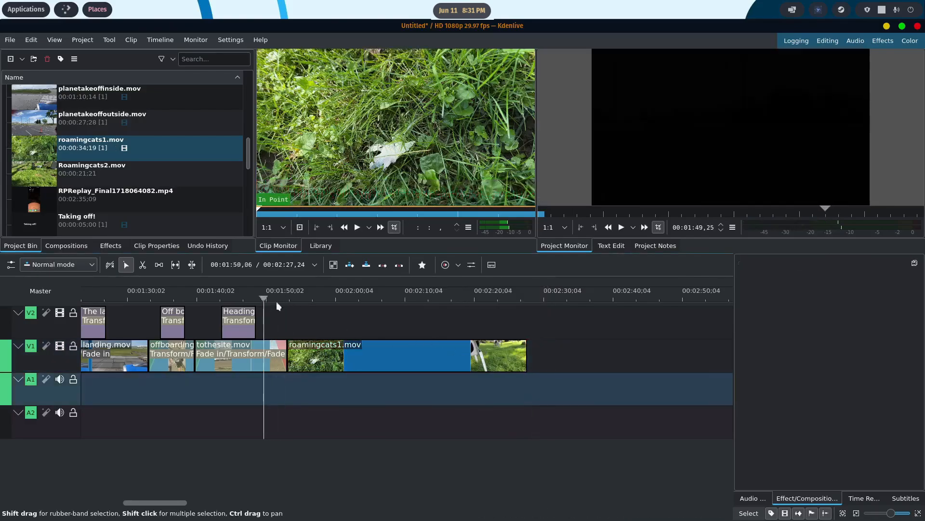
{"action": "left_click", "coordinate": [622, 228]}
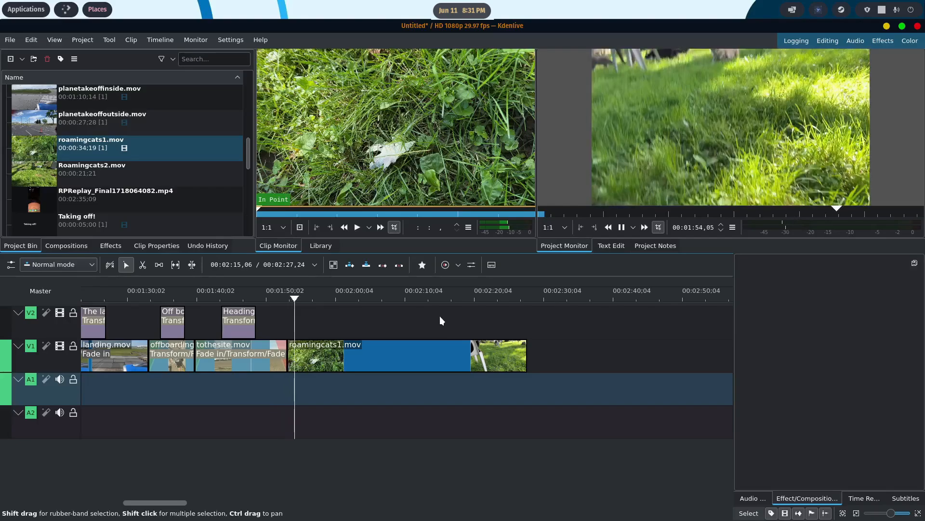
{"action": "left_click", "coordinate": [624, 227]}
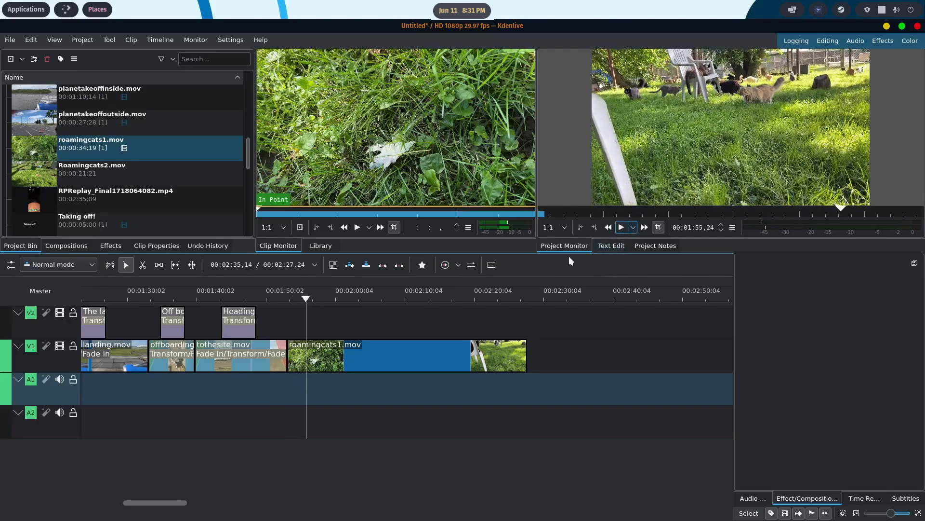
{"action": "right_click", "coordinate": [378, 364]}
{"action": "mouse_move", "coordinate": [386, 355]}
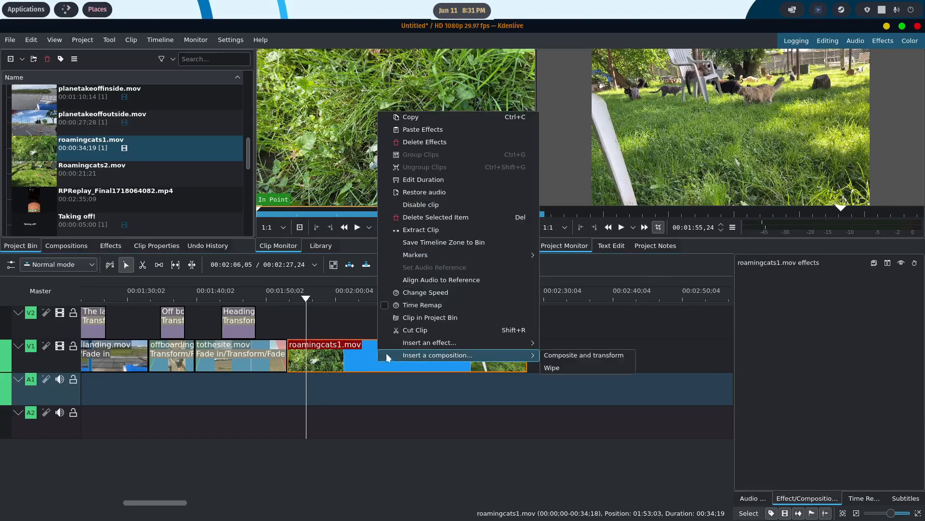
{"action": "left_click", "coordinate": [438, 218]}
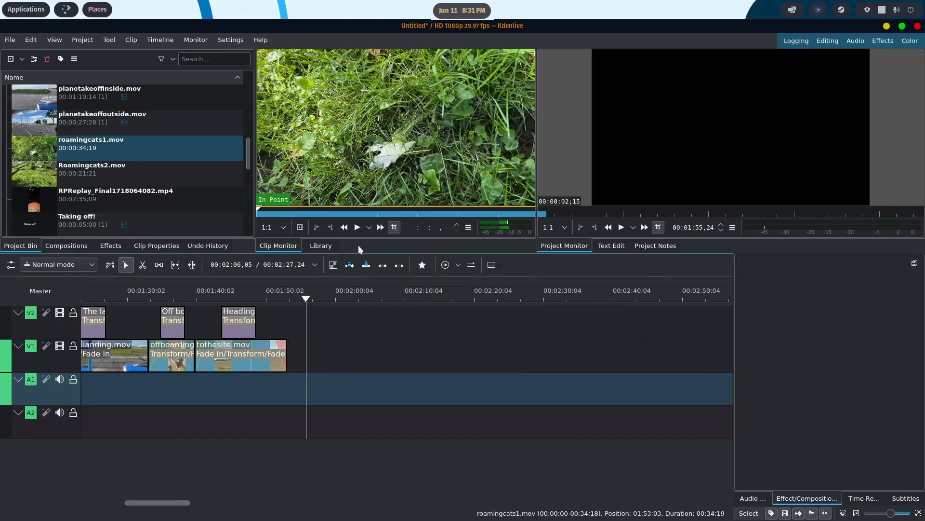
- Place arrival.mov on V1 at 00:01:53,03, directly after tothesite.mov, ungroup it and delete its audio part
{"action": "left_click_drag", "start_coordinate": [250, 160], "coordinate": [250, 103]}
{"action": "left_click_drag", "start_coordinate": [32, 97], "coordinate": [282, 354]}
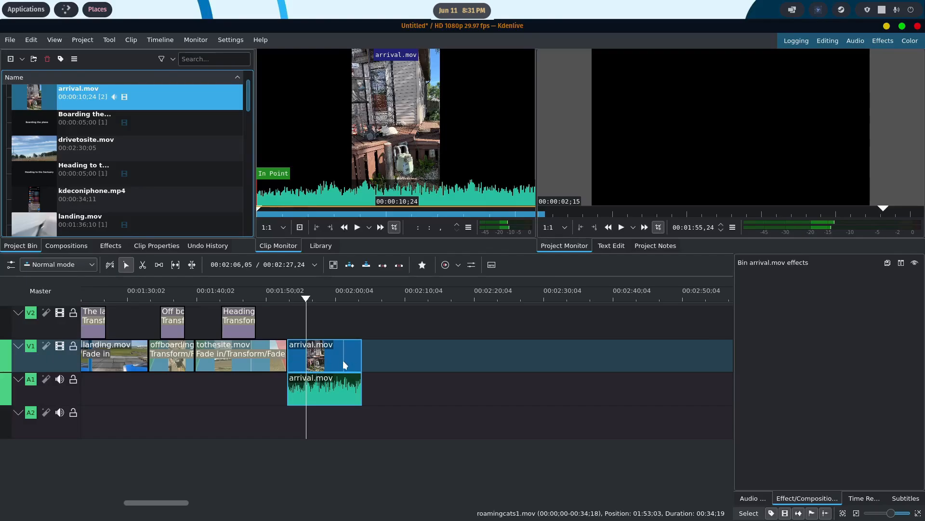
{"action": "right_click", "coordinate": [345, 360]}
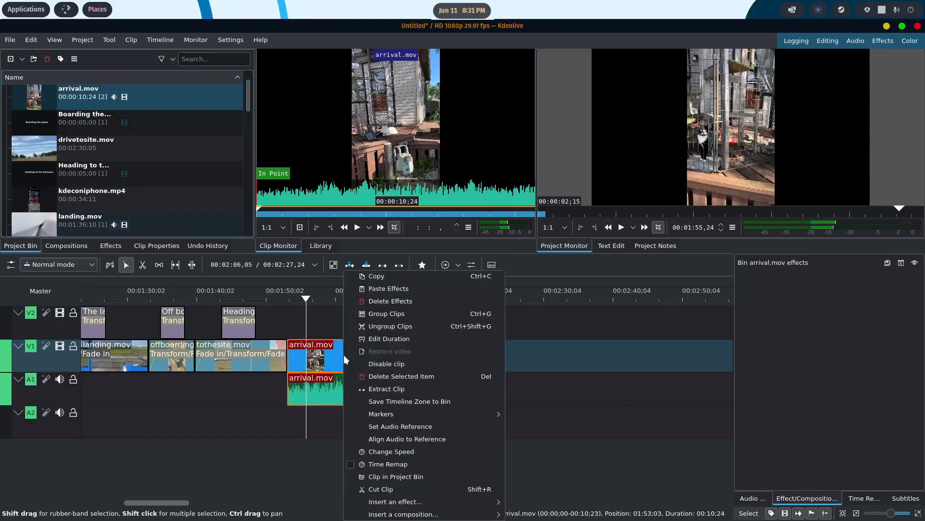
{"action": "left_click", "coordinate": [387, 327]}
{"action": "left_click", "coordinate": [341, 385]}
{"action": "key", "text": "Delete"}
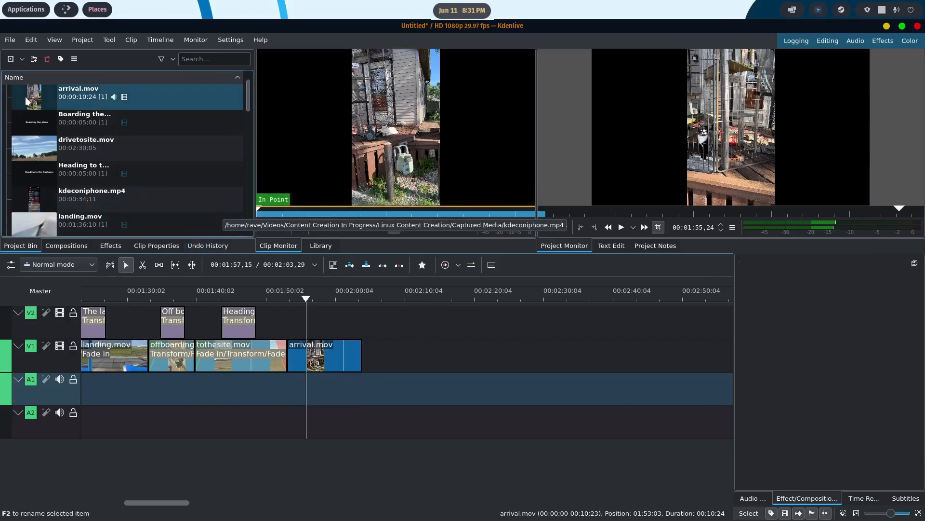
- Save the project as triptosactuary in the Videos folder
{"action": "left_click", "coordinate": [9, 42]}
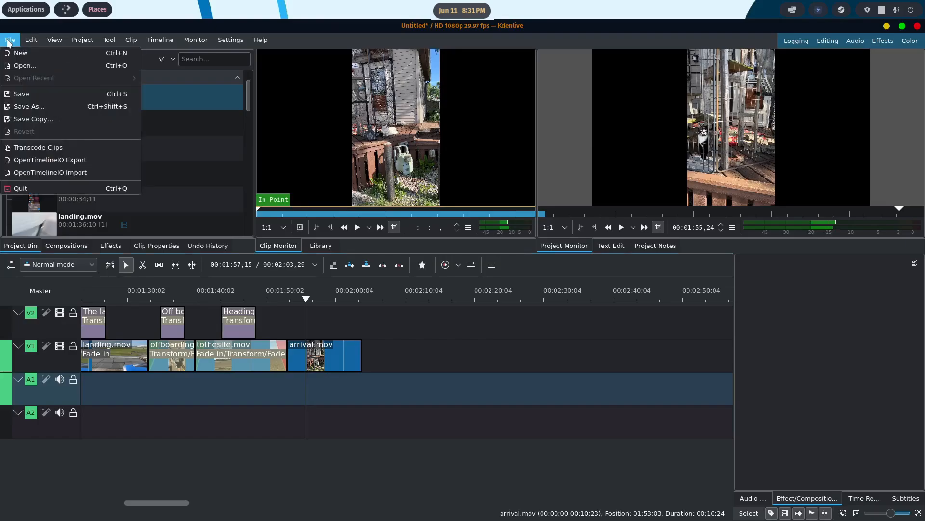
{"action": "left_click", "coordinate": [28, 94]}
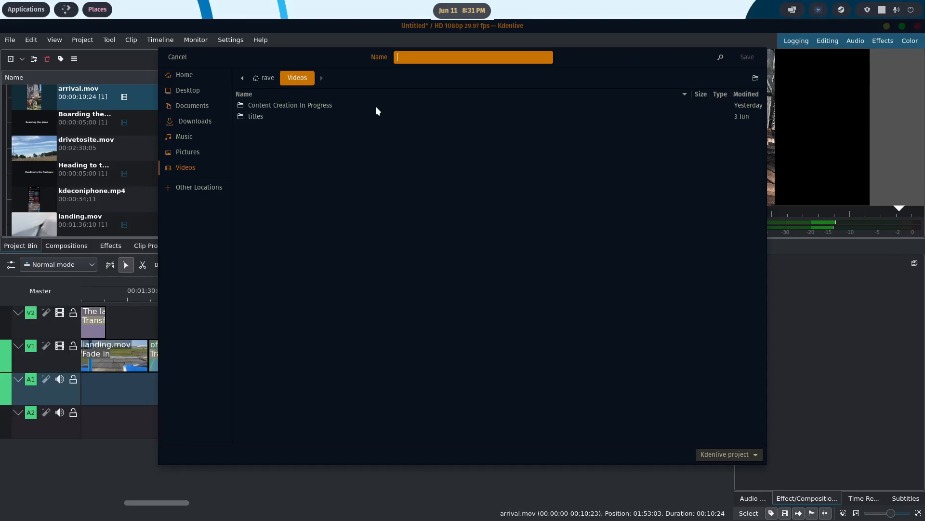
{"action": "type", "text": "triptosactuary"}
{"action": "left_click", "coordinate": [745, 59]}
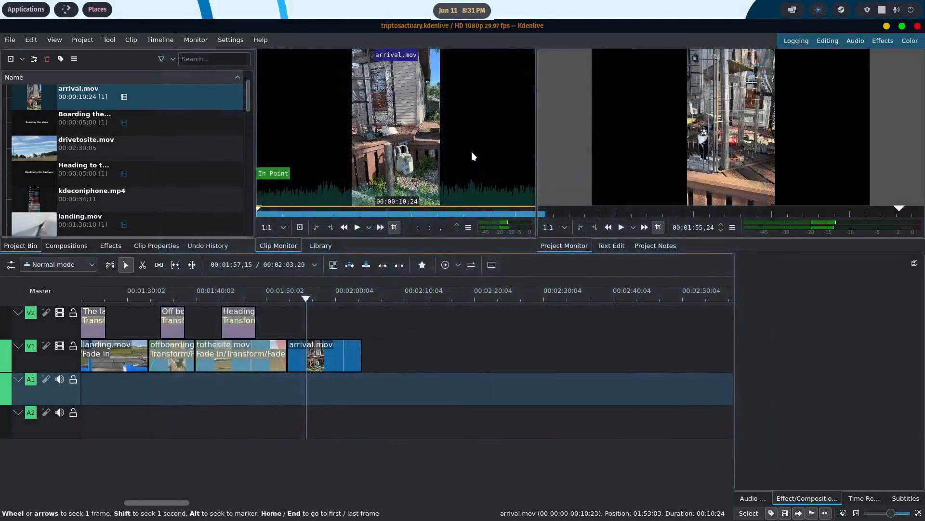
{"action": "mouse_move", "coordinate": [472, 151]}
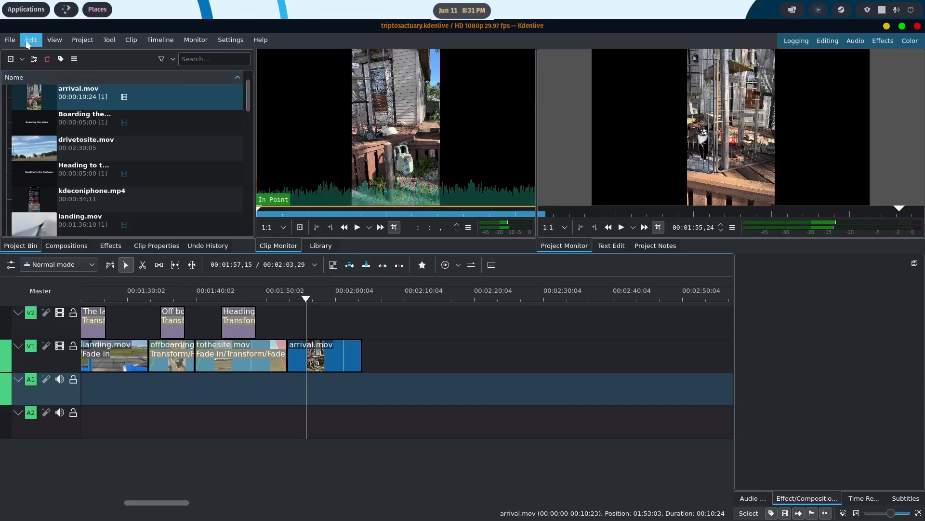
{"action": "left_click", "coordinate": [10, 40]}
{"action": "mouse_move", "coordinate": [34, 79]}
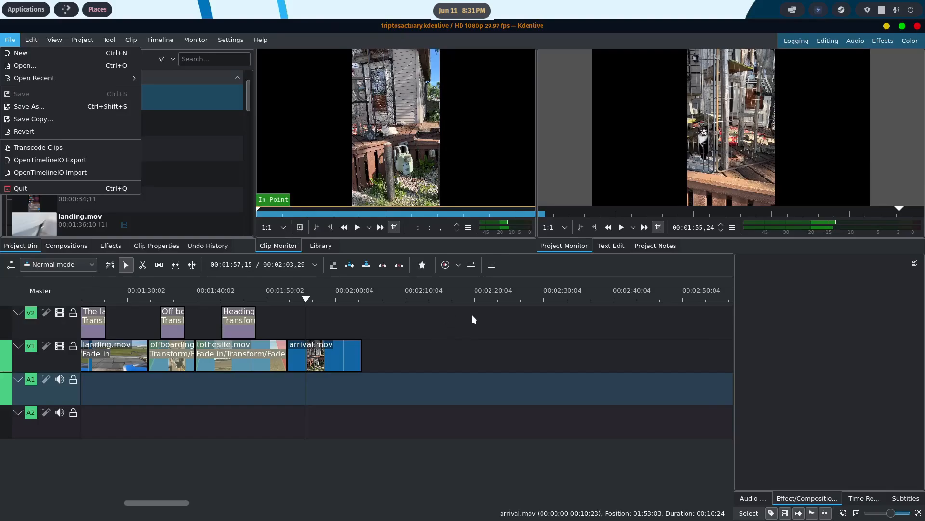
- Play back the transition from tothesite.mov through arrival.mov and return the playhead to about 00:01:59,02
{"action": "left_click", "coordinate": [307, 300]}
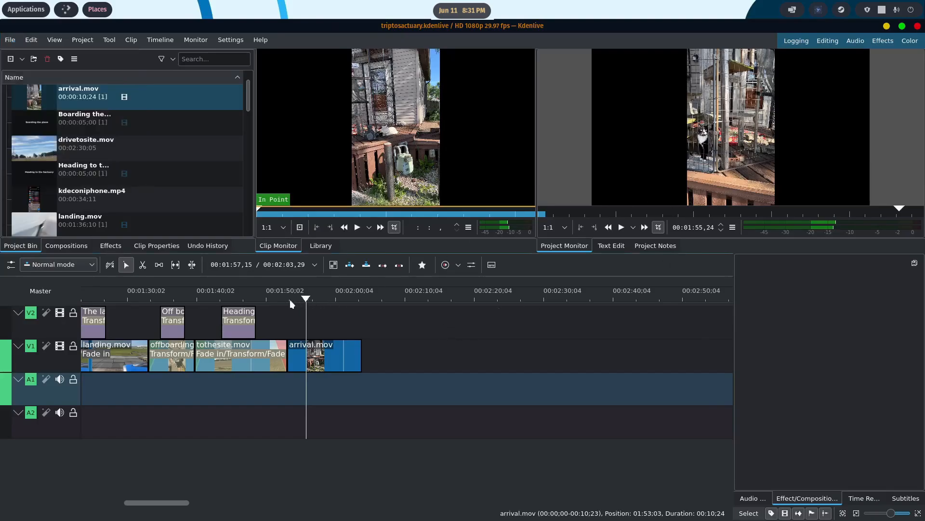
{"action": "left_click_drag", "start_coordinate": [307, 299], "coordinate": [269, 298]}
{"action": "key", "text": "space"}
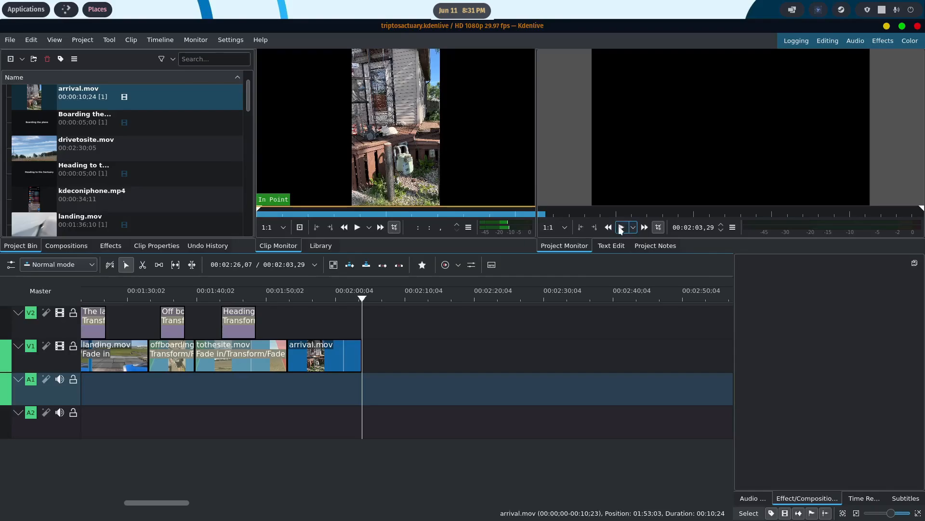
{"action": "left_click_drag", "start_coordinate": [362, 299], "coordinate": [328, 300]}
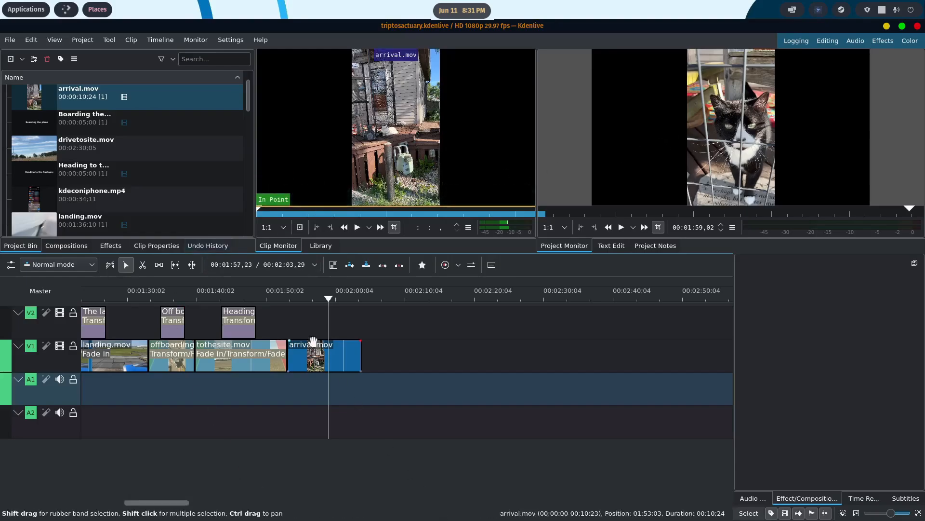
- Switch to the file manager and open Photos under Videos/Content Creation In Progress/Linux Content Creation/Captured Media
{"action": "left_click", "coordinate": [395, 498]}
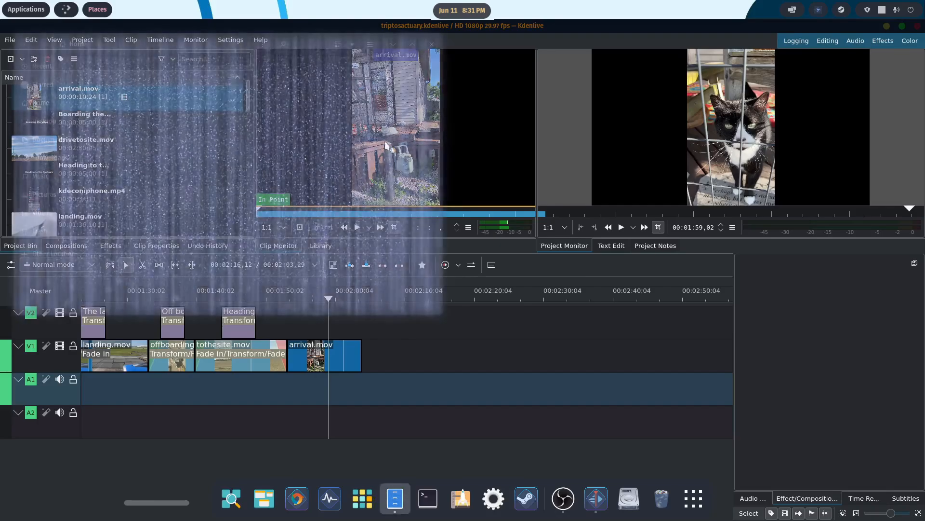
{"action": "left_click_drag", "start_coordinate": [309, 51], "coordinate": [669, 52]}
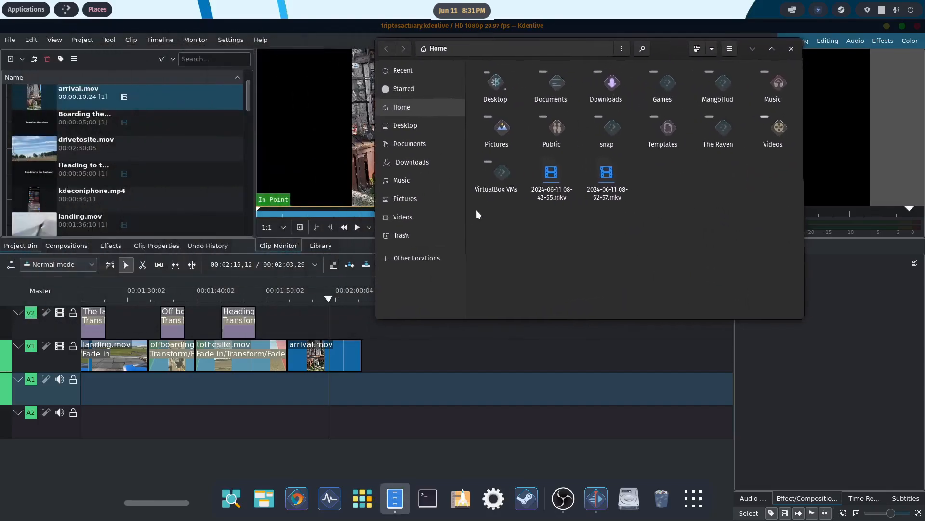
{"action": "left_click", "coordinate": [412, 214]}
{"action": "double_click", "coordinate": [511, 95]}
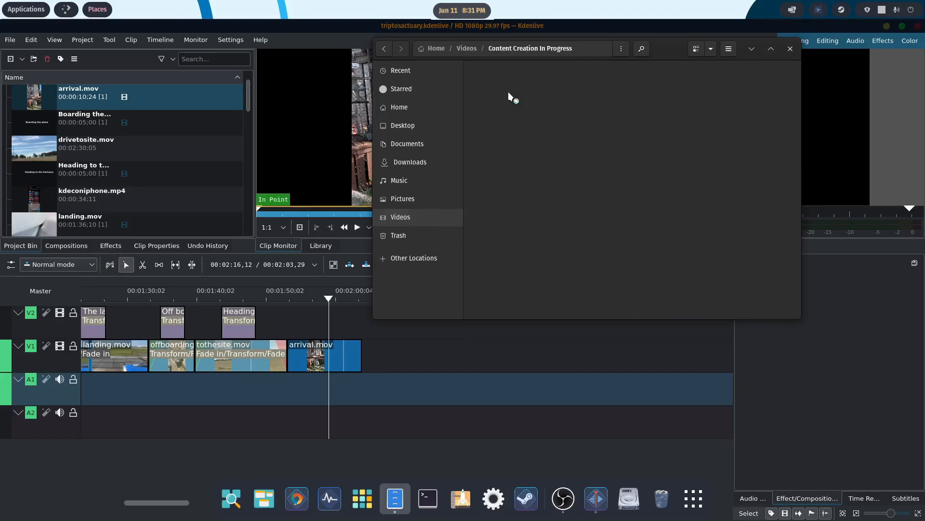
{"action": "double_click", "coordinate": [510, 91]}
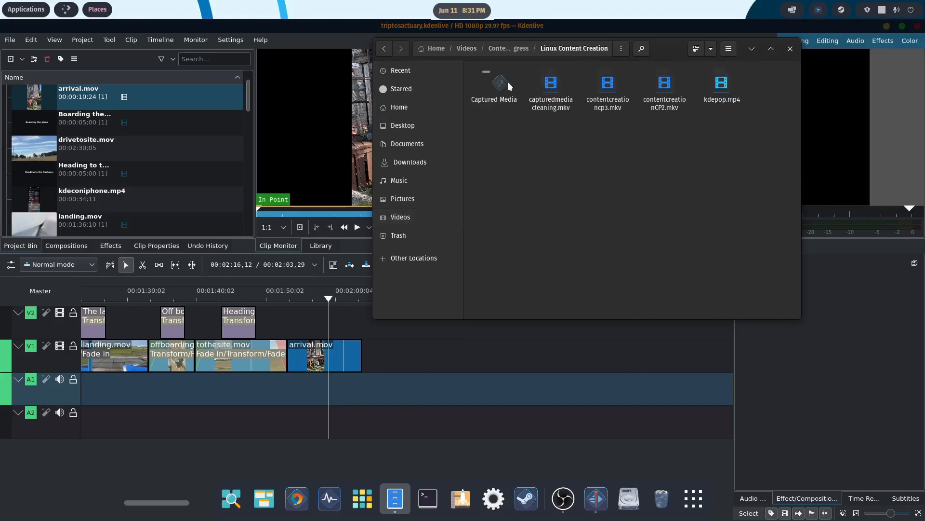
{"action": "double_click", "coordinate": [501, 84]}
{"action": "double_click", "coordinate": [502, 88]}
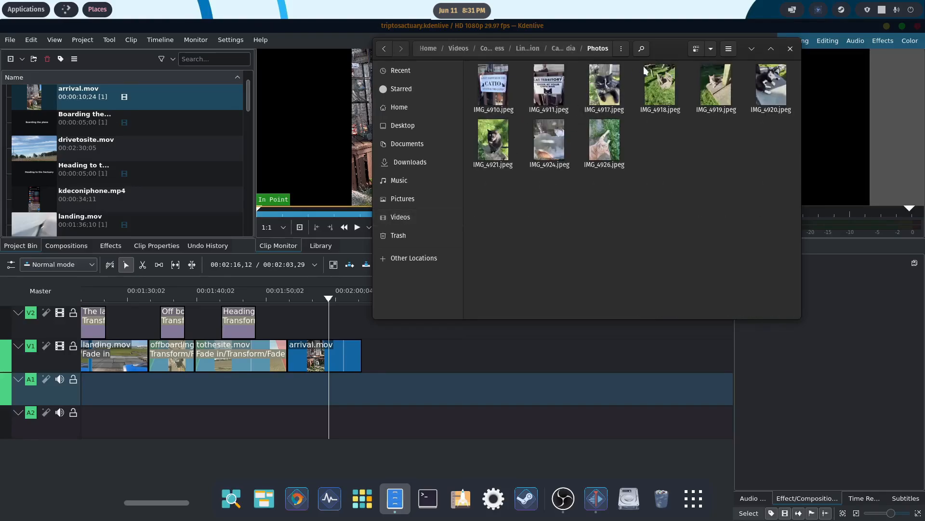
- Import IMG_4910.jpeg, IMG_4911.jpeg, IMG_4919.jpeg and IMG_4920.jpeg from the Photos folder into the project bin and minimise the file manager
{"action": "left_click_drag", "start_coordinate": [661, 49], "coordinate": [724, 52]}
{"action": "left_click_drag", "start_coordinate": [556, 89], "coordinate": [171, 167]}
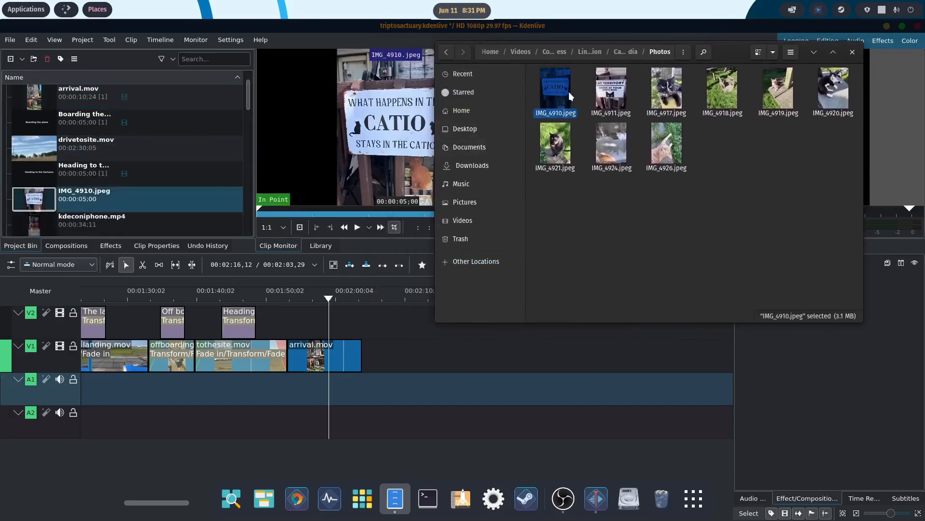
{"action": "left_click", "coordinate": [606, 92]}
{"action": "left_click_drag", "start_coordinate": [606, 92], "coordinate": [171, 167]}
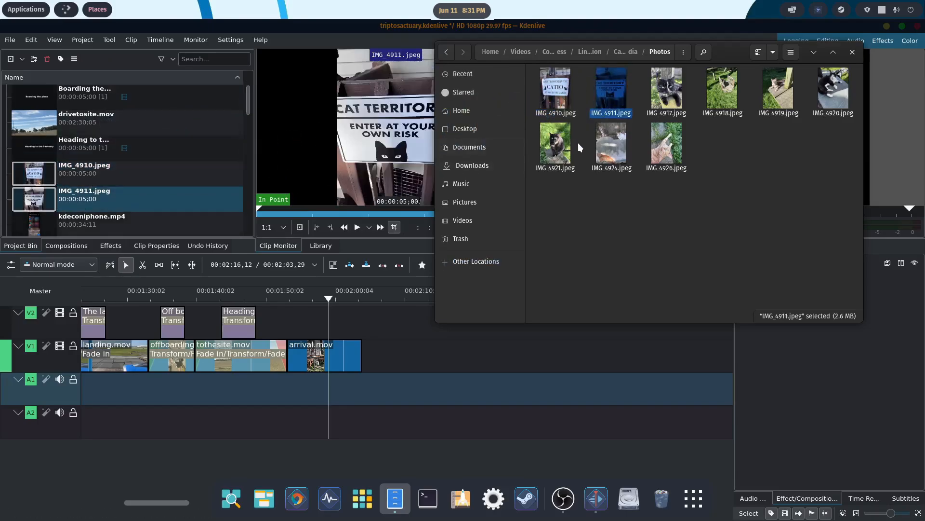
{"action": "left_click_drag", "start_coordinate": [778, 90], "coordinate": [171, 166]}
{"action": "left_click_drag", "start_coordinate": [833, 90], "coordinate": [171, 166]}
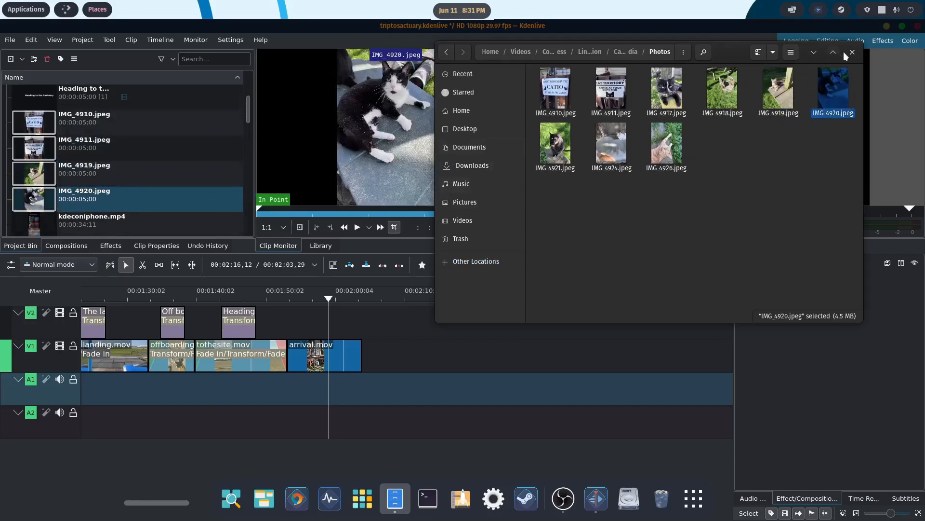
{"action": "left_click", "coordinate": [814, 53]}
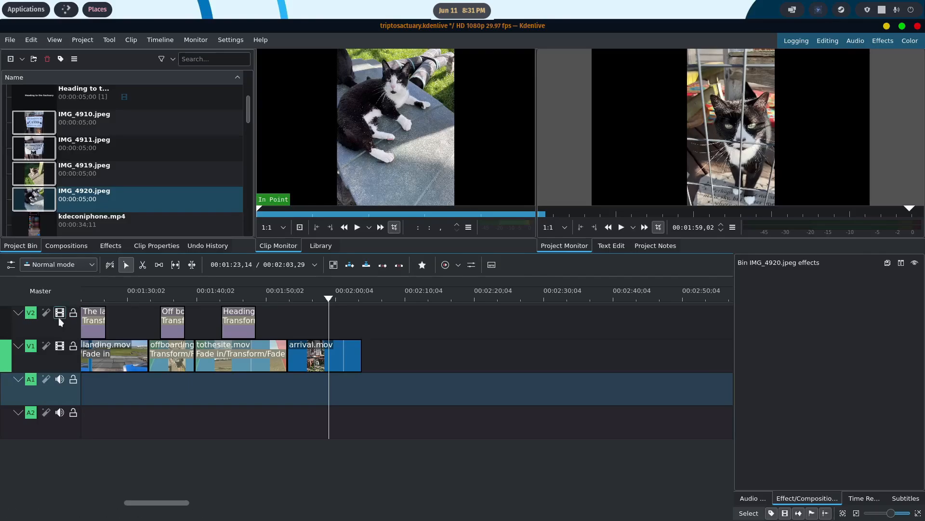
- Insert three video tracks above V2
{"action": "right_click", "coordinate": [71, 322]}
{"action": "left_click", "coordinate": [96, 329]}
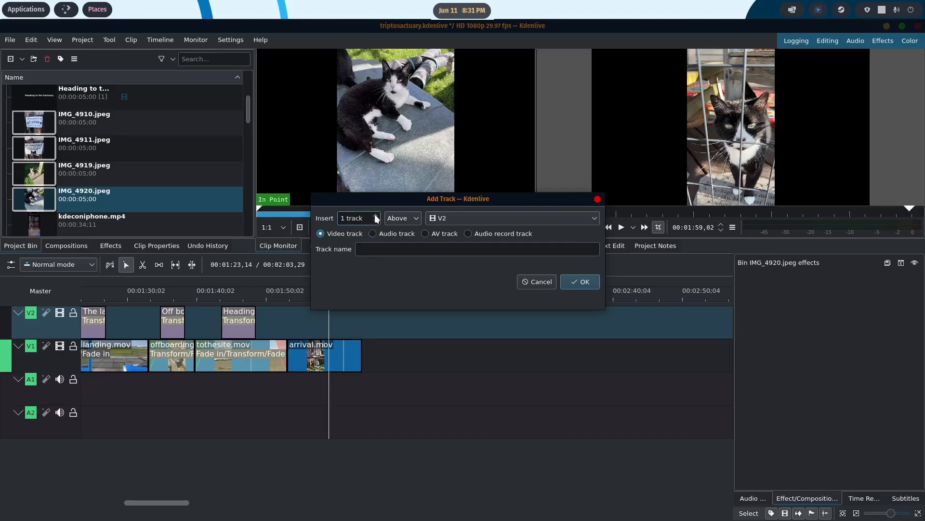
{"action": "left_click", "coordinate": [376, 216]}
{"action": "left_click", "coordinate": [376, 216]}
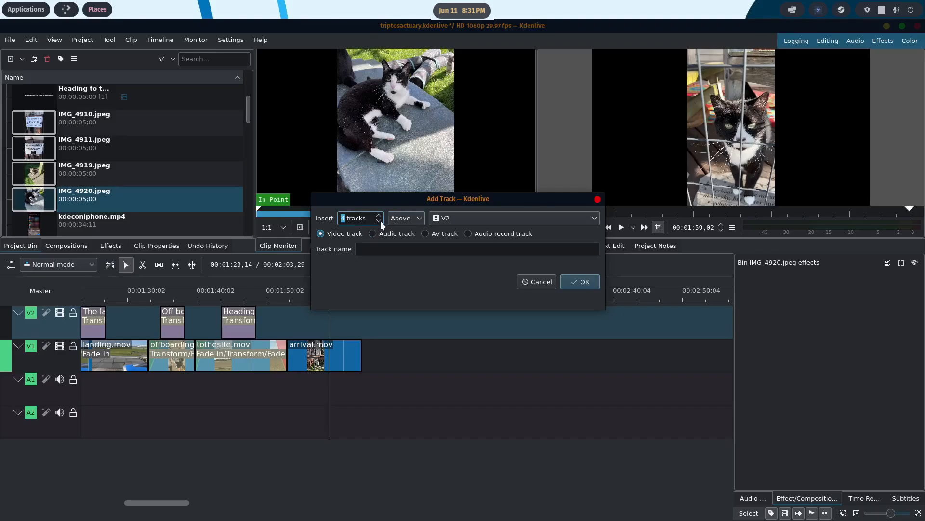
{"action": "left_click", "coordinate": [578, 283]}
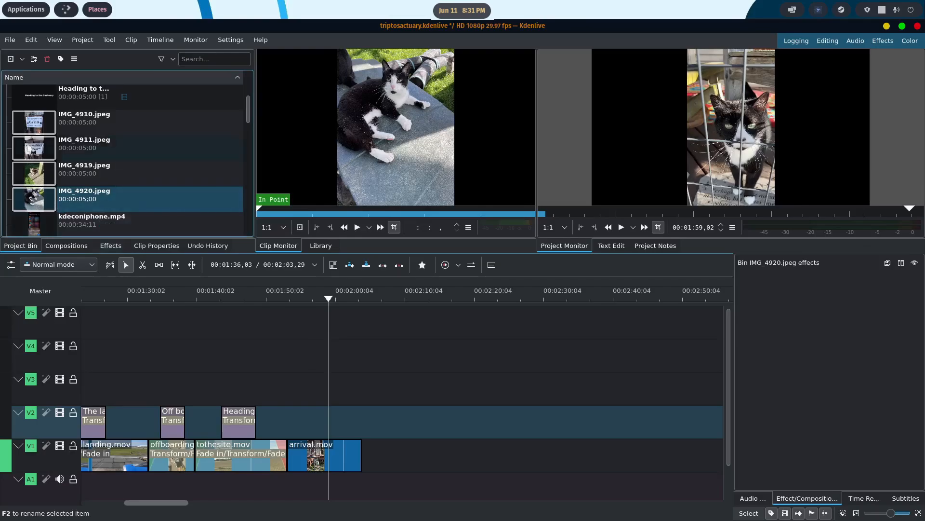
- Place IMG_4910.jpeg on V2 at 00:01:53,03, extend it to the end of arrival.mov and add a Transform effect
{"action": "left_click_drag", "start_coordinate": [38, 127], "coordinate": [287, 419]}
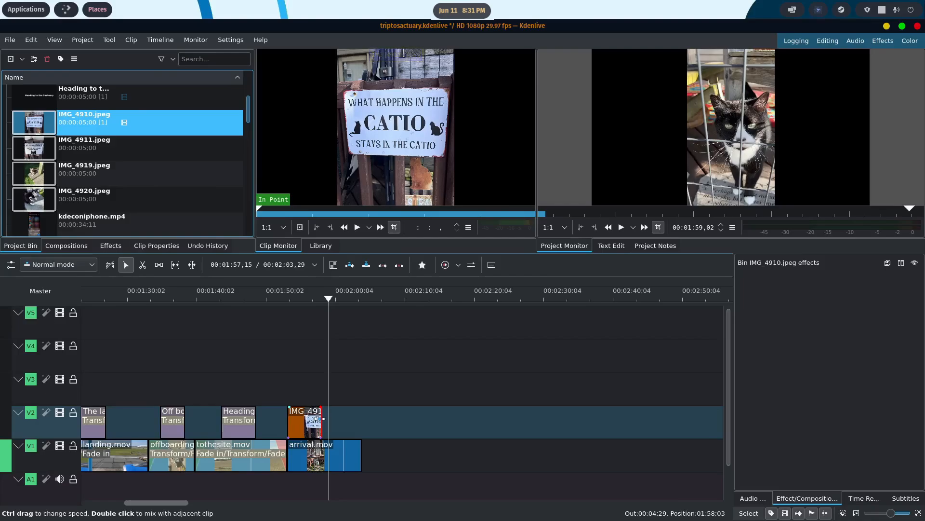
{"action": "left_click_drag", "start_coordinate": [320, 419], "coordinate": [355, 423]}
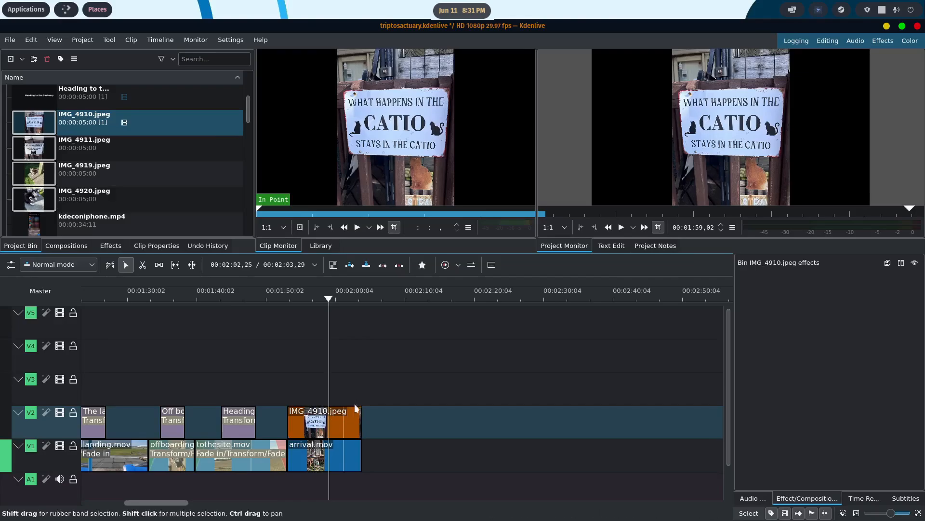
{"action": "right_click", "coordinate": [341, 419]}
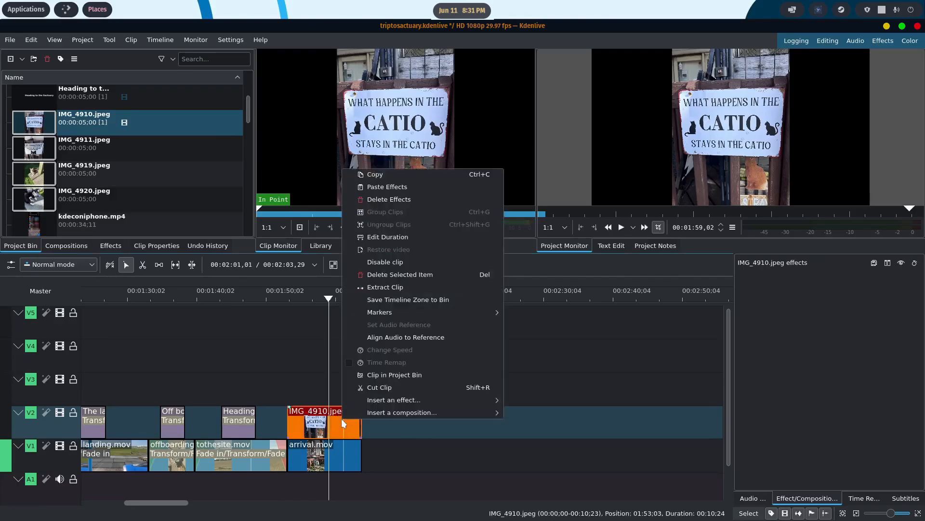
{"action": "mouse_move", "coordinate": [379, 409]}
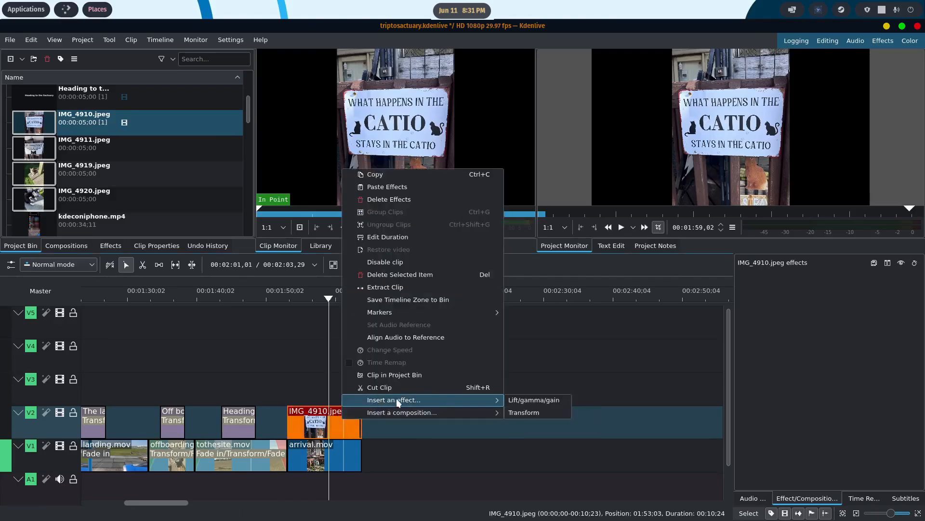
{"action": "left_click", "coordinate": [524, 413]}
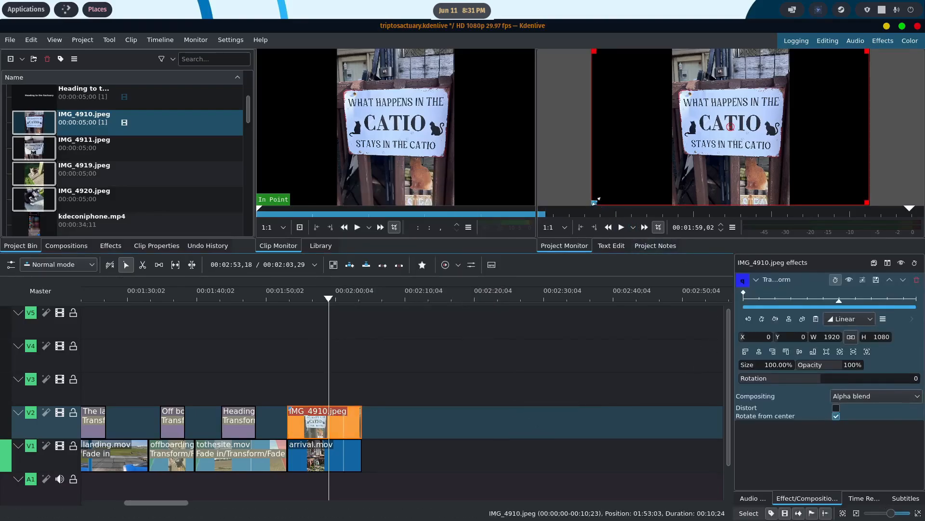
- Shrink IMG_4910.jpeg to about 766 × 520 and place it at the frame's upper left, about X -71, Y 12
{"action": "left_click_drag", "start_coordinate": [599, 198], "coordinate": [762, 125]}
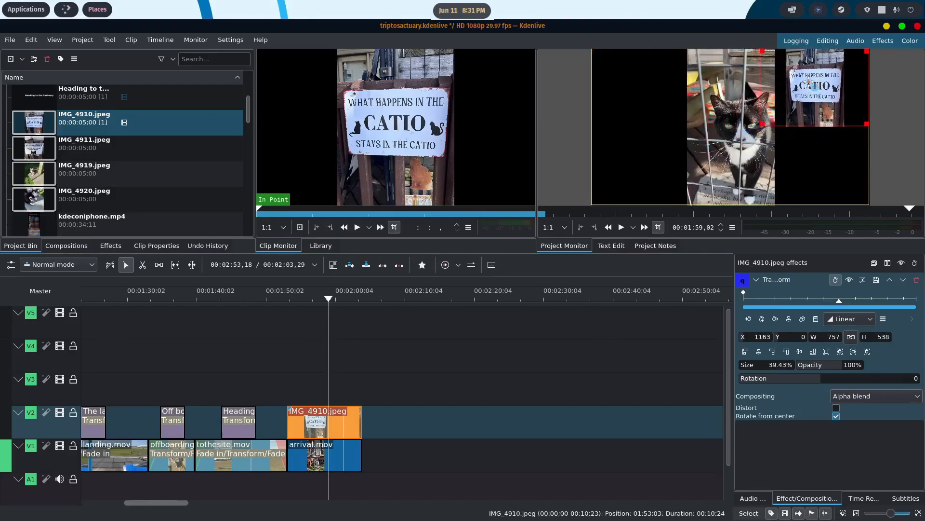
{"action": "left_click_drag", "start_coordinate": [815, 86], "coordinate": [622, 88]}
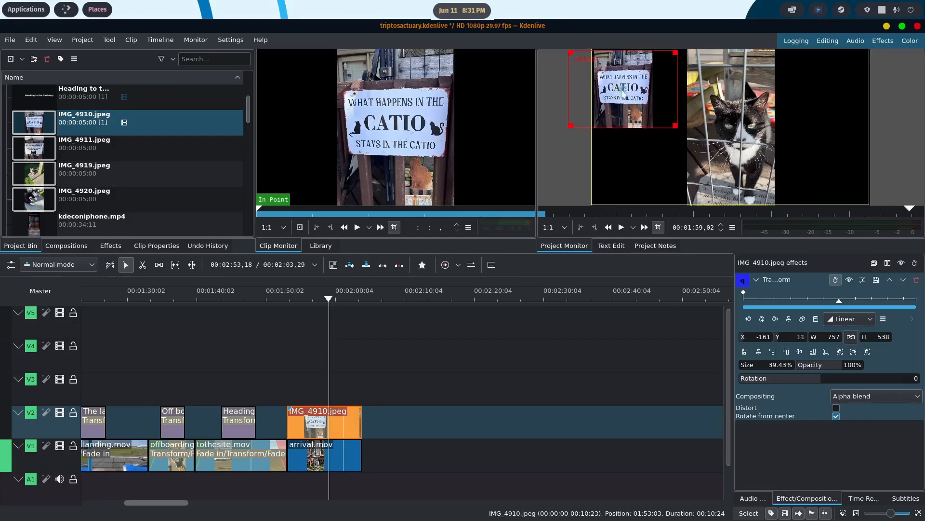
{"action": "mouse_move", "coordinate": [675, 127]}
{"action": "left_mouse_down"}
{"action": "mouse_move", "coordinate": [717, 175]}
{"action": "mouse_move", "coordinate": [664, 118]}
{"action": "mouse_move", "coordinate": [675, 124]}
{"action": "left_mouse_up"}
{"action": "left_click_drag", "start_coordinate": [634, 88], "coordinate": [638, 88]}
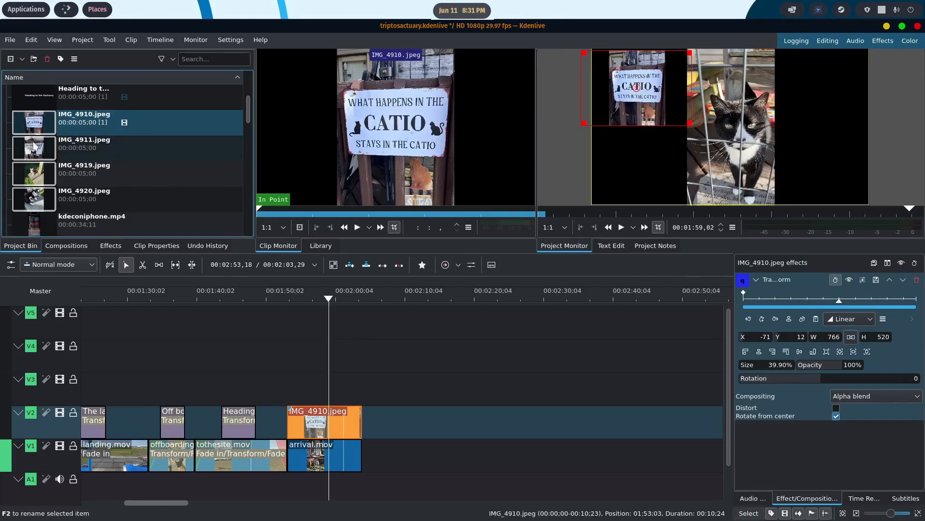
- Place IMG_4911.jpeg on V3 over all of arrival.mov and transform it to about 770 × 521 at the frame's upper right, about X 1190, Y 11
{"action": "left_click_drag", "start_coordinate": [36, 145], "coordinate": [361, 387]}
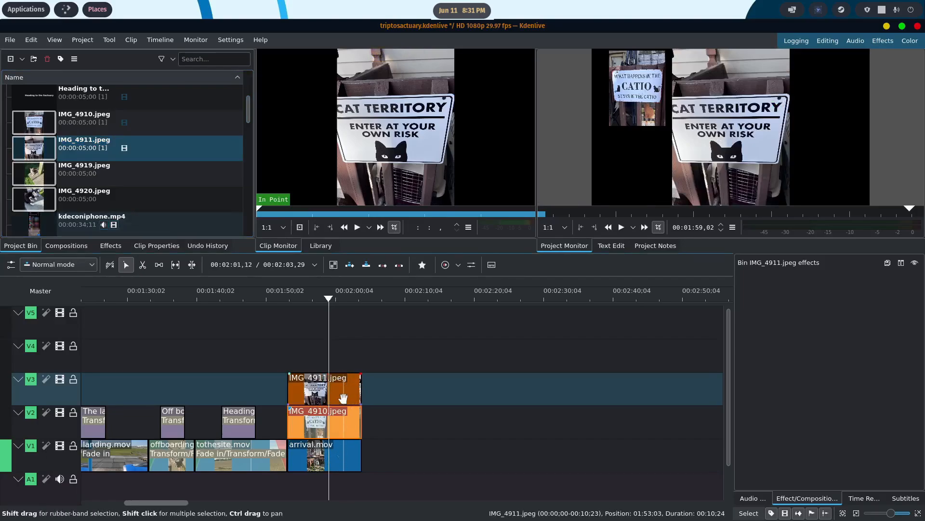
{"action": "right_click", "coordinate": [345, 390]}
{"action": "mouse_move", "coordinate": [399, 374]}
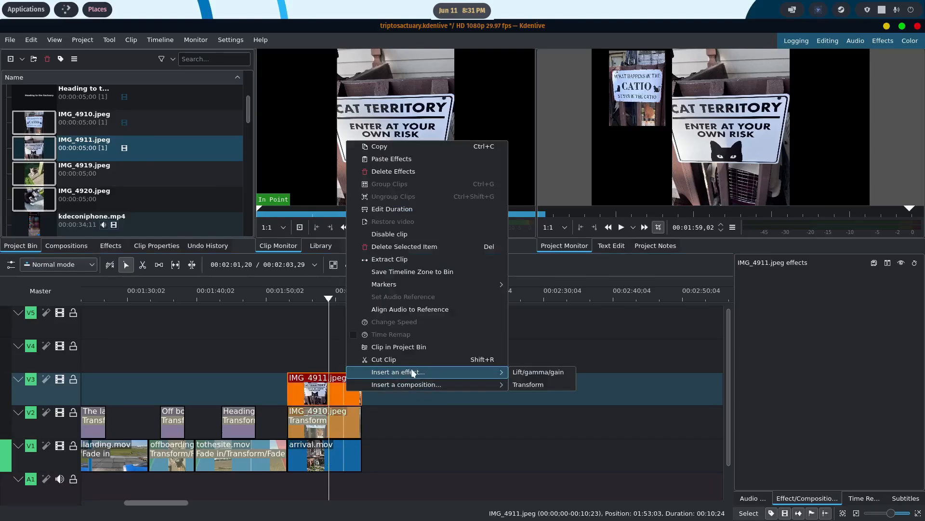
{"action": "left_click", "coordinate": [542, 381]}
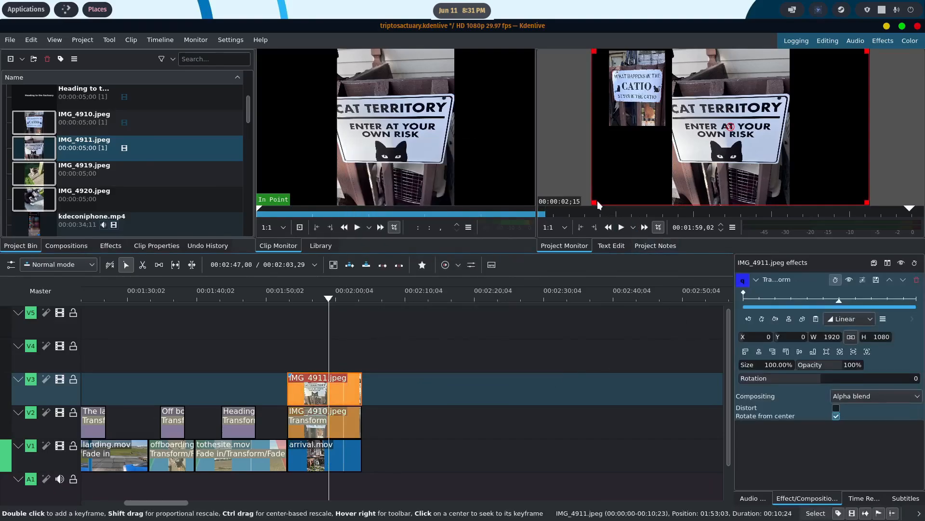
{"action": "left_click_drag", "start_coordinate": [594, 201], "coordinate": [760, 122]}
{"action": "left_click_drag", "start_coordinate": [813, 84], "coordinate": [818, 88]}
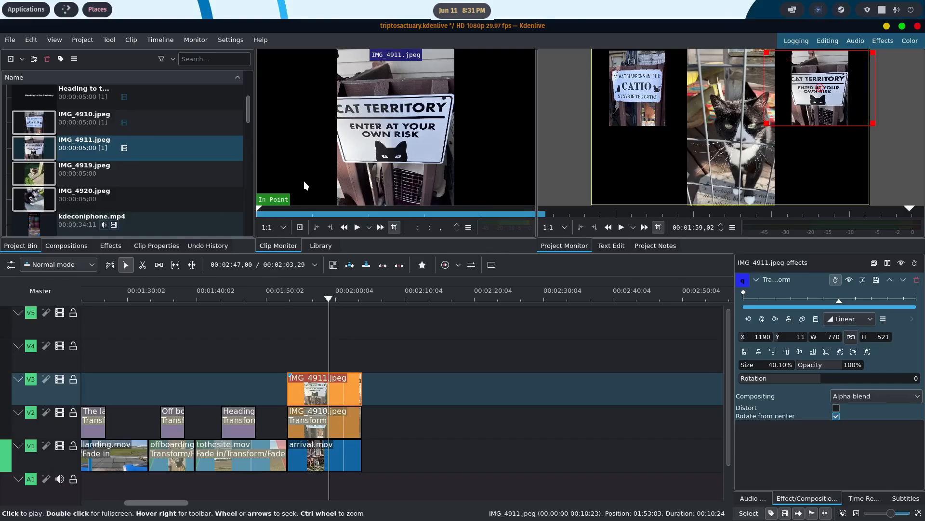
- Place IMG_4919.jpeg on V4 at 00:01:53,03, extend it to the end of arrival.mov and add a Transform effect
{"action": "left_click_drag", "start_coordinate": [42, 178], "coordinate": [289, 351]}
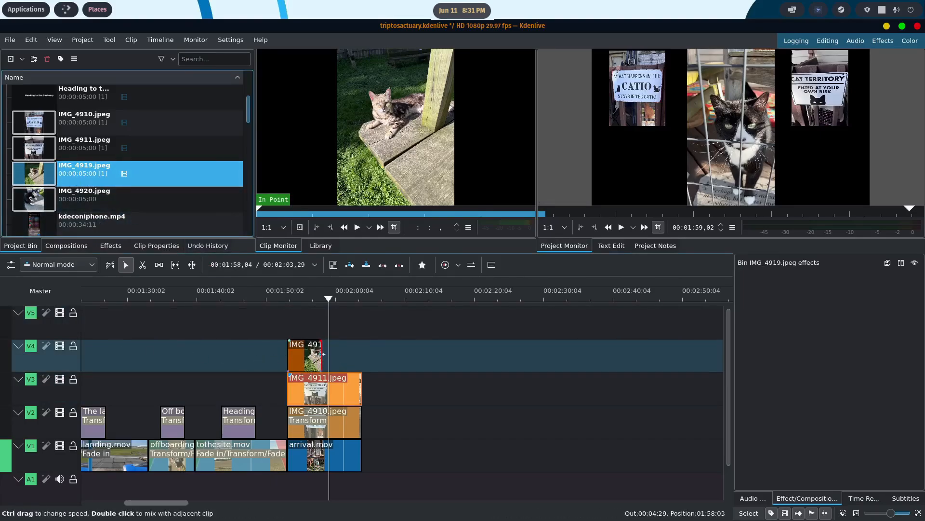
{"action": "left_click_drag", "start_coordinate": [322, 357], "coordinate": [356, 356]}
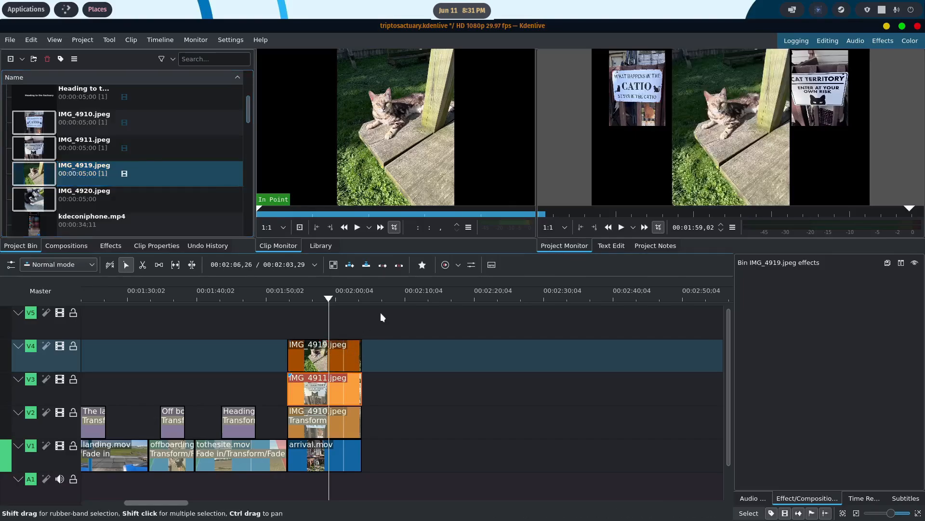
{"action": "right_click", "coordinate": [332, 357]}
{"action": "mouse_move", "coordinate": [463, 338]}
{"action": "left_click", "coordinate": [511, 348]}
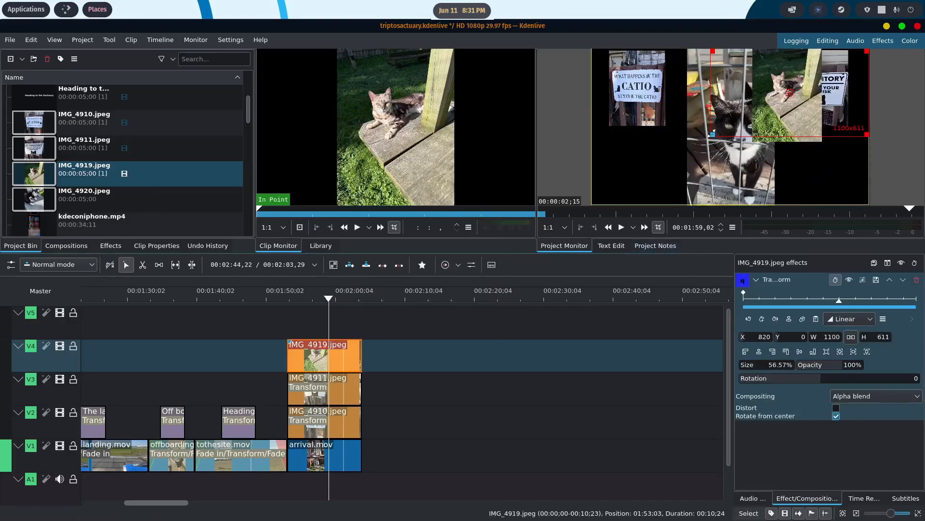
- Resize IMG_4919.jpeg to about 896 × 526 and place it at the frame's lower left, about X -138, Y 547
{"action": "left_click_drag", "start_coordinate": [789, 93], "coordinate": [647, 151]}
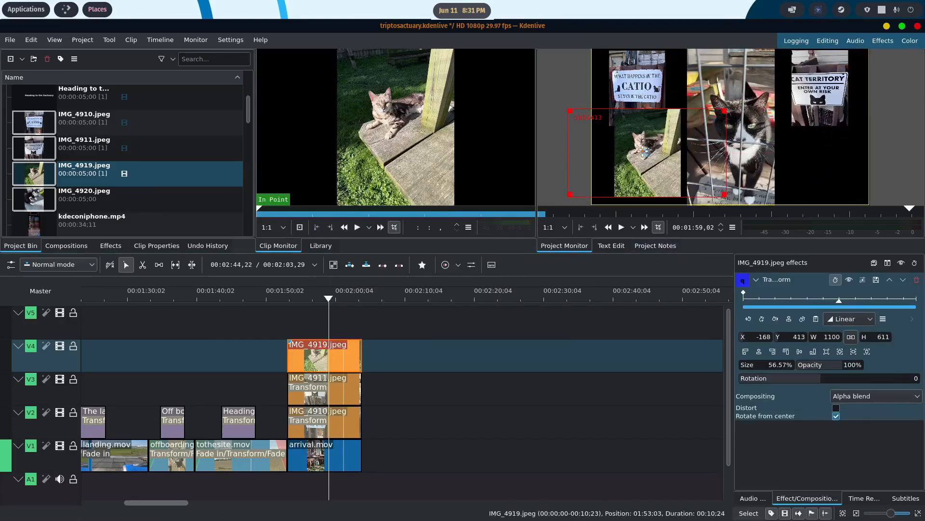
{"action": "left_click_drag", "start_coordinate": [570, 194], "coordinate": [599, 177]}
{"action": "left_click_drag", "start_coordinate": [658, 145], "coordinate": [631, 163]}
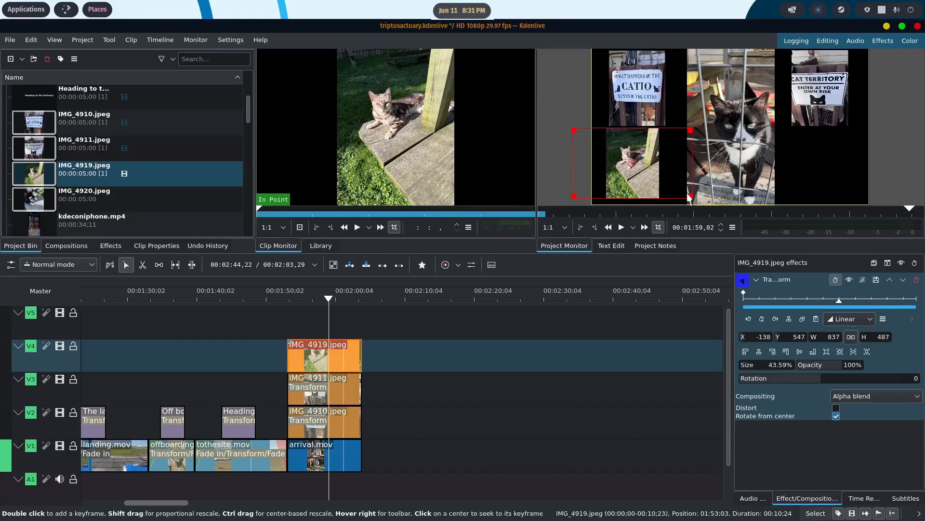
{"action": "left_click_drag", "start_coordinate": [690, 197], "coordinate": [700, 203]}
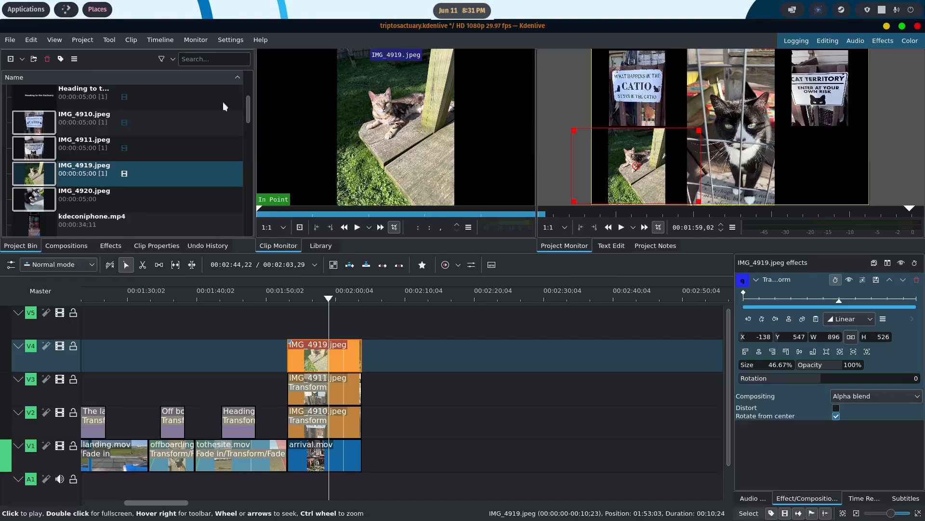
- Place IMG_4920.jpeg on V5 over the full length of arrival.mov and add a Transform effect
{"action": "left_click_drag", "start_coordinate": [75, 205], "coordinate": [357, 322]}
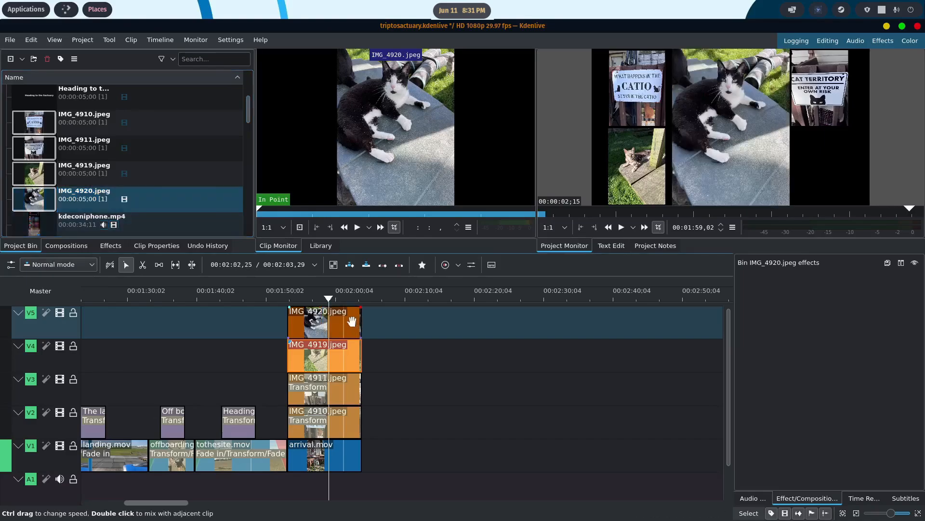
{"action": "right_click", "coordinate": [321, 327]}
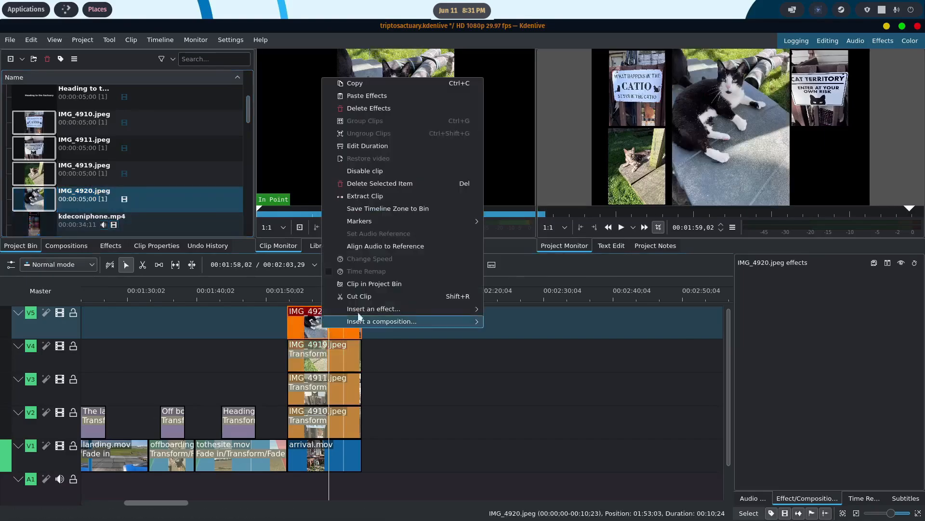
{"action": "mouse_move", "coordinate": [397, 308]}
{"action": "left_click", "coordinate": [517, 320]}
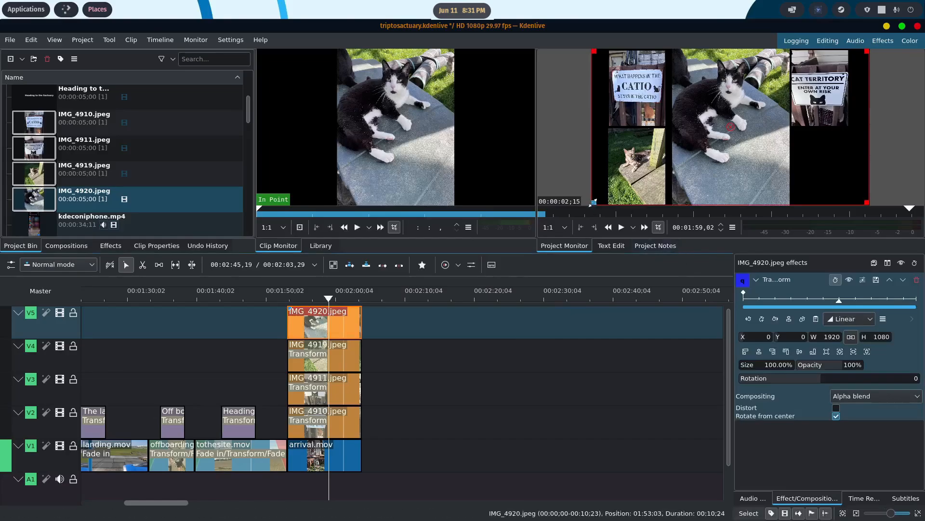
- Shrink IMG_4920.jpeg to about 934 × 584 and place it at the frame's lower right, about X 1119, Y 543
{"action": "left_click_drag", "start_coordinate": [593, 204], "coordinate": [696, 151]}
{"action": "left_click_drag", "start_coordinate": [782, 102], "coordinate": [816, 171]}
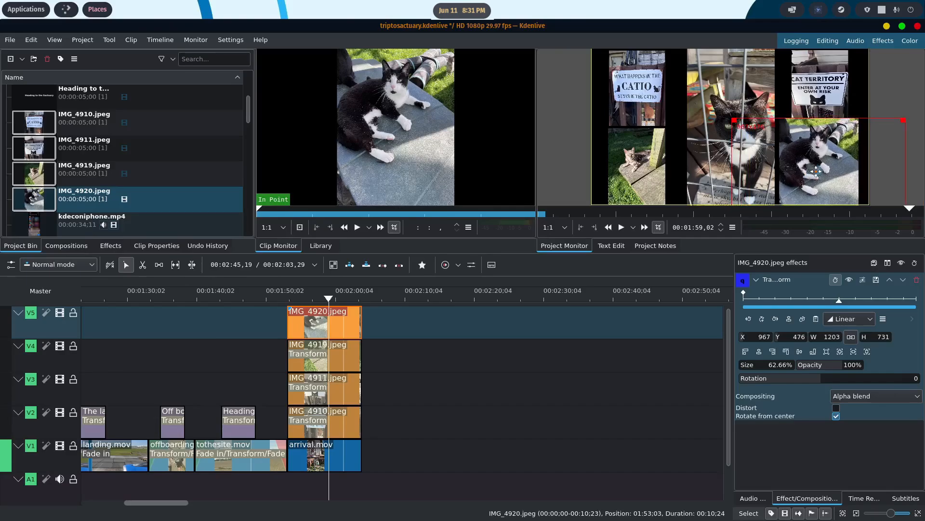
{"action": "left_click_drag", "start_coordinate": [734, 121], "coordinate": [773, 141]}
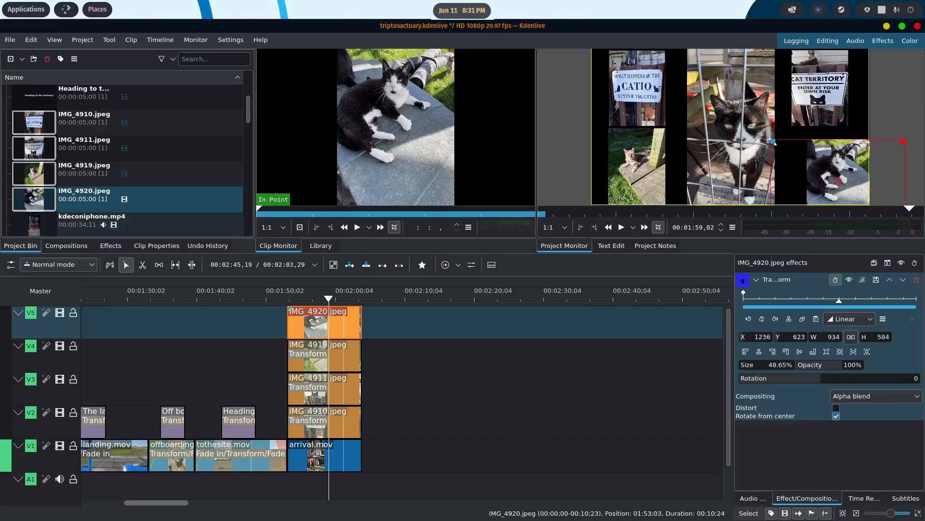
{"action": "left_click_drag", "start_coordinate": [832, 180], "coordinate": [816, 166]}
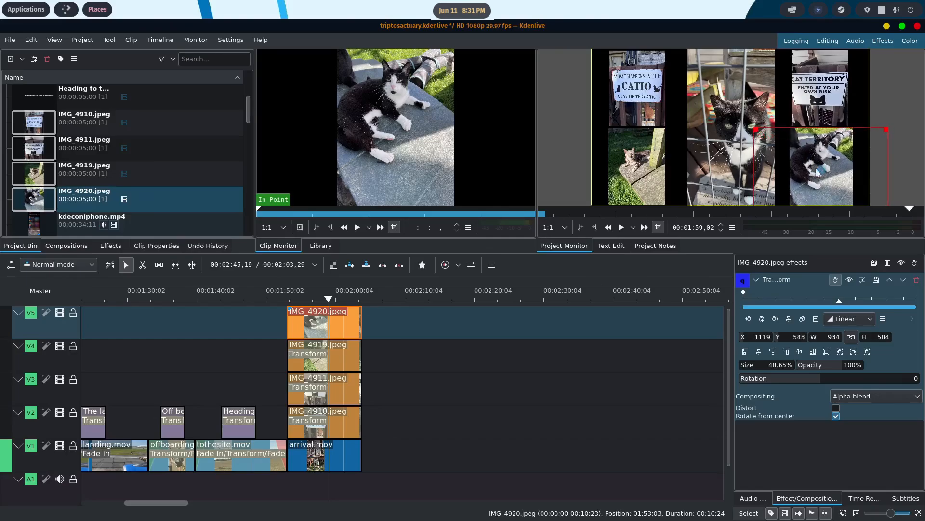
- Play back the photo collage from just before arrival.mov to the end of the clip
{"action": "left_click", "coordinate": [337, 457]}
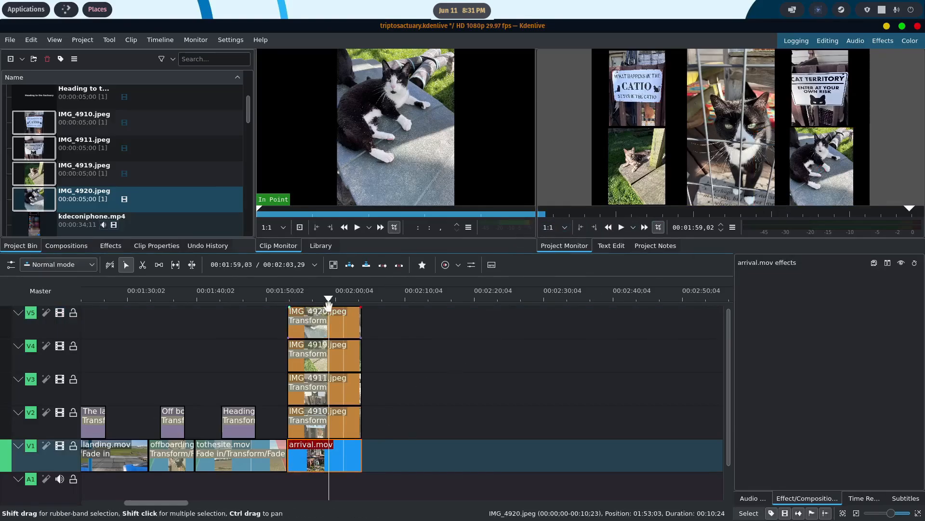
{"action": "left_click", "coordinate": [281, 296]}
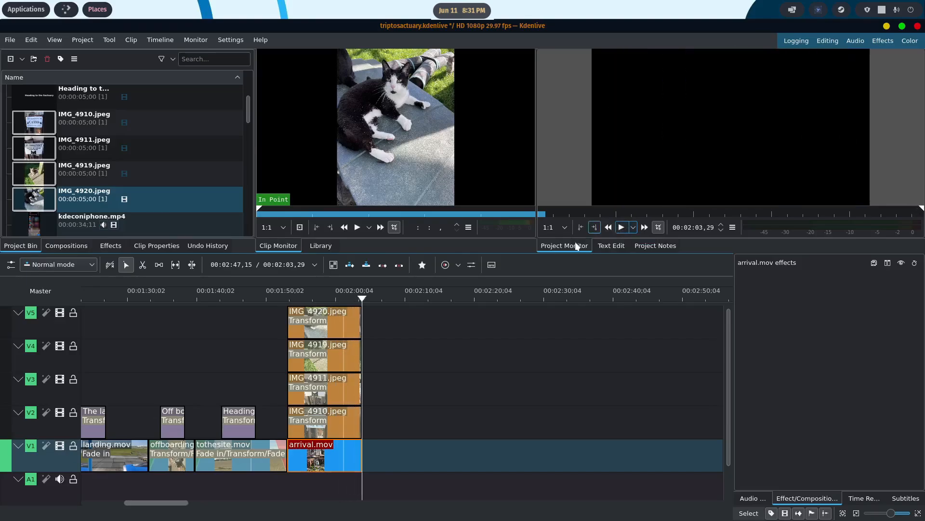
- Add a fade-in to each of the four collage photos on V2 to V5 and play back the collage
{"action": "left_click", "coordinate": [295, 313]}
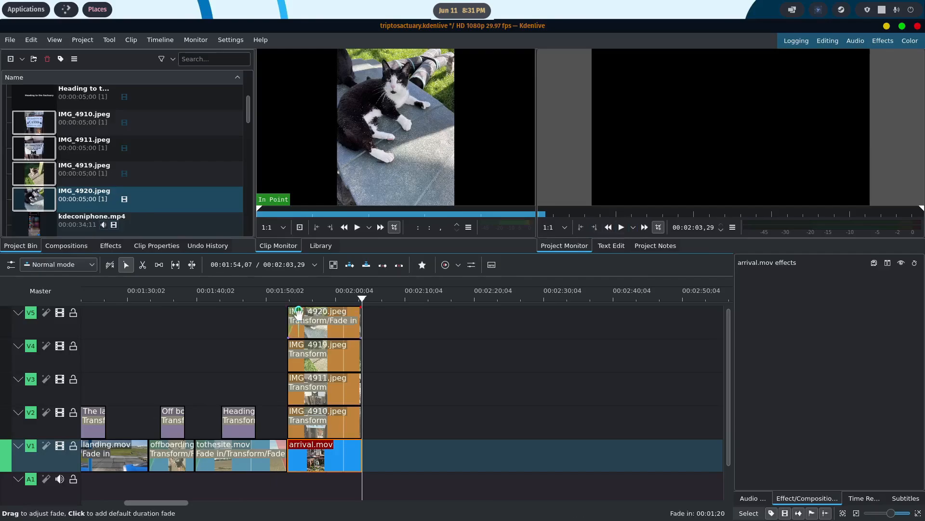
{"action": "left_click", "coordinate": [292, 343]}
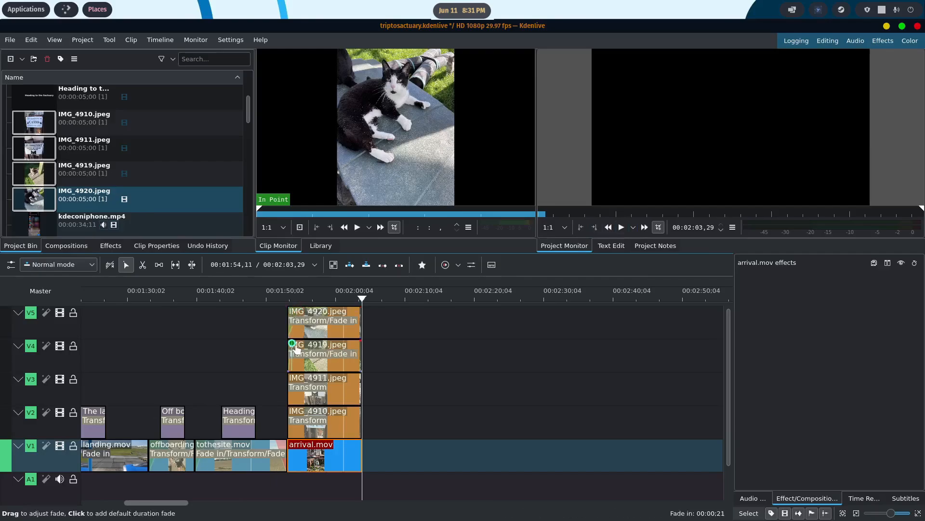
{"action": "left_click", "coordinate": [293, 377]}
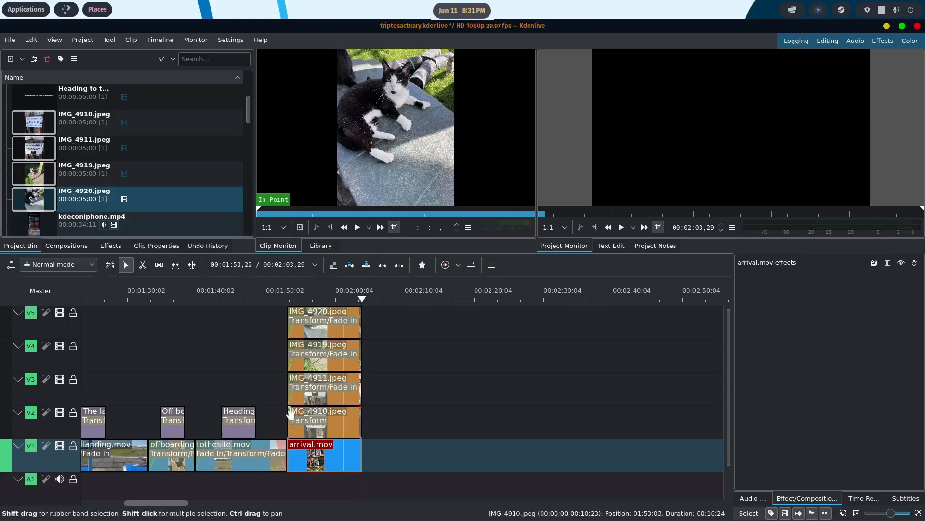
{"action": "left_click_drag", "start_coordinate": [292, 410], "coordinate": [298, 414]}
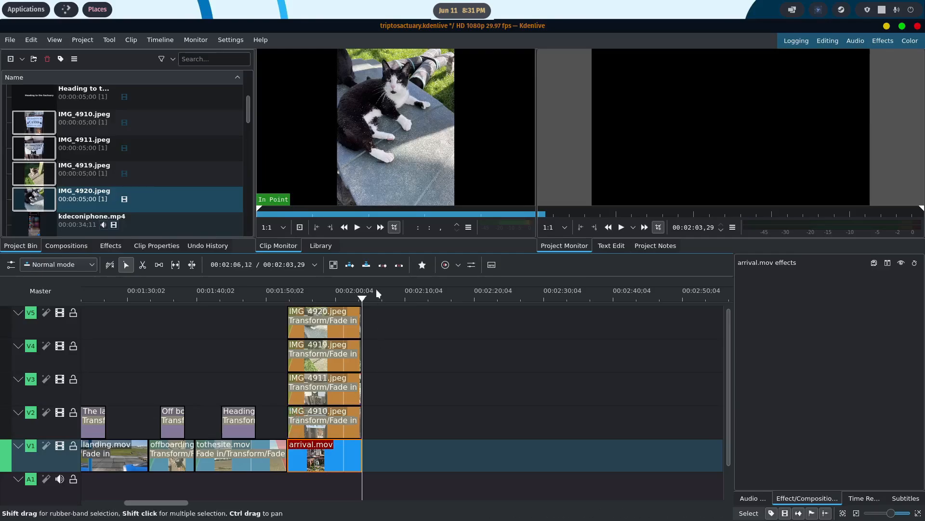
{"action": "left_click_drag", "start_coordinate": [366, 296], "coordinate": [261, 298]}
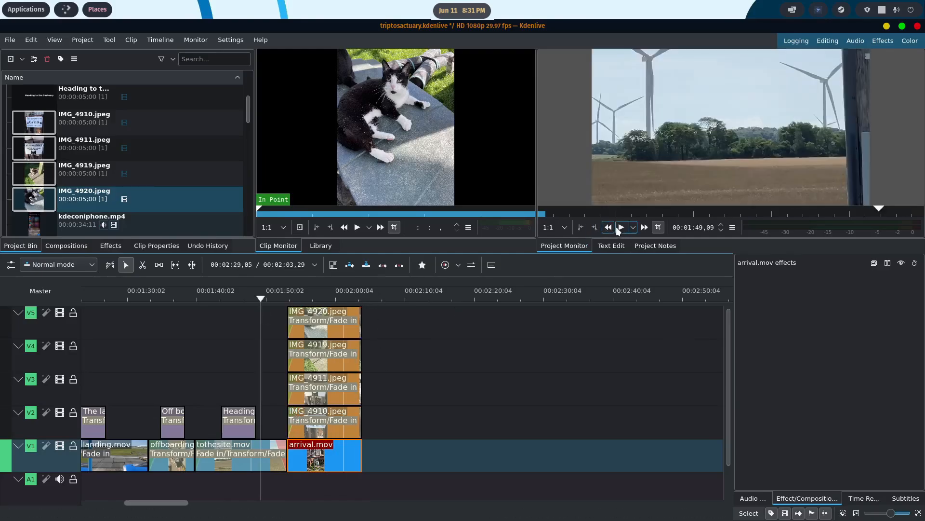
{"action": "left_click", "coordinate": [618, 226]}
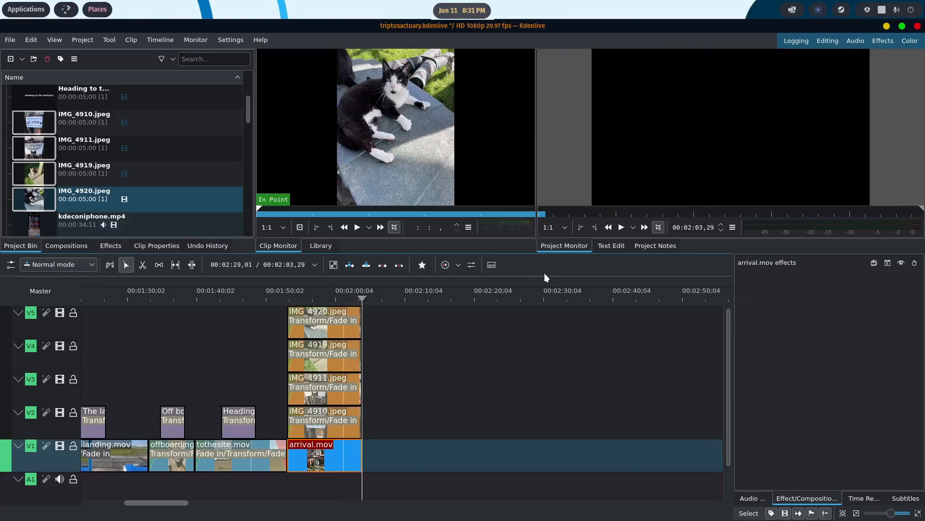
- Insert one new video track above V5
{"action": "right_click", "coordinate": [47, 317]}
{"action": "left_click", "coordinate": [70, 323]}
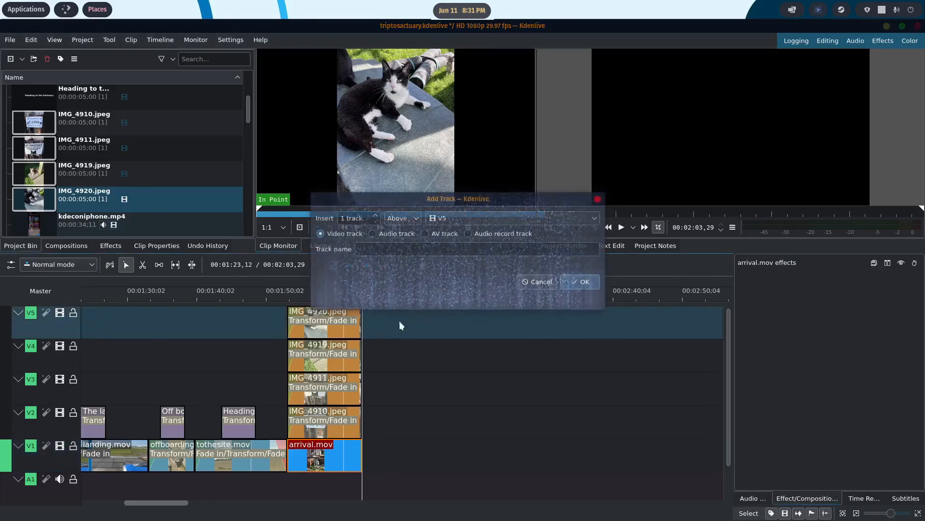
{"action": "left_click", "coordinate": [580, 281]}
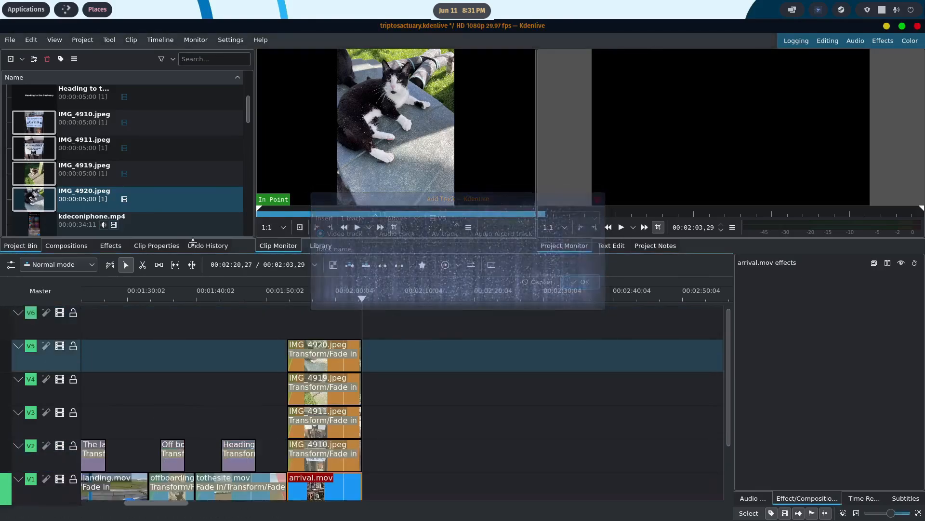
- Create a title clip reading "Made it!!" with the text placed at about X 545, Y 461
{"action": "scroll", "coordinate": [146, 203], "scroll_direction": "down", "scroll_amount": 10}
{"action": "right_click", "coordinate": [92, 219]}
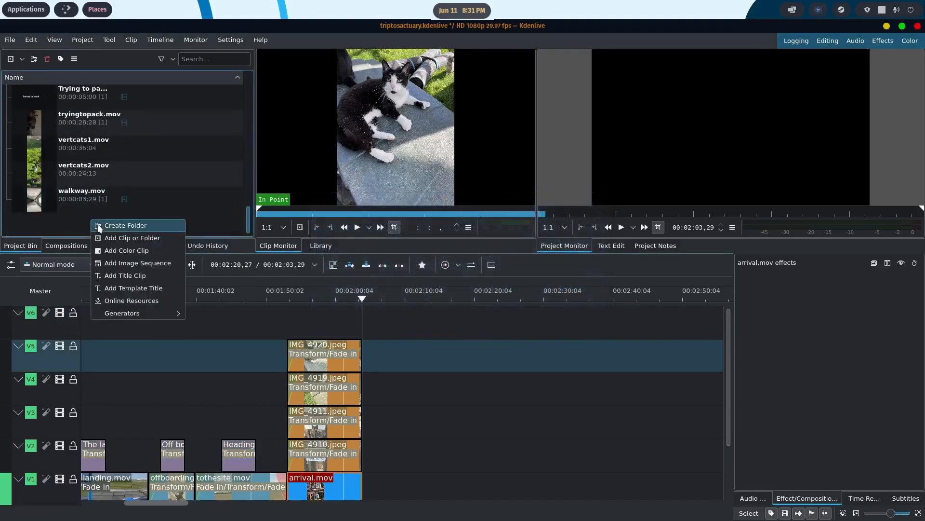
{"action": "left_click", "coordinate": [128, 277]}
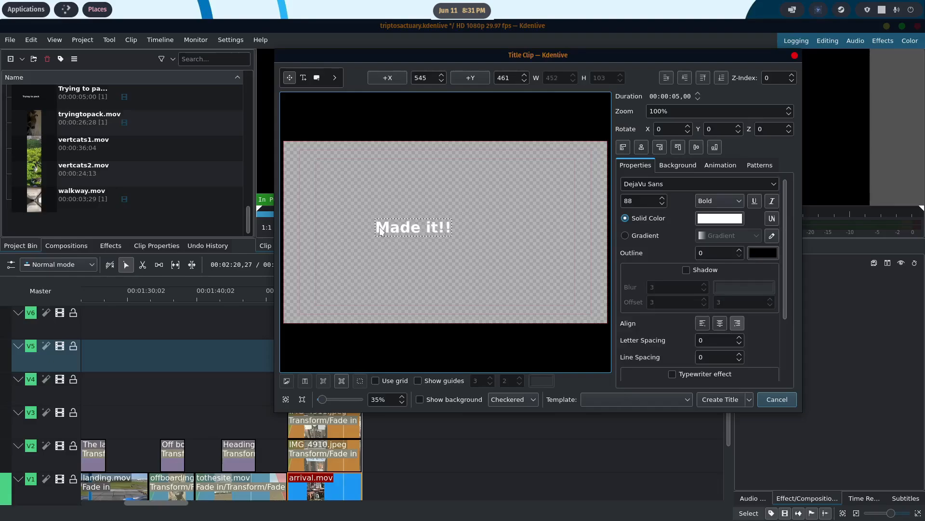
{"action": "left_click", "coordinate": [723, 401]}
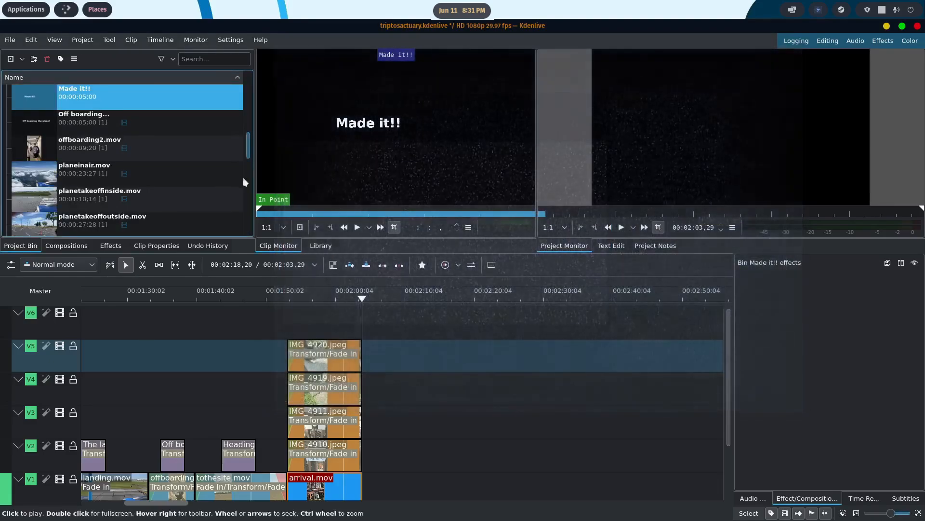
- Place the Made it!! title on V6 above the middle of the collage and shift it with a Transform effect to about X 215, Y 365
{"action": "left_click_drag", "start_coordinate": [34, 97], "coordinate": [323, 296]}
{"action": "left_click", "coordinate": [322, 295]}
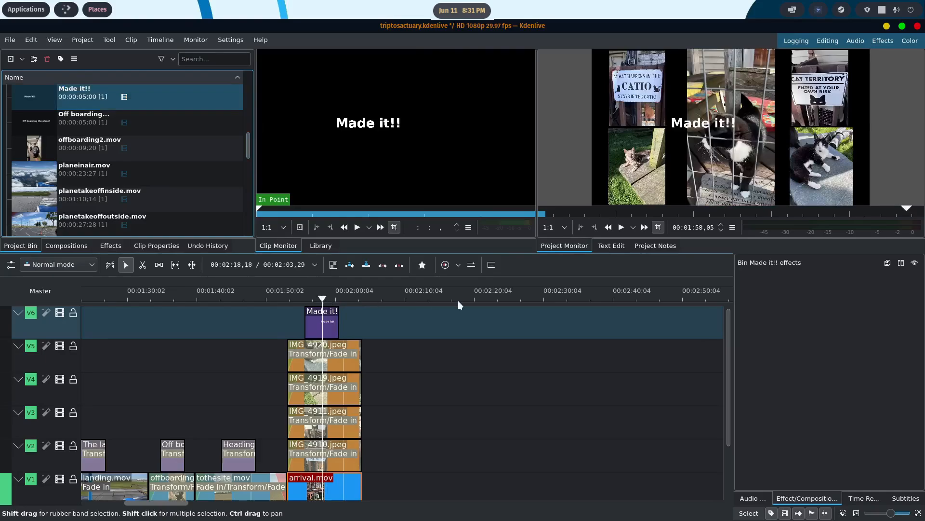
{"action": "right_click", "coordinate": [326, 319]}
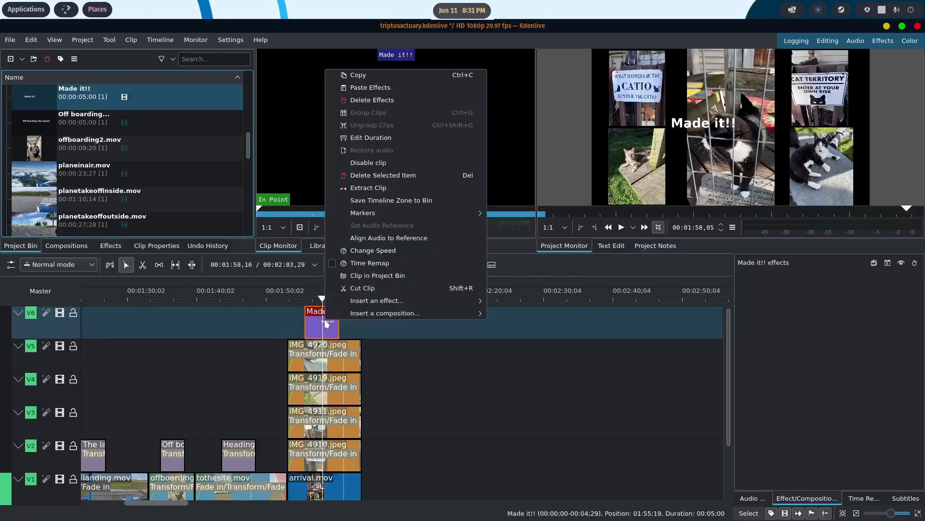
{"action": "mouse_move", "coordinate": [410, 300]}
{"action": "left_click", "coordinate": [512, 312]}
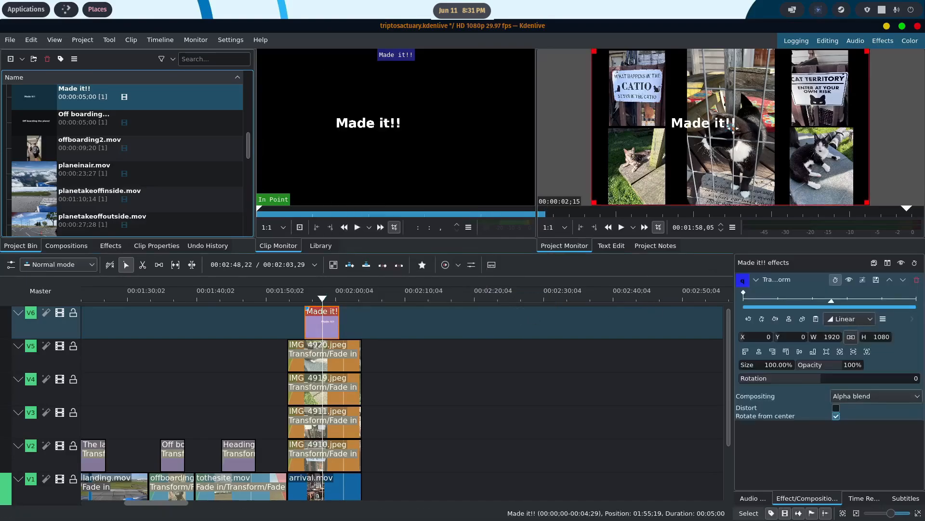
{"action": "mouse_move", "coordinate": [762, 182]}
{"action": "left_mouse_down"}
{"action": "mouse_move", "coordinate": [767, 173]}
{"action": "mouse_move", "coordinate": [763, 180]}
{"action": "left_mouse_up"}
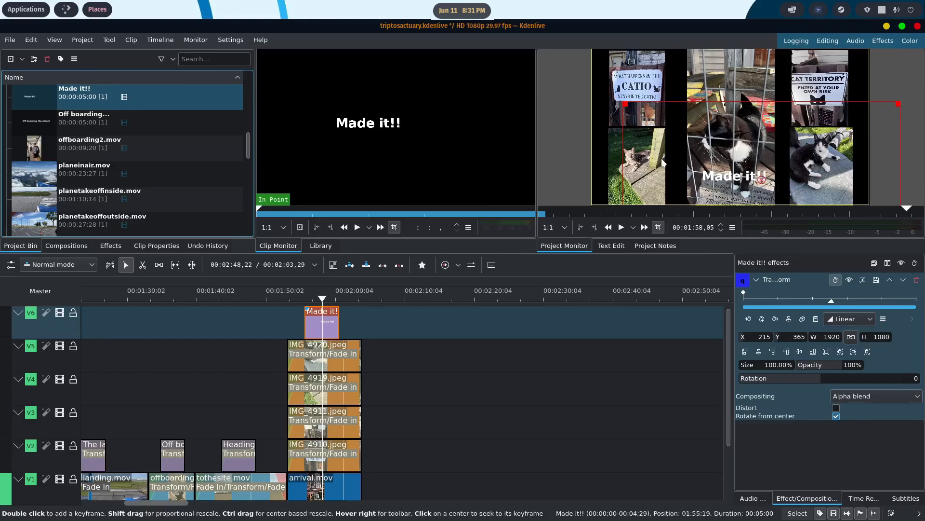
- Change the text colour of the Made it!! title to dark orange
{"action": "right_click", "coordinate": [154, 93]}
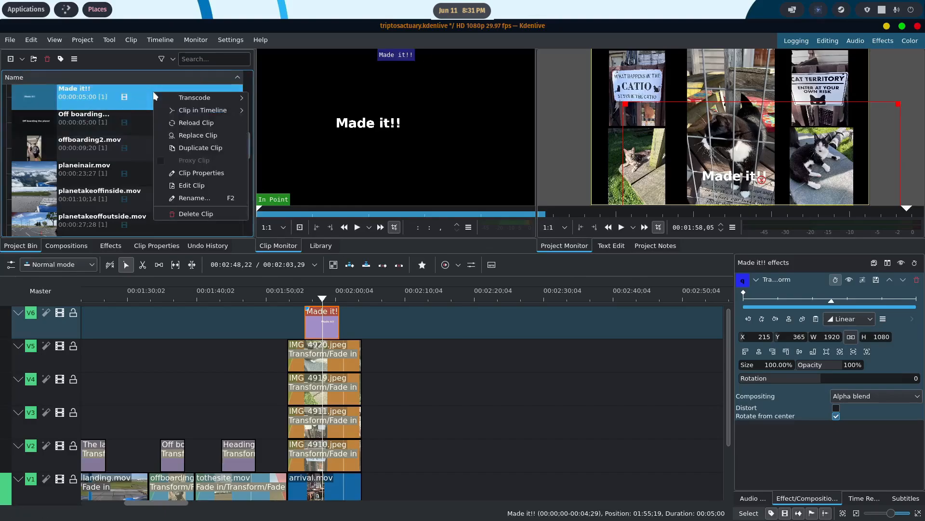
{"action": "left_click", "coordinate": [202, 188]}
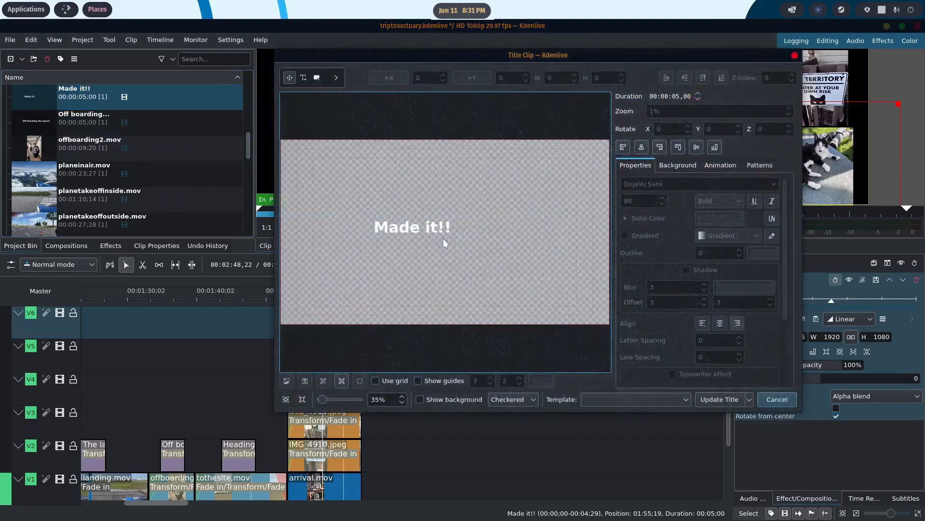
{"action": "left_click", "coordinate": [443, 228]}
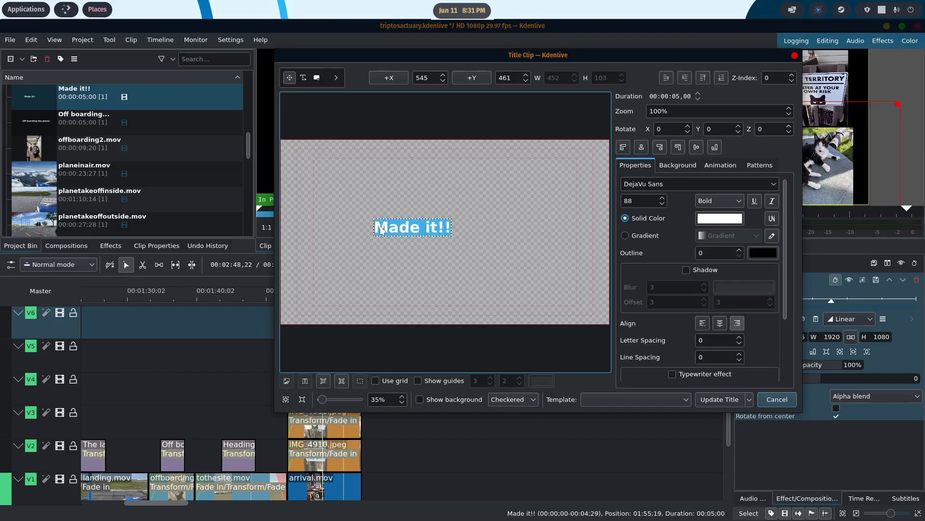
{"action": "left_click", "coordinate": [729, 219]}
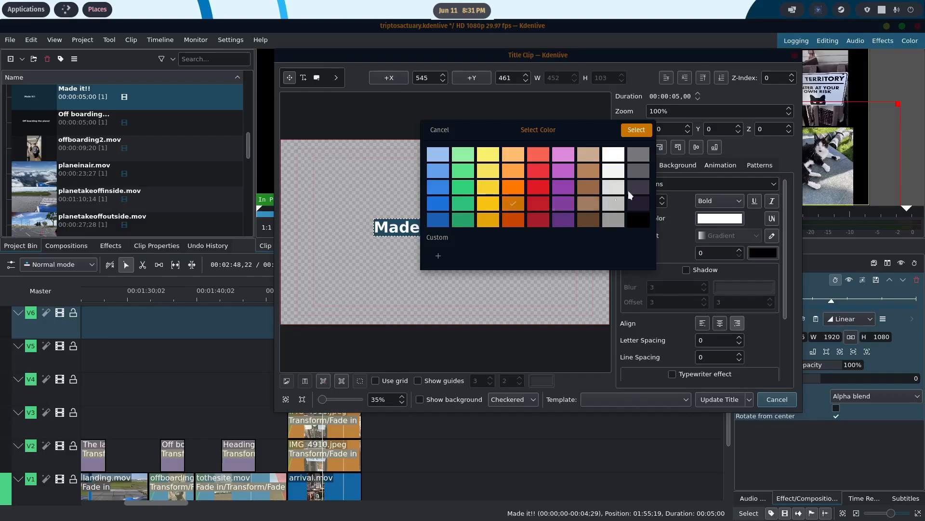
{"action": "left_click", "coordinate": [645, 134]}
{"action": "left_click", "coordinate": [720, 399]}
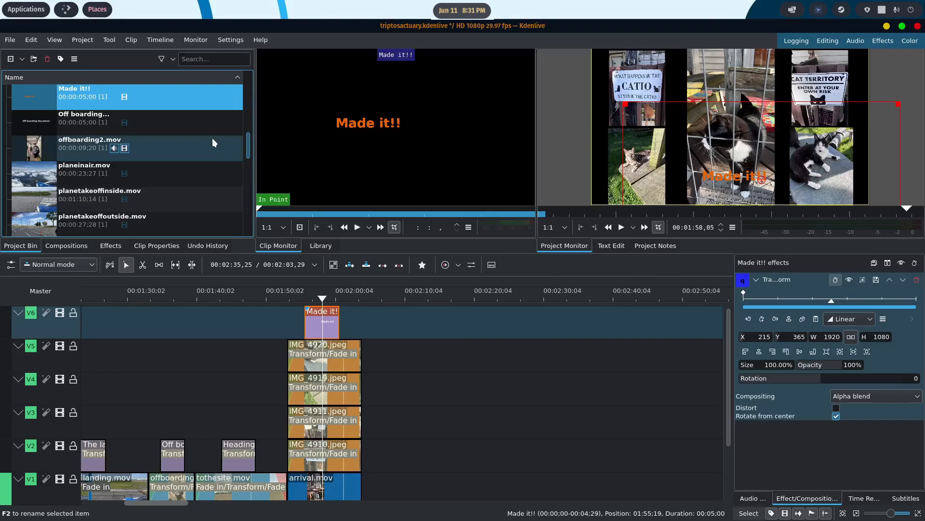
- Recolour the Made it!! title text to light yellow
{"action": "right_click", "coordinate": [187, 102]}
{"action": "left_click", "coordinate": [222, 195]}
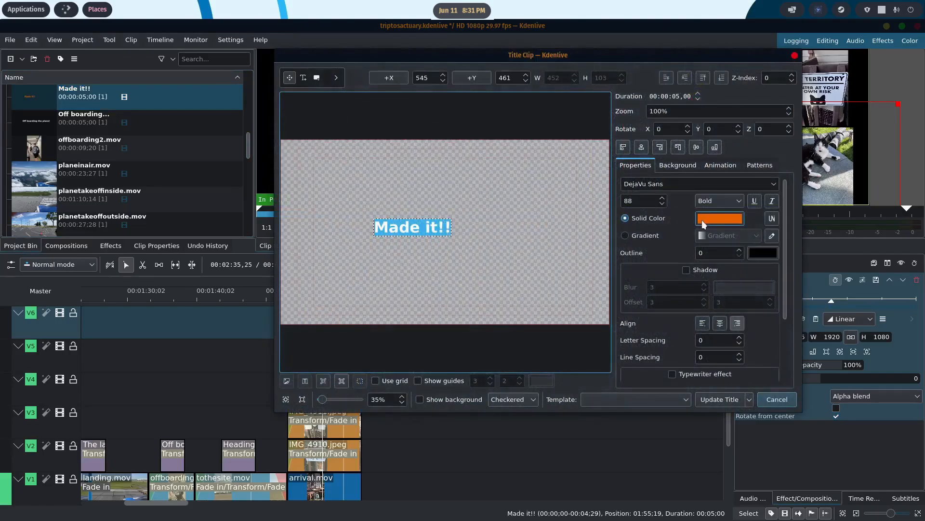
{"action": "left_click", "coordinate": [704, 223]}
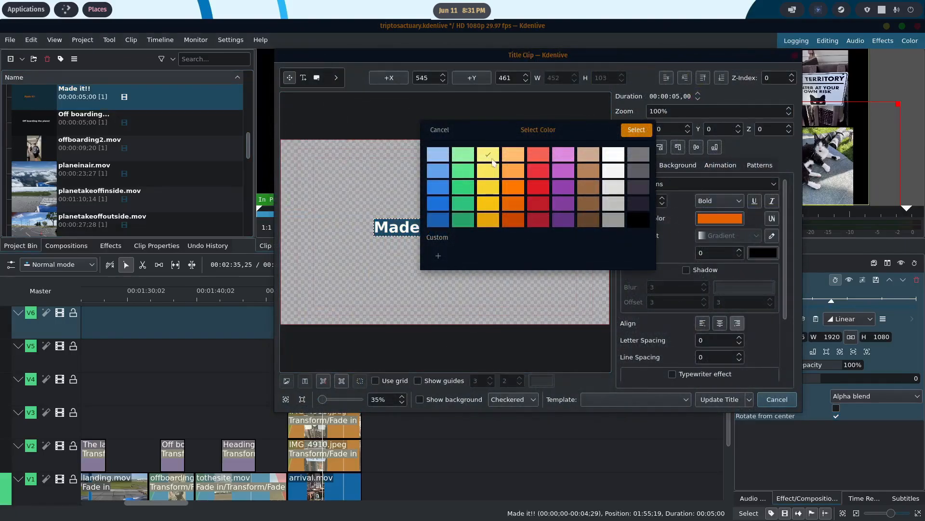
{"action": "left_click", "coordinate": [645, 131]}
{"action": "left_click", "coordinate": [720, 398]}
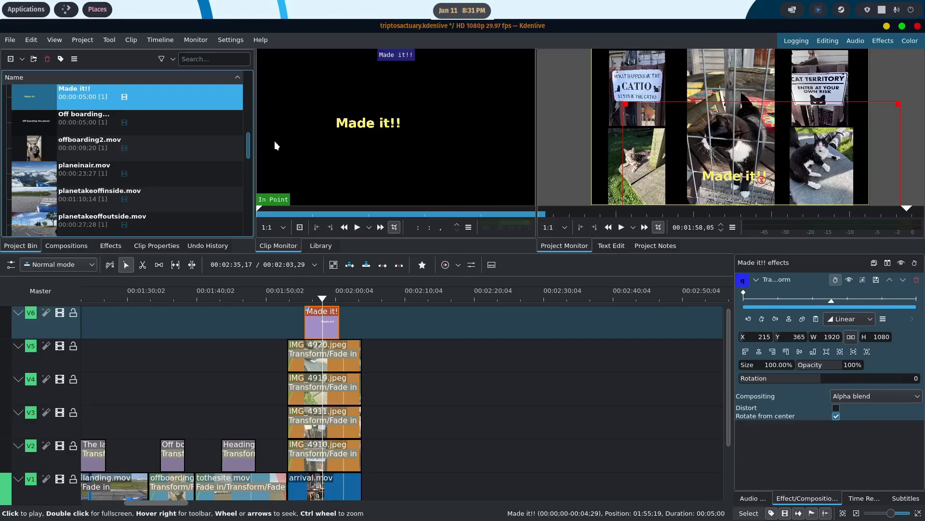
- Set the text colour of the Made it!! title to white
{"action": "right_click", "coordinate": [150, 107]}
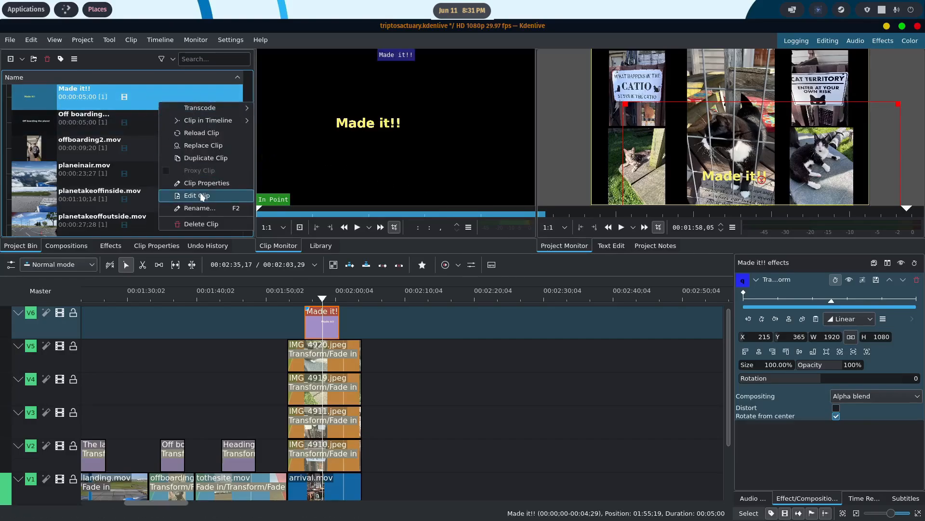
{"action": "left_click", "coordinate": [202, 196]}
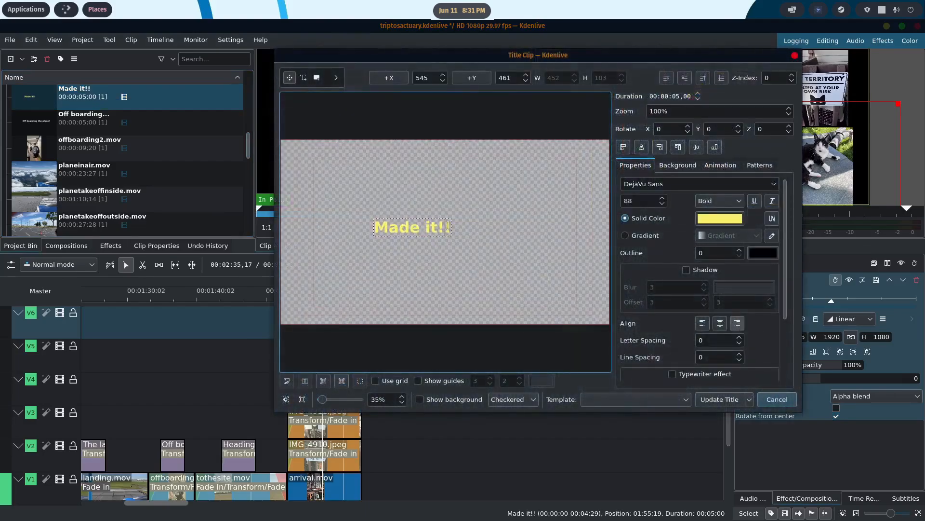
{"action": "left_click", "coordinate": [713, 219]}
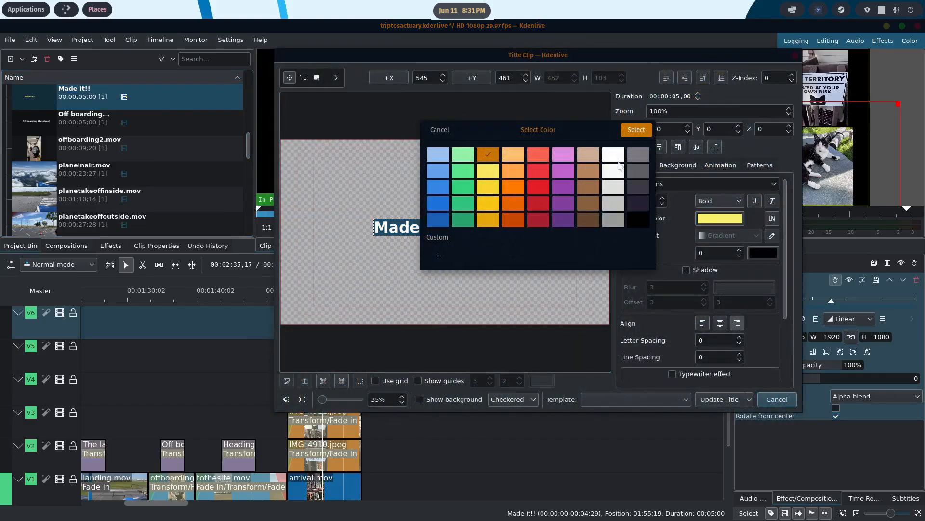
{"action": "left_click", "coordinate": [636, 130]}
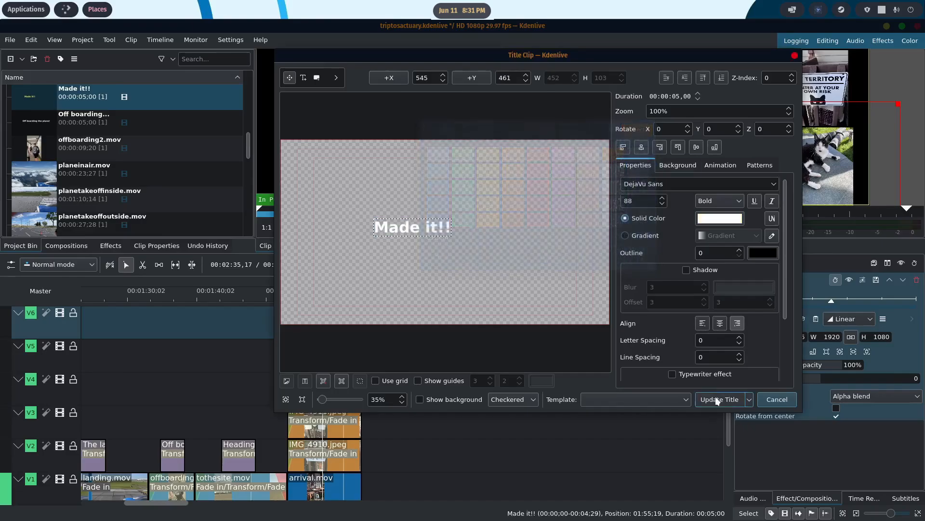
{"action": "left_click", "coordinate": [720, 399]}
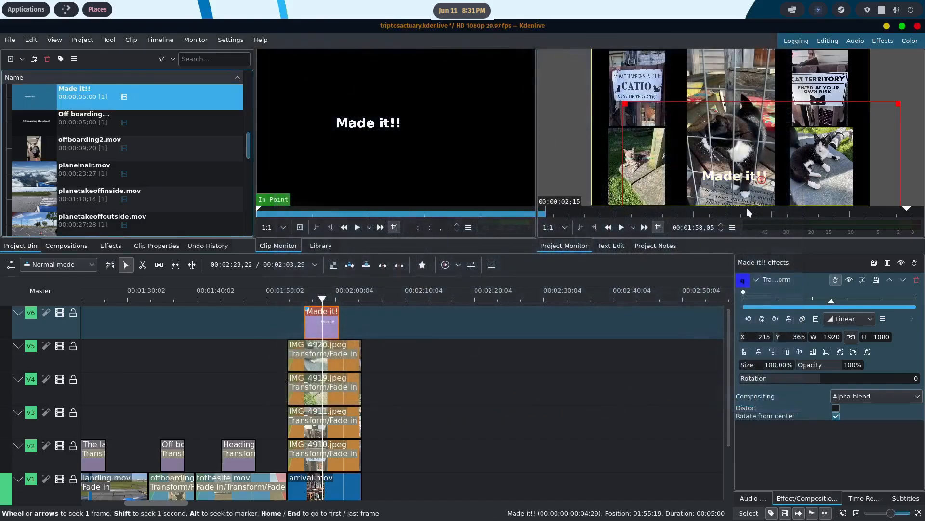
- Reposition the Made it!! title over the centre photo at about X 152, Y -74 and save the project
{"action": "left_click_drag", "start_coordinate": [761, 180], "coordinate": [756, 131]}
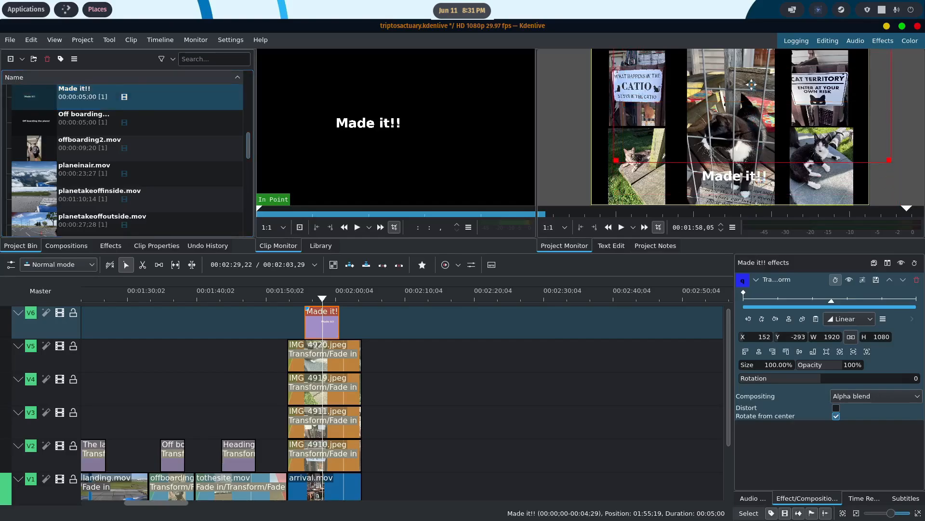
{"action": "left_click_drag", "start_coordinate": [749, 85], "coordinate": [750, 91]}
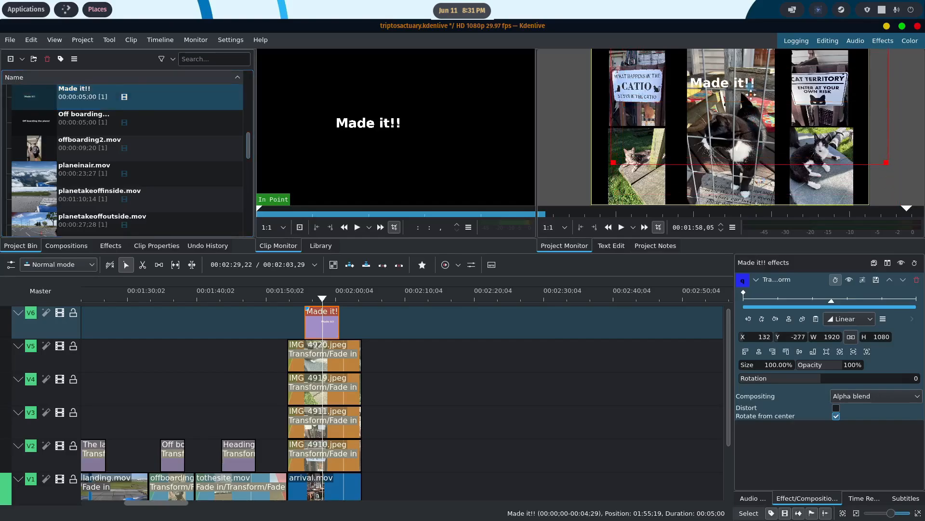
{"action": "left_click_drag", "start_coordinate": [699, 117], "coordinate": [669, 133]}
{"action": "left_click_drag", "start_coordinate": [754, 114], "coordinate": [752, 116]}
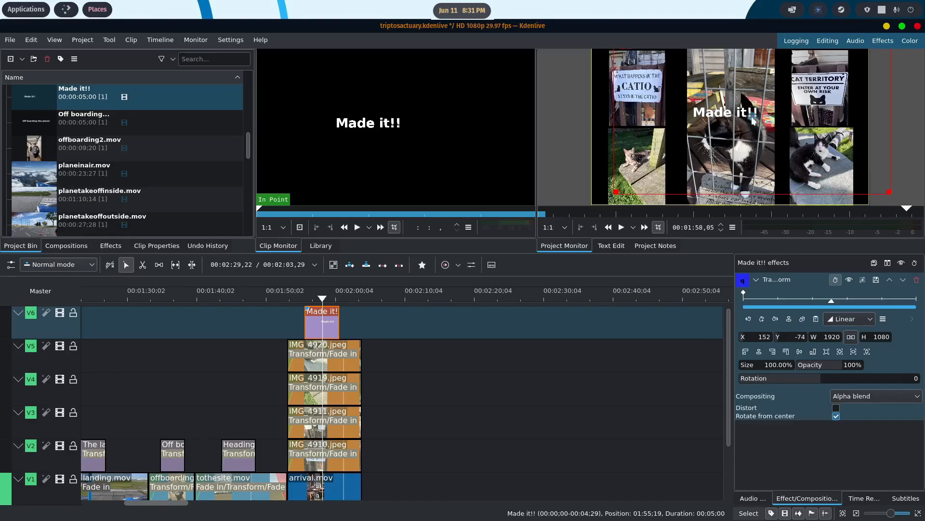
{"action": "left_click", "coordinate": [10, 39]}
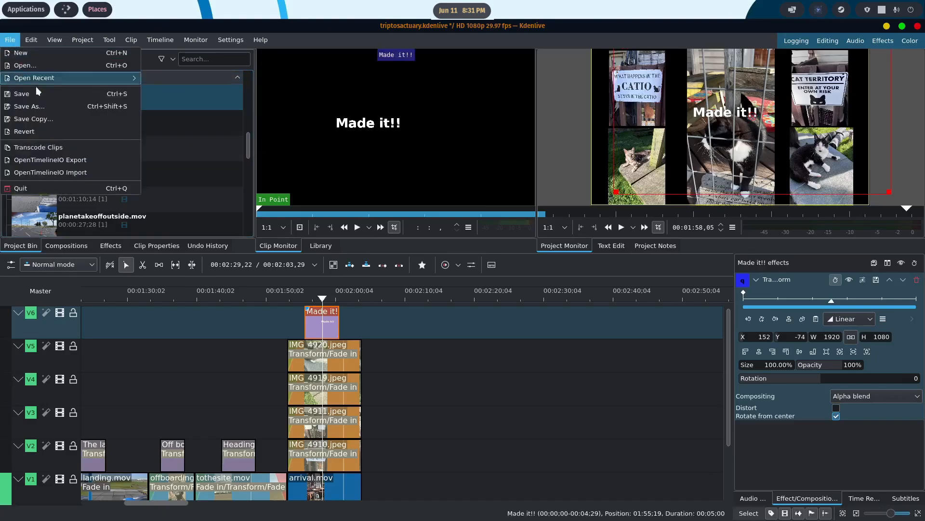
{"action": "left_click", "coordinate": [40, 94]}
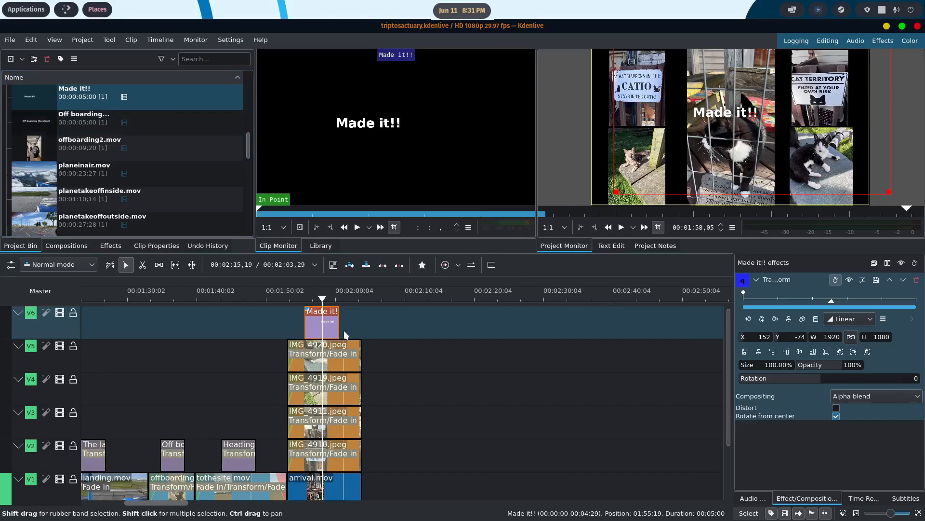
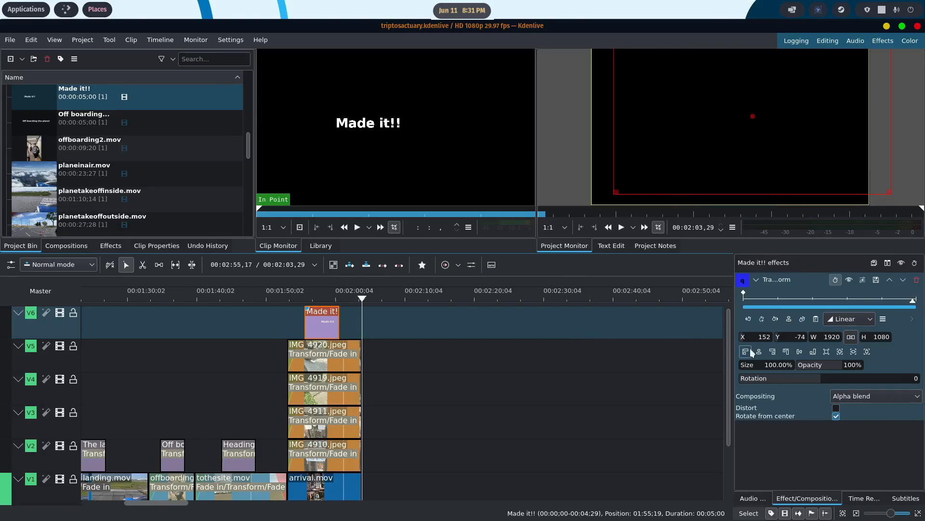
- Place roamingcats1.mov on track V1 so that it starts directly after arrival.mov
{"action": "left_click_drag", "start_coordinate": [730, 315], "coordinate": [728, 365]}
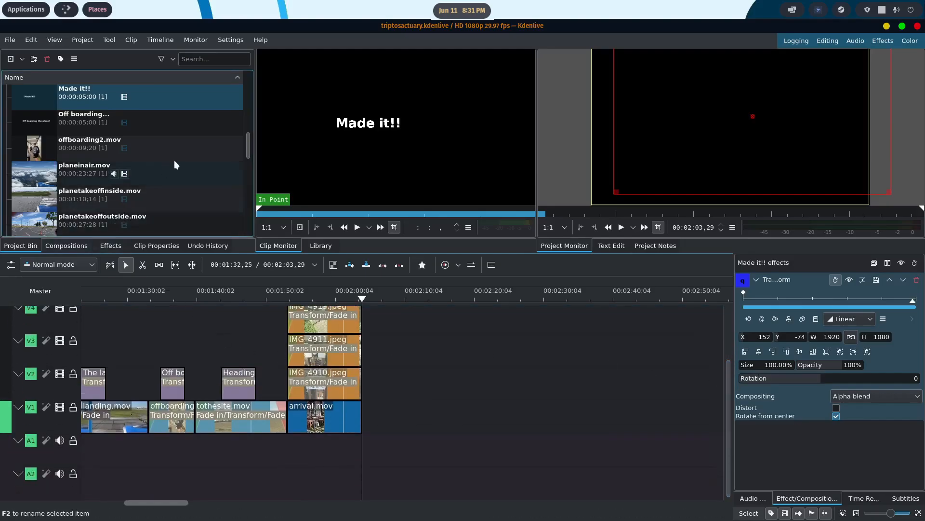
{"action": "left_click_drag", "start_coordinate": [248, 139], "coordinate": [248, 156]}
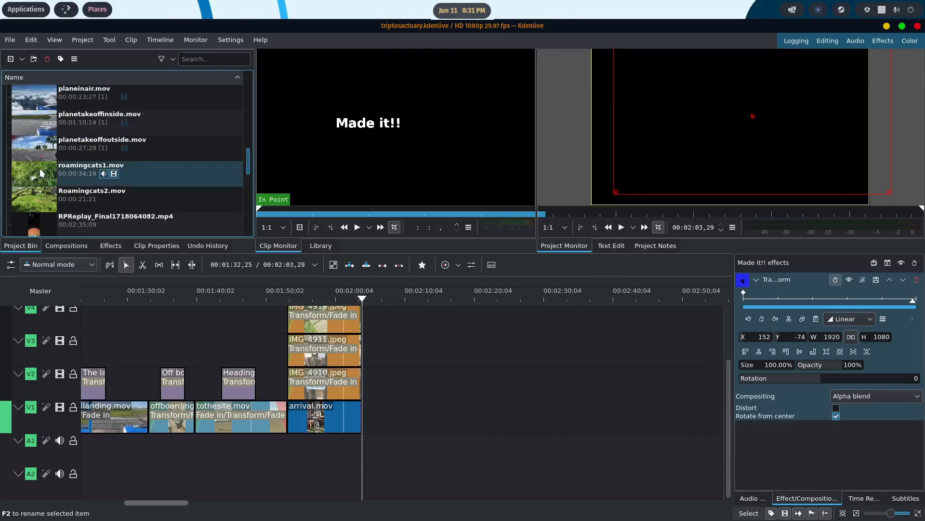
{"action": "left_click_drag", "start_coordinate": [41, 172], "coordinate": [371, 475]}
{"action": "scroll", "coordinate": [487, 378], "scroll_direction": "down", "scroll_amount": 3}
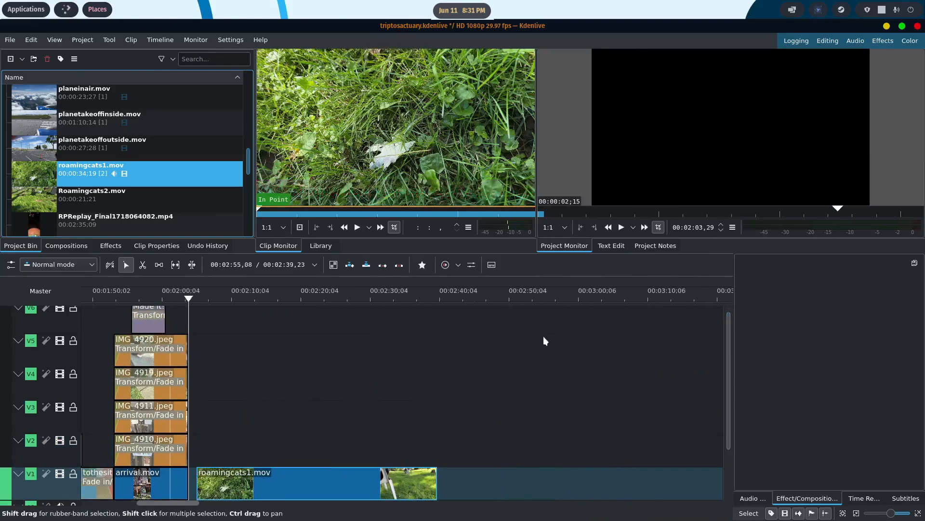
{"action": "scroll", "coordinate": [539, 336], "scroll_direction": "down", "scroll_amount": 2}
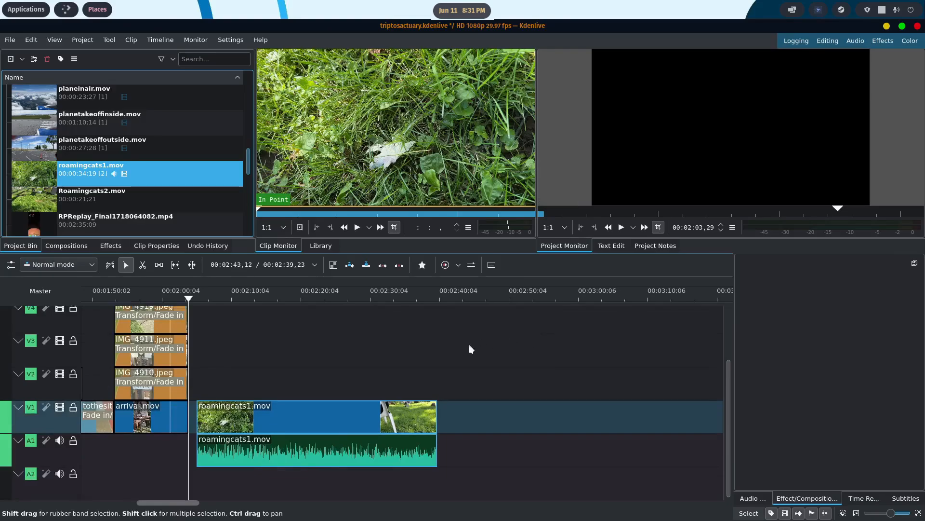
{"action": "left_click_drag", "start_coordinate": [353, 416], "coordinate": [345, 416]}
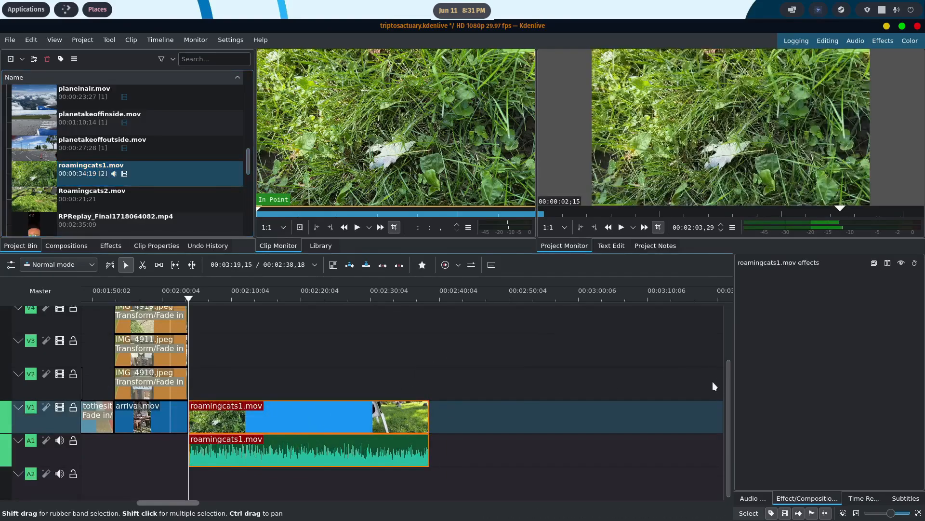
- Ungroup the roamingcats1.mov clip on the timeline and delete its audio part from A1
{"action": "left_click_drag", "start_coordinate": [729, 377], "coordinate": [728, 406]}
{"action": "scroll", "coordinate": [354, 368], "scroll_direction": "up", "scroll_amount": 2}
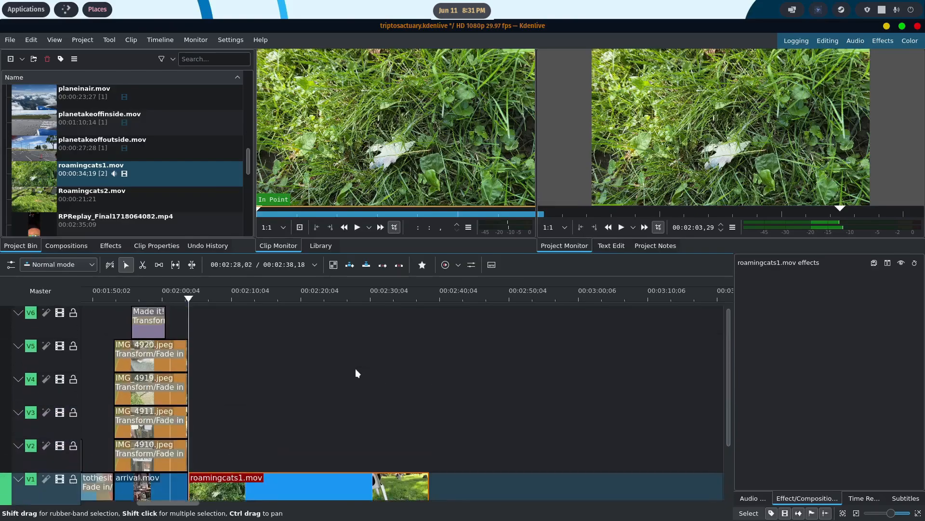
{"action": "scroll", "coordinate": [354, 368], "scroll_direction": "down", "scroll_amount": 2}
{"action": "right_click", "coordinate": [293, 407]}
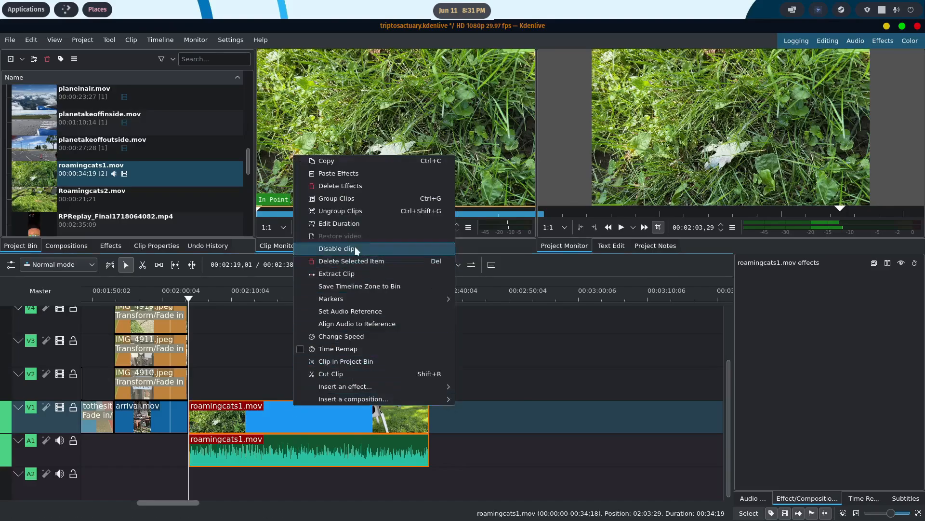
{"action": "left_click", "coordinate": [351, 211]}
{"action": "left_click", "coordinate": [320, 444]}
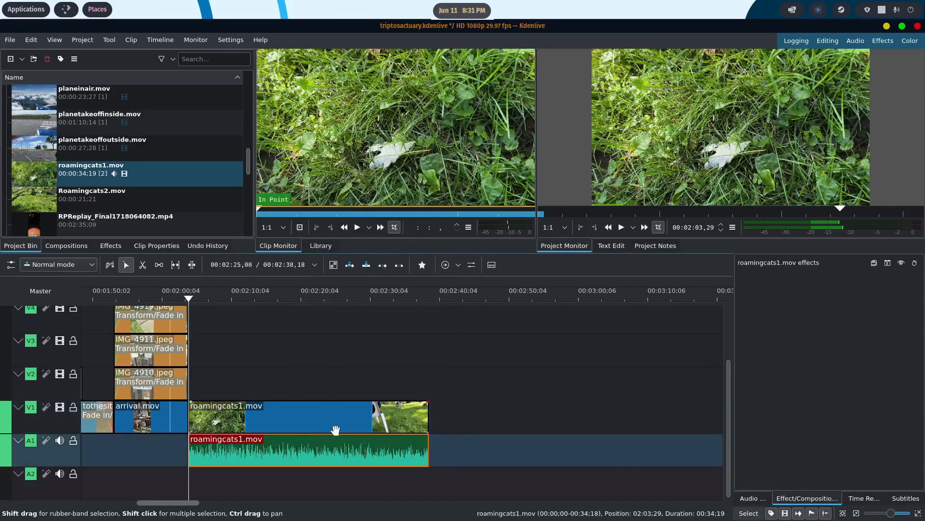
{"action": "key", "text": "Delete"}
- Cut roamingcats1.mov at 00:02:14,11 and delete the portion before the cut
{"action": "left_click_drag", "start_coordinate": [190, 300], "coordinate": [204, 298]}
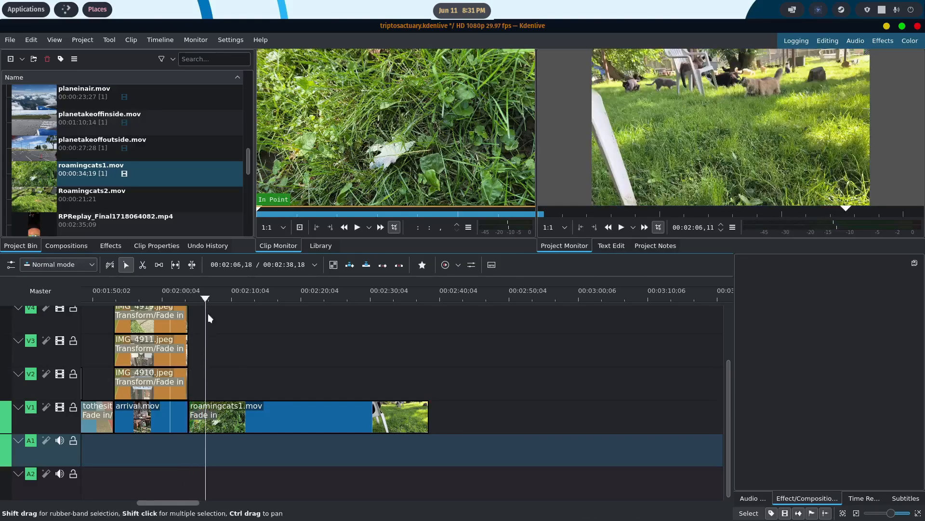
{"action": "left_click_drag", "start_coordinate": [204, 298], "coordinate": [260, 299]}
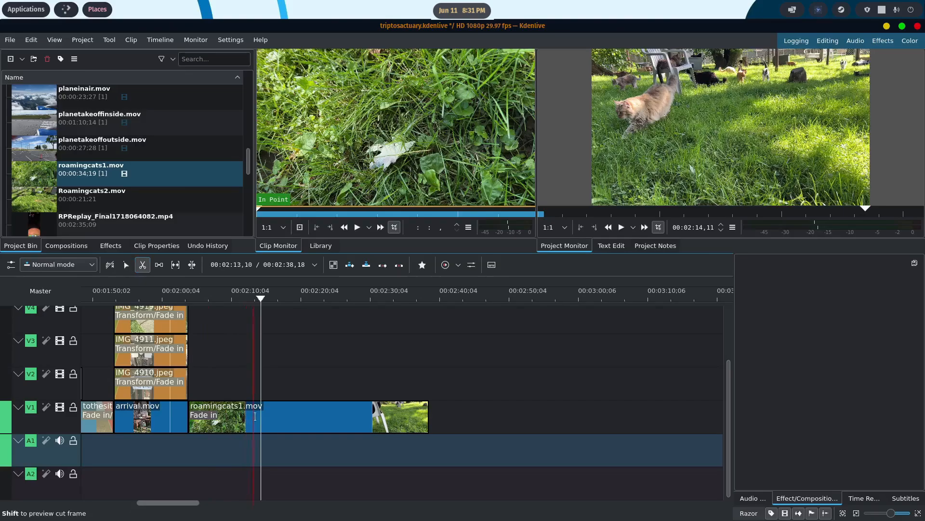
{"action": "left_click", "coordinate": [261, 416]}
{"action": "left_click", "coordinate": [124, 266]}
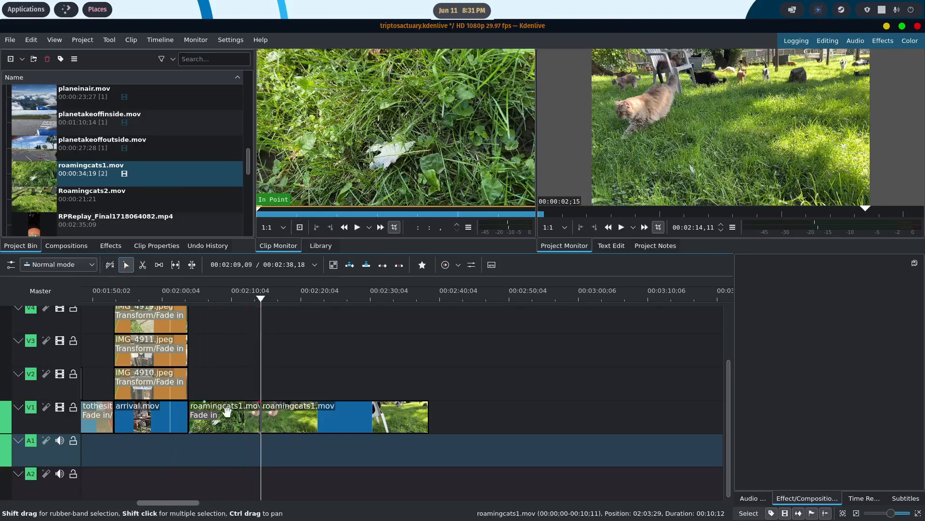
{"action": "left_click", "coordinate": [227, 411]}
{"action": "key", "text": "Delete"}
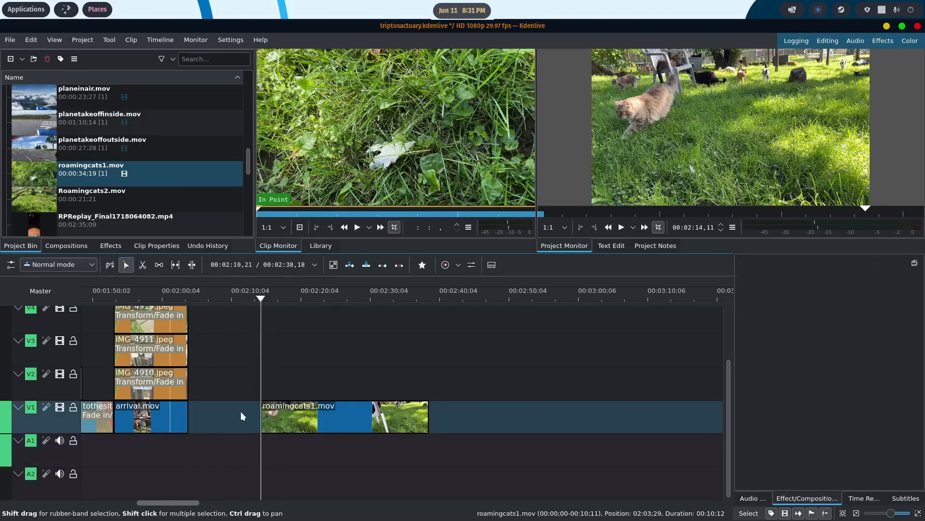
- Move the remaining roamingcats1.mov piece against the end of arrival.mov and add a 2-second fade-in to it
{"action": "left_click", "coordinate": [264, 411]}
{"action": "left_click_drag", "start_coordinate": [263, 411], "coordinate": [190, 409]}
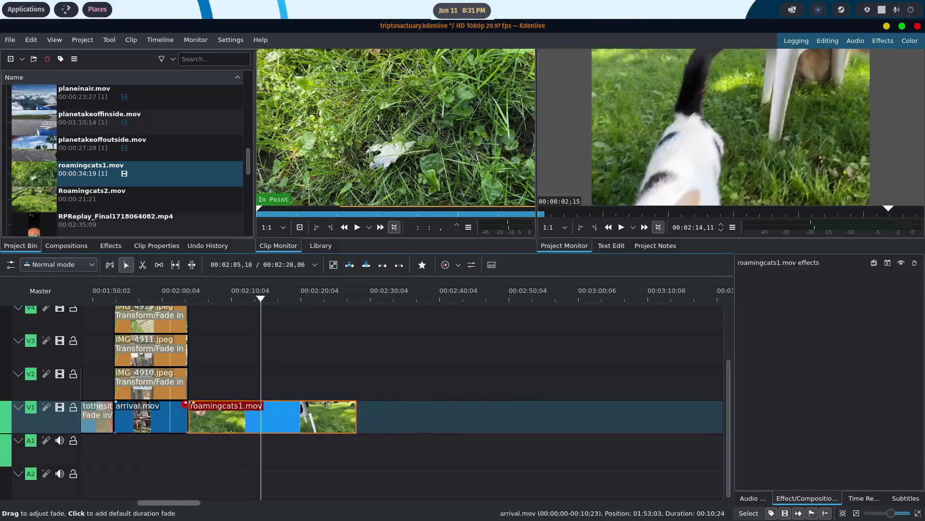
{"action": "left_click", "coordinate": [194, 406]}
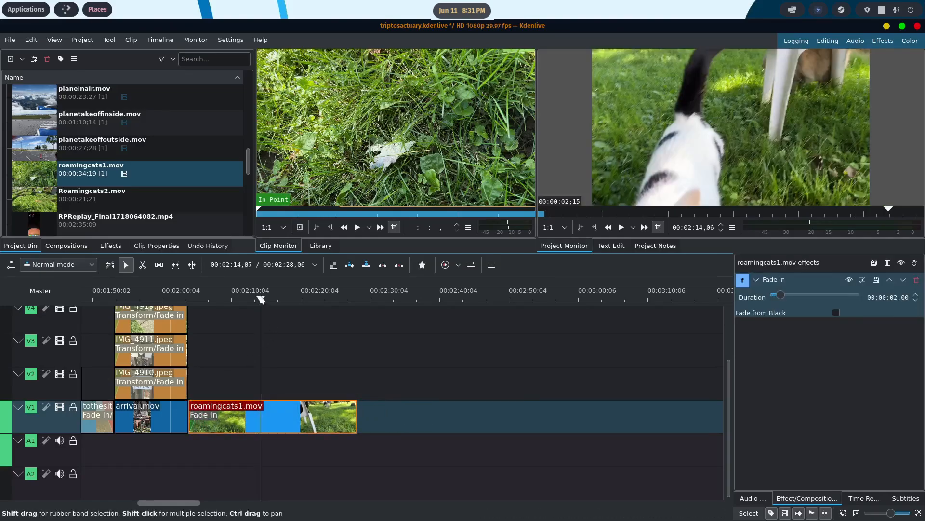
- Cut roamingcats1.mov at 00:02:26,05 and delete the short tail after the cut
{"action": "left_click_drag", "start_coordinate": [261, 299], "coordinate": [343, 298]}
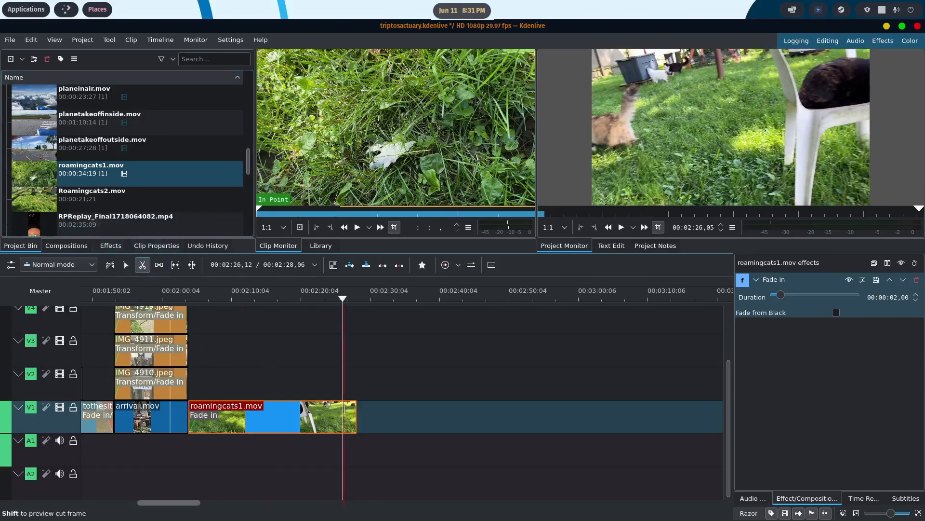
{"action": "left_click", "coordinate": [345, 410]}
{"action": "key", "text": "s"}
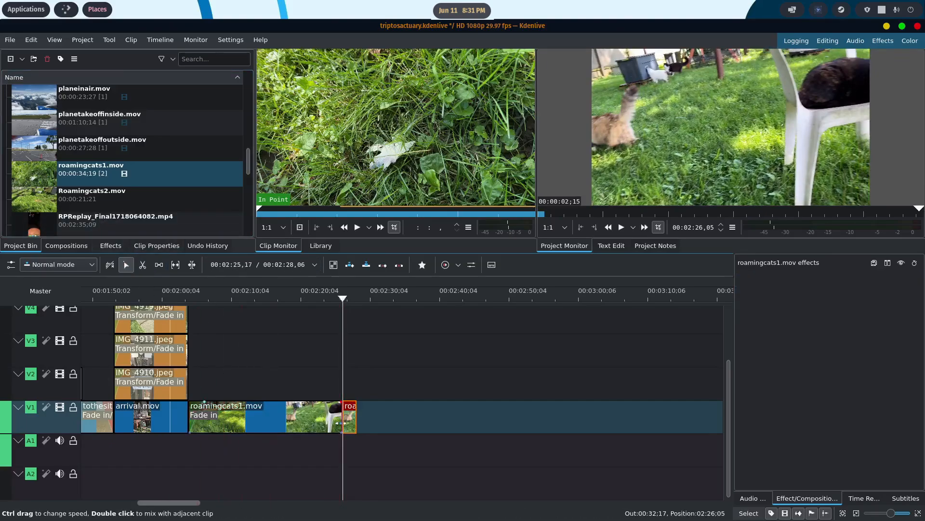
{"action": "key", "text": "Delete"}
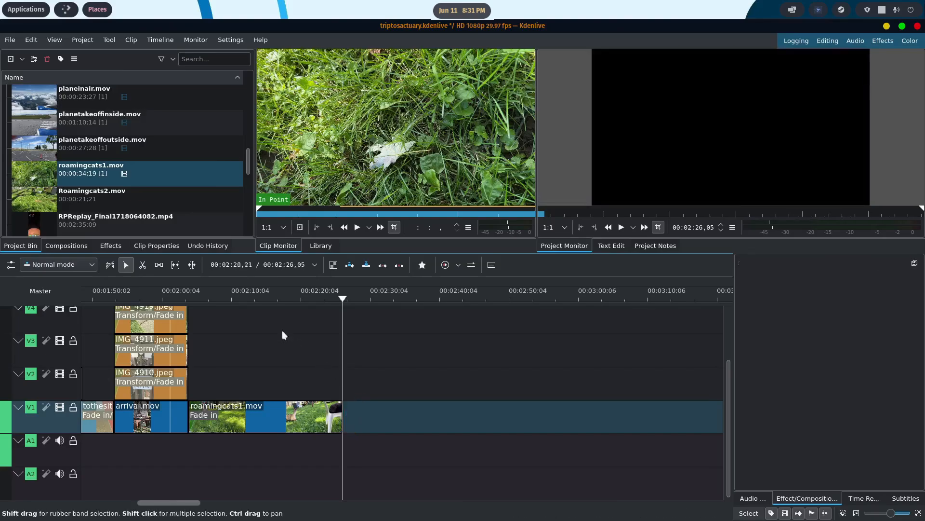
- Add Roamingcats2.mov to V1 right after roamingcats1.mov, then ungroup it and delete its audio from A1
{"action": "left_click_drag", "start_coordinate": [386, 414], "coordinate": [359, 420]}
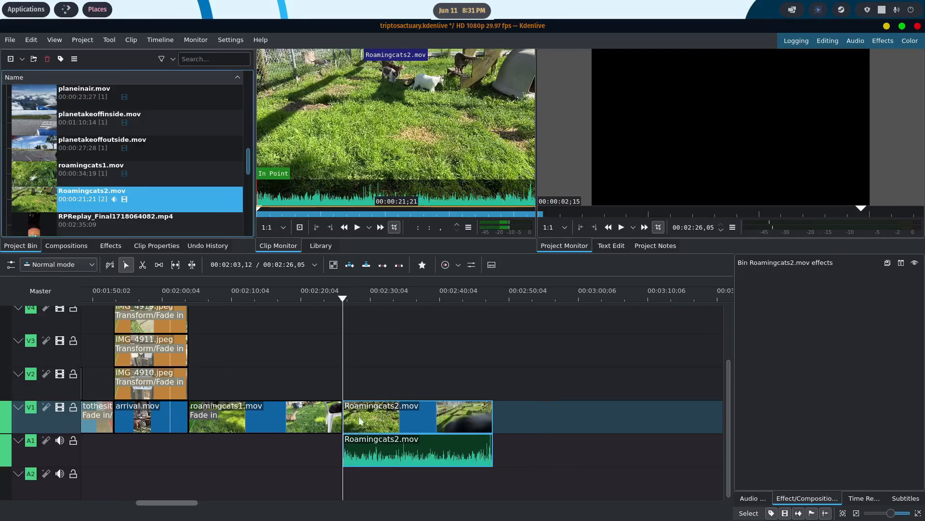
{"action": "right_click", "coordinate": [410, 413]}
{"action": "left_click", "coordinate": [432, 325]}
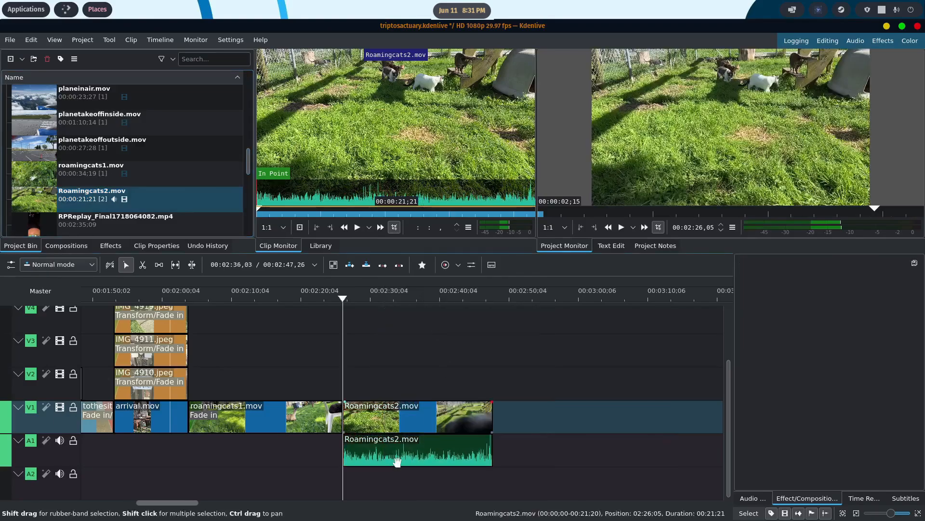
{"action": "left_click", "coordinate": [396, 461]}
{"action": "key", "text": "Delete"}
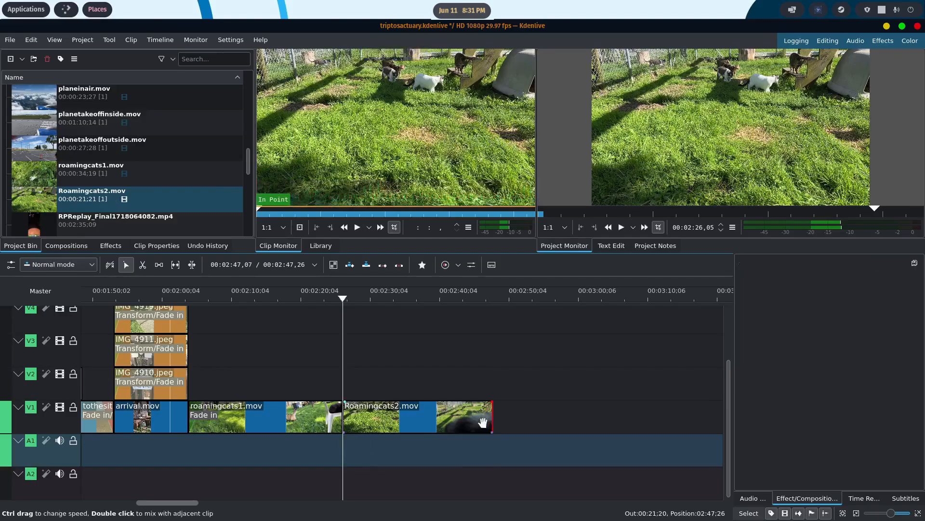
- Play through Roamingcats2.mov, cut it at 00:02:44,20 and delete the portion after the cut
{"action": "left_click", "coordinate": [328, 300]}
{"action": "left_click", "coordinate": [621, 227]}
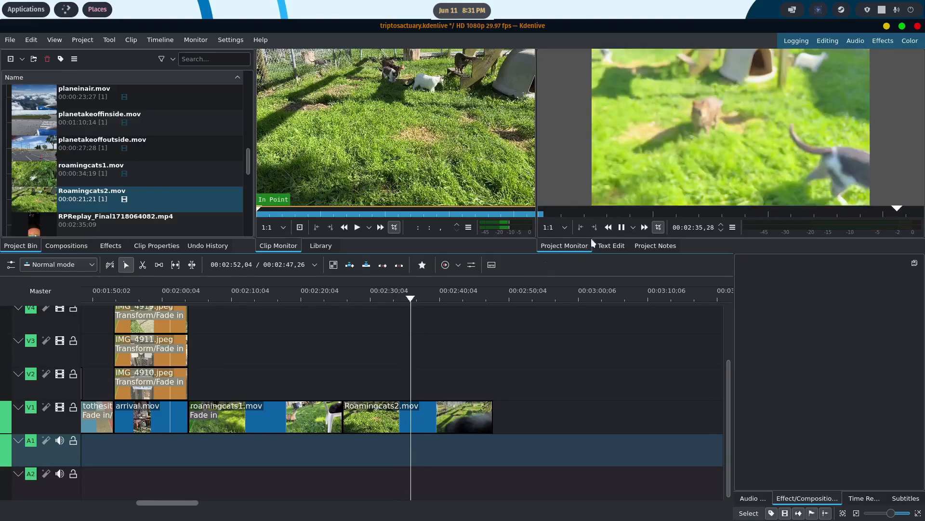
{"action": "left_click", "coordinate": [621, 229]}
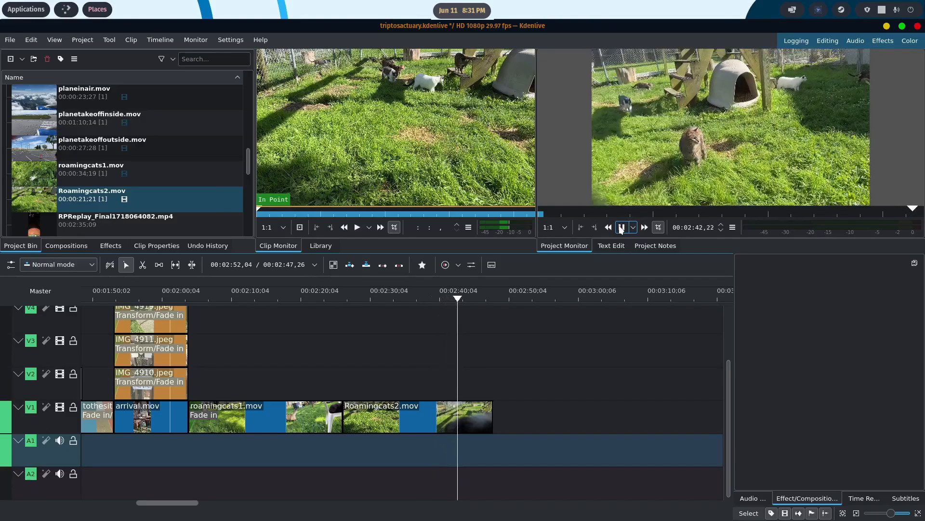
{"action": "left_click", "coordinate": [622, 229]}
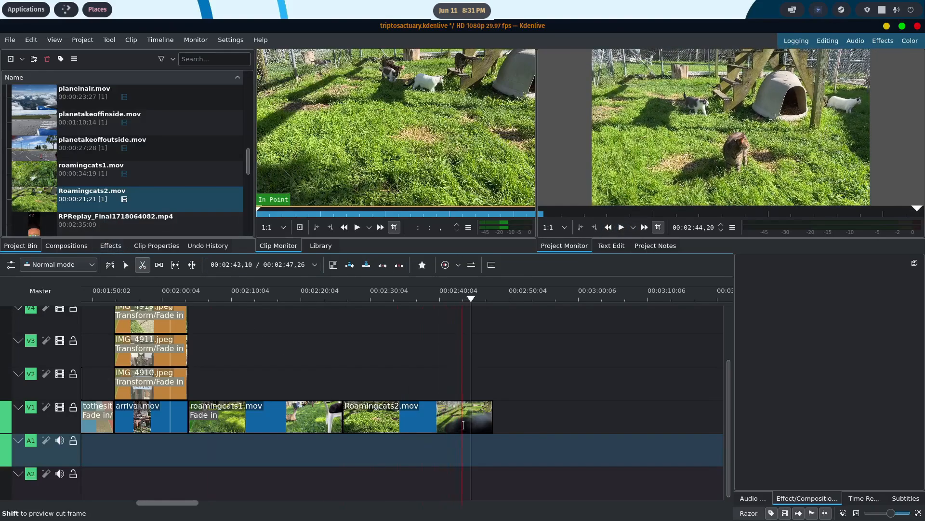
{"action": "left_click", "coordinate": [470, 414]}
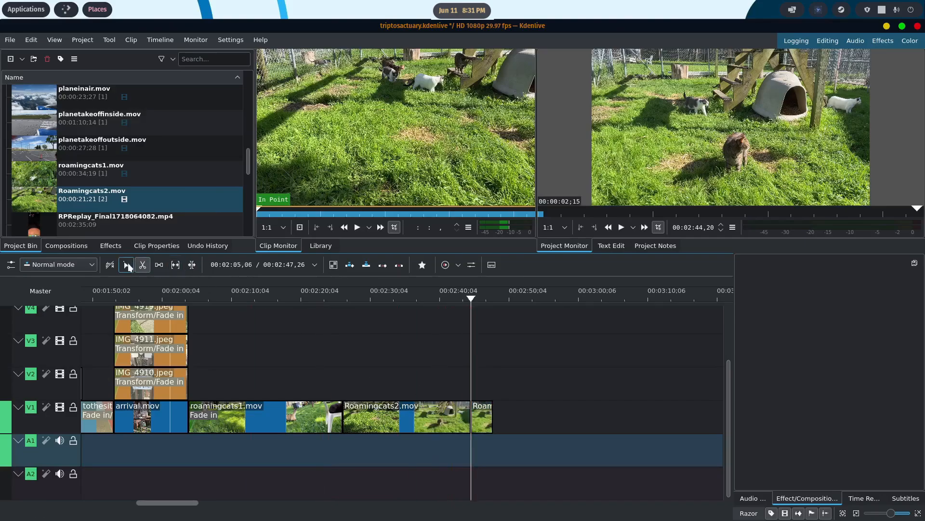
{"action": "key", "text": "s"}
{"action": "left_click", "coordinate": [480, 416]}
{"action": "key", "text": "Delete"}
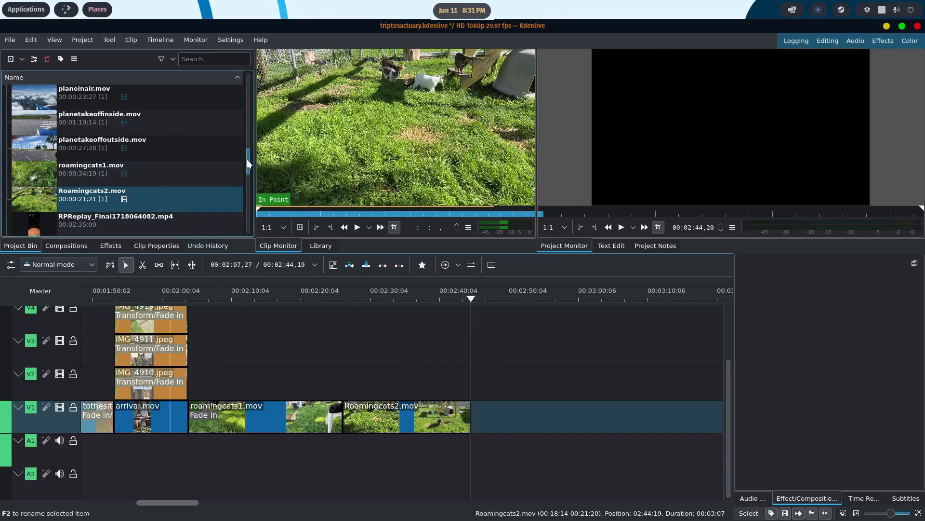
- Place vertcats1.mov from the project bin on V1 directly after Roamingcats2.mov
{"action": "left_click_drag", "start_coordinate": [249, 164], "coordinate": [247, 212]}
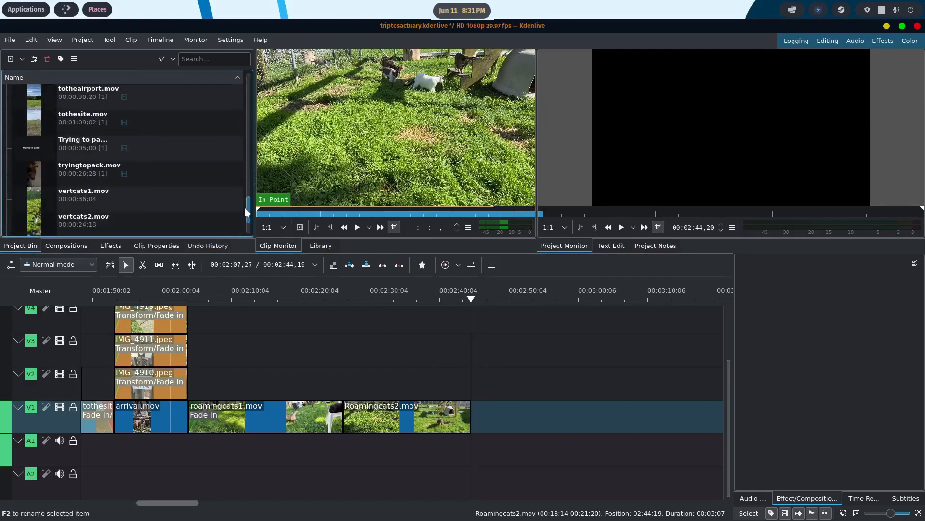
{"action": "scroll", "coordinate": [40, 153], "scroll_direction": "down", "scroll_amount": 2}
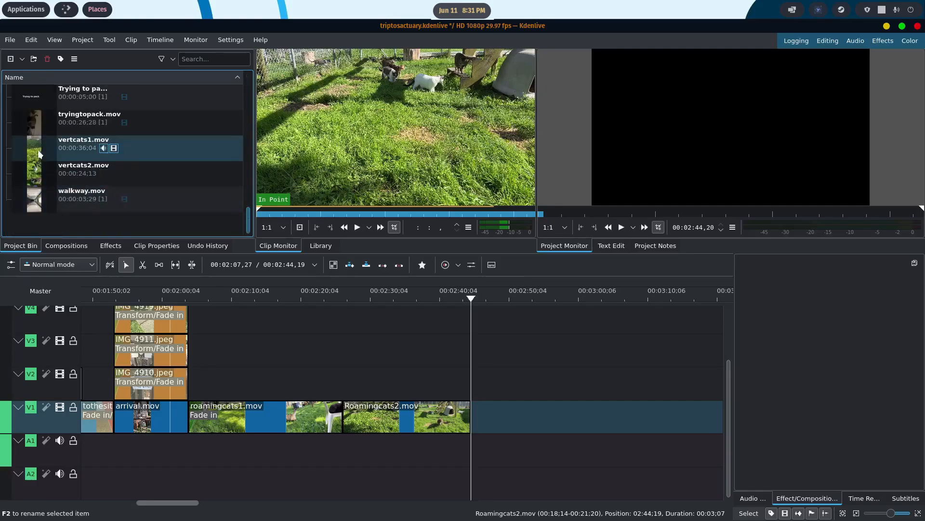
{"action": "left_click_drag", "start_coordinate": [35, 152], "coordinate": [479, 477]}
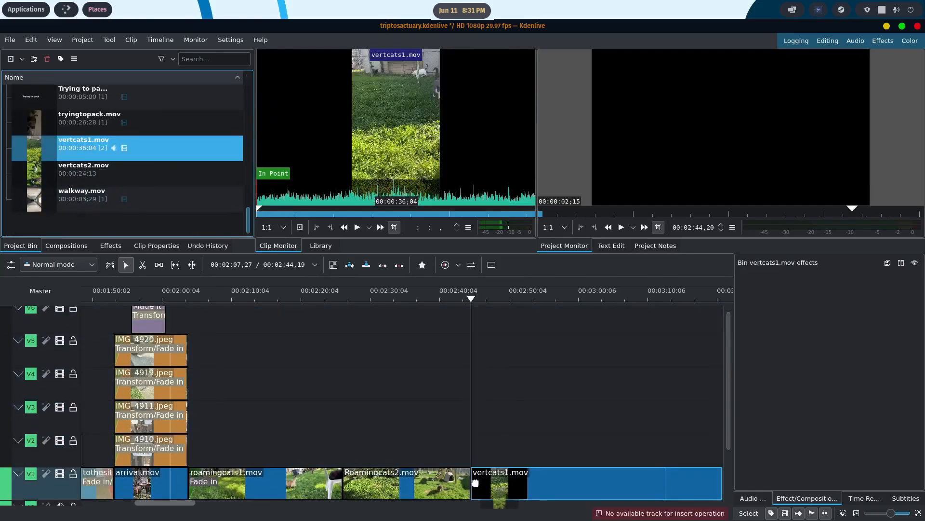
{"action": "left_click_drag", "start_coordinate": [729, 326], "coordinate": [729, 390]}
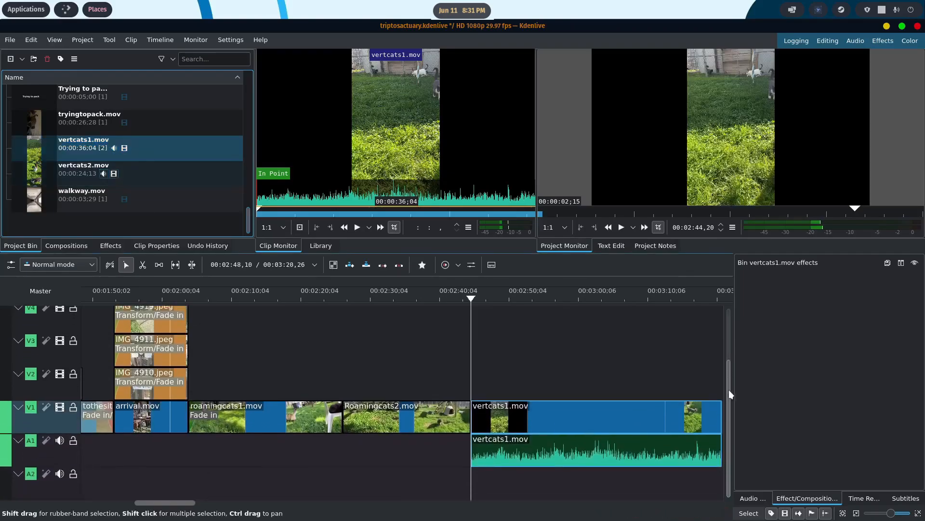
- Ungroup the vertcats1.mov clip on the timeline and delete its audio part from A1
{"action": "right_click", "coordinate": [555, 426]}
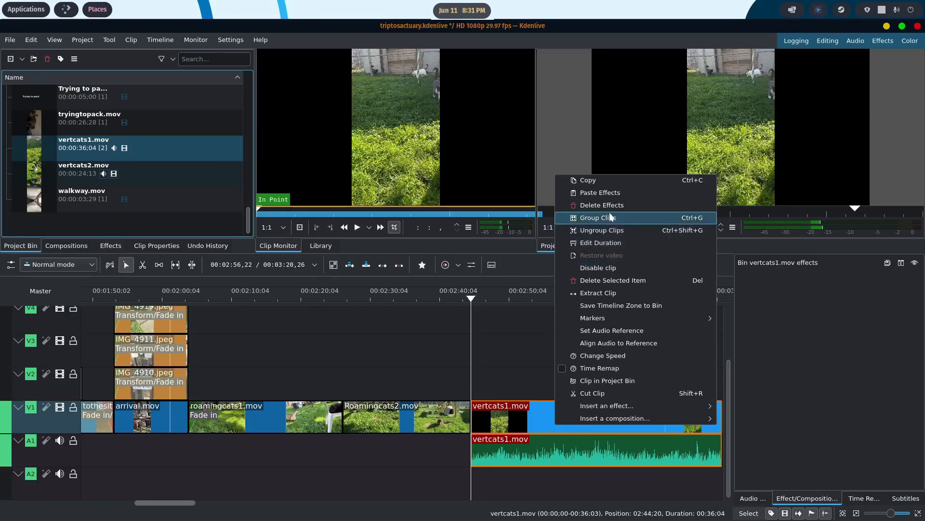
{"action": "left_click", "coordinate": [598, 331]}
{"action": "left_click", "coordinate": [559, 446]}
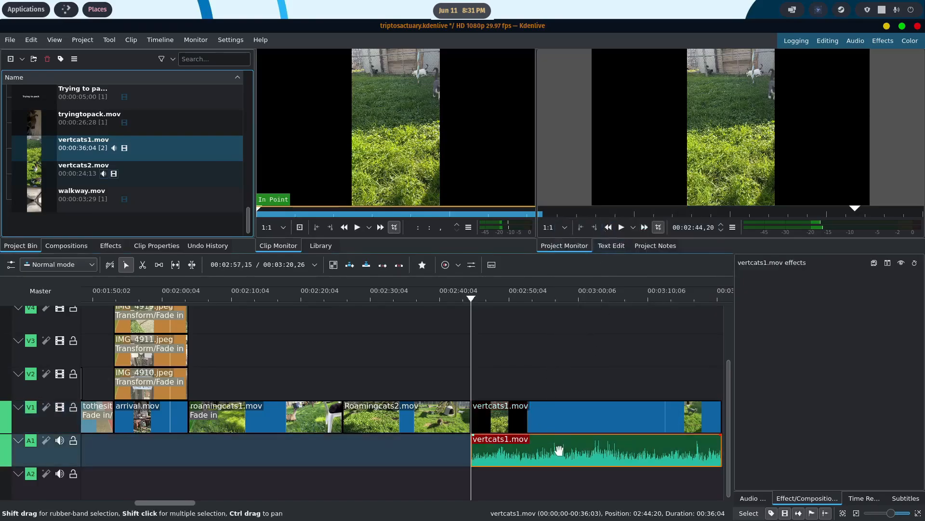
{"action": "key", "text": "Delete"}
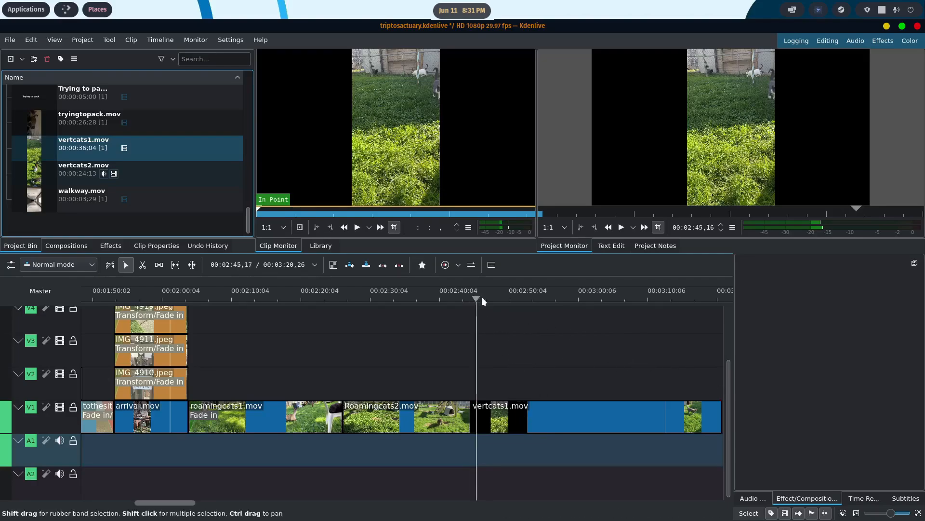
- Cut vertcats1.mov at 00:02:58,22 and delete the portion before the cut
{"action": "left_click_drag", "start_coordinate": [481, 296], "coordinate": [554, 302]}
{"action": "left_click_drag", "start_coordinate": [563, 302], "coordinate": [568, 302]}
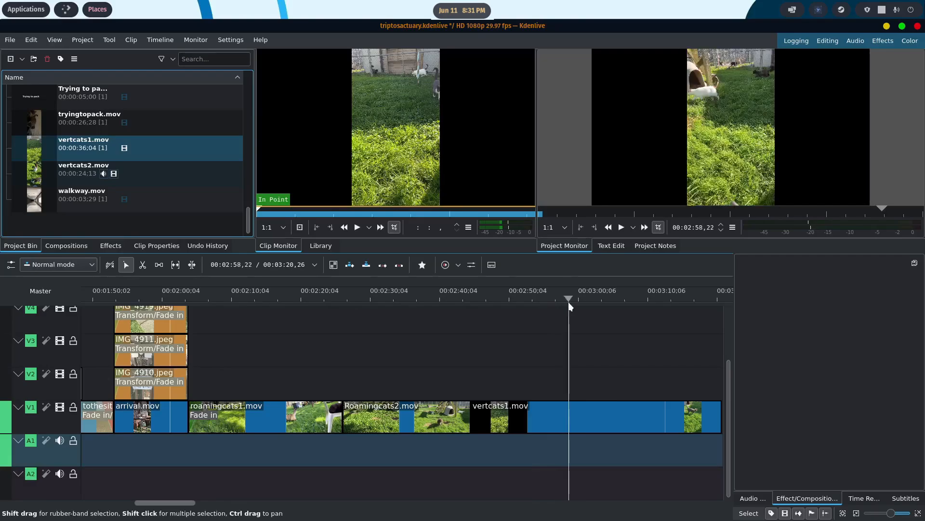
{"action": "left_click", "coordinate": [569, 409]}
{"action": "left_click", "coordinate": [126, 264]}
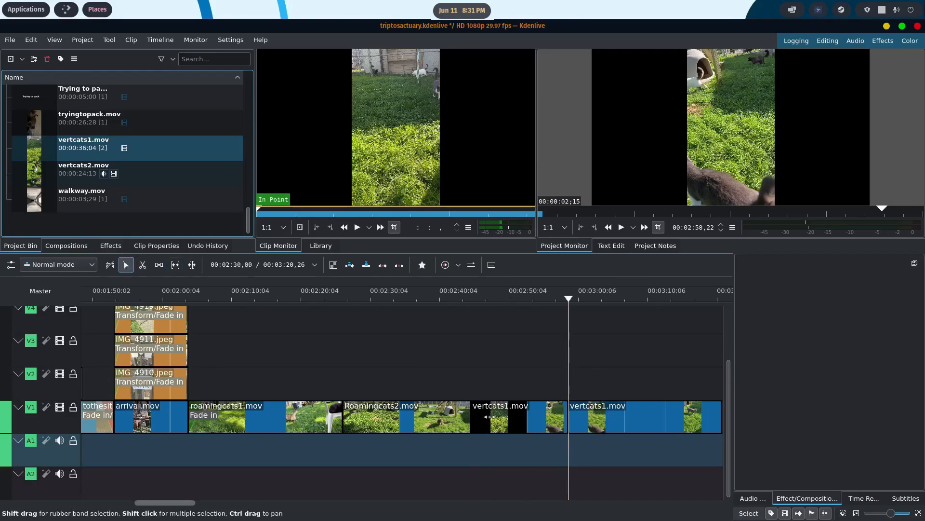
{"action": "left_click", "coordinate": [536, 419]}
{"action": "key", "text": "Delete"}
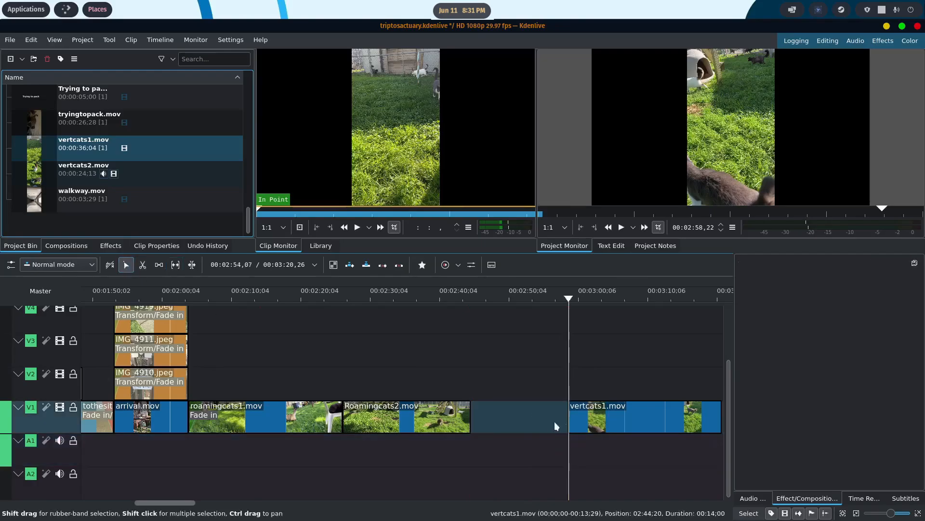
- Move vertcats1.mov directly after Roamingcats2.mov on V1 and place vertcats2.mov from the project bin above it on V2
{"action": "left_click_drag", "start_coordinate": [641, 425], "coordinate": [544, 427]}
{"action": "left_click_drag", "start_coordinate": [569, 298], "coordinate": [623, 317]}
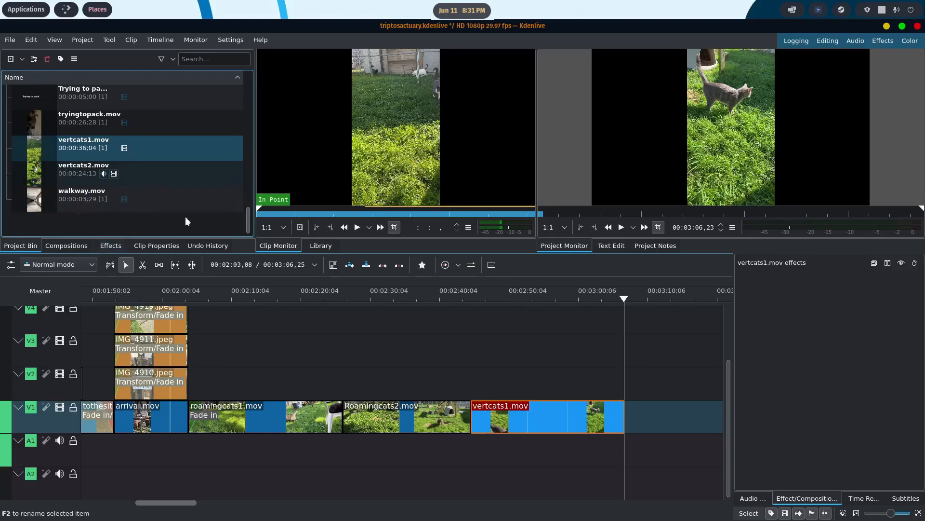
{"action": "mouse_move", "coordinate": [470, 359]}
{"action": "left_mouse_down"}
{"action": "mouse_move", "coordinate": [511, 374]}
{"action": "mouse_move", "coordinate": [433, 364]}
{"action": "mouse_move", "coordinate": [472, 368]}
{"action": "left_mouse_up"}
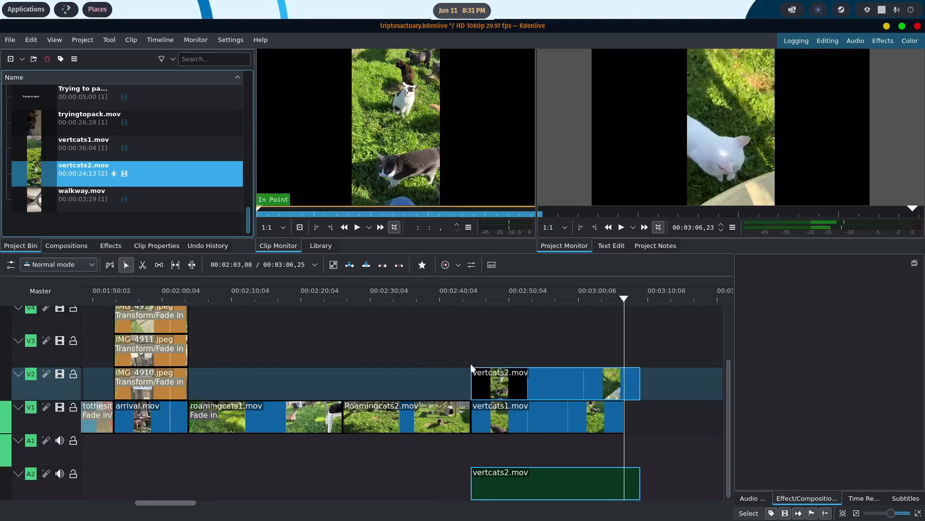
- Ungroup the vertcats2.mov clip on the timeline and delete its audio part from A2
{"action": "right_click", "coordinate": [547, 385]}
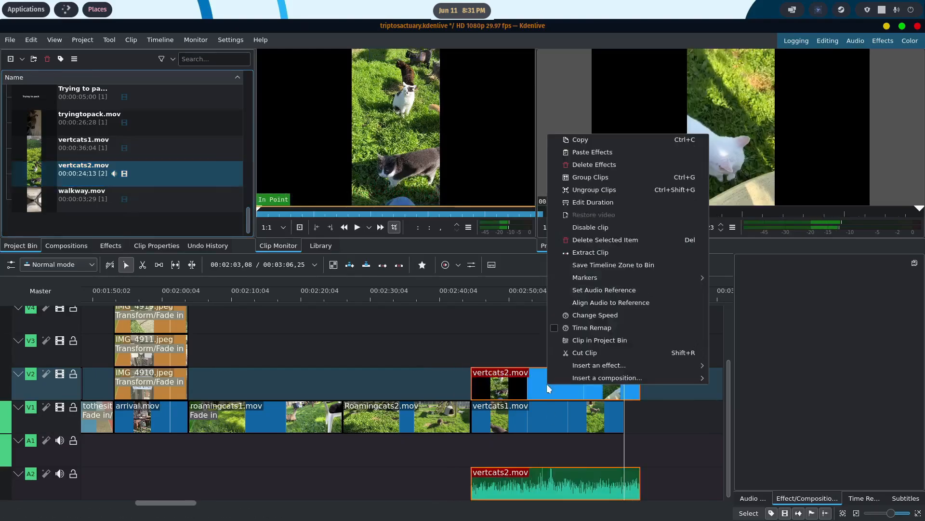
{"action": "left_click", "coordinate": [598, 191]}
{"action": "left_click", "coordinate": [552, 476]}
{"action": "right_click", "coordinate": [552, 476]}
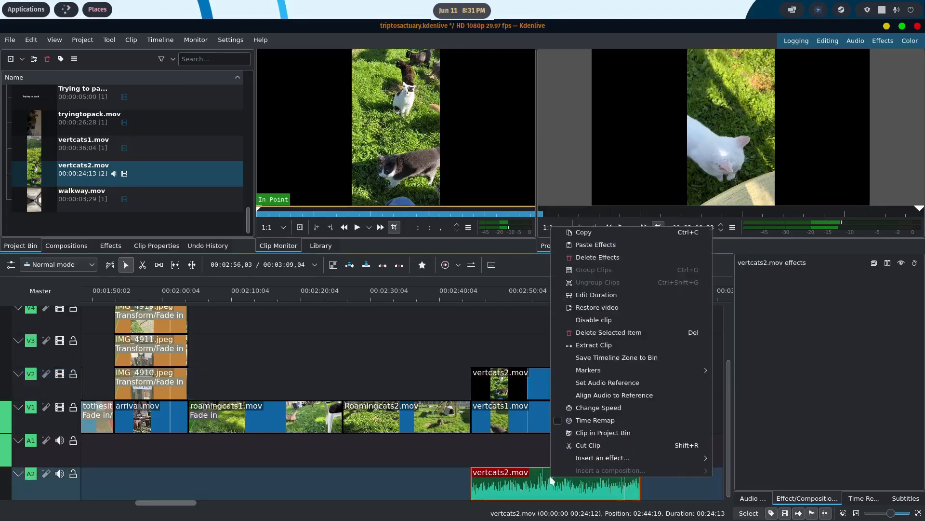
{"action": "left_click", "coordinate": [520, 484]}
{"action": "key", "text": "Delete"}
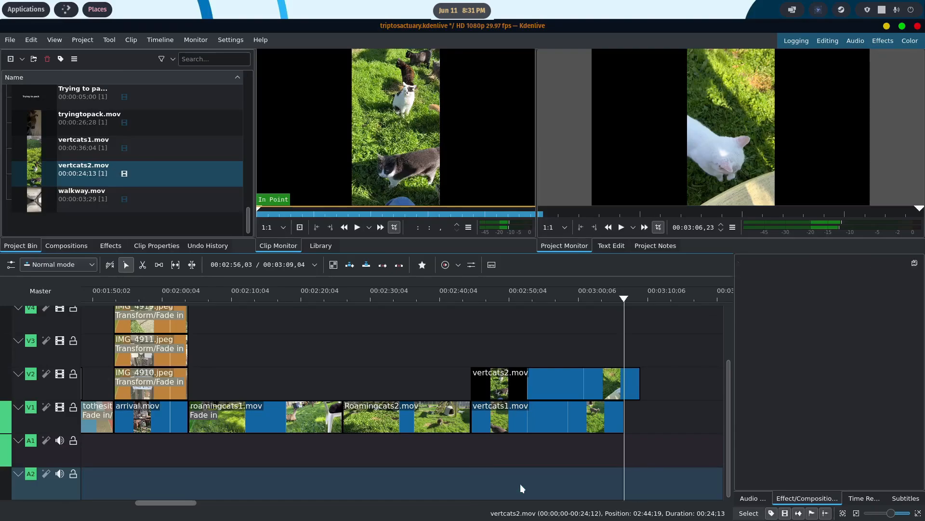
- Add a Transform effect to vertcats2.mov and shift its picture left in the frame to about X -596, Y 2
{"action": "left_click", "coordinate": [530, 417]}
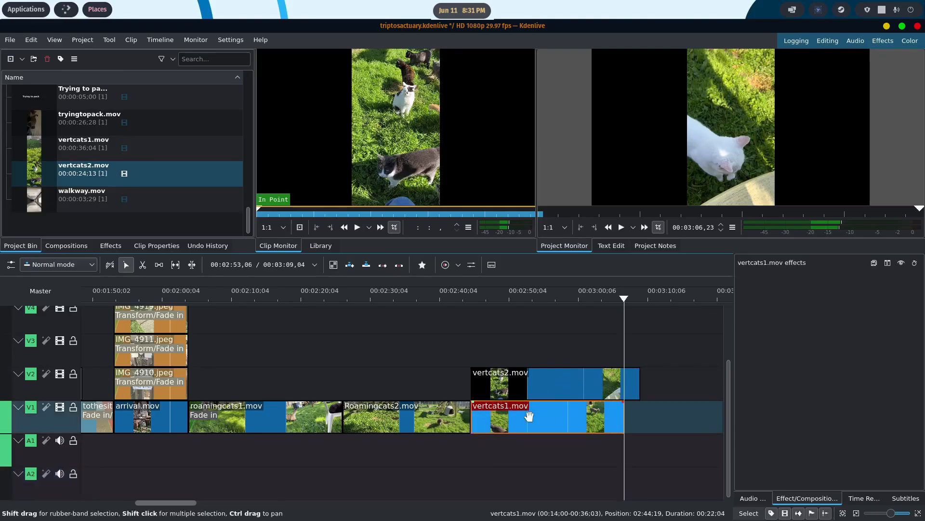
{"action": "left_click", "coordinate": [534, 384]}
{"action": "right_click", "coordinate": [534, 384]}
{"action": "mouse_move", "coordinate": [665, 365]}
{"action": "left_click", "coordinate": [718, 379]}
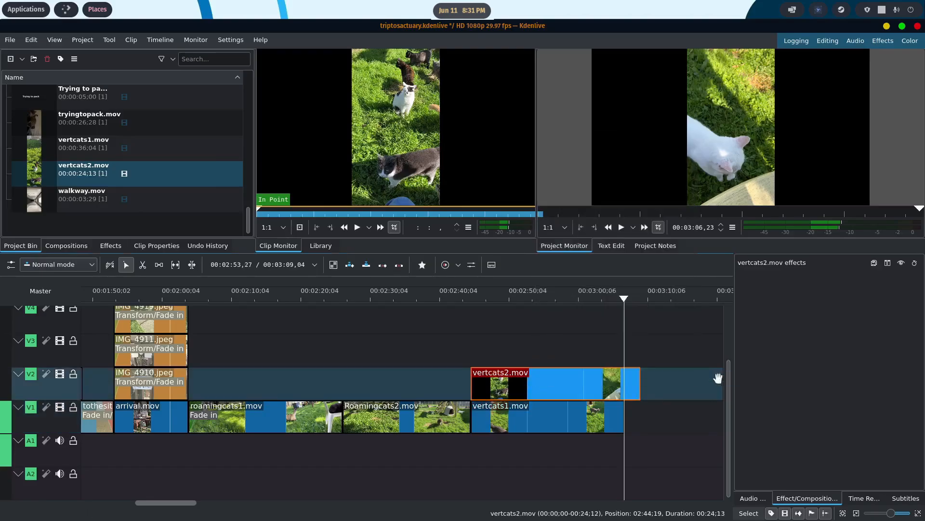
{"action": "left_click_drag", "start_coordinate": [728, 124], "coordinate": [642, 125]}
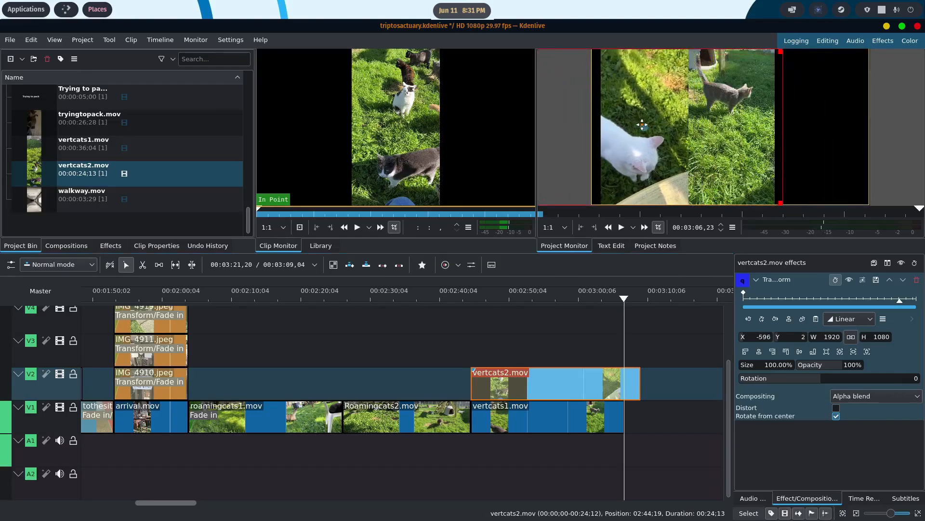
- Add a Transform effect to vertcats1.mov and shift its picture right in the frame to about X 525, Y -1
{"action": "right_click", "coordinate": [529, 419]}
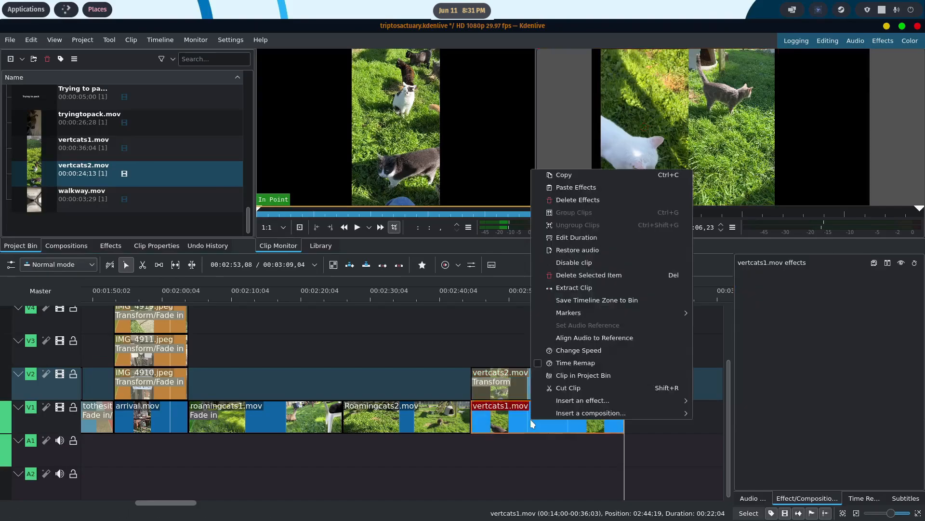
{"action": "mouse_move", "coordinate": [578, 400]}
{"action": "left_click", "coordinate": [713, 412]}
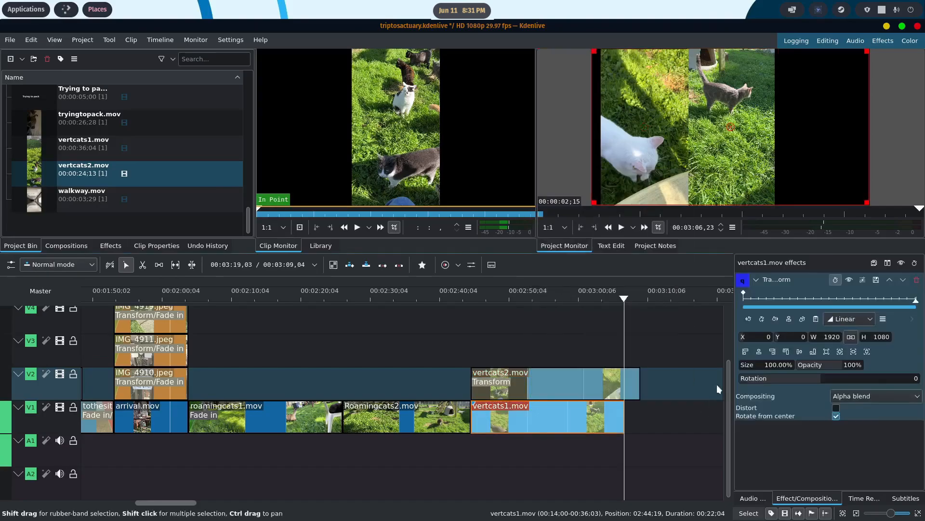
{"action": "left_click_drag", "start_coordinate": [798, 126], "coordinate": [808, 126]}
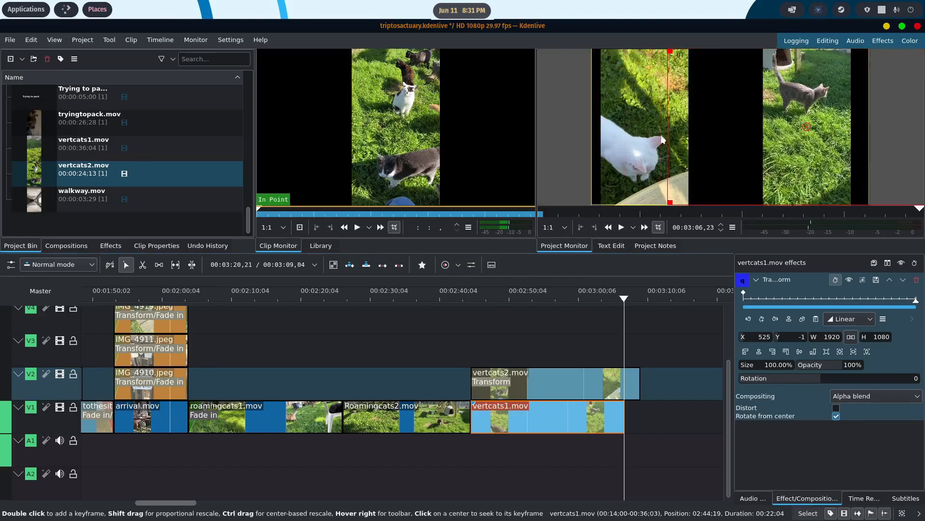
- Reposition vertcats2.mov to about X -347, Y -4 and vertcats1.mov to about X 478, Y 9 to balance the side-by-side layout
{"action": "left_click", "coordinate": [538, 385]}
{"action": "left_click_drag", "start_coordinate": [645, 126], "coordinate": [680, 126]}
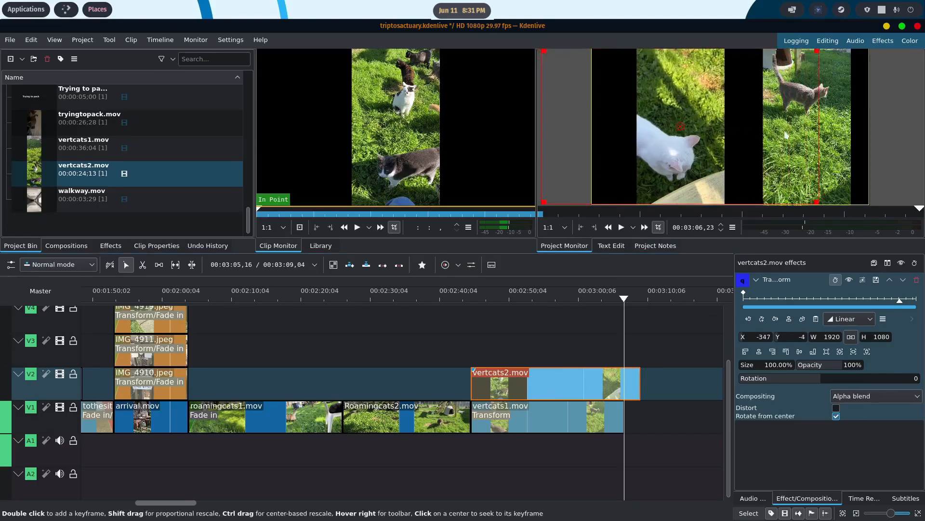
{"action": "left_click", "coordinate": [536, 422]}
{"action": "left_click_drag", "start_coordinate": [805, 128], "coordinate": [798, 127]}
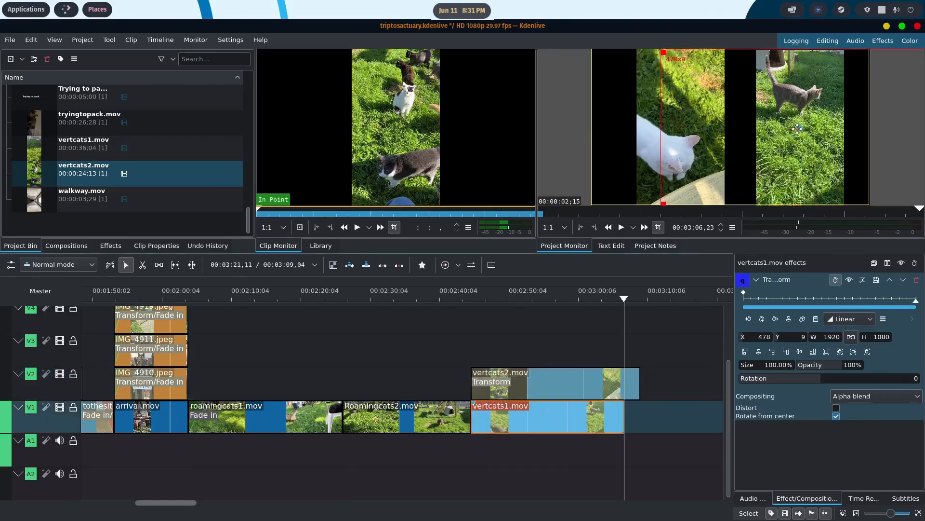
- Cut vertcats2.mov at 00:03:06,23 where vertcats1.mov ends and delete the portion after the cut
{"action": "mouse_move", "coordinate": [625, 304]}
{"action": "left_mouse_down"}
{"action": "mouse_move", "coordinate": [474, 314]}
{"action": "mouse_move", "coordinate": [624, 316]}
{"action": "left_mouse_up"}
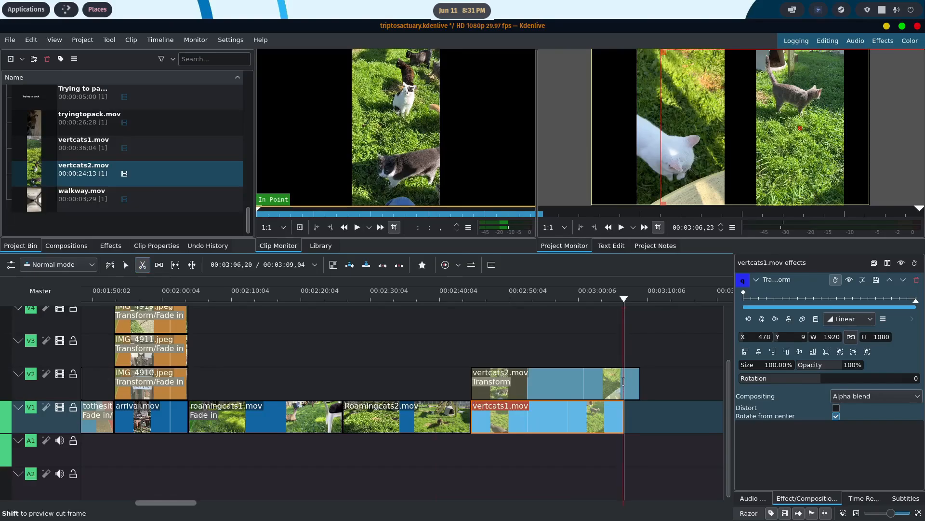
{"action": "left_click", "coordinate": [623, 381]}
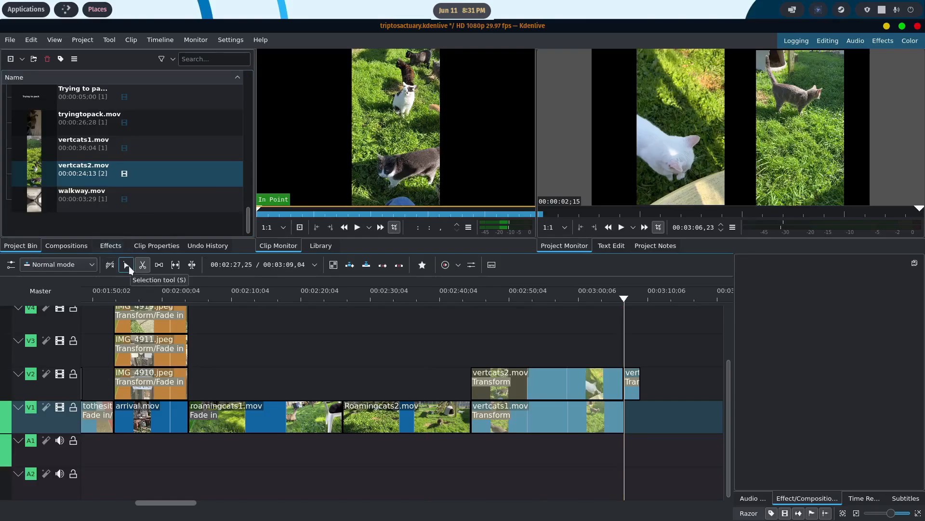
{"action": "left_click", "coordinate": [129, 265]}
{"action": "left_click", "coordinate": [631, 377]}
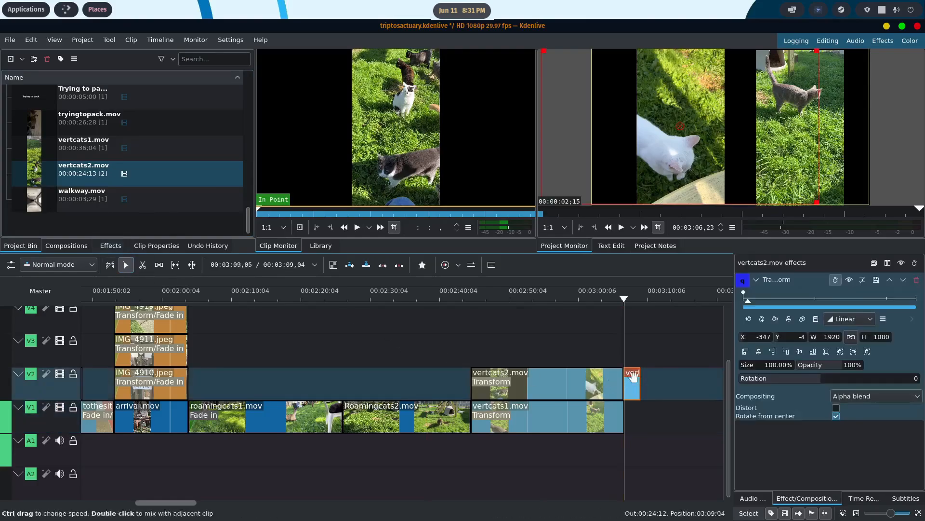
{"action": "key", "text": "Delete"}
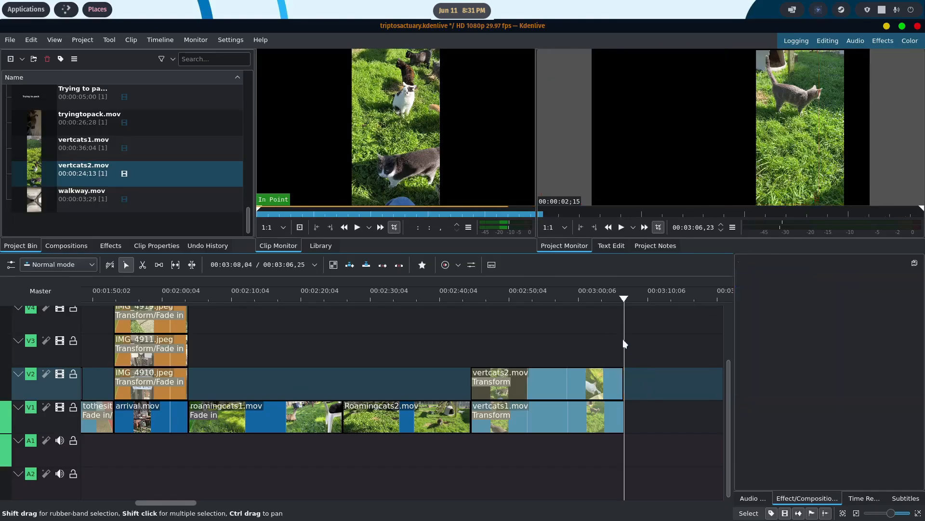
- Cut vertcats1.mov at about 00:03:06,17 and delete the short leftover piece after the cut
{"action": "left_click_drag", "start_coordinate": [622, 300], "coordinate": [585, 306]}
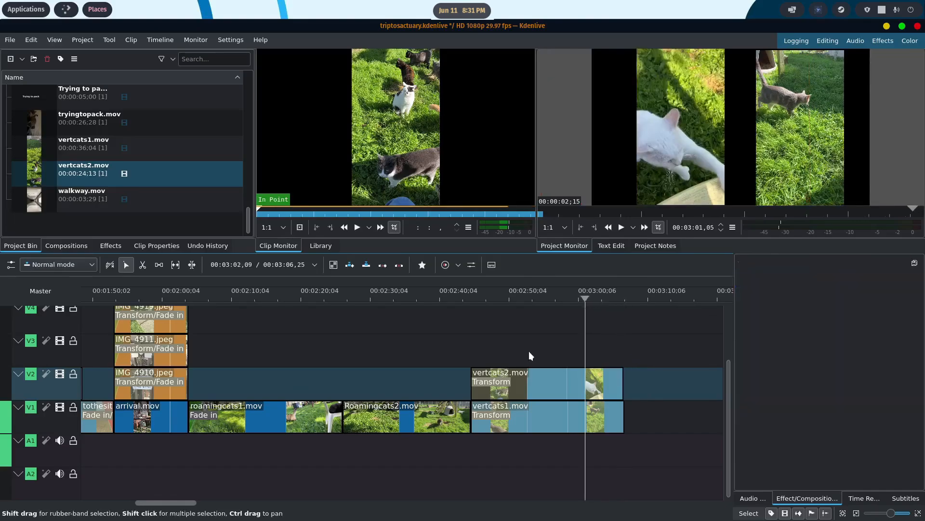
{"action": "left_click", "coordinate": [144, 265]}
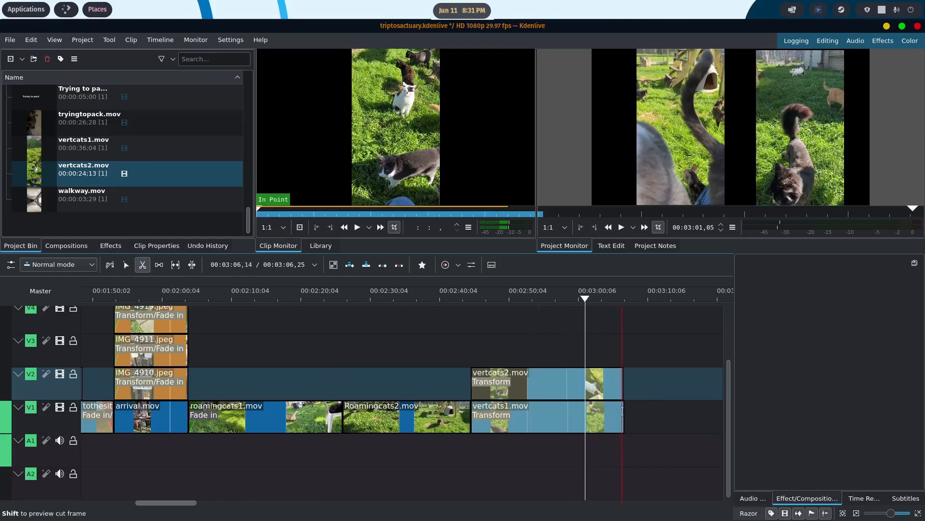
{"action": "left_click", "coordinate": [623, 411]}
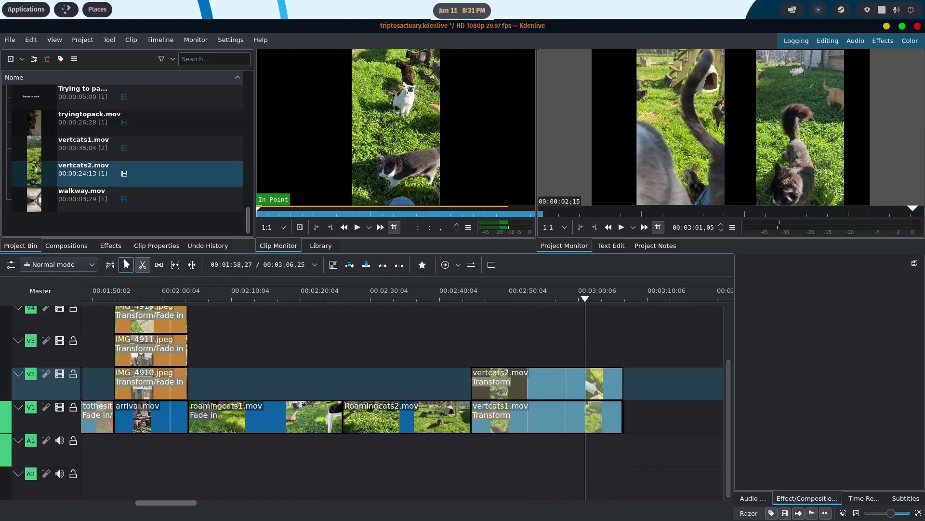
{"action": "key", "text": "s"}
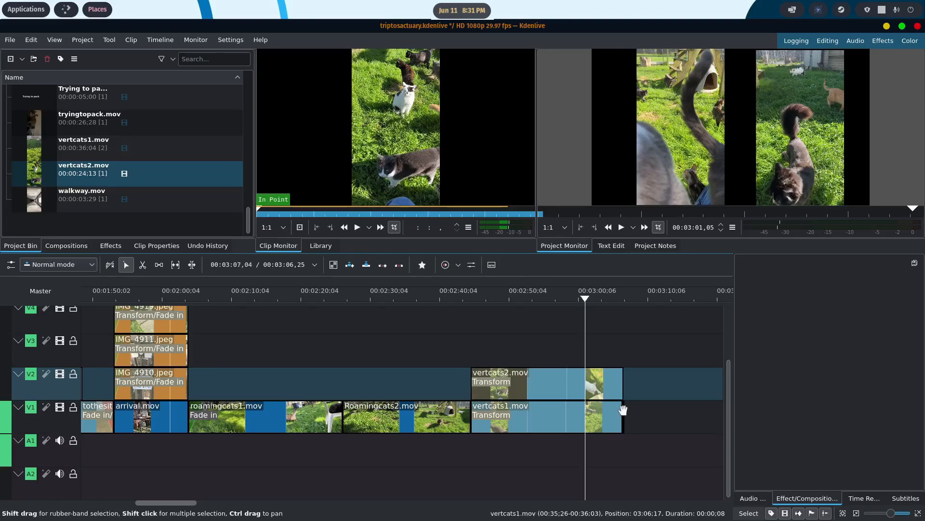
{"action": "left_click", "coordinate": [624, 410]}
{"action": "key", "text": "Delete"}
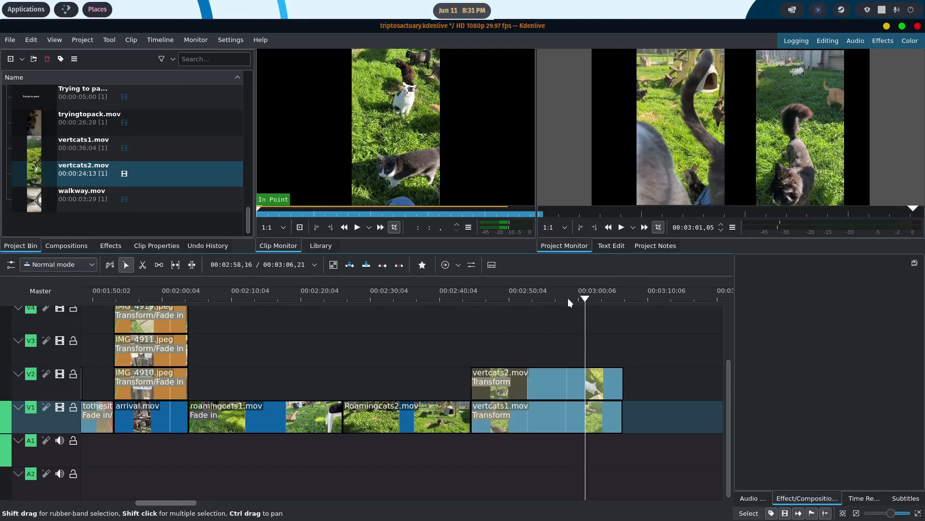
- Add fade-ins to vertcats2.mov and vertcats1.mov, about 00:01:26 long on vertcats1.mov, and play the timeline from 00:02:32,10
{"action": "left_click_drag", "start_coordinate": [477, 375], "coordinate": [484, 408]}
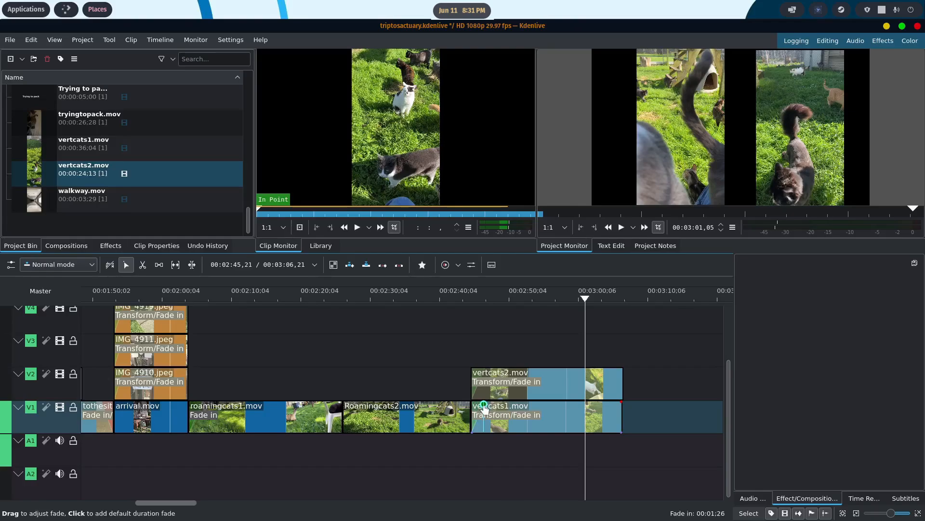
{"action": "left_click", "coordinate": [386, 320]}
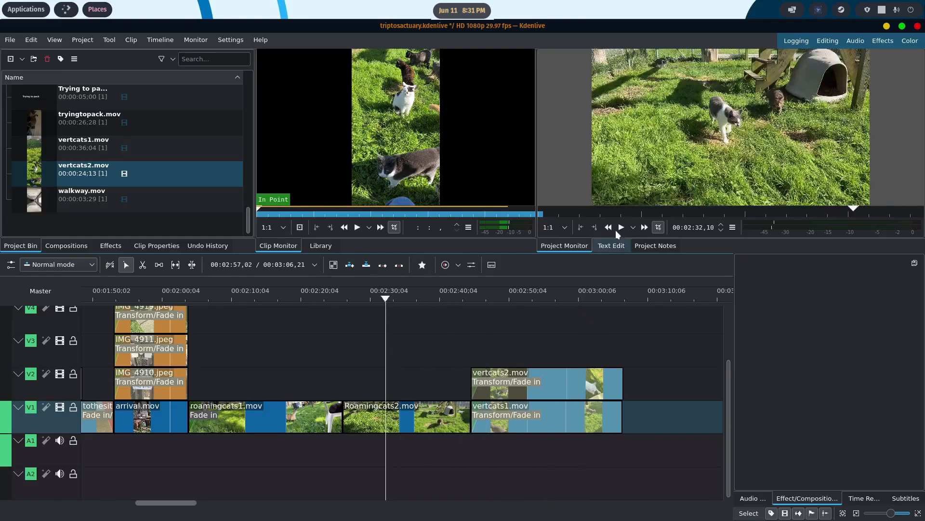
{"action": "left_click", "coordinate": [622, 228]}
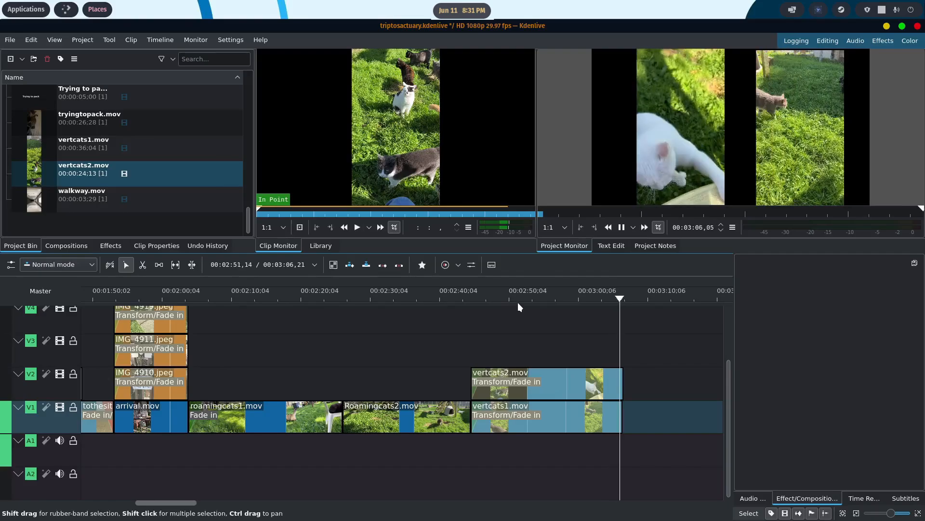
- Add fade-outs to the ends of vertcats2.mov and vertcats1.mov and save the project
{"action": "left_click", "coordinate": [619, 374]}
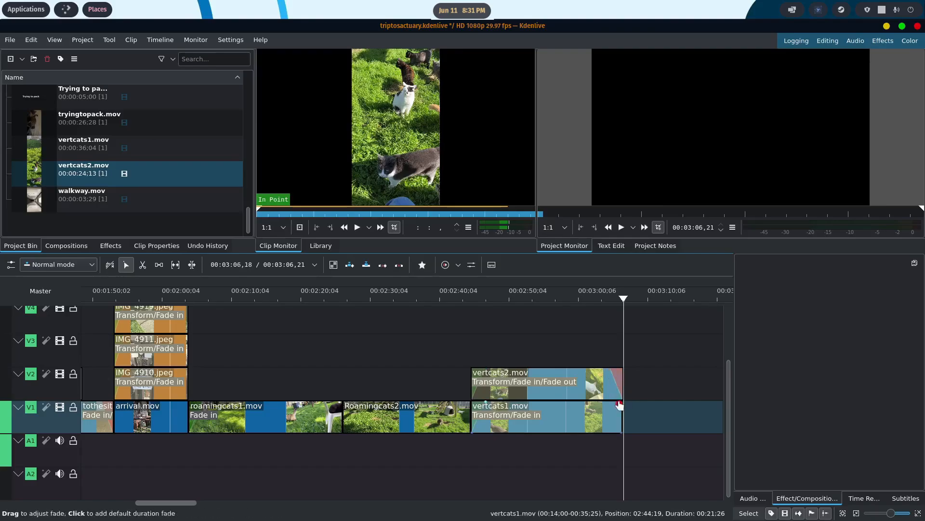
{"action": "left_click_drag", "start_coordinate": [619, 405], "coordinate": [611, 406]}
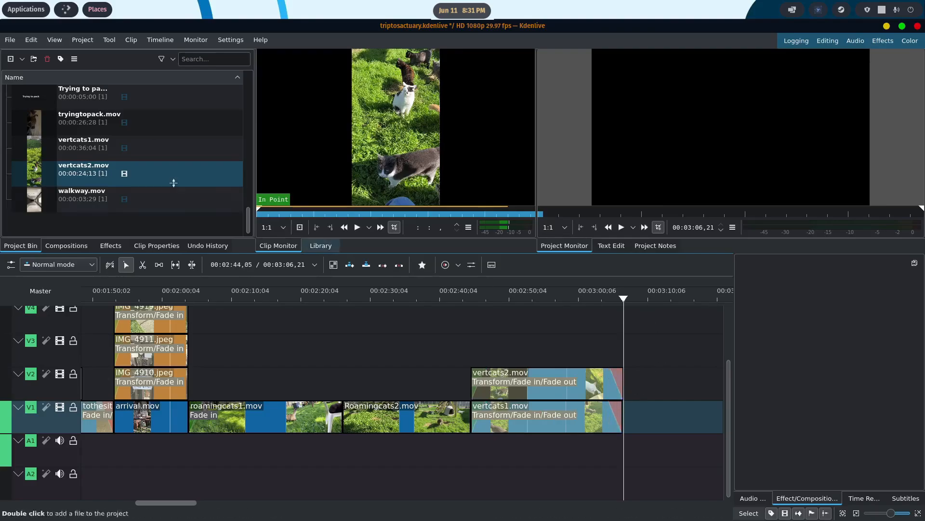
{"action": "left_click", "coordinate": [9, 40]}
{"action": "left_click", "coordinate": [37, 102]}
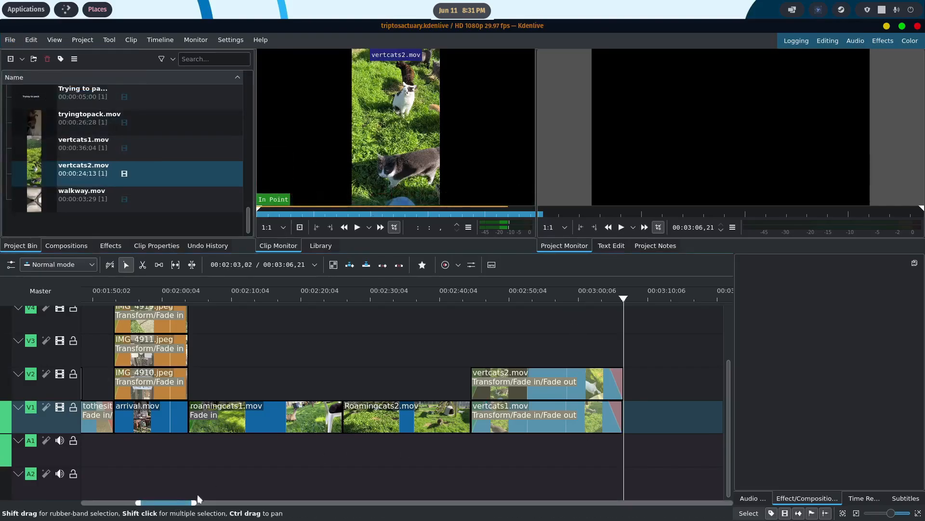
- Play the whole timeline from the beginning through the vertcats clips to review the assembled video
{"action": "left_click_drag", "start_coordinate": [179, 503], "coordinate": [123, 502]}
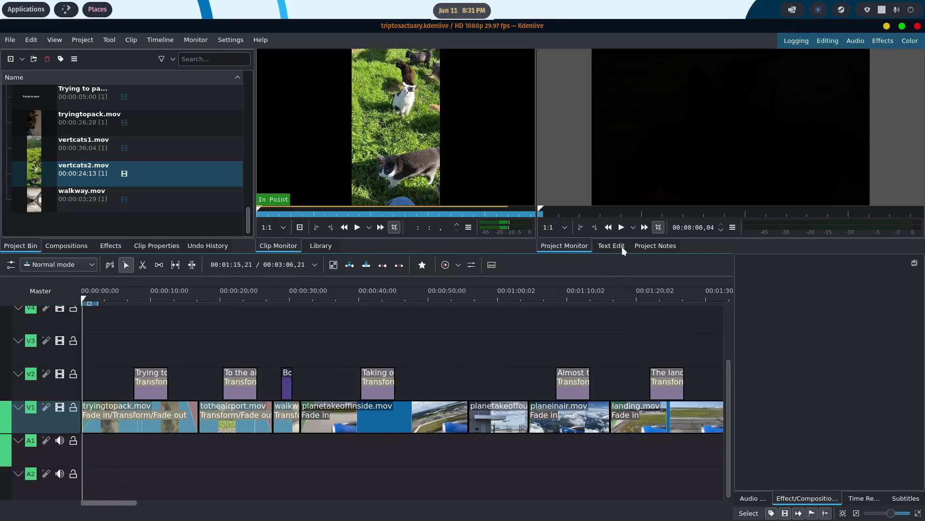
{"action": "left_click", "coordinate": [619, 226]}
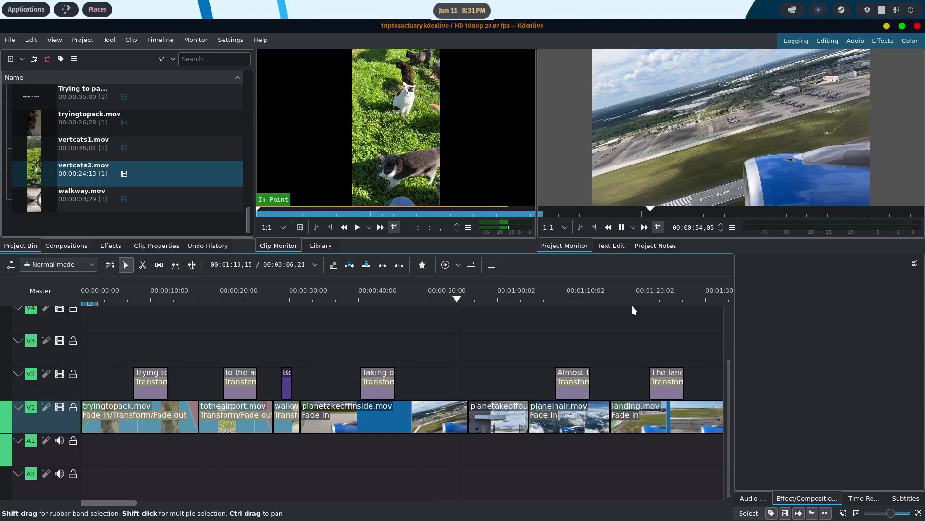
{"action": "scroll", "coordinate": [479, 361], "scroll_direction": "down", "scroll_amount": 4}
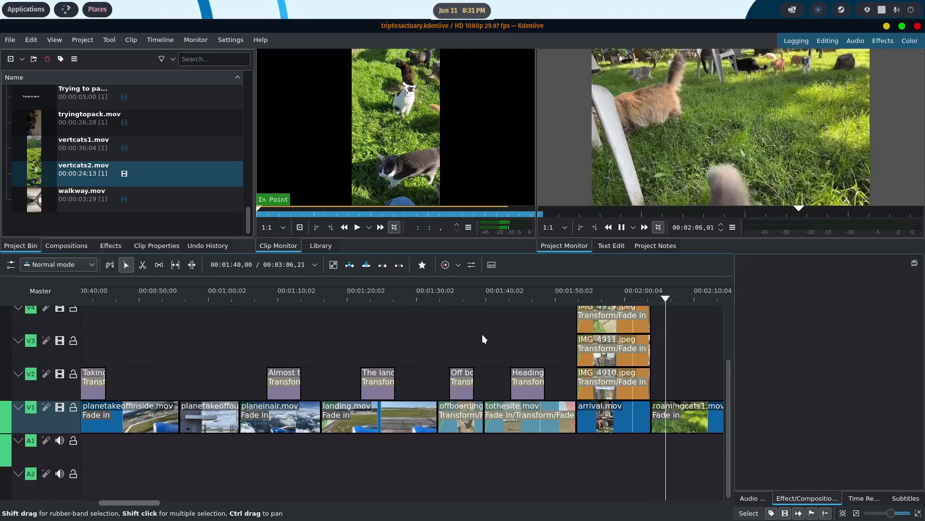
{"action": "scroll", "coordinate": [448, 334], "scroll_direction": "down", "scroll_amount": 3}
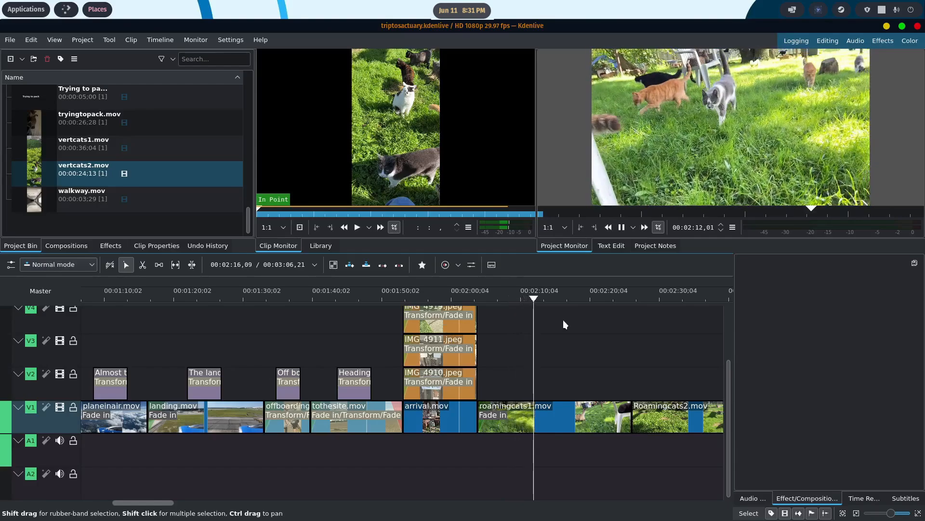
{"action": "scroll", "coordinate": [563, 319], "scroll_direction": "down", "scroll_amount": 2}
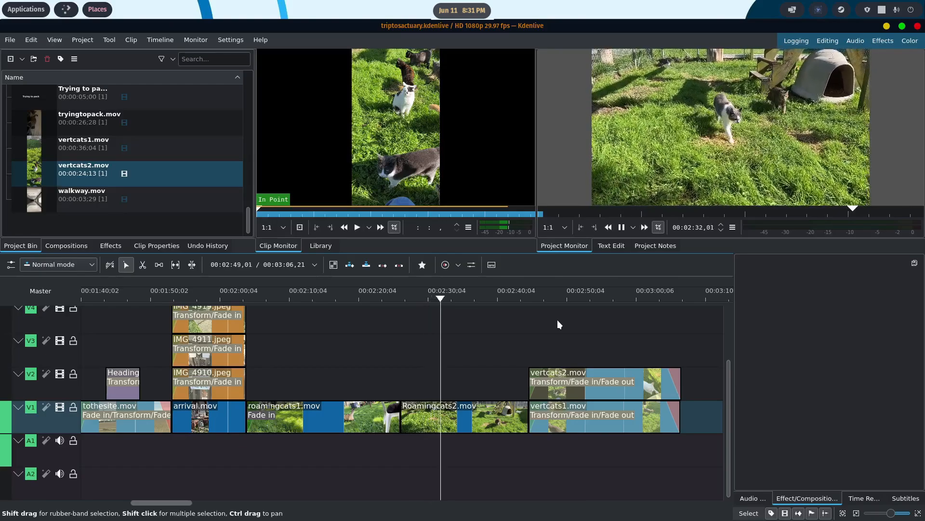
{"action": "scroll", "coordinate": [557, 320], "scroll_direction": "down", "scroll_amount": 2}
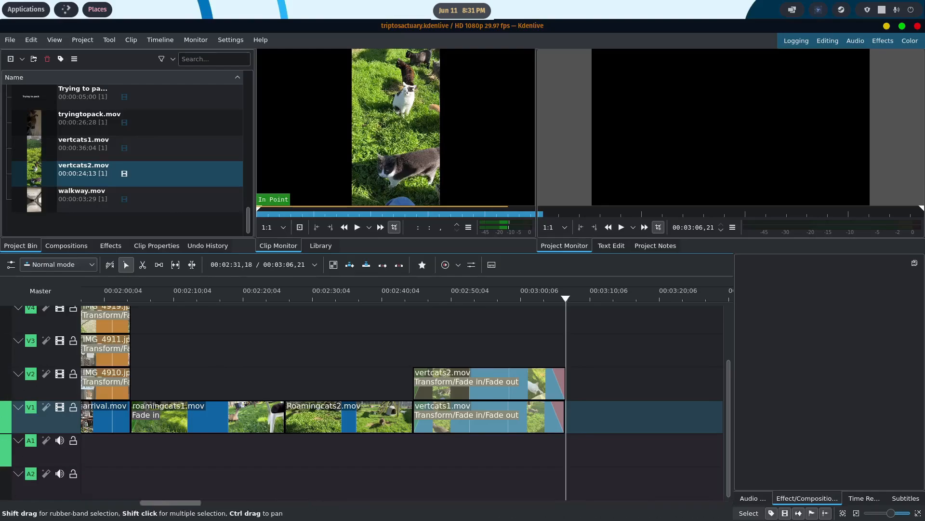
{"action": "mouse_move", "coordinate": [527, 519]}
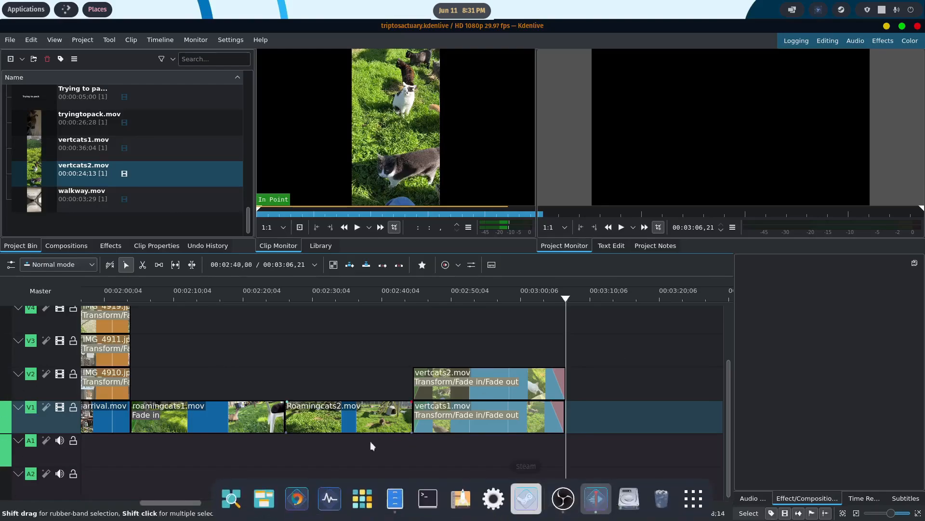
- Switch to the Epidemic Sound page in the browser, browse the recommended tracks and preview Vibing Punjabi from 0:41
{"action": "left_click", "coordinate": [298, 496]}
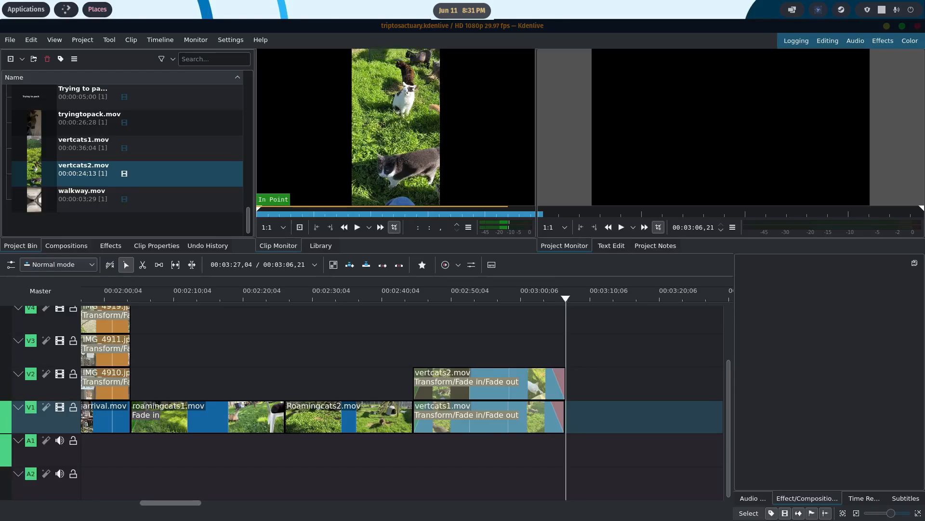
{"action": "left_click_drag", "start_coordinate": [924, 29], "coordinate": [494, 6]}
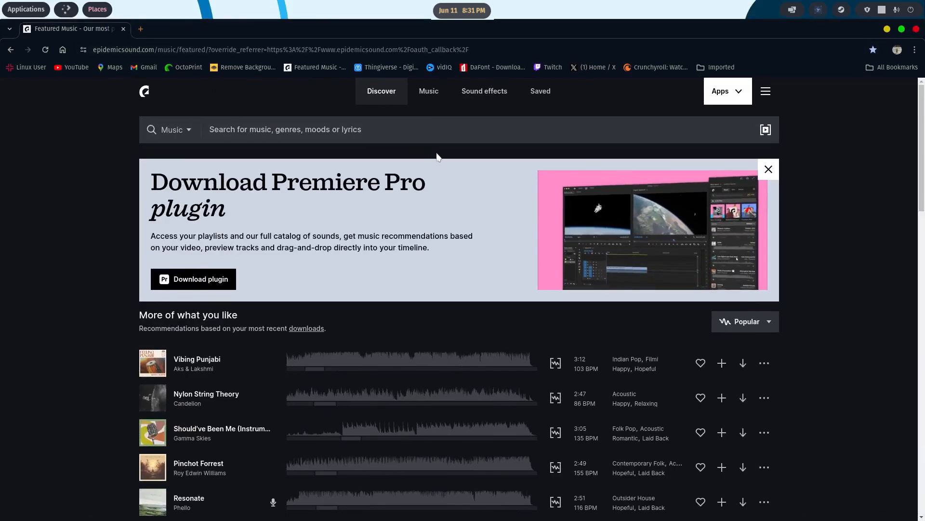
{"action": "scroll", "coordinate": [438, 157], "scroll_direction": "down", "scroll_amount": 2}
{"action": "scroll", "coordinate": [438, 157], "scroll_direction": "down", "scroll_amount": 2}
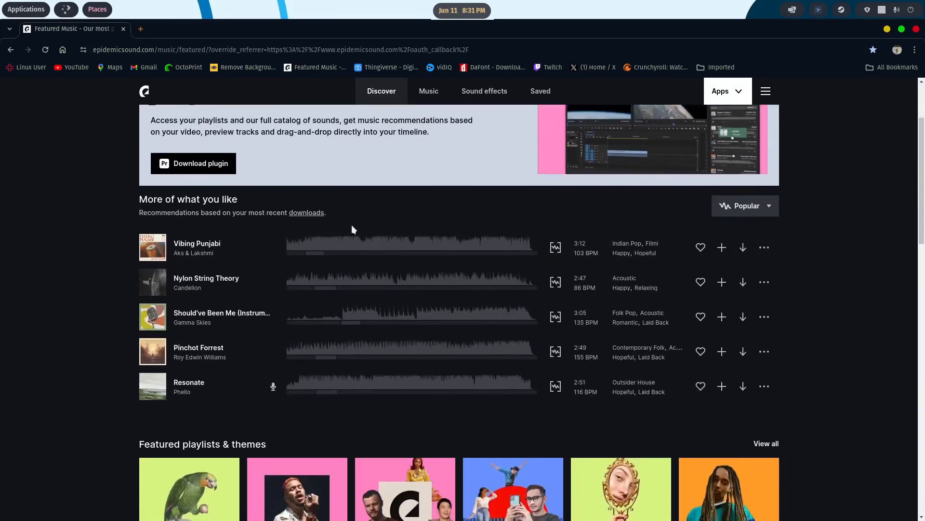
{"action": "scroll", "coordinate": [351, 224], "scroll_direction": "up", "scroll_amount": 4}
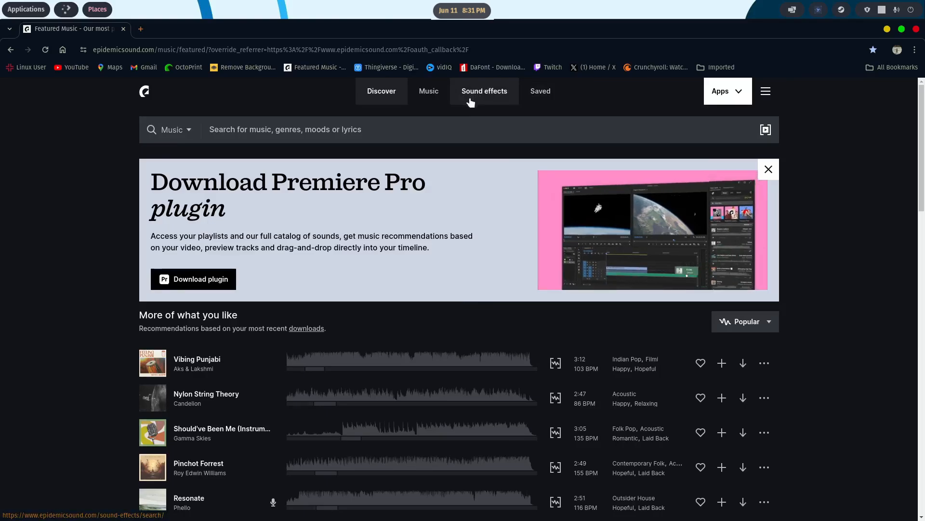
{"action": "scroll", "coordinate": [424, 142], "scroll_direction": "down", "scroll_amount": 3}
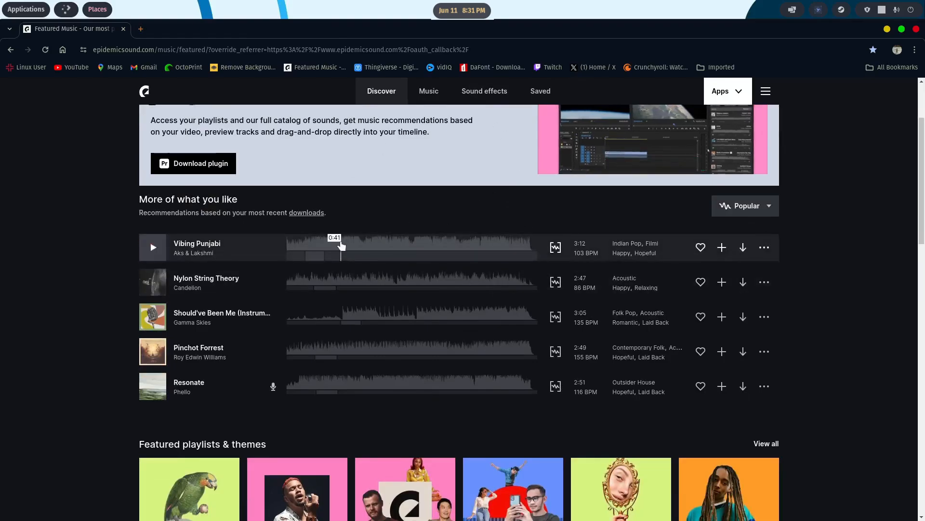
{"action": "left_click", "coordinate": [341, 246]}
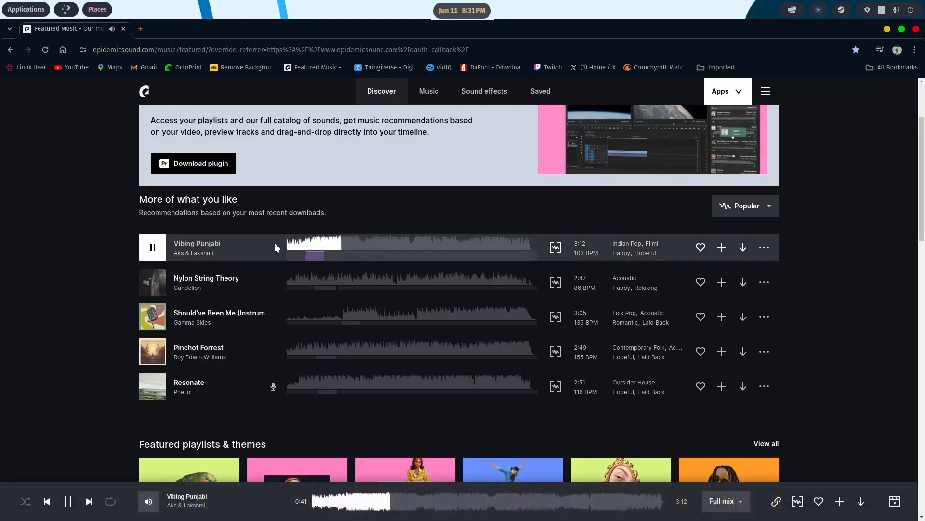
- Preview Nylon String Theory, download its full mix as an MP3 and return to Kdenlive
{"action": "scroll", "coordinate": [350, 247], "scroll_direction": "down", "scroll_amount": 2}
{"action": "left_click", "coordinate": [365, 225]}
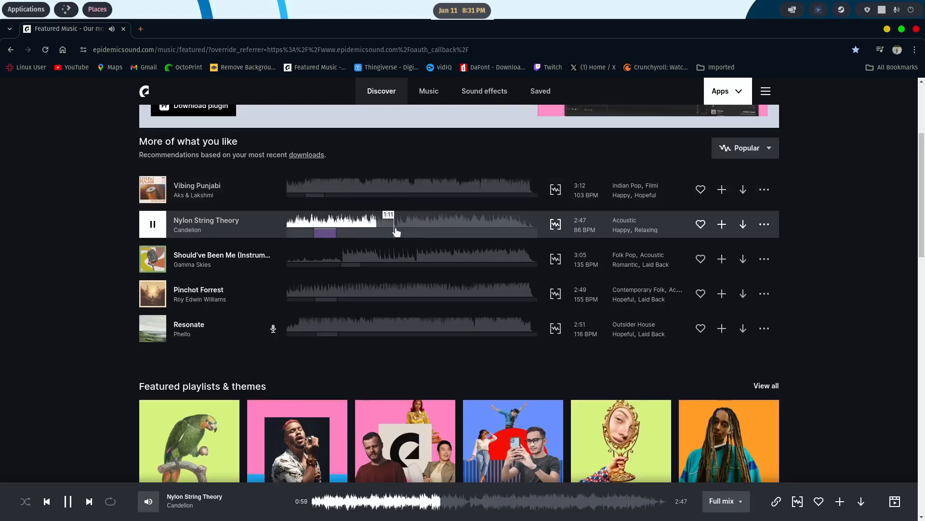
{"action": "key", "text": "space"}
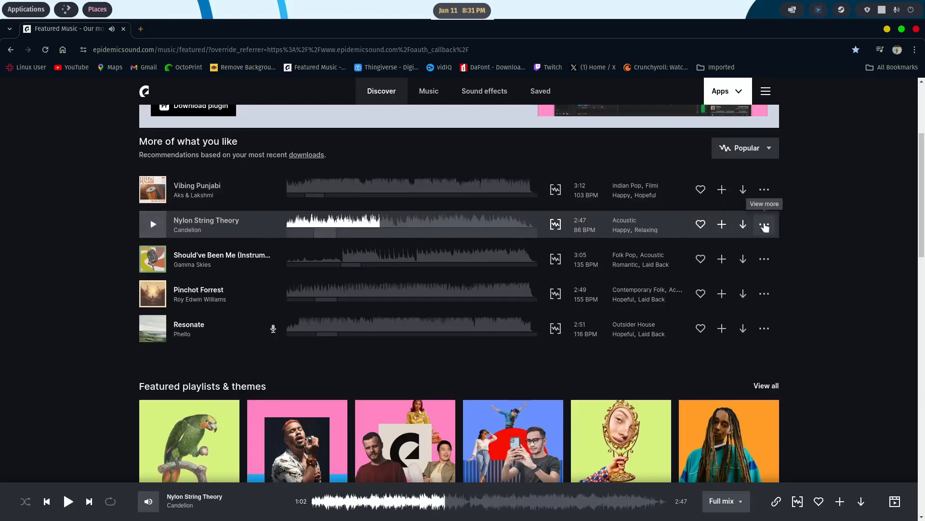
{"action": "left_click", "coordinate": [743, 224]}
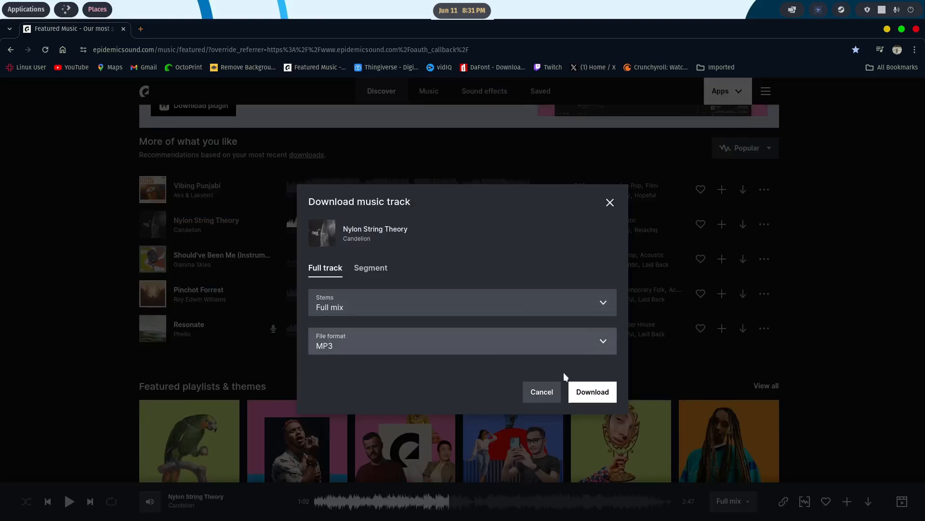
{"action": "left_click", "coordinate": [600, 391]}
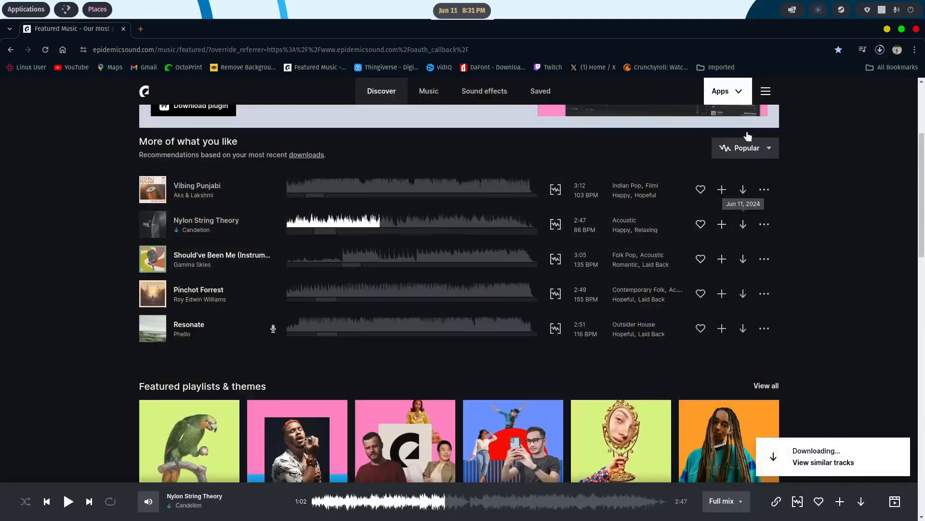
{"action": "left_click", "coordinate": [887, 29]}
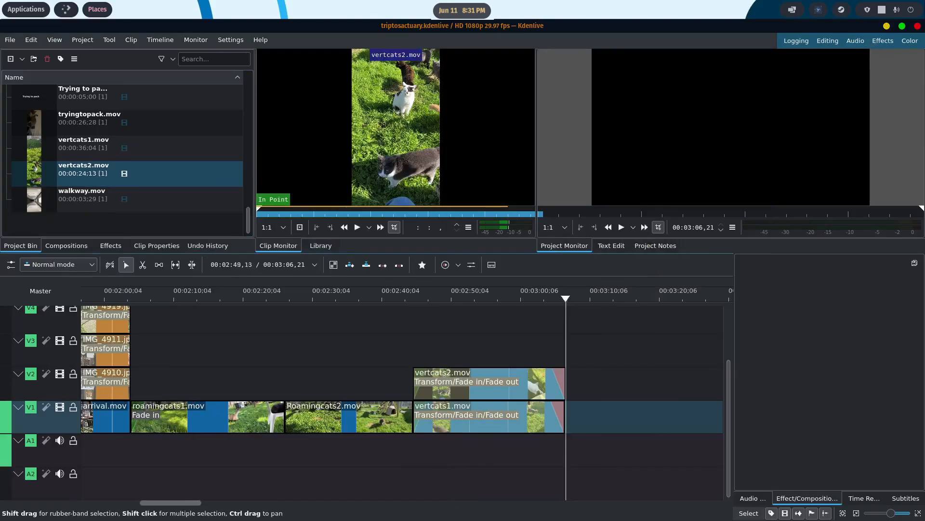
- In the file manager, move ES_Nylon String Theory - Candelion.mp3 from Downloads to the Chill folder under Music/Background Music for Content
{"action": "left_click", "coordinate": [395, 498]}
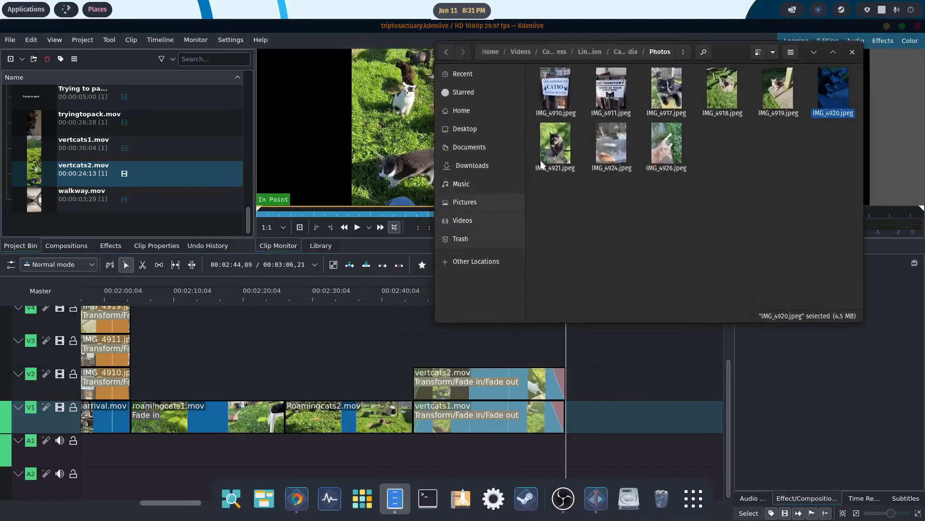
{"action": "left_click", "coordinate": [472, 166]}
{"action": "right_click", "coordinate": [573, 89]}
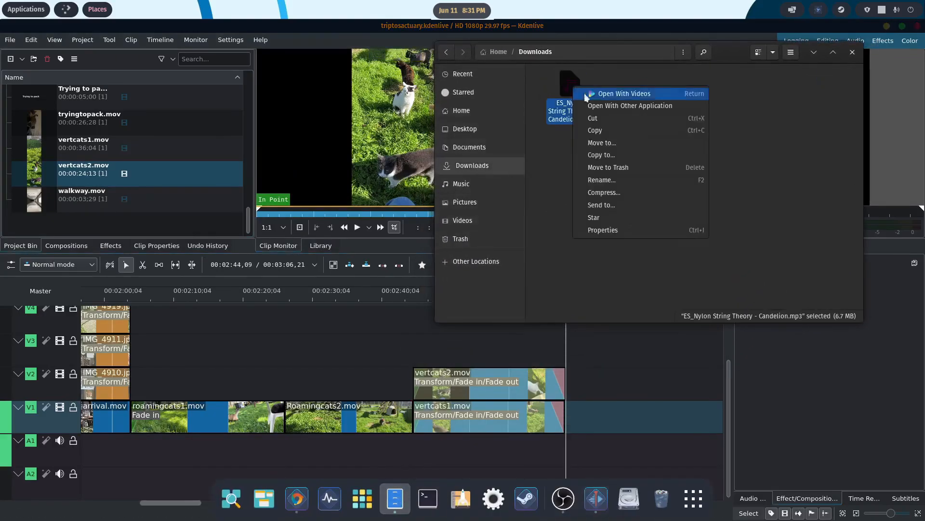
{"action": "left_click", "coordinate": [595, 120]}
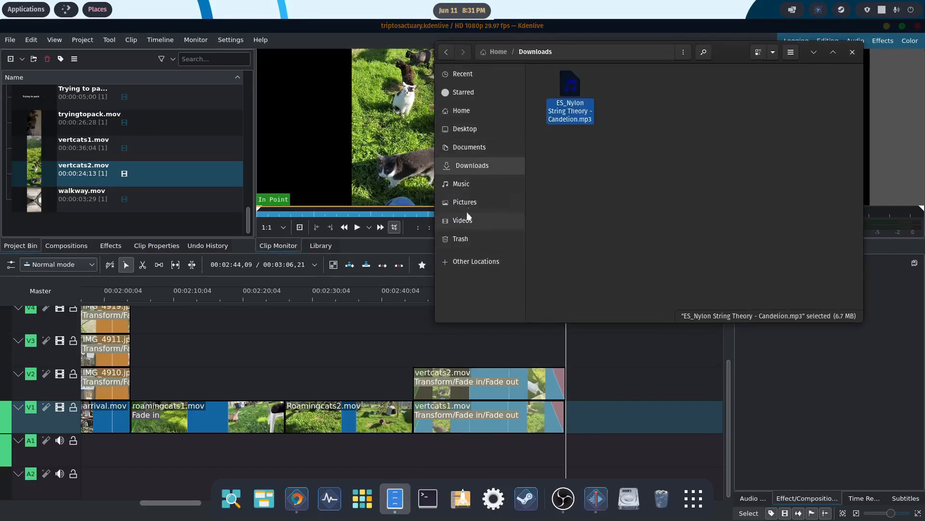
{"action": "left_click", "coordinate": [462, 184]}
{"action": "double_click", "coordinate": [579, 96]}
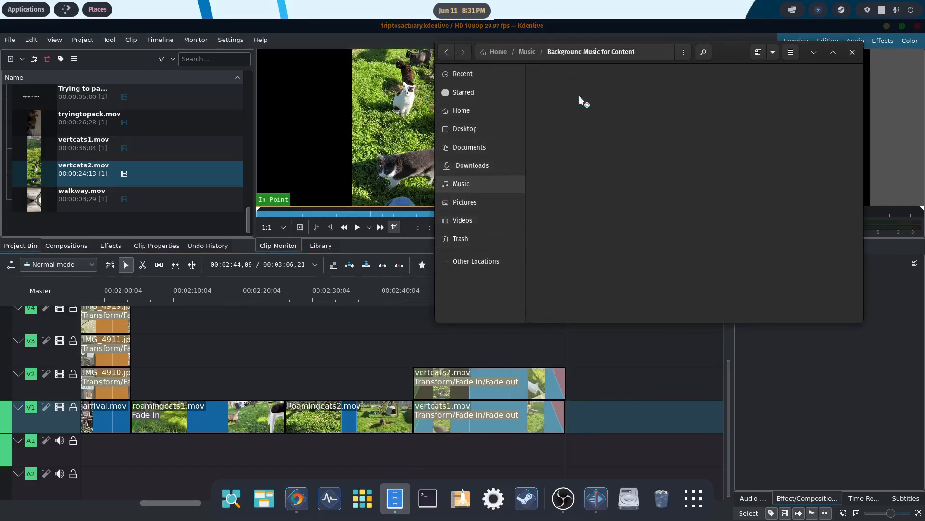
{"action": "double_click", "coordinate": [567, 84]}
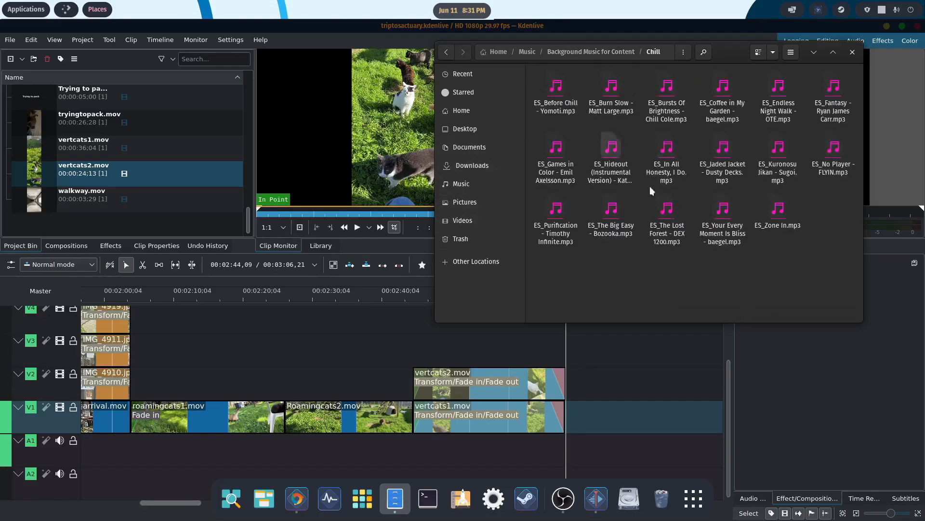
{"action": "right_click", "coordinate": [774, 265]}
{"action": "left_click", "coordinate": [799, 298]}
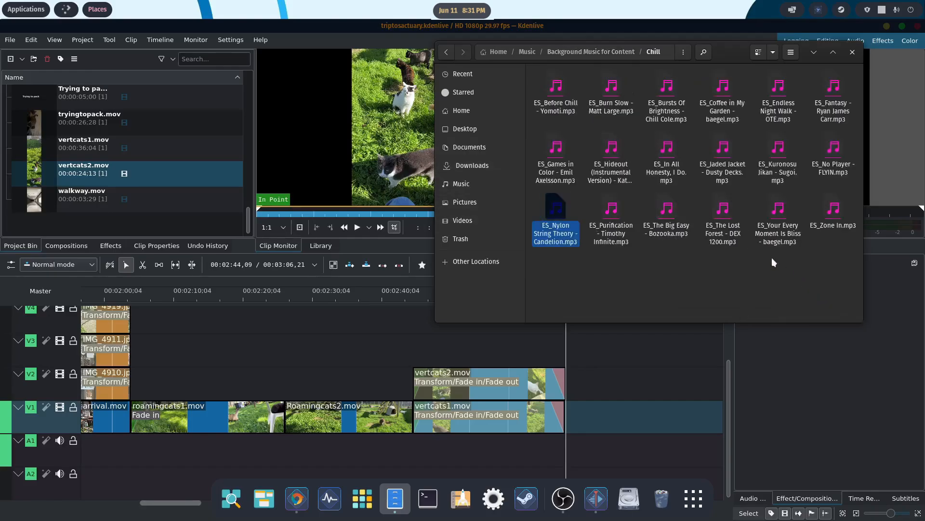
- Import ES_Nylon String Theory - Candelion.mp3 into the project and place it at the start of track A1 with a fade-in
{"action": "left_click_drag", "start_coordinate": [557, 212], "coordinate": [118, 145]}
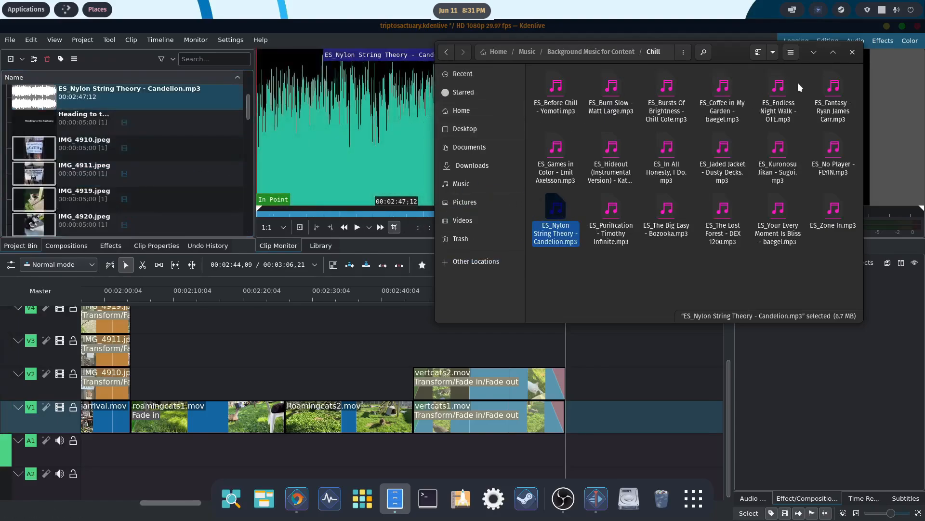
{"action": "left_click", "coordinate": [813, 52]}
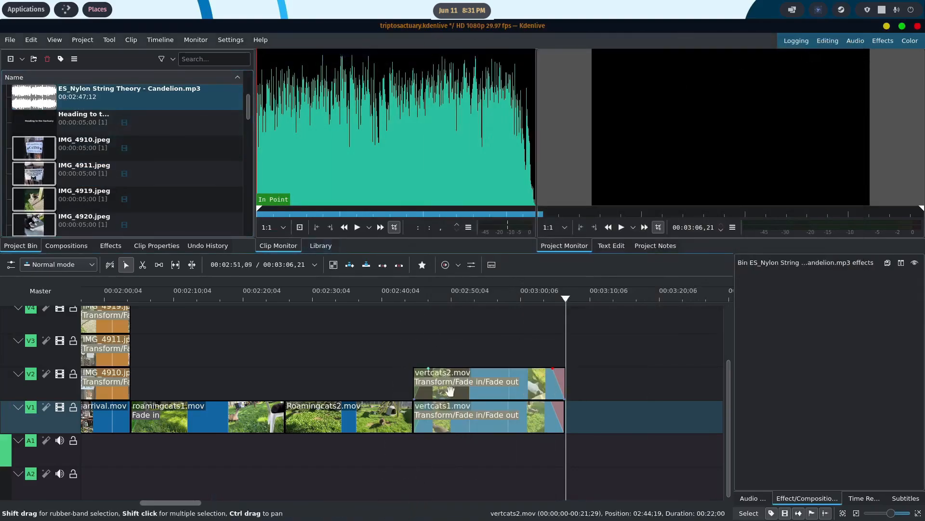
{"action": "left_click_drag", "start_coordinate": [166, 500], "coordinate": [100, 489]}
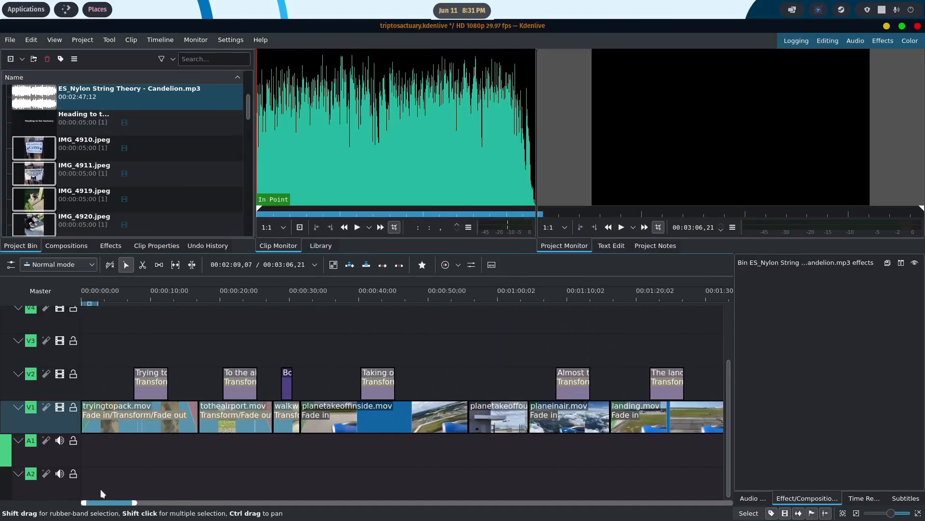
{"action": "left_click_drag", "start_coordinate": [50, 102], "coordinate": [94, 441]}
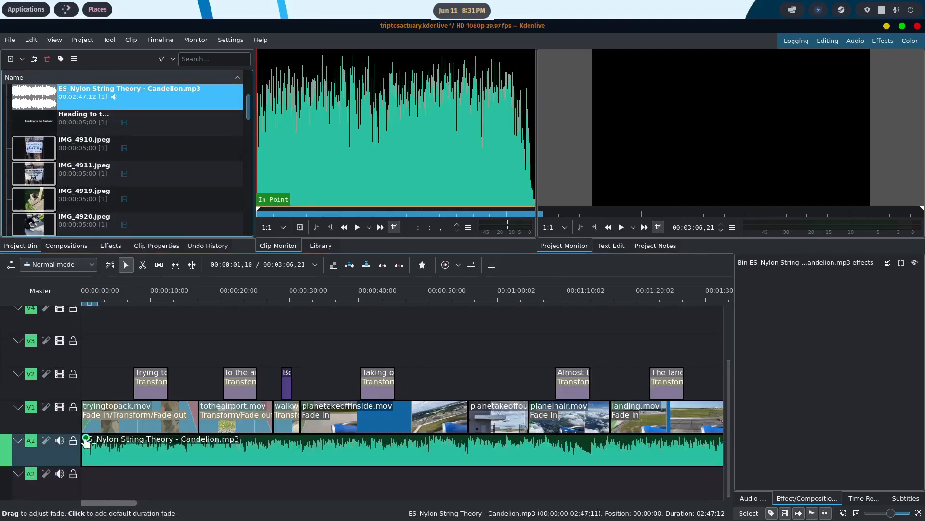
{"action": "left_click", "coordinate": [94, 441]}
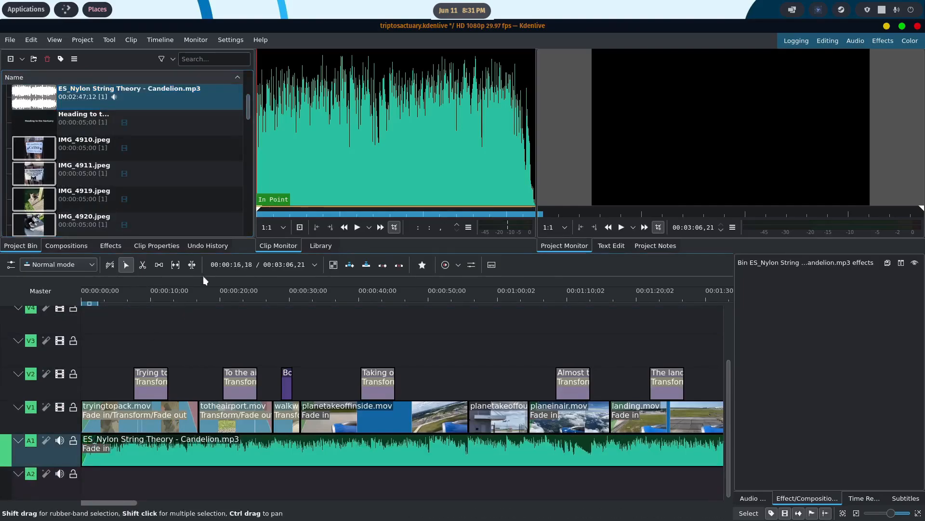
- Play the timeline with the background music from the beginning and stop at 00:02:44,20, where the vertcats clips start
{"action": "left_click", "coordinate": [82, 288]}
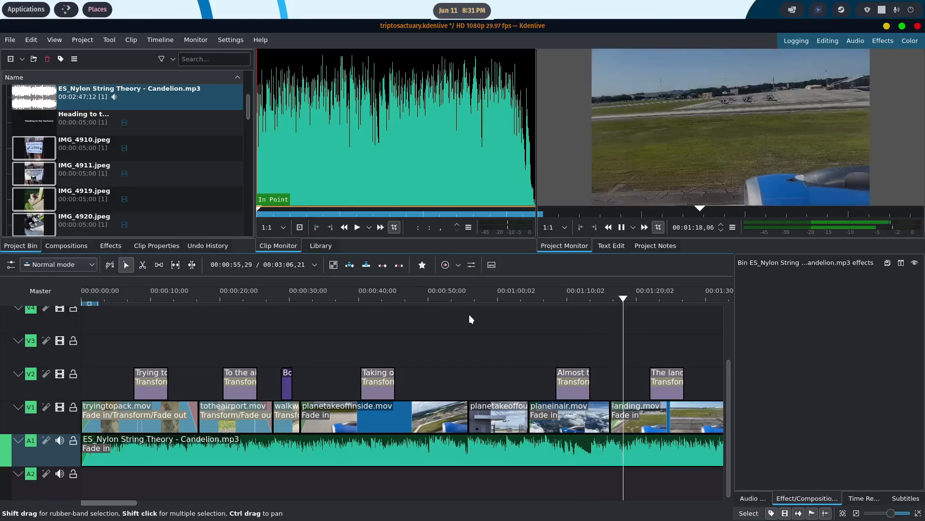
{"action": "scroll", "coordinate": [467, 316], "scroll_direction": "down", "scroll_amount": 3}
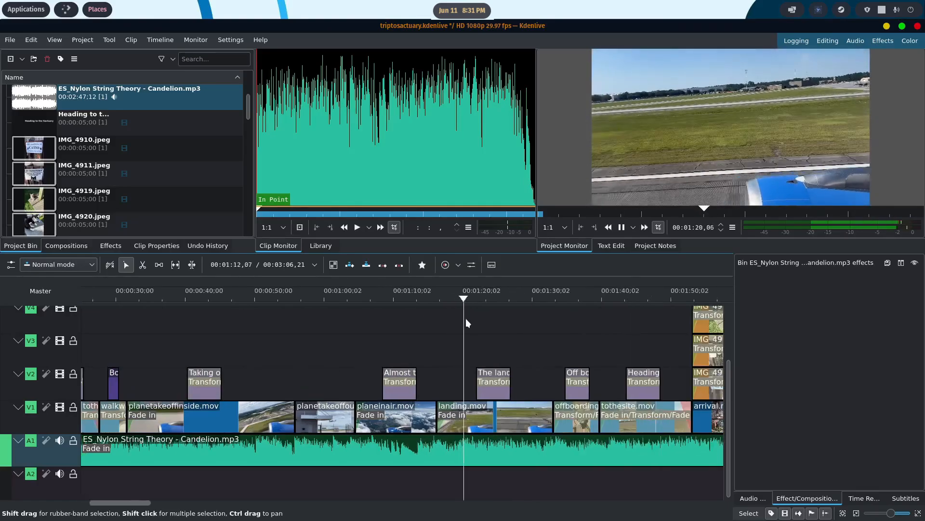
{"action": "scroll", "coordinate": [466, 318], "scroll_direction": "down", "scroll_amount": 1}
{"action": "scroll", "coordinate": [466, 318], "scroll_direction": "down", "scroll_amount": 2}
{"action": "scroll", "coordinate": [465, 319], "scroll_direction": "down", "scroll_amount": 2}
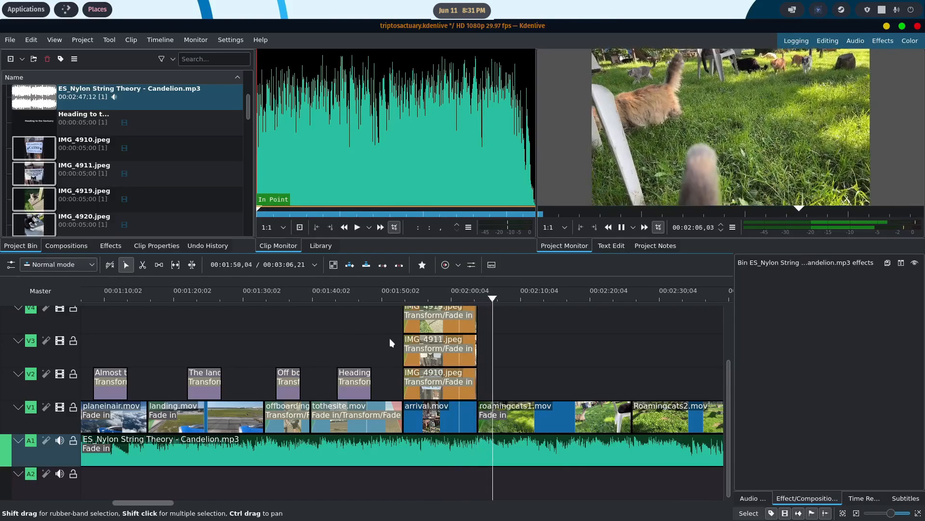
{"action": "scroll", "coordinate": [525, 348], "scroll_direction": "right", "scroll_amount": 2}
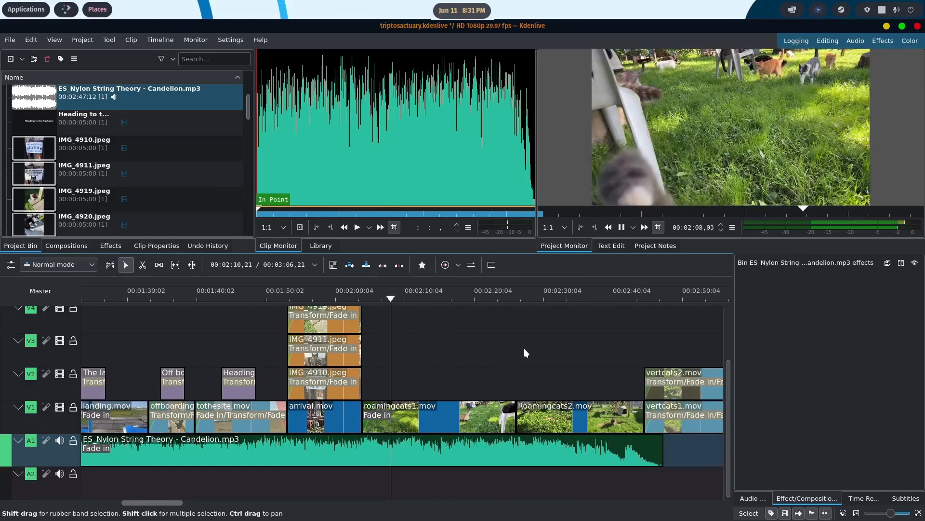
{"action": "scroll", "coordinate": [519, 348], "scroll_direction": "right", "scroll_amount": 3}
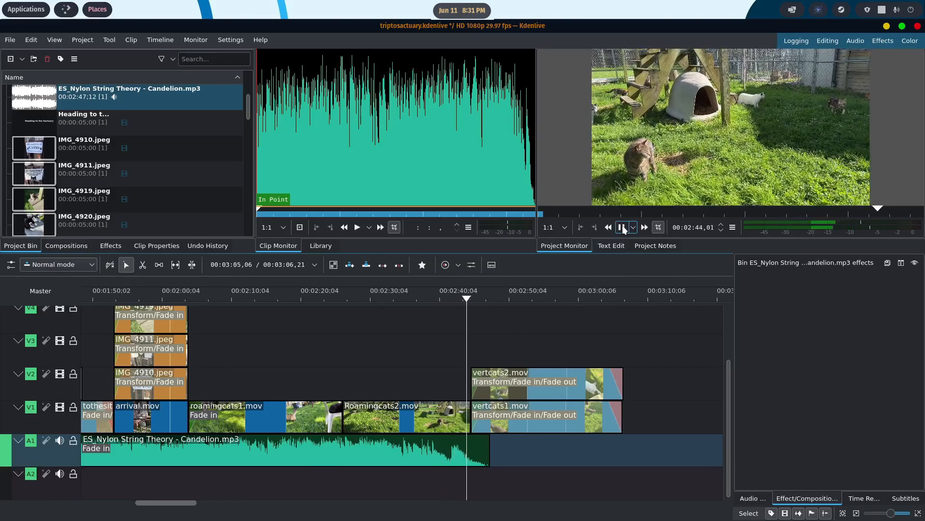
{"action": "key", "text": "space"}
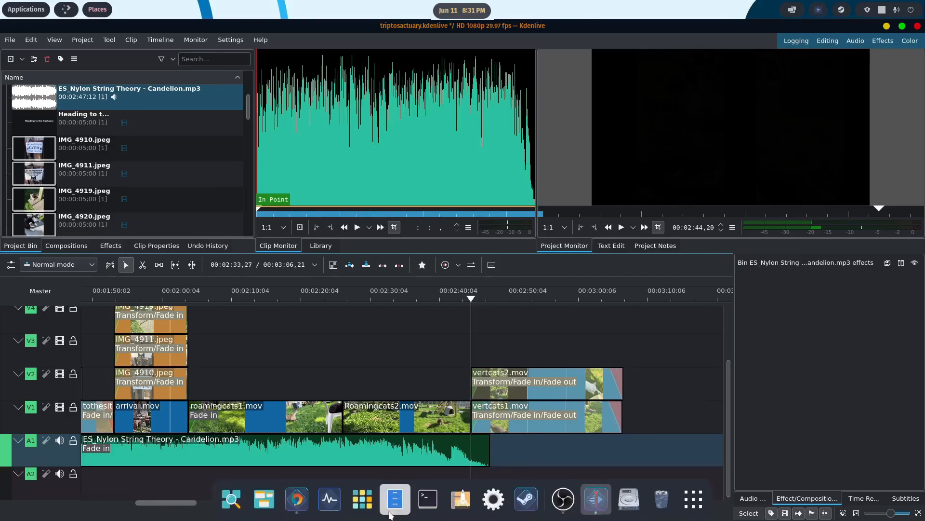
- Return to Epidemic Sound in the browser and preview Pinchot Forrest and Echoes of Eternity as possible second music tracks
{"action": "left_click", "coordinate": [358, 510]}
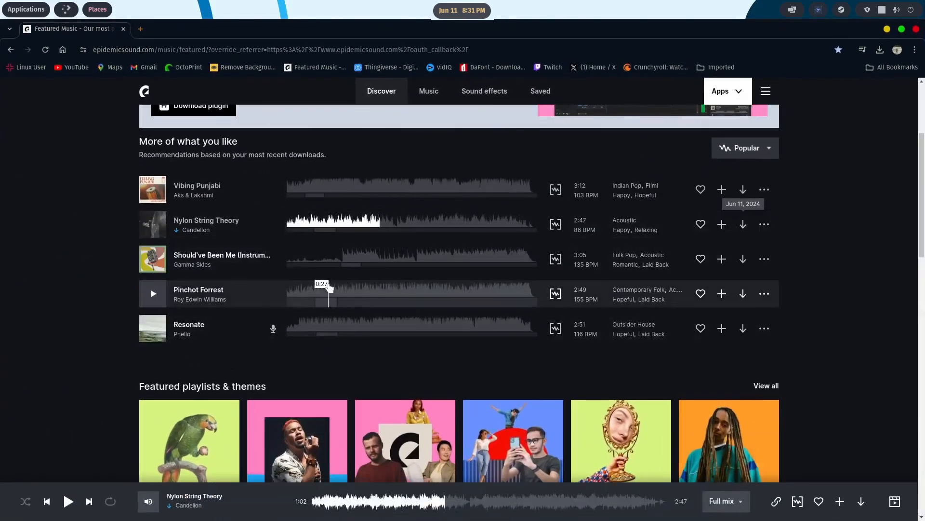
{"action": "left_click", "coordinate": [329, 288]}
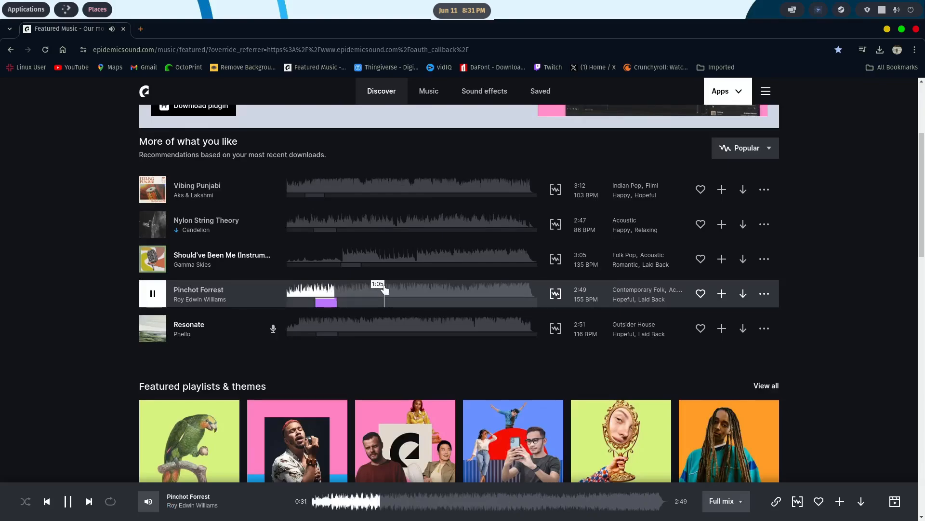
{"action": "scroll", "coordinate": [385, 289], "scroll_direction": "down", "scroll_amount": 9}
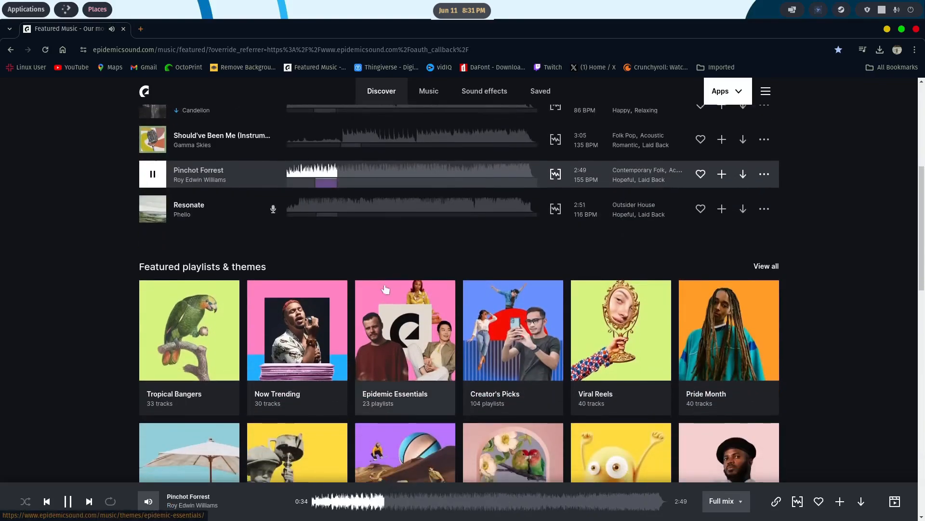
{"action": "scroll", "coordinate": [385, 288], "scroll_direction": "down", "scroll_amount": 1}
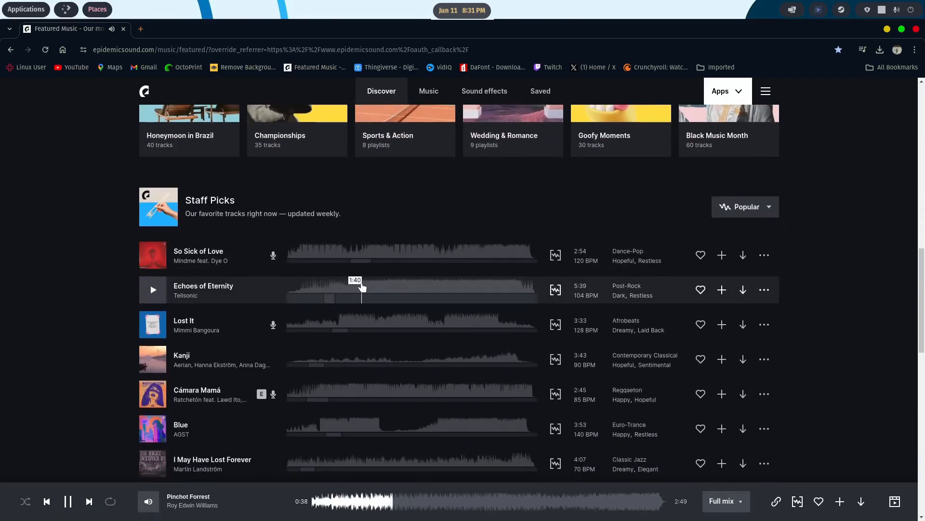
{"action": "left_click", "coordinate": [363, 288]}
{"action": "scroll", "coordinate": [381, 282], "scroll_direction": "up", "scroll_amount": 10}
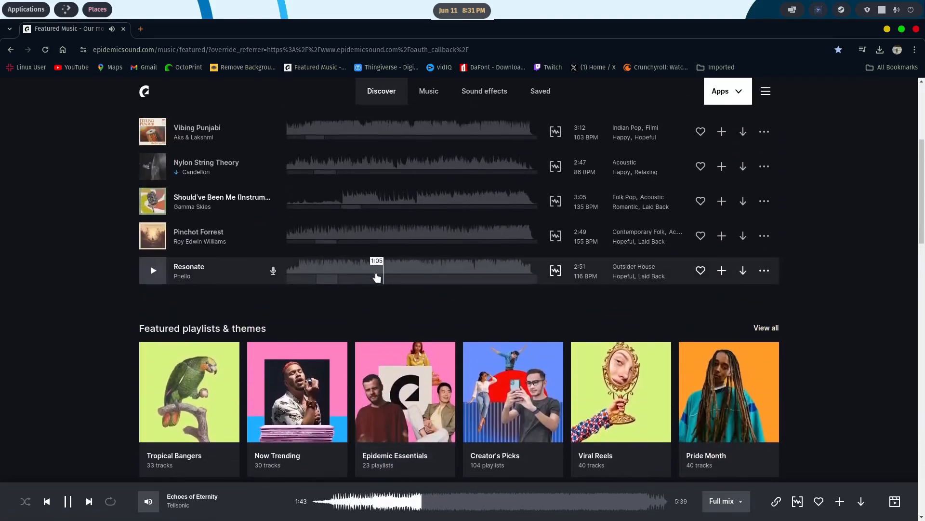
{"action": "left_click", "coordinate": [352, 238]}
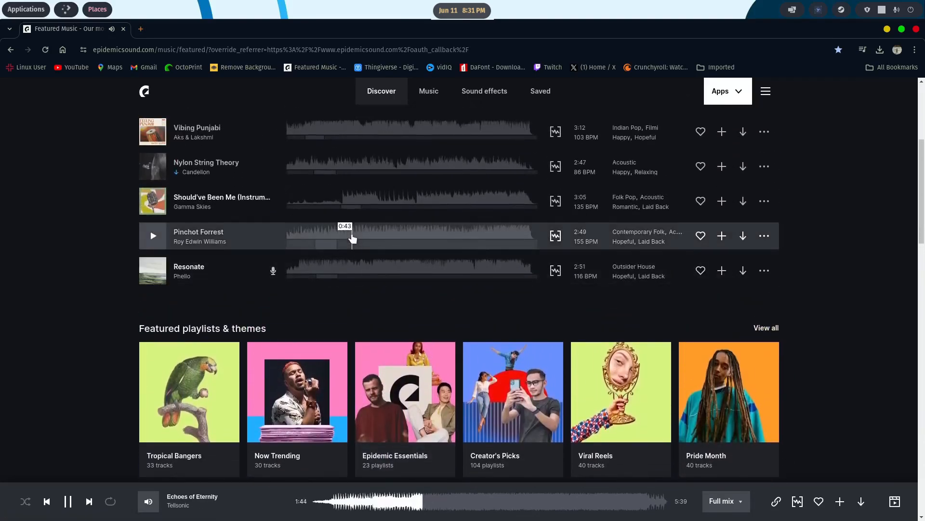
{"action": "left_click", "coordinate": [162, 236]}
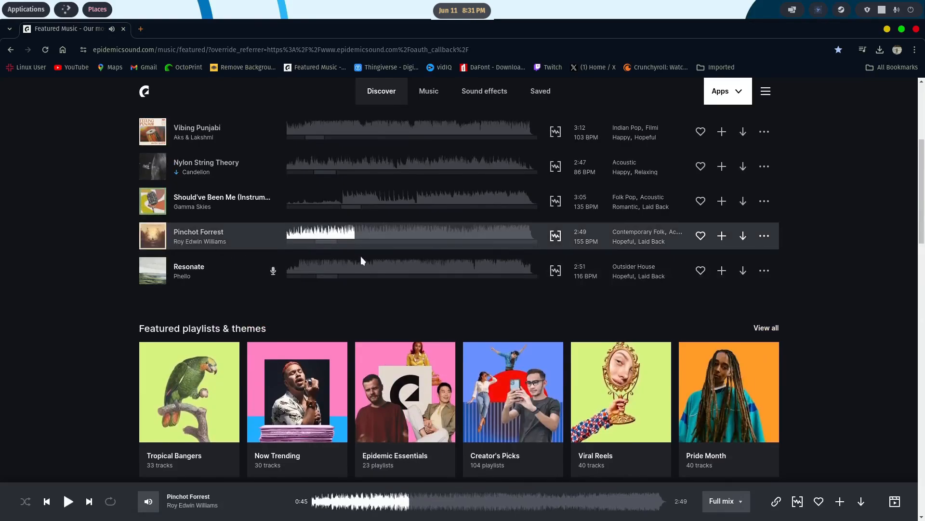
- Download the Pinchot Forrest track from Epidemic Sound and return to the video project
{"action": "left_click", "coordinate": [744, 236]}
{"action": "left_click", "coordinate": [592, 389]}
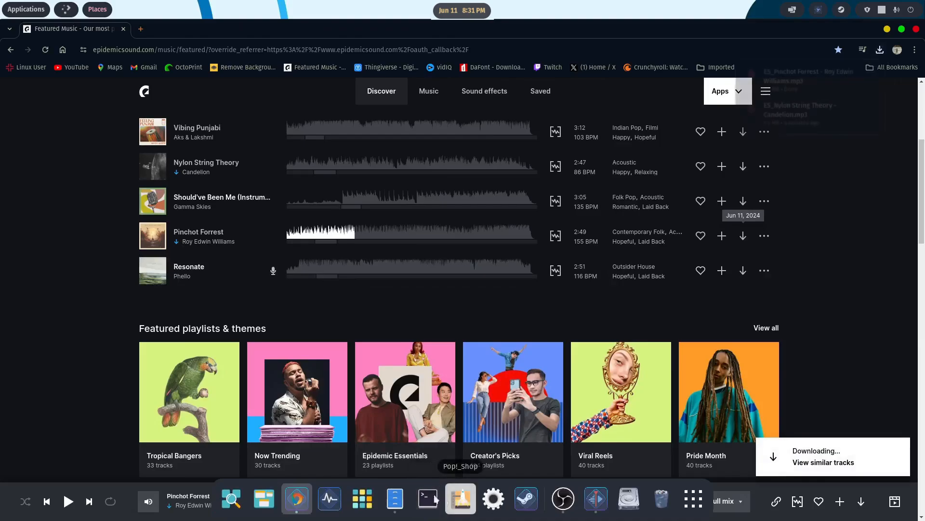
{"action": "left_click", "coordinate": [887, 29]}
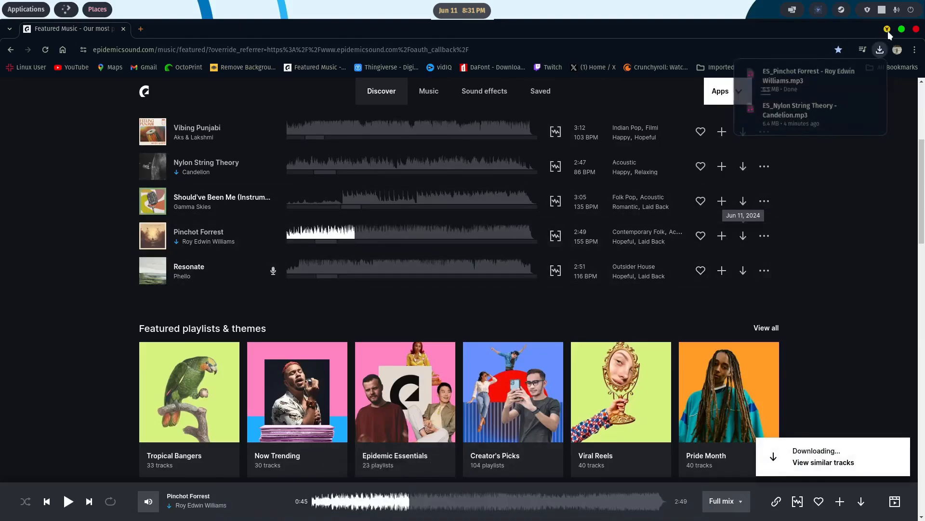
- In the file manager, move the downloaded Pinchot Forrest MP3 from Downloads to Music/Background Music for Content/Chill
{"action": "left_click", "coordinate": [395, 498]}
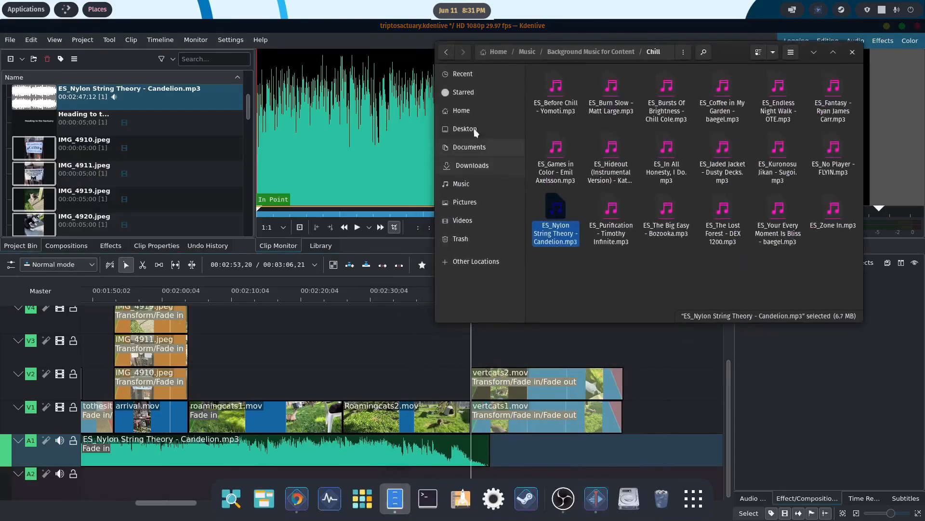
{"action": "left_click", "coordinate": [469, 163]}
{"action": "right_click", "coordinate": [570, 92]}
{"action": "left_click", "coordinate": [593, 134]}
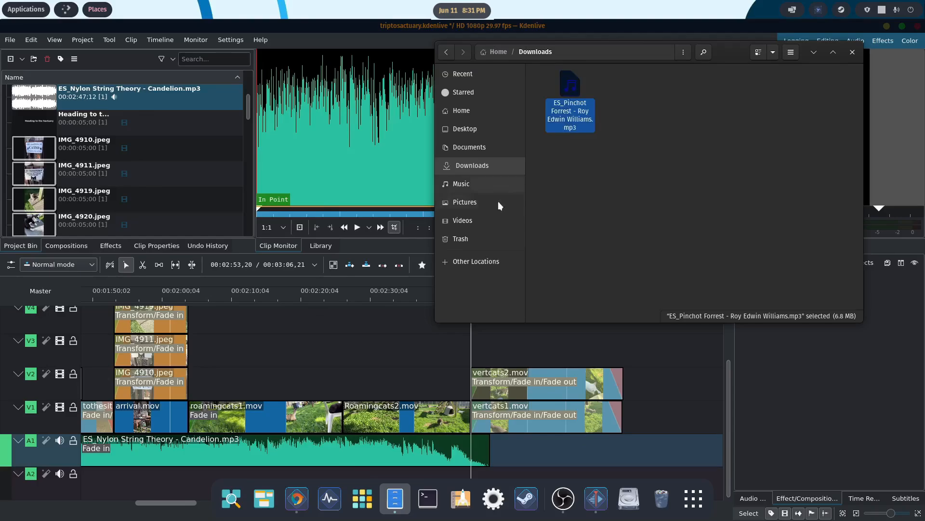
{"action": "left_click", "coordinate": [462, 184]}
{"action": "double_click", "coordinate": [570, 90]}
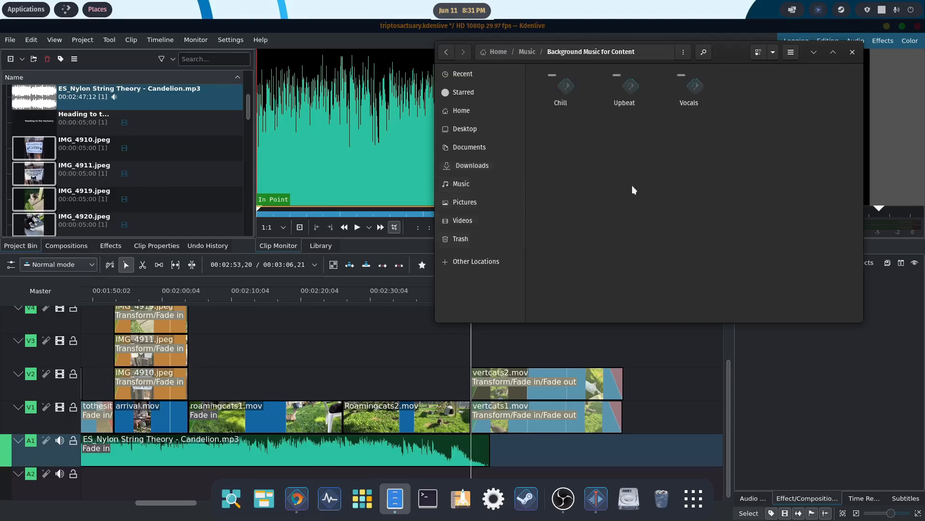
{"action": "double_click", "coordinate": [560, 90]}
{"action": "right_click", "coordinate": [689, 278]}
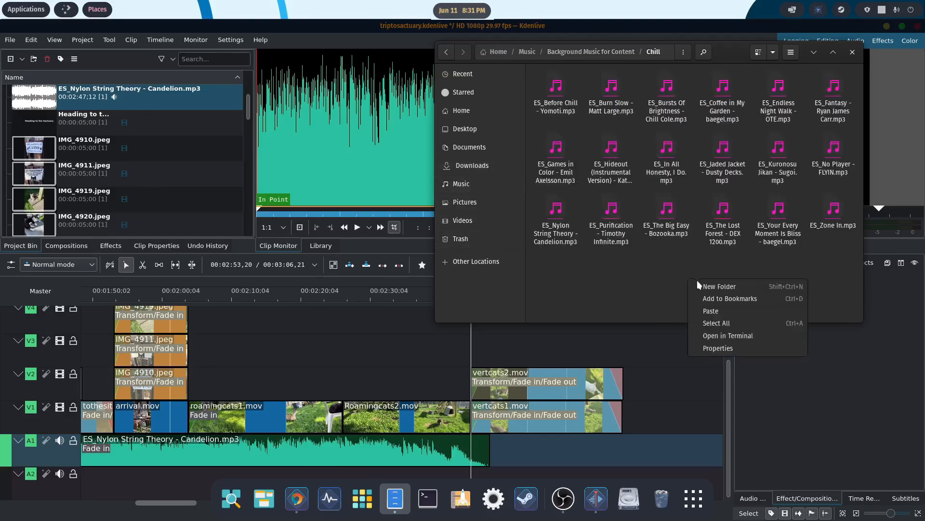
{"action": "left_click", "coordinate": [711, 310]}
- Import the Pinchot Forrest MP3 from the Chill folder and place it on track A1 directly after Nylon String Theory
{"action": "left_click_drag", "start_coordinate": [619, 213], "coordinate": [237, 209]}
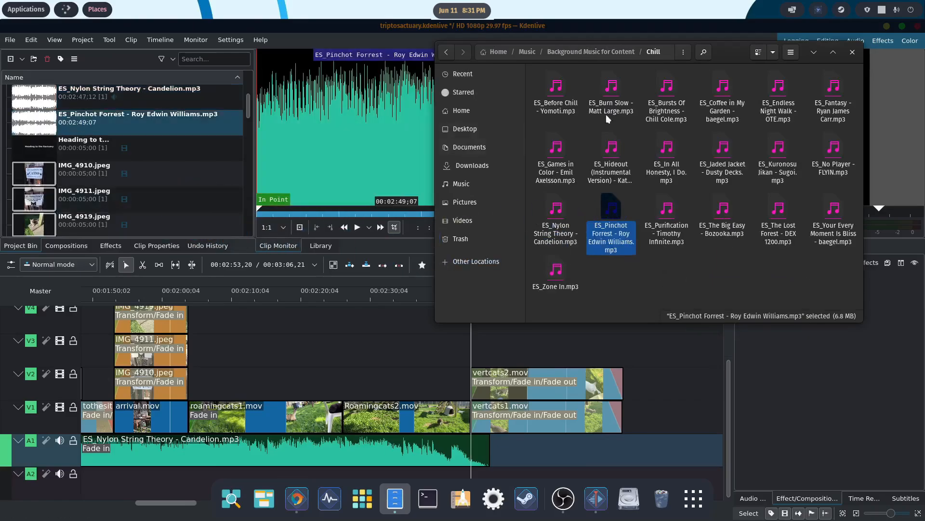
{"action": "left_click", "coordinate": [814, 52]}
{"action": "left_click_drag", "start_coordinate": [58, 129], "coordinate": [499, 449]}
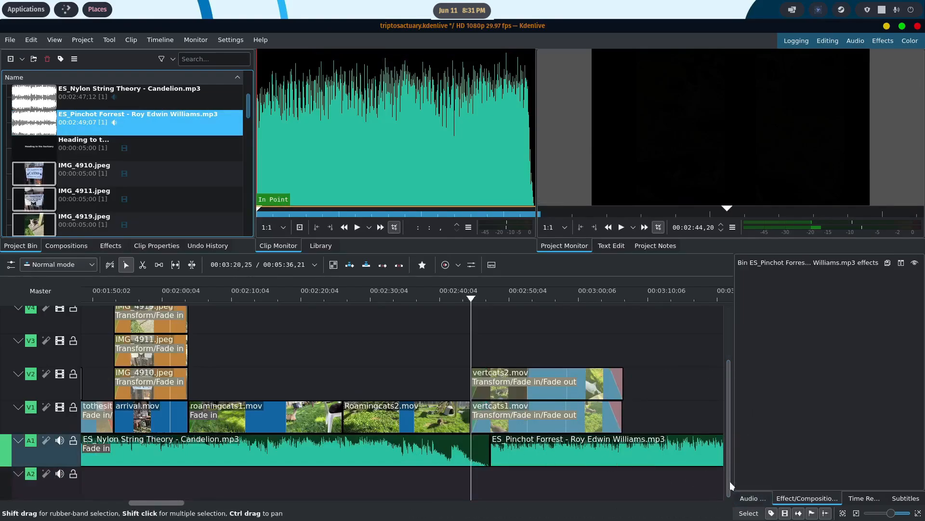
- Try lowering track A1's volume to -4.07 dB in the audio mixer and reset it to 0.00 dB
{"action": "left_click", "coordinate": [766, 498]}
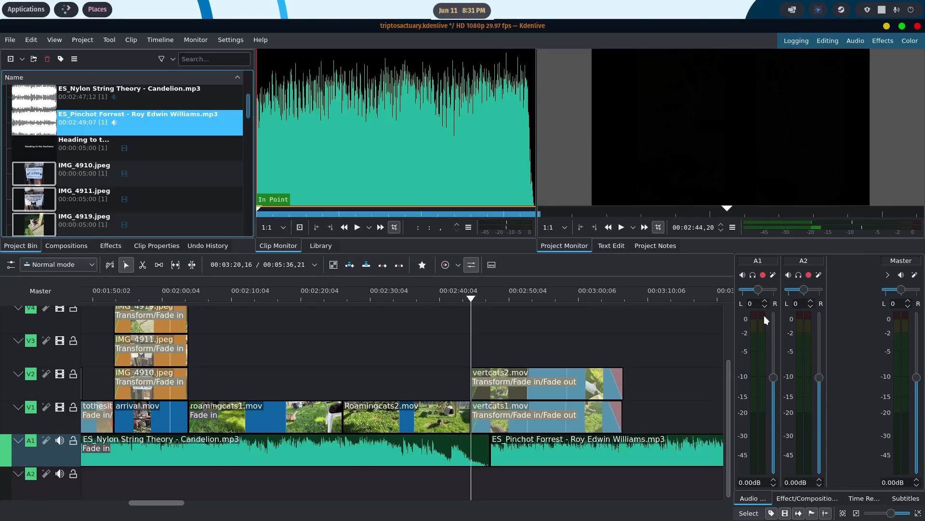
{"action": "left_click_drag", "start_coordinate": [773, 378], "coordinate": [773, 403]}
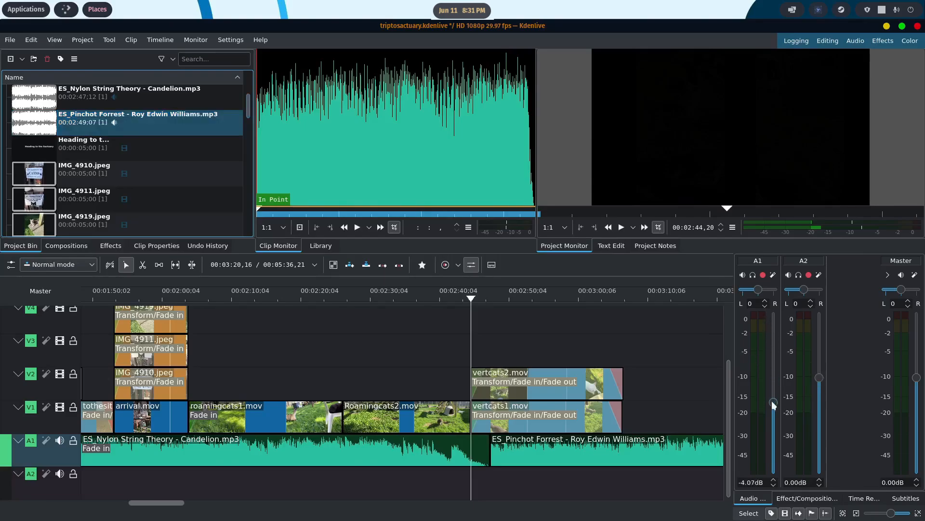
{"action": "double_click", "coordinate": [777, 436]}
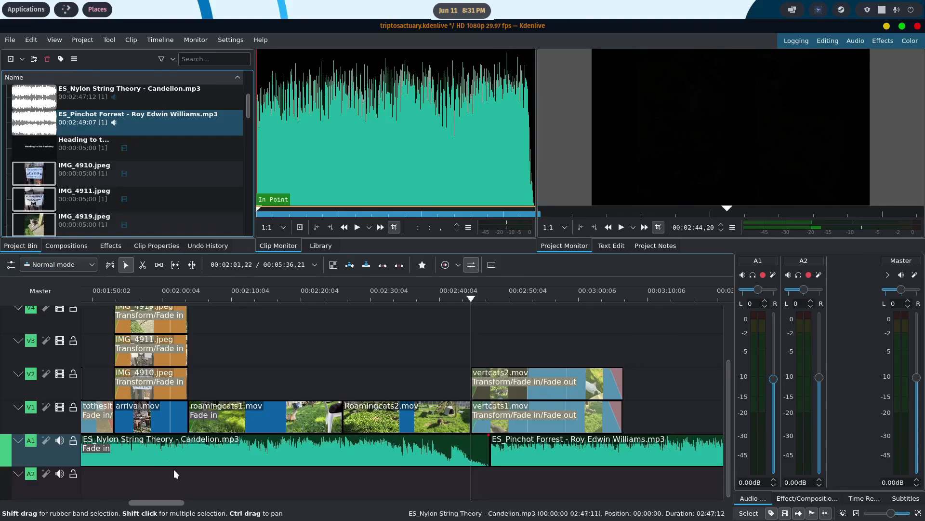
- Switch to the web browser and open the animal shelter's website, homelesstohome.com
{"action": "left_click_drag", "start_coordinate": [159, 503], "coordinate": [191, 505]}
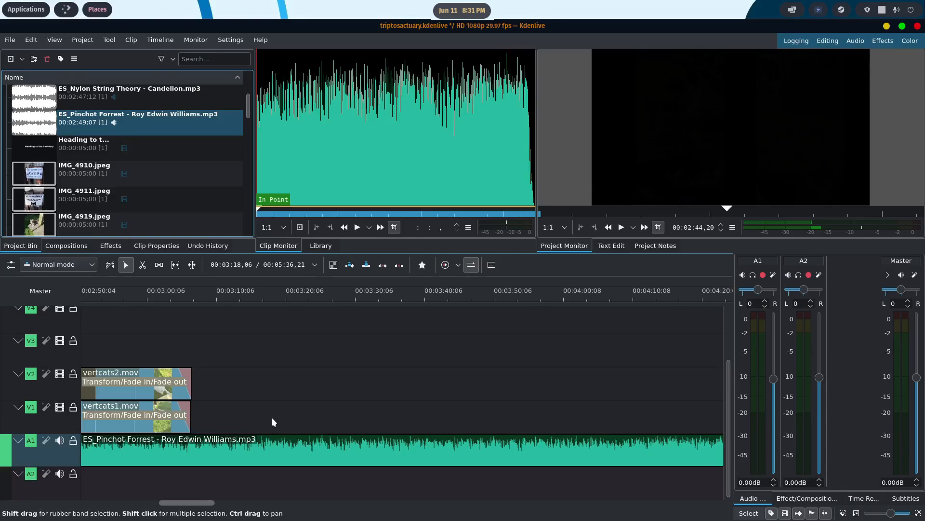
{"action": "key", "text": "alt+Tab"}
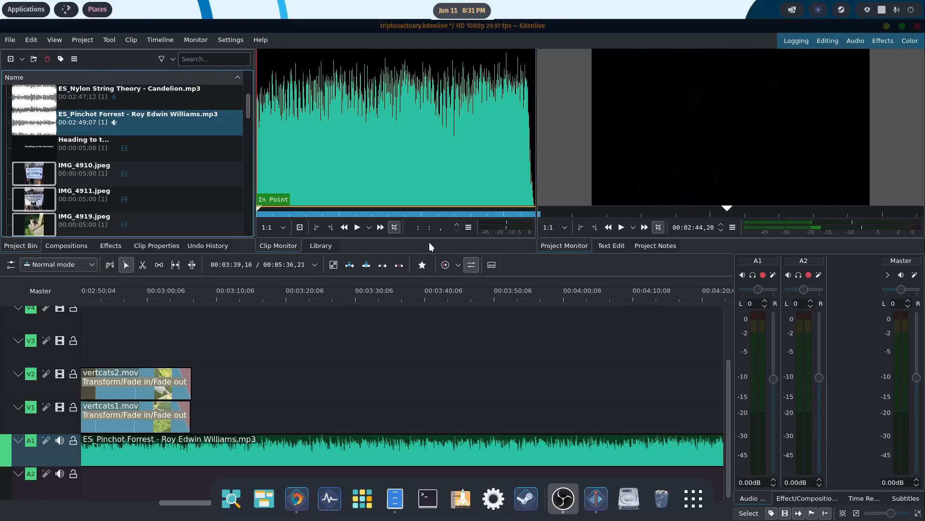
{"action": "left_click", "coordinate": [296, 501]}
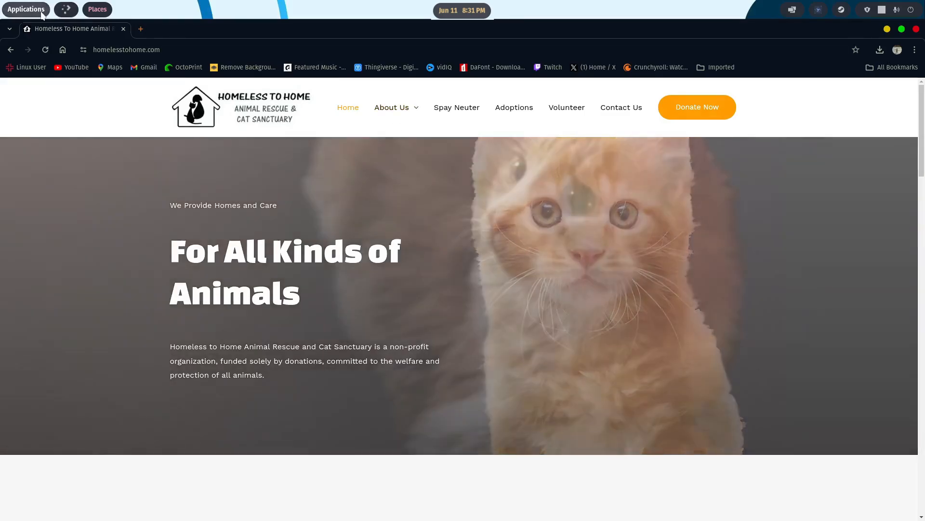
- With the Screenshot tool, capture a selected area covering the site's header and the "For All Kinds of Animals" banner
{"action": "left_click", "coordinate": [41, 14]}
{"action": "type", "text": "sc"}
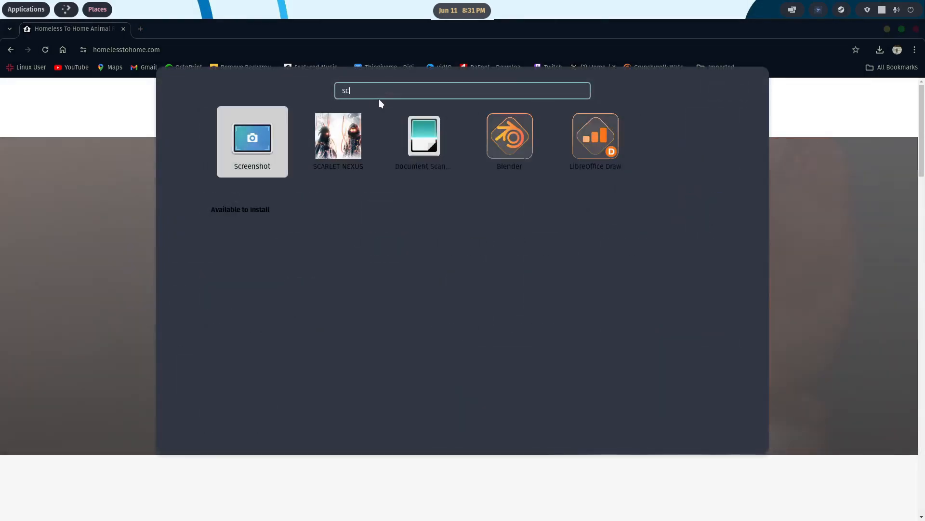
{"action": "left_click", "coordinate": [239, 145]}
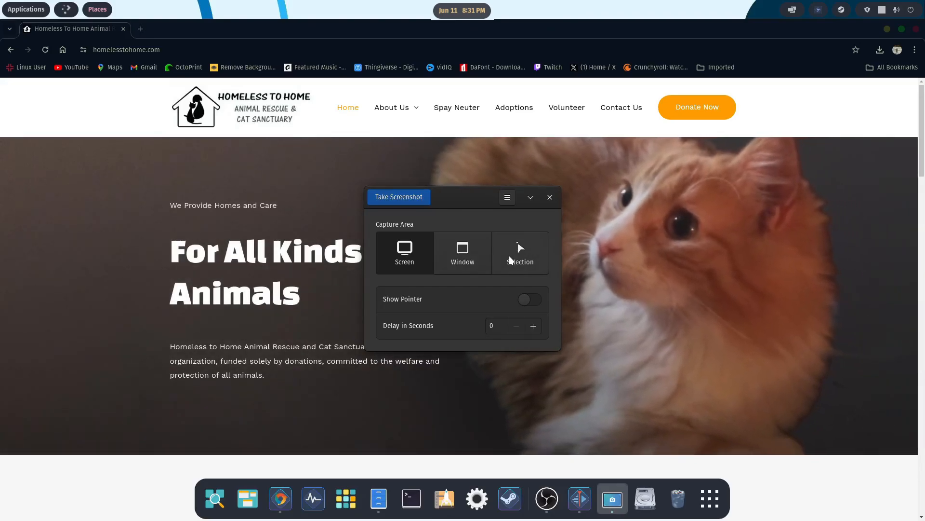
{"action": "left_click", "coordinate": [509, 255]}
{"action": "left_click", "coordinate": [389, 196]}
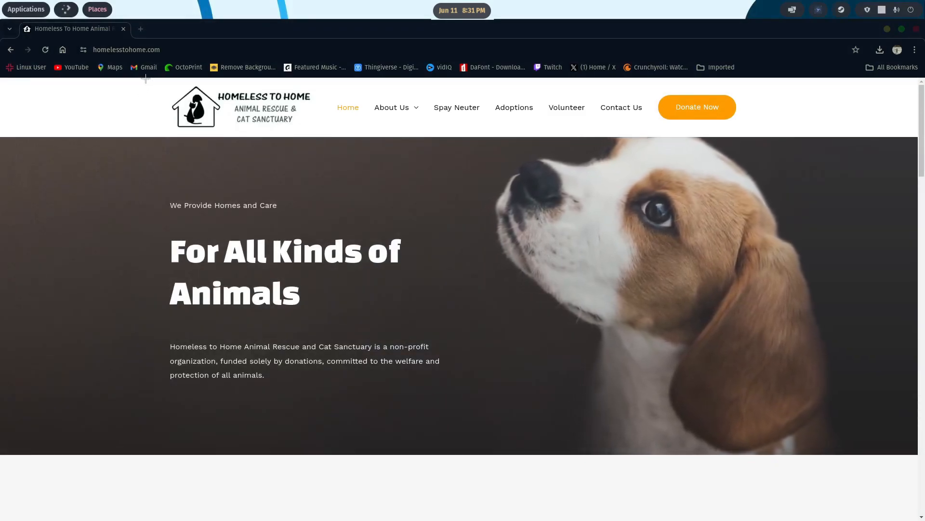
{"action": "left_click_drag", "start_coordinate": [145, 77], "coordinate": [819, 460]}
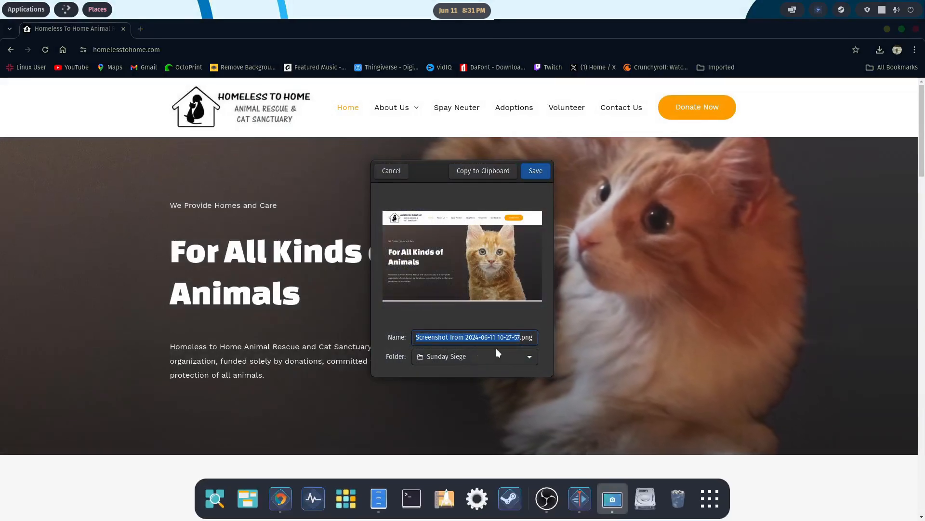
- Choose Pictures as the folder in which to save the screenshot
{"action": "left_click", "coordinate": [527, 357]}
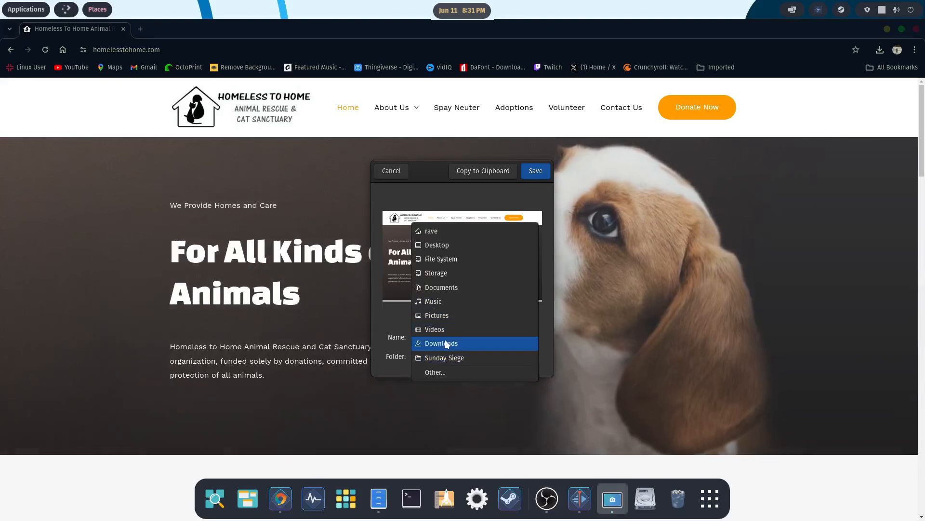
{"action": "left_click", "coordinate": [444, 357]}
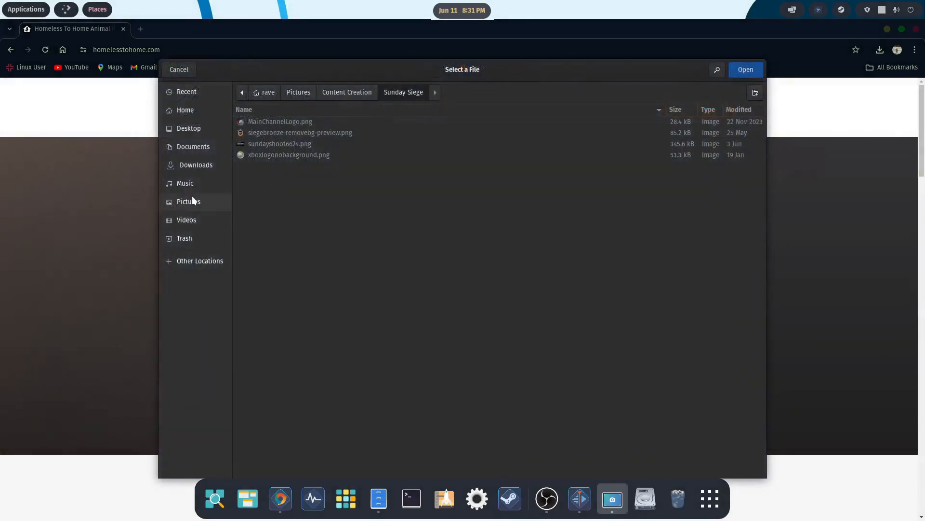
{"action": "left_click", "coordinate": [189, 199]}
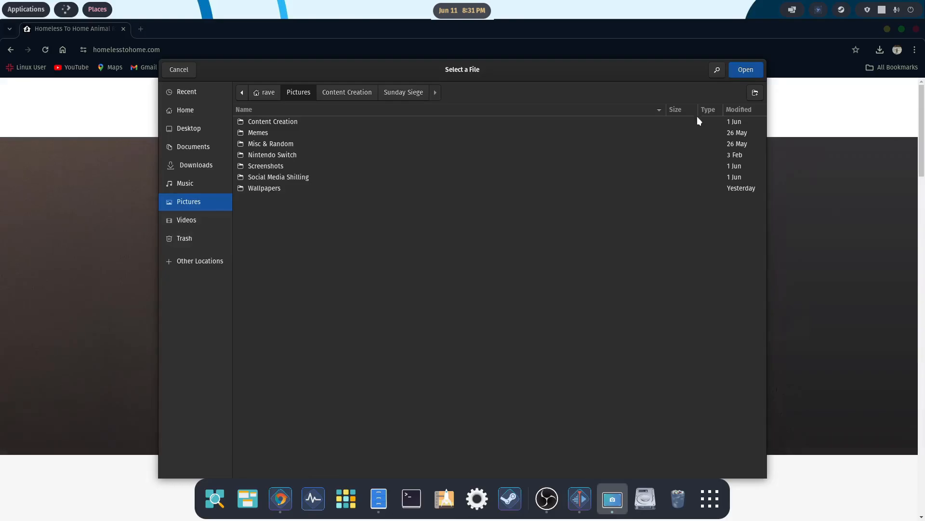
{"action": "left_click", "coordinate": [751, 72]}
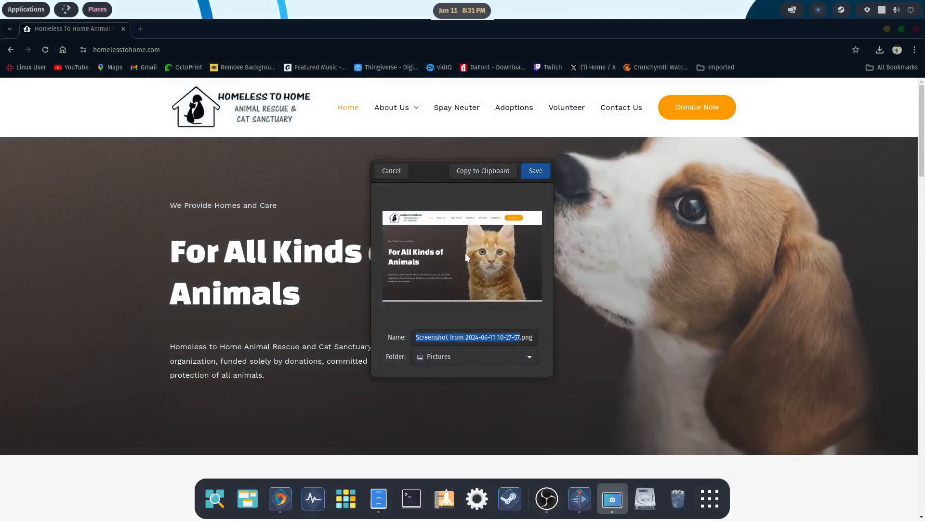
- Name the screenshot sheltormainpage.png, save it, and return to the Kdenlive project
{"action": "left_click", "coordinate": [513, 338]}
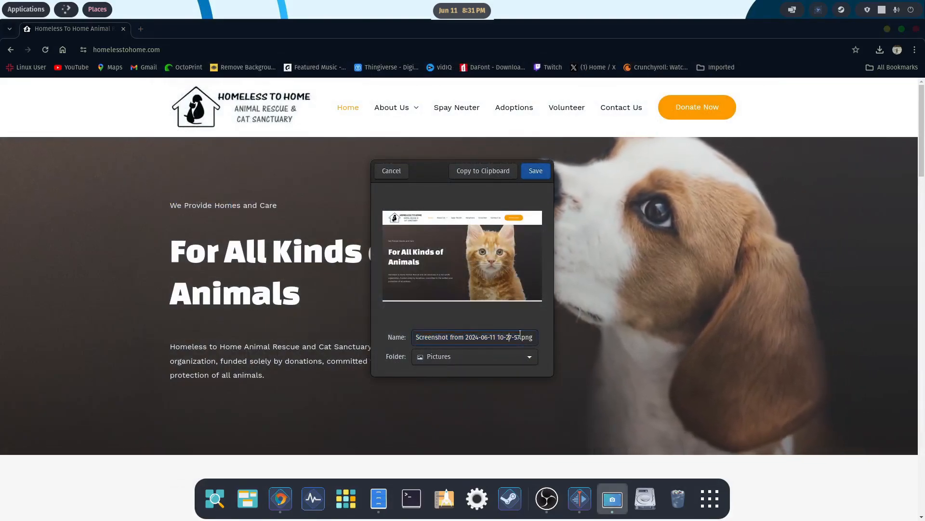
{"action": "key", "text": "BackSpace"}
{"action": "key", "text": "BackSpace"}
{"action": "key", "text": "BackSpace"}
{"action": "key", "text": "BackSpace"}
{"action": "key", "text": "BackSpace"}
{"action": "key", "text": "BackSpace"}
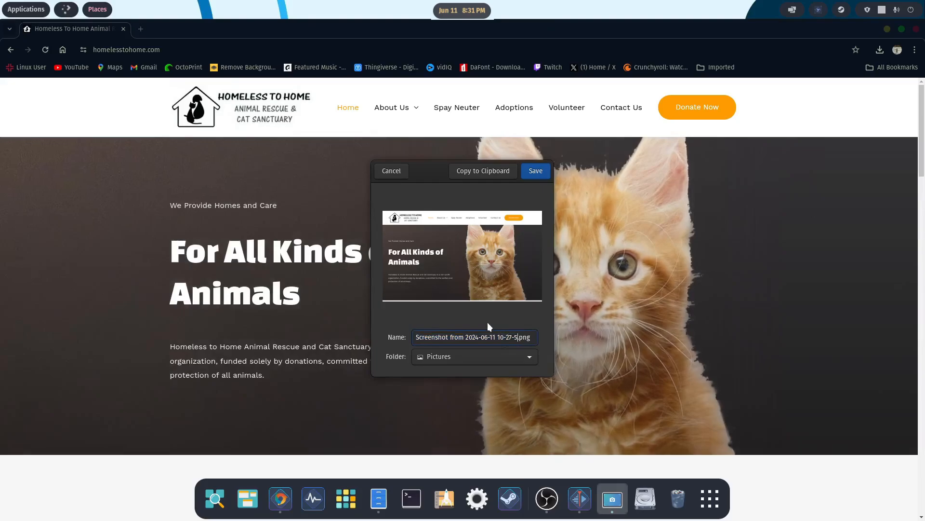
{"action": "key", "text": "BackSpace"}
{"action": "key", "text": "BackSpace"}
{"action": "key", "text": "BackSpace"}
{"action": "key", "text": "BackSpace"}
{"action": "key", "text": "BackSpace"}
{"action": "key", "text": "BackSpace"}
{"action": "key", "text": "BackSpace"}
{"action": "key", "text": "BackSpace"}
{"action": "key", "text": "BackSpace"}
{"action": "key", "text": "BackSpace"}
{"action": "key", "text": "BackSpace"}
{"action": "key", "text": "BackSpace"}
{"action": "key", "text": "BackSpace"}
{"action": "key", "text": "BackSpace"}
{"action": "key", "text": "BackSpace"}
{"action": "key", "text": "BackSpace"}
{"action": "key", "text": "BackSpace"}
{"action": "key", "text": "BackSpace"}
{"action": "key", "text": "BackSpace"}
{"action": "key", "text": "BackSpace"}
{"action": "type", "text": "she"}
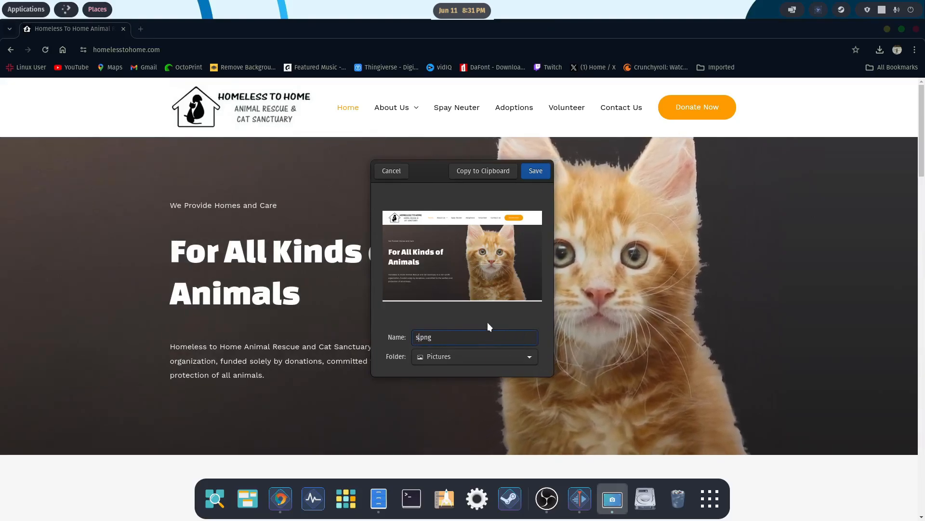
{"action": "type", "text": "ltormain"}
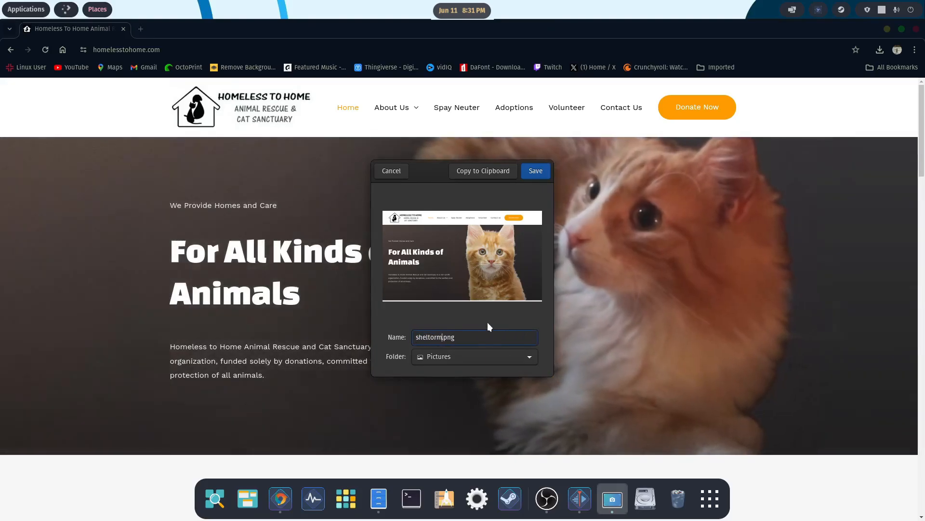
{"action": "type", "text": "page"}
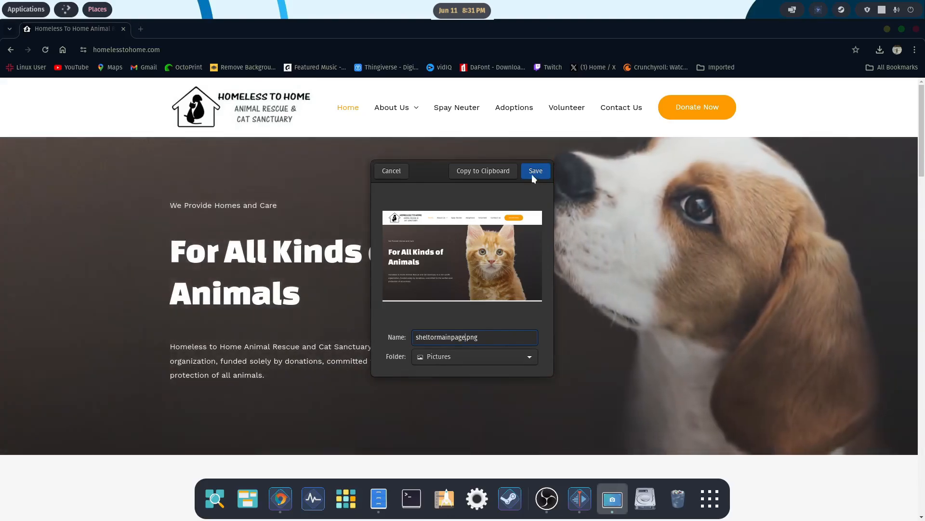
{"action": "left_click", "coordinate": [533, 178]}
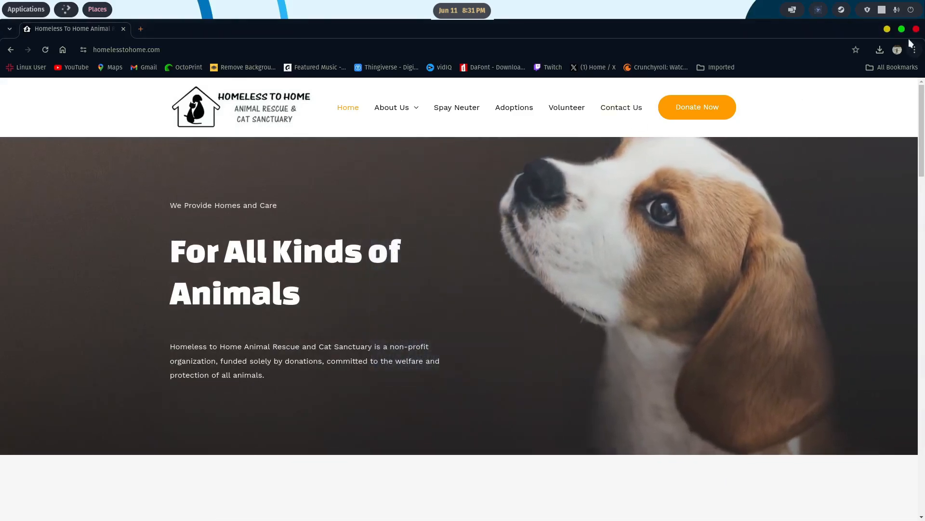
{"action": "left_click", "coordinate": [886, 30]}
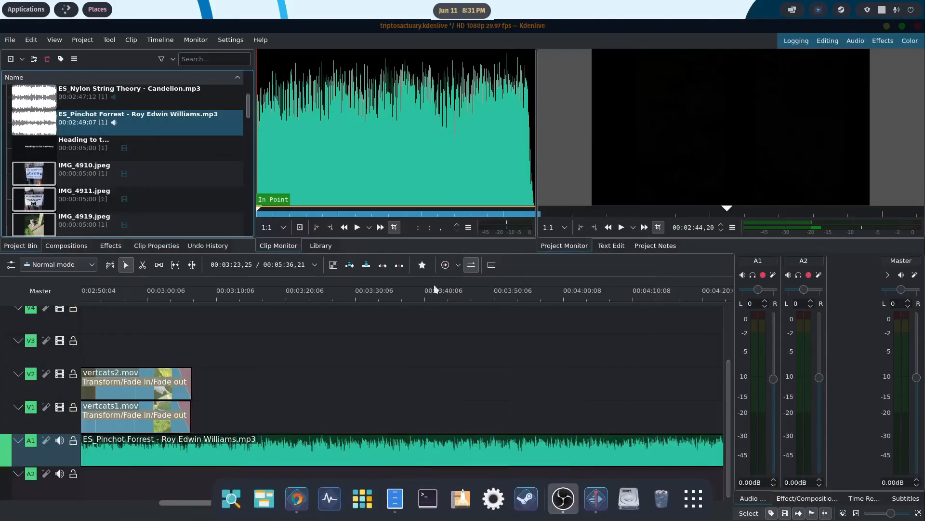
- Import sheltormainpage.png from Pictures, place it on track V1 directly after vertcats1.mov, and preview it at 00:03:09,05
{"action": "left_click", "coordinate": [410, 500]}
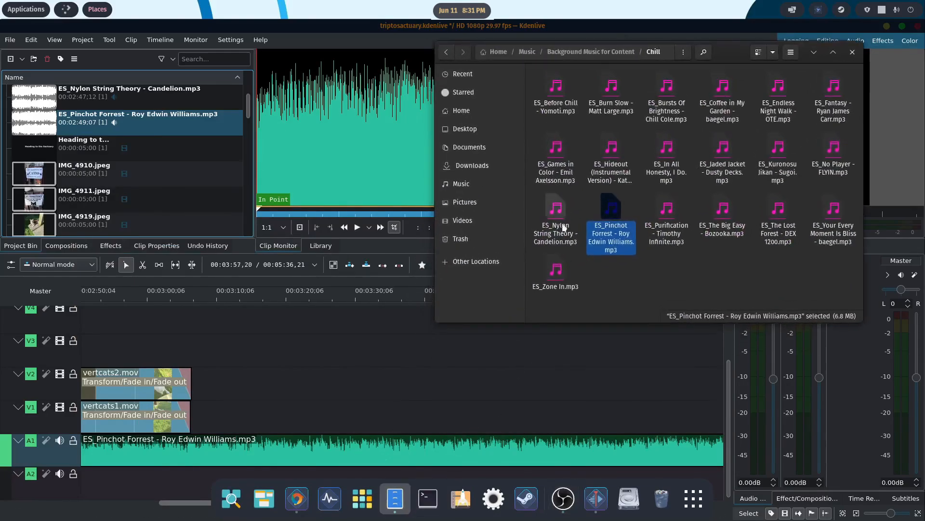
{"action": "left_click", "coordinate": [470, 206]}
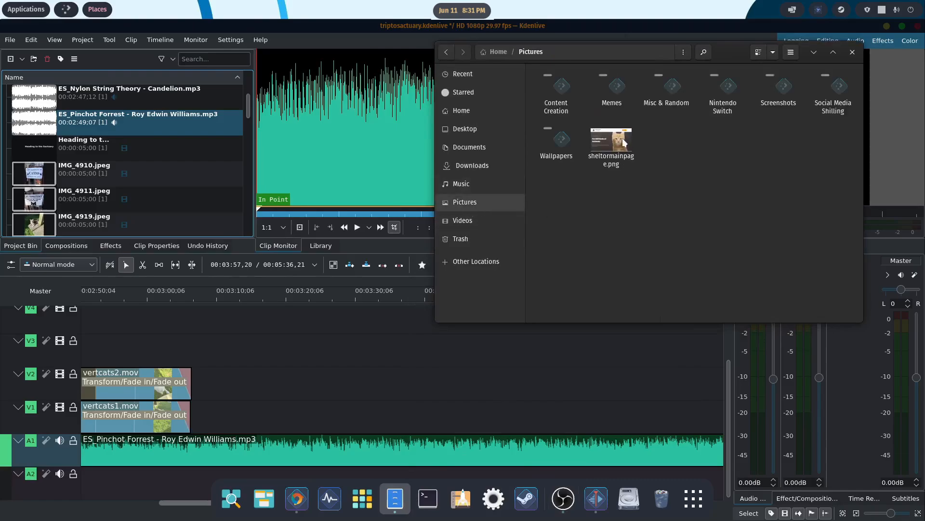
{"action": "left_click_drag", "start_coordinate": [623, 138], "coordinate": [190, 152]}
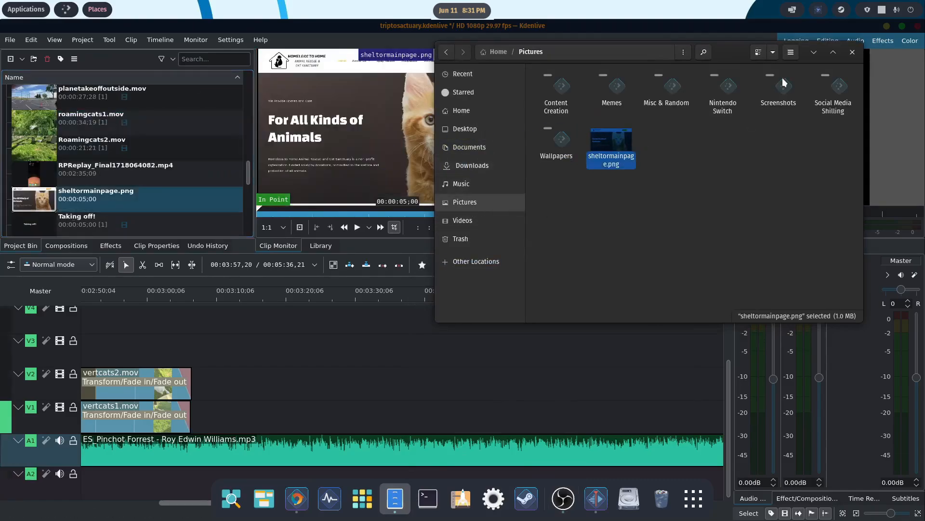
{"action": "left_click", "coordinate": [814, 52]}
{"action": "left_click_drag", "start_coordinate": [97, 196], "coordinate": [214, 455]}
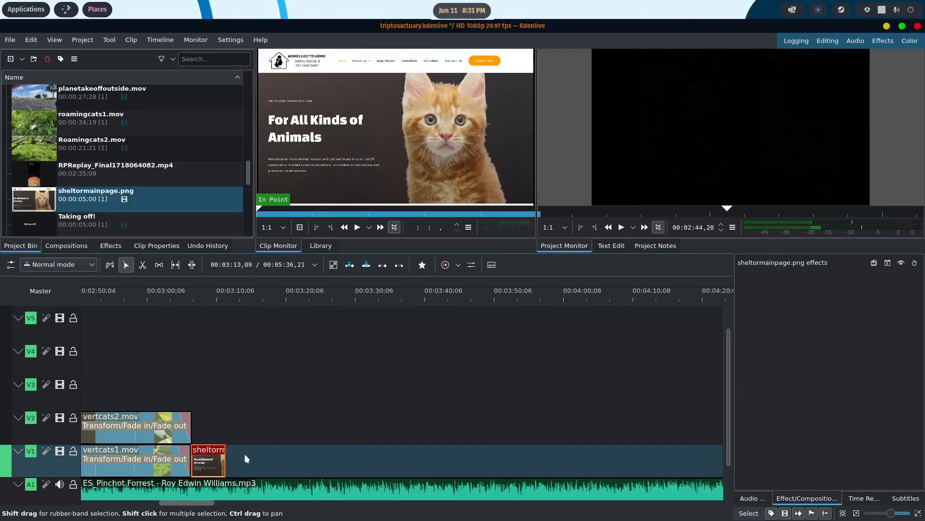
{"action": "left_click_drag", "start_coordinate": [728, 335], "coordinate": [729, 361]}
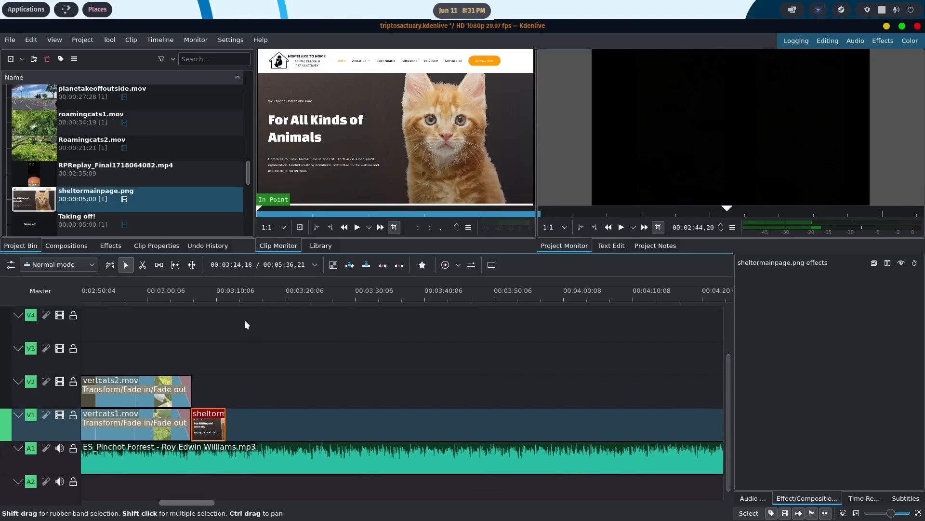
{"action": "left_click", "coordinate": [210, 293]}
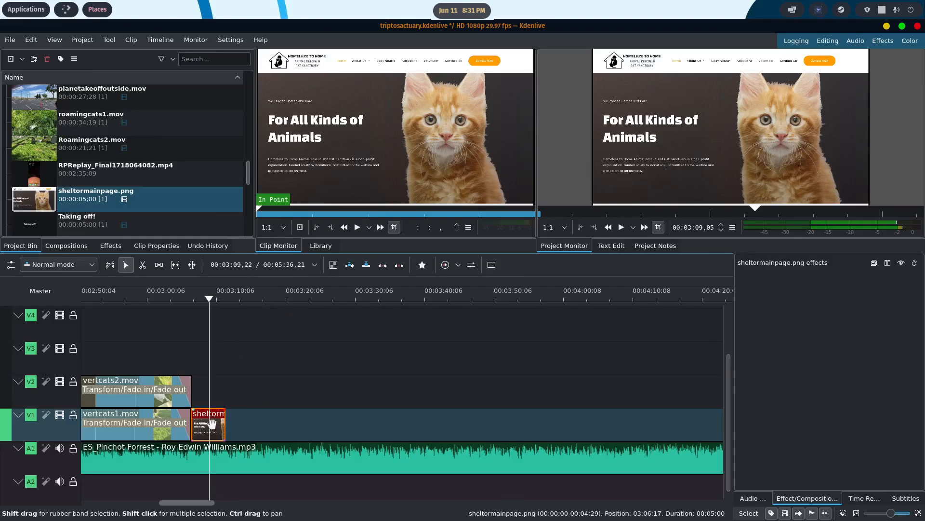
- Add a title clip to the project bin and enter text beginning "Thanks for W" in it
{"action": "scroll", "coordinate": [201, 188], "scroll_direction": "down", "scroll_amount": 5}
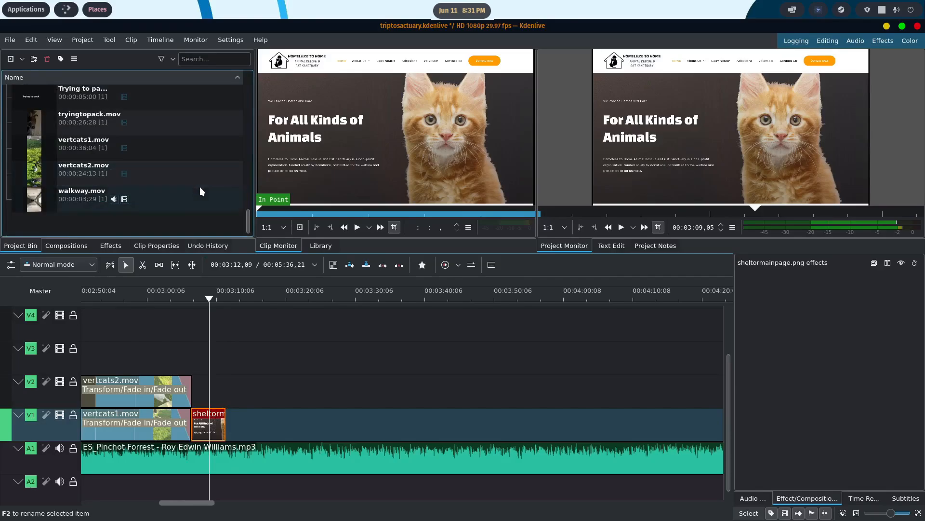
{"action": "right_click", "coordinate": [73, 218]}
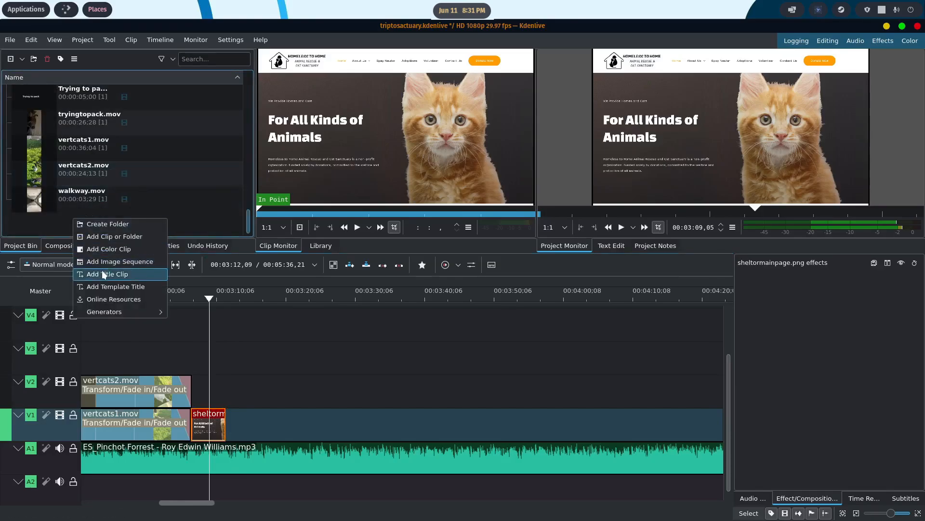
{"action": "left_click", "coordinate": [104, 274]}
{"action": "left_click", "coordinate": [363, 224]}
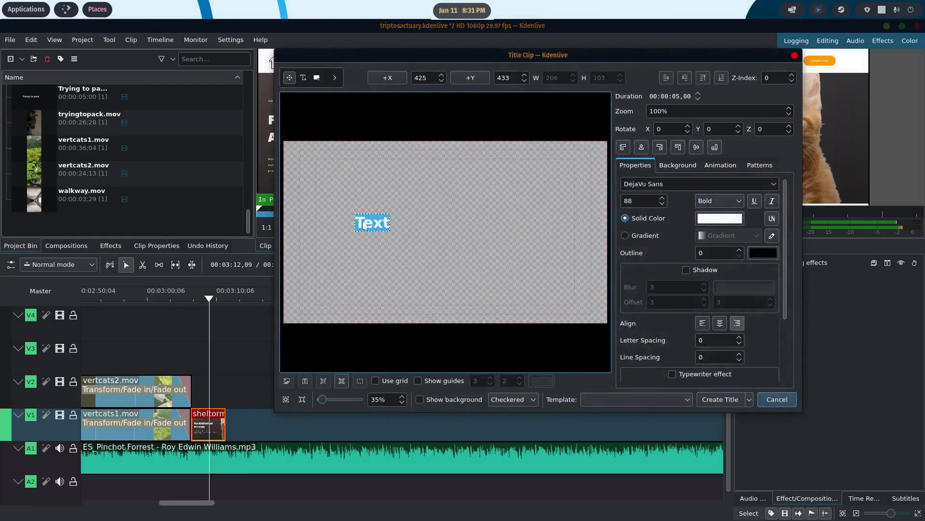
{"action": "type", "text": "Tha"}
{"action": "key", "text": "BackSpace"}
{"action": "key", "text": "BackSpace"}
{"action": "key", "text": "BackSpace"}
{"action": "key", "text": "BackSpace"}
{"action": "key", "text": "BackSpace"}
{"action": "key", "text": "BackSpace"}
{"action": "key", "text": "BackSpace"}
{"action": "type", "text": "Thanks for W"}
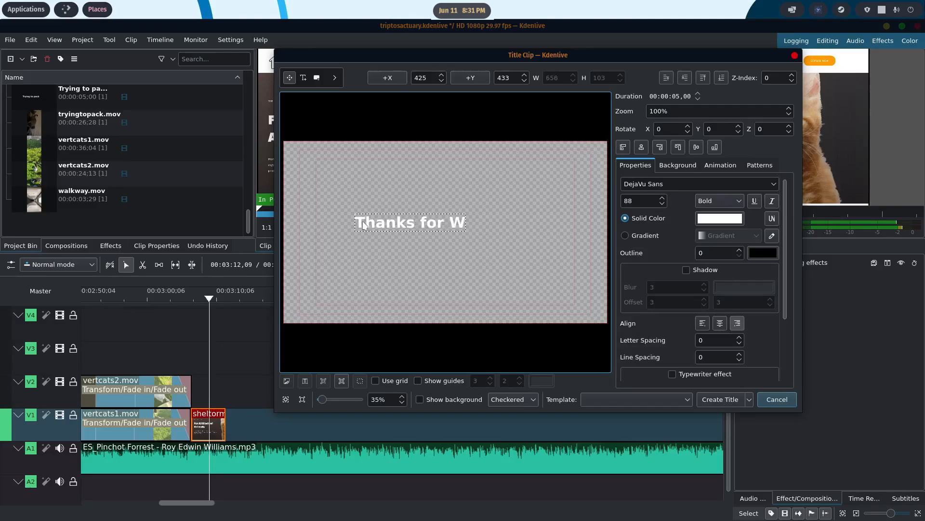